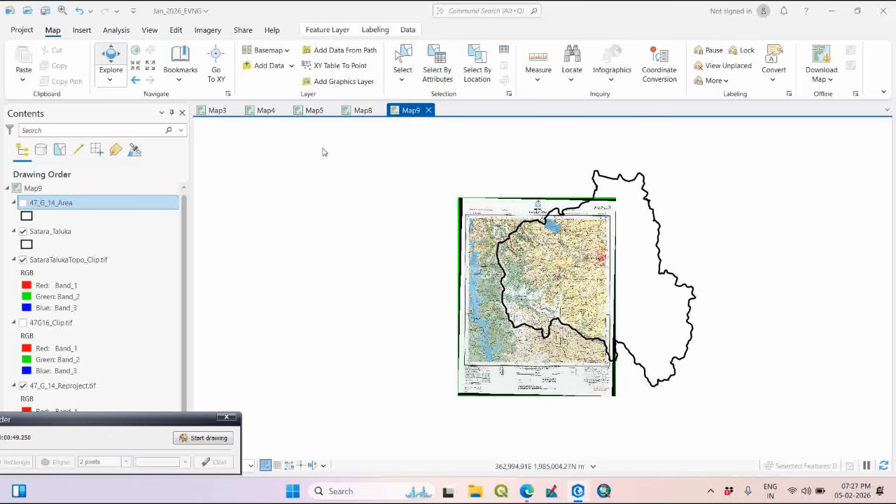
- Insert a new map into the project and make it the active view
left_click(219, 111)
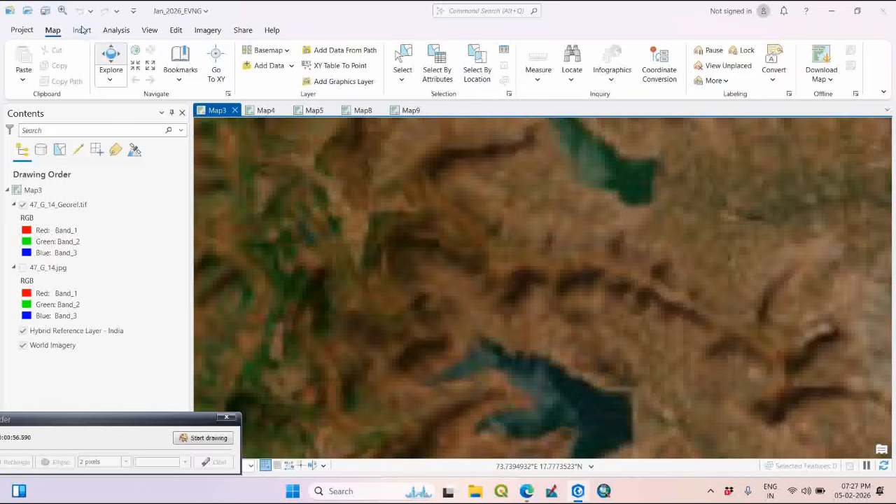
left_click(80, 31)
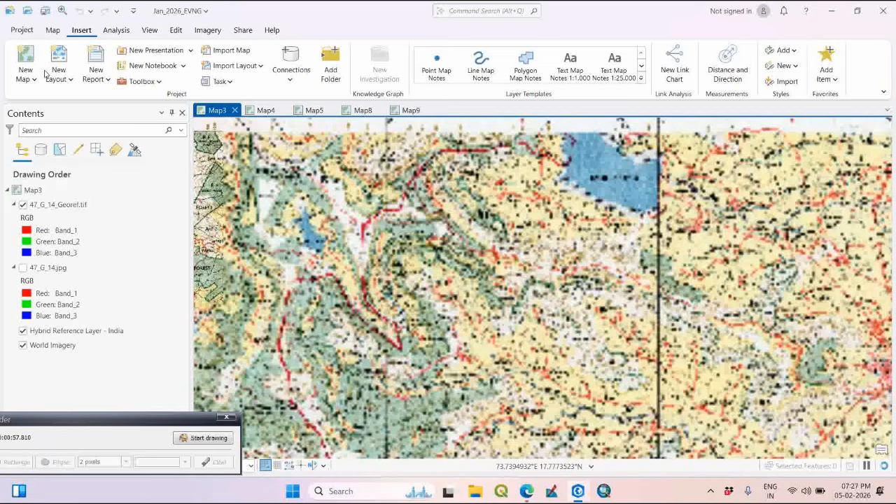
left_click(26, 70)
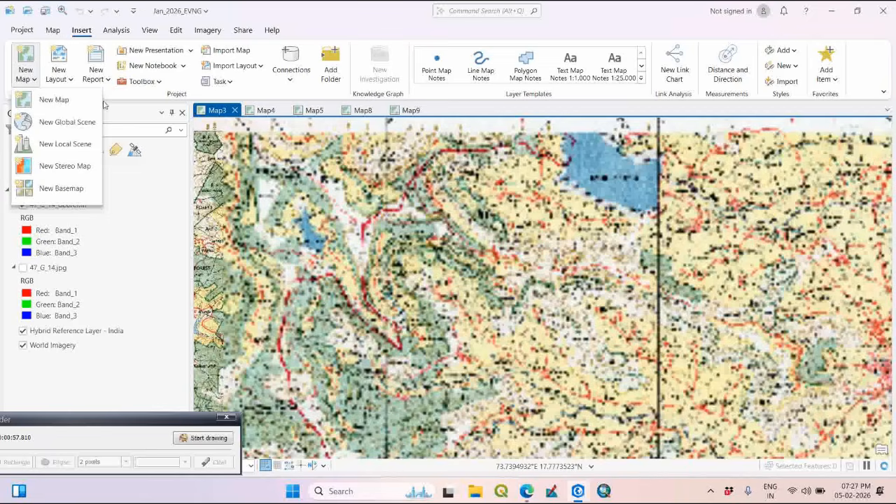
left_click(56, 100)
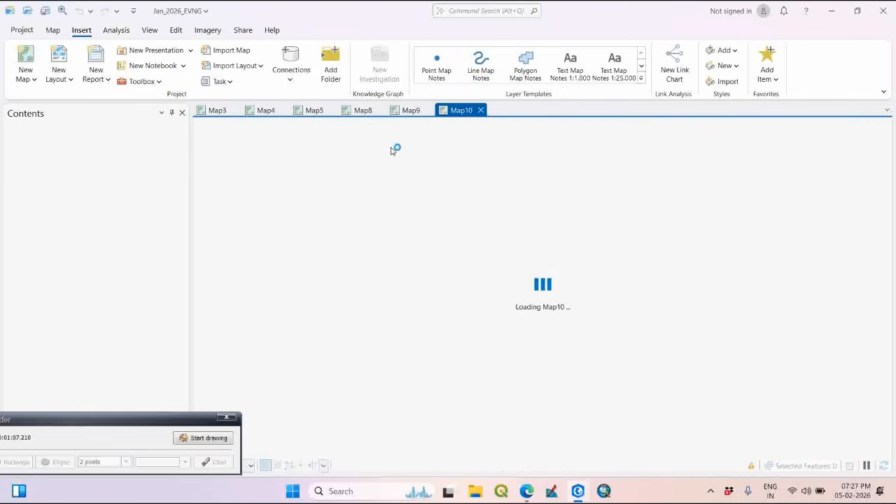
left_click(411, 111)
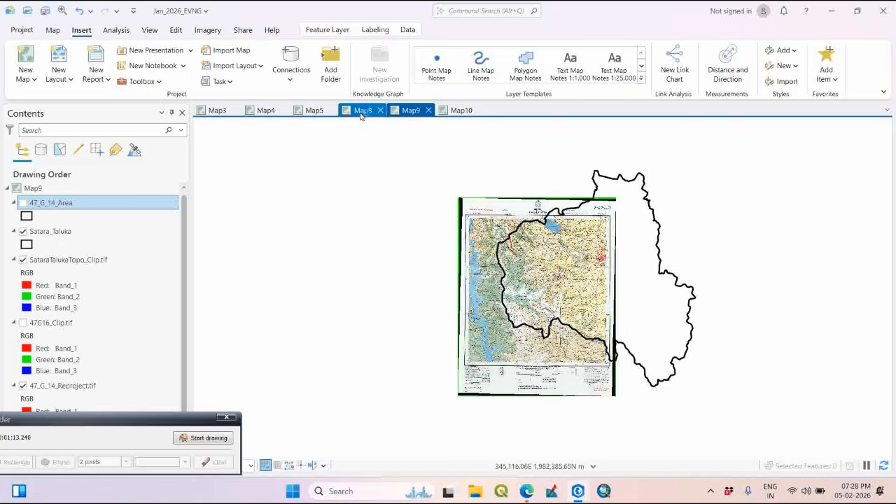
left_click(459, 111)
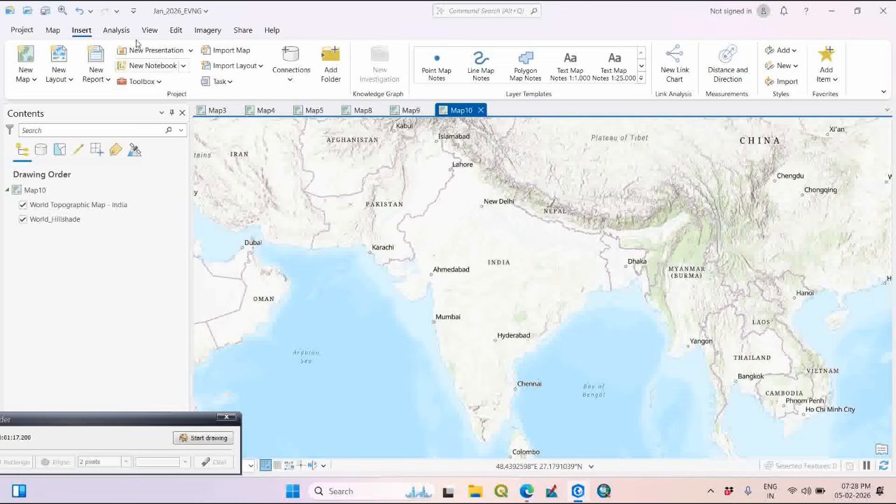
- Add the Dam, RF, River, Road, Tree and Wells shapefiles from January2026_EVNG_Batch's ArcGIS Pro Digitization folder to the new map
left_click(52, 30)
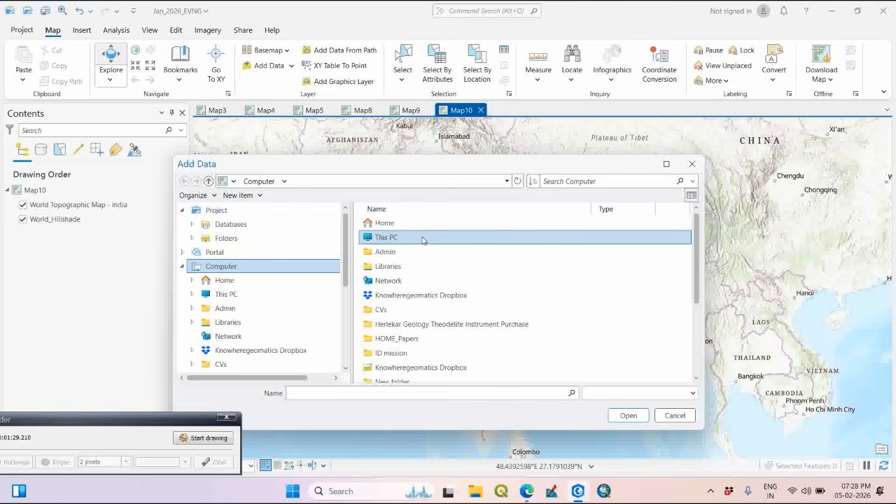
double_click(422, 237)
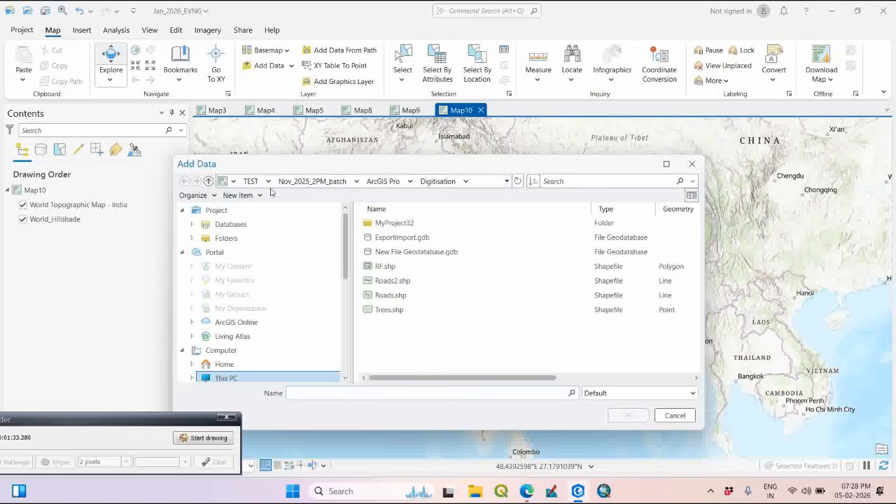
left_click(251, 181)
scroll(438, 284, "down", 1)
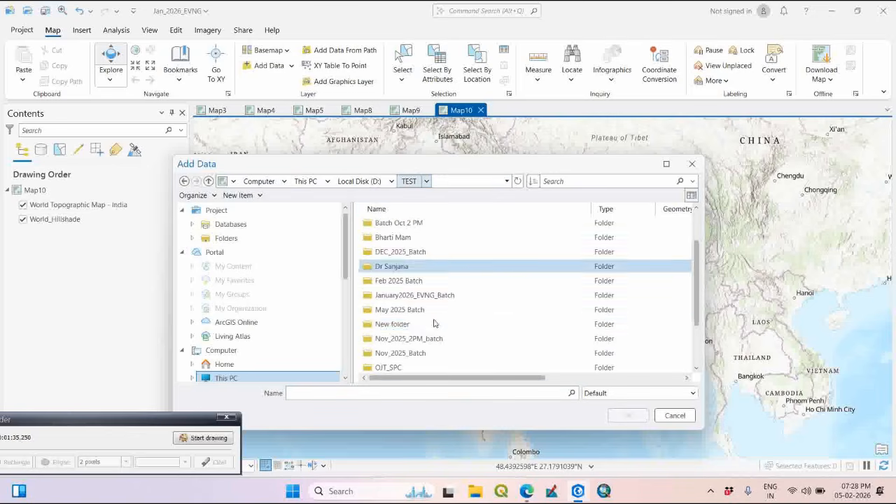
left_click(451, 292)
double_click(450, 293)
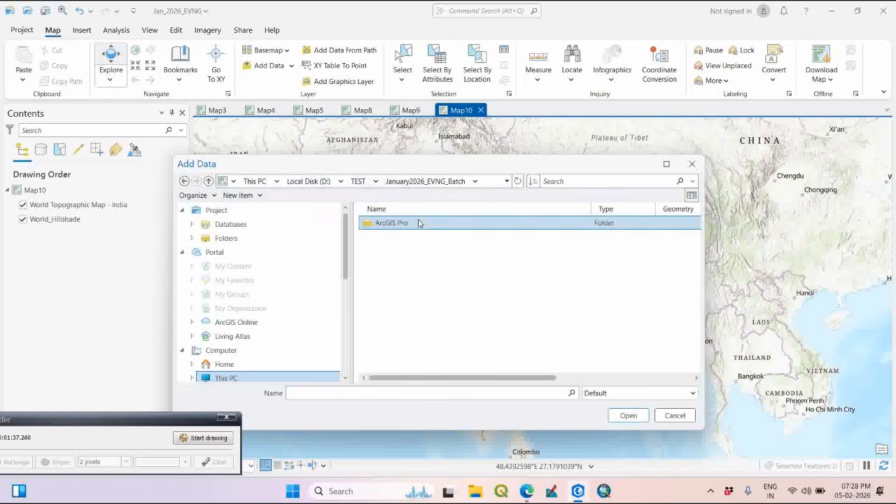
double_click(420, 223)
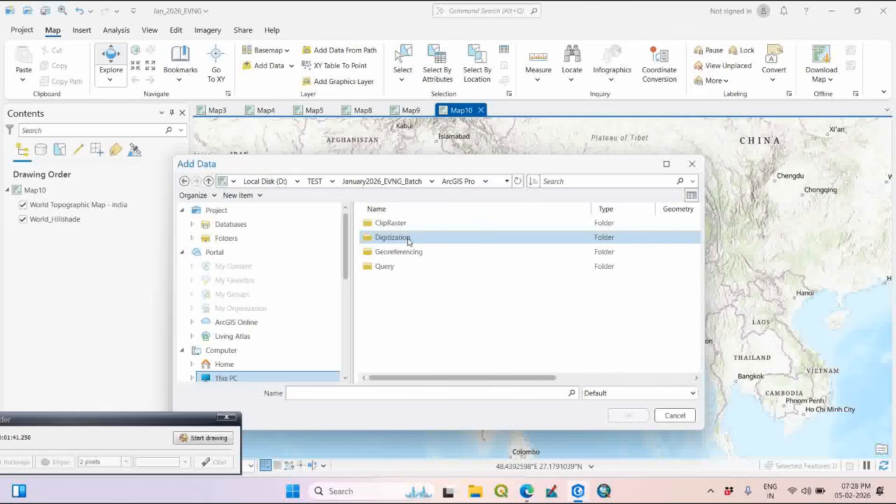
double_click(410, 238)
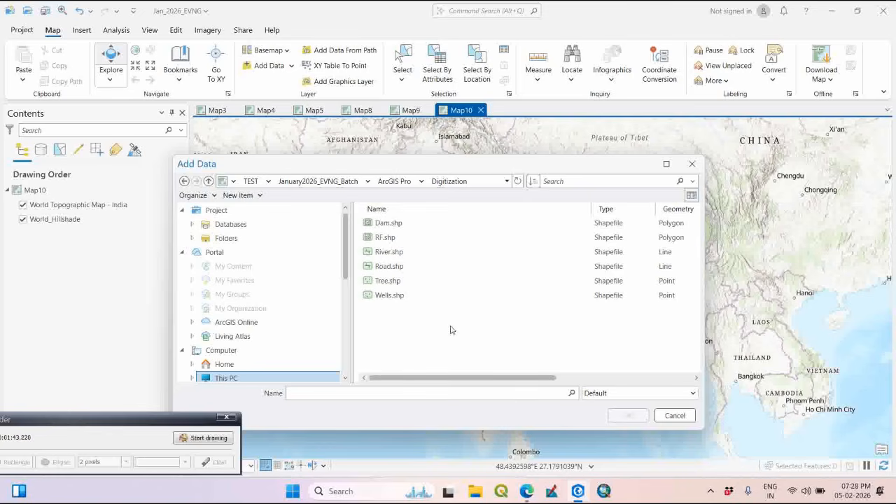
left_click(403, 224)
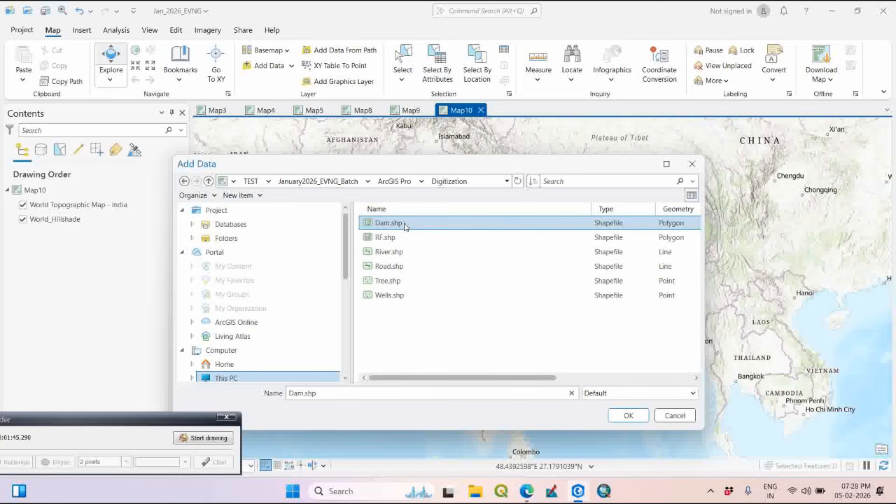
left_click(434, 295, "shift")
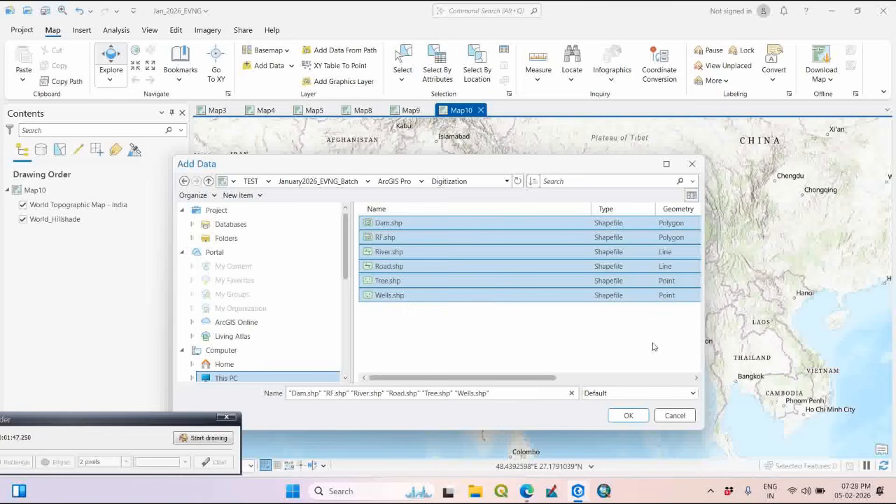
left_click(627, 415)
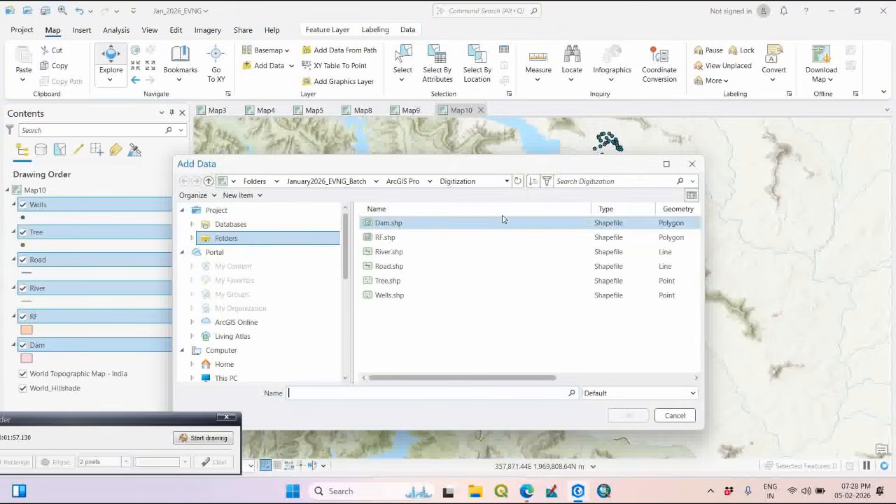
- Add the raster 47_G_14_Reproject.tif from the Georeferencing folder to the new map
left_click(402, 180)
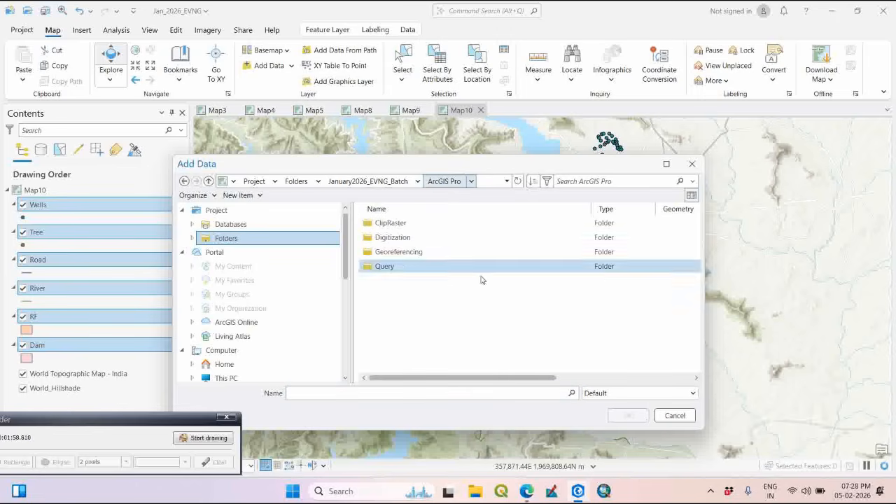
double_click(454, 253)
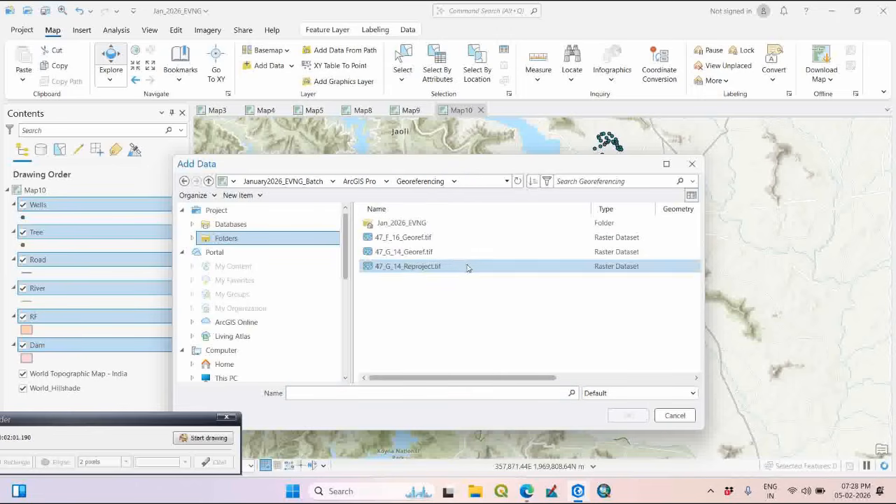
left_click(467, 267)
left_click(628, 415)
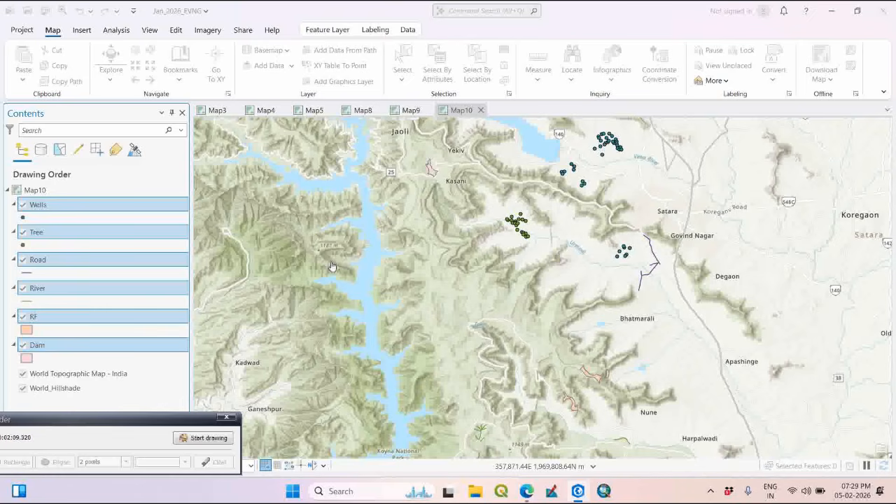
left_click_drag(173, 417, 106, 420)
left_click_drag(51, 422, 44, 410)
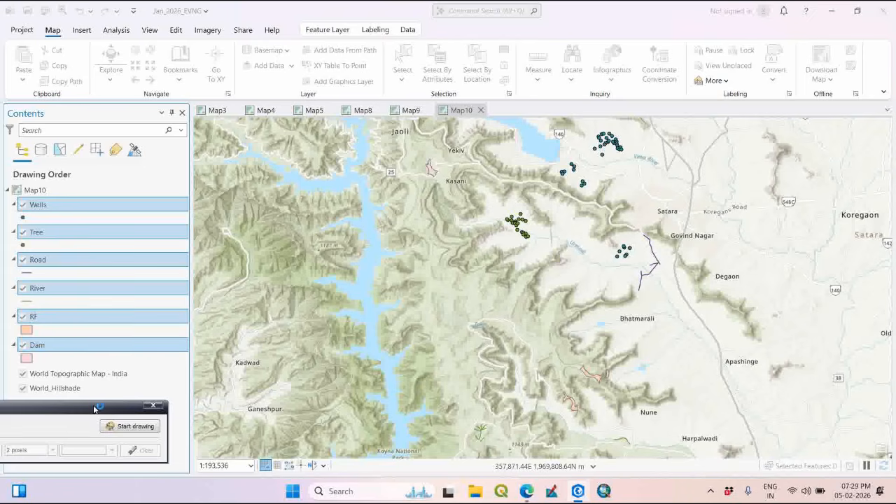
mouse_move(97, 406)
left_mouse_down()
mouse_move(107, 390)
mouse_move(214, 392)
mouse_move(105, 402)
left_mouse_up()
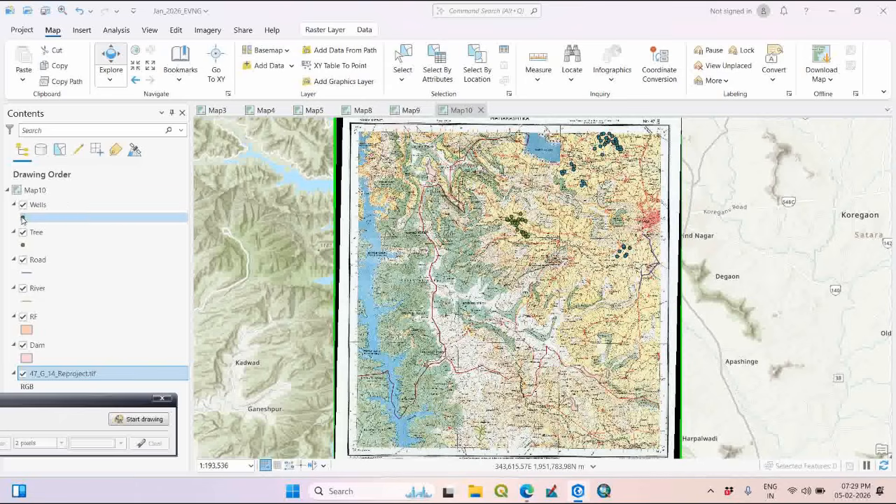
- Change the Wells layer's point symbol to Circle 4 and recolor it blue
left_click(23, 218)
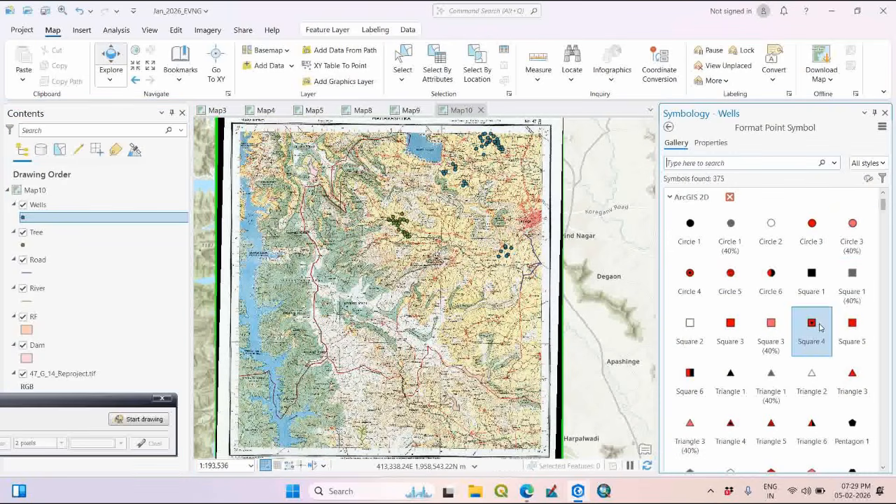
left_click(690, 281)
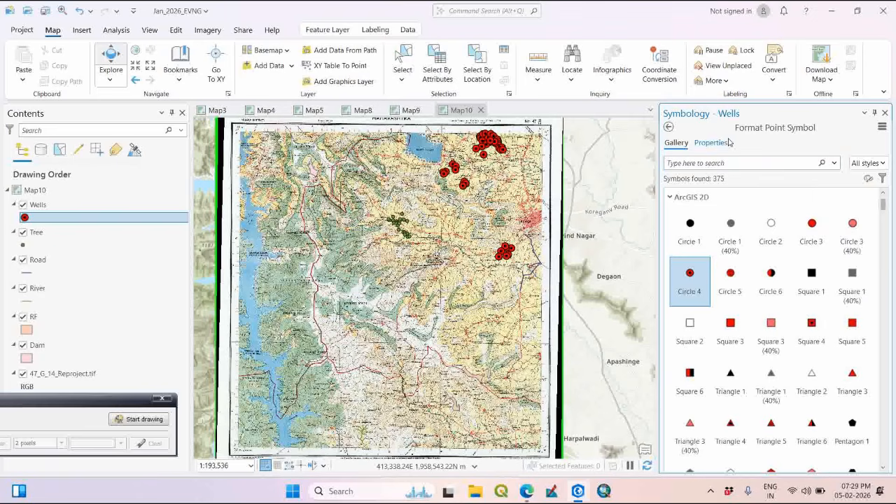
left_click(725, 146)
left_click(882, 222)
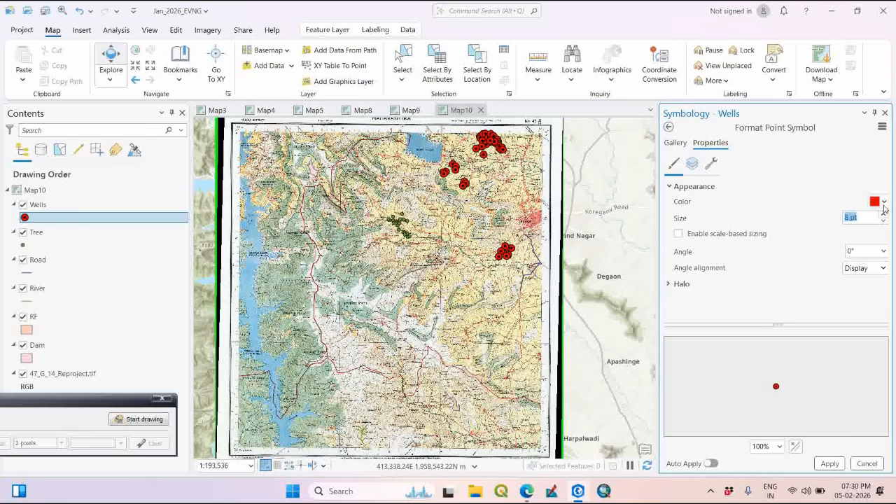
left_click(884, 201)
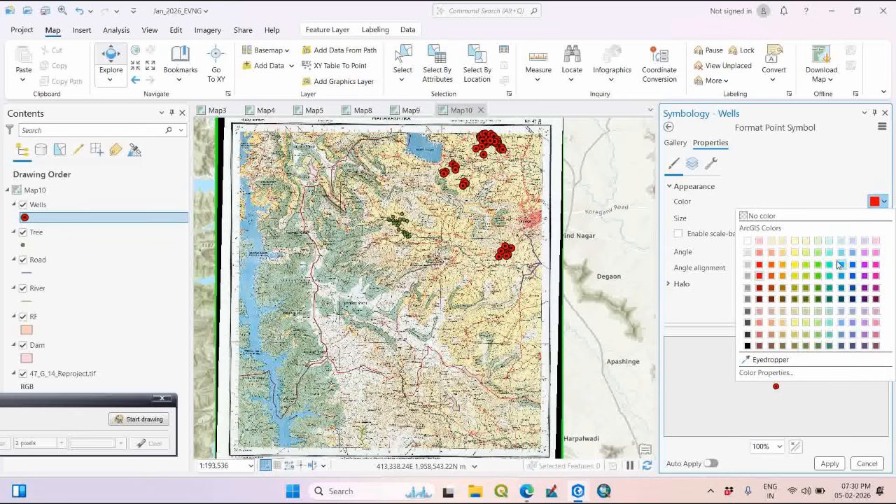
left_click(838, 266)
left_click(827, 464)
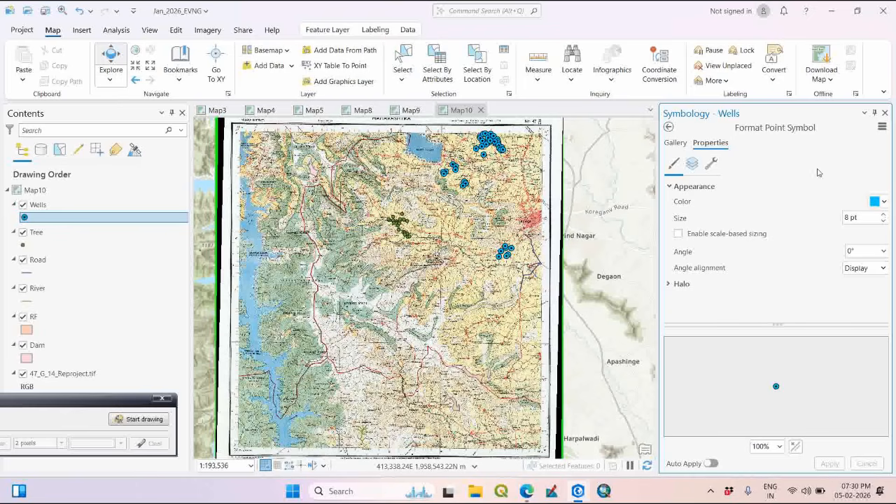
left_click(668, 128)
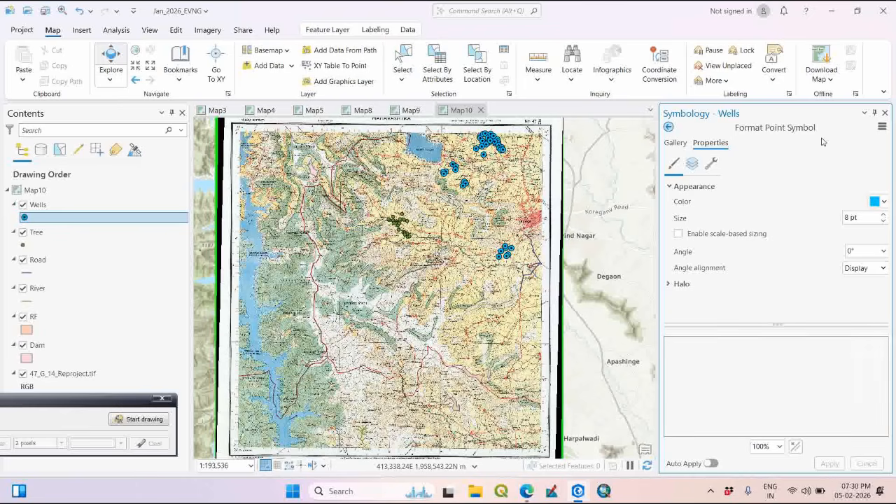
left_click(885, 114)
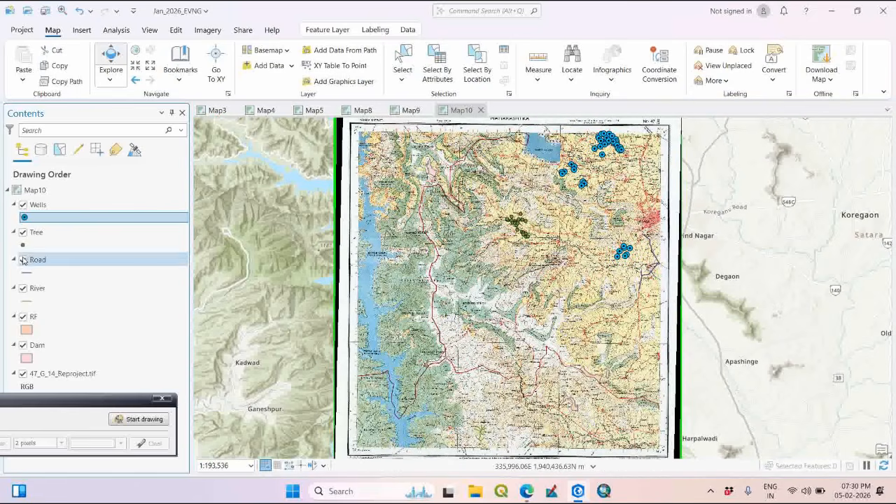
- Change the Tree layer's point symbol to the Park symbol from the symbol gallery
left_click(24, 246)
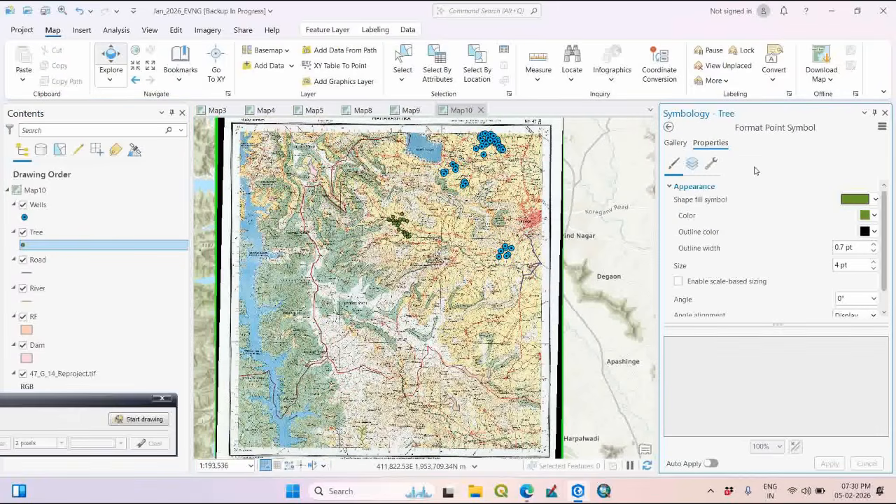
left_click(674, 142)
scroll(742, 336, "down", 5)
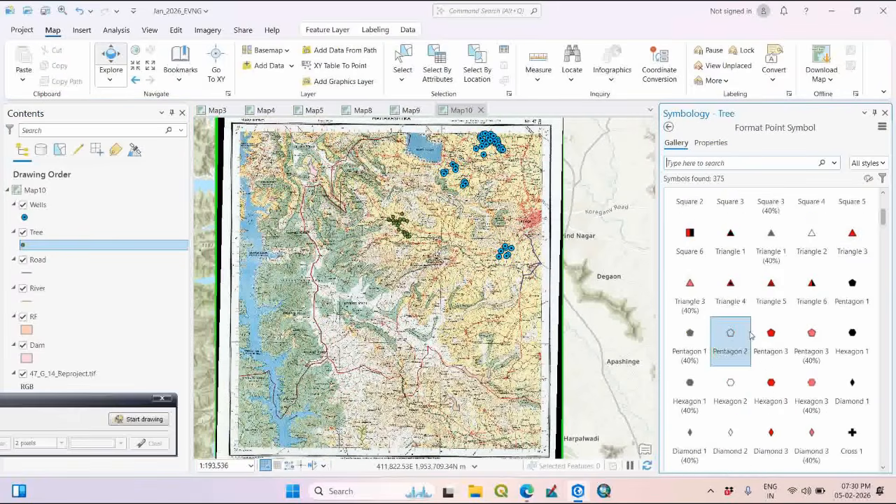
scroll(756, 336, "down", 10)
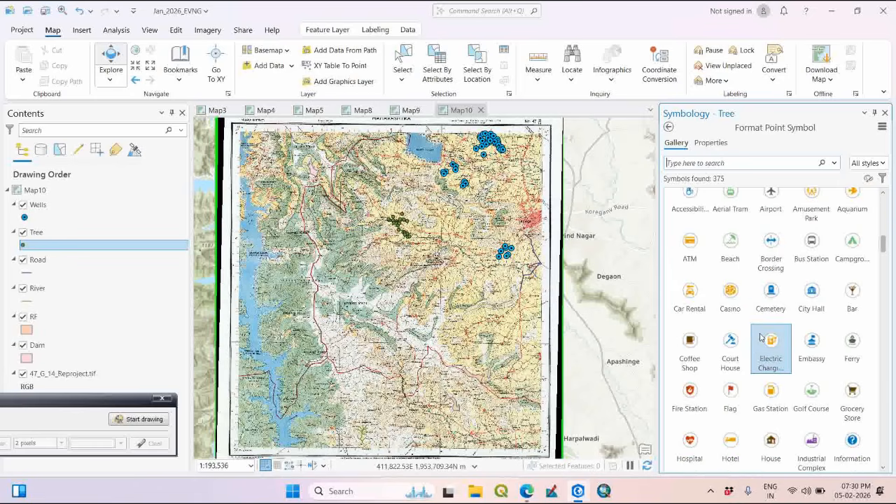
scroll(763, 343, "down", 2)
left_click(809, 395)
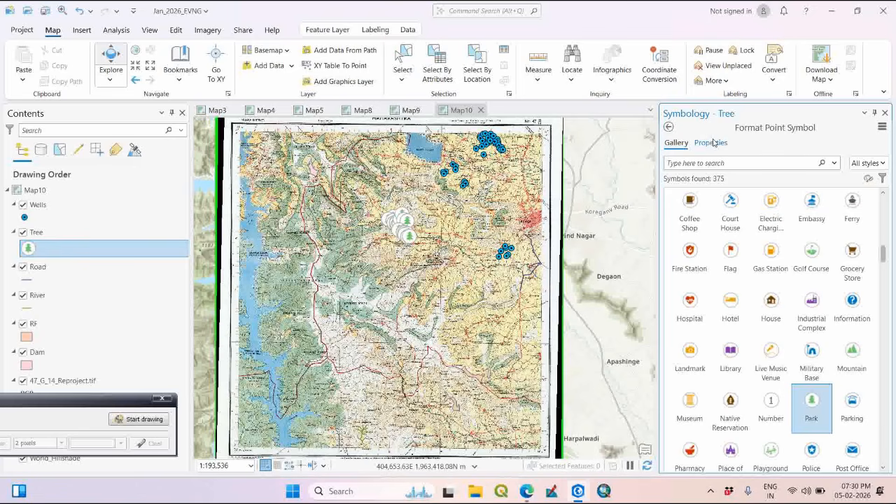
left_click(711, 143)
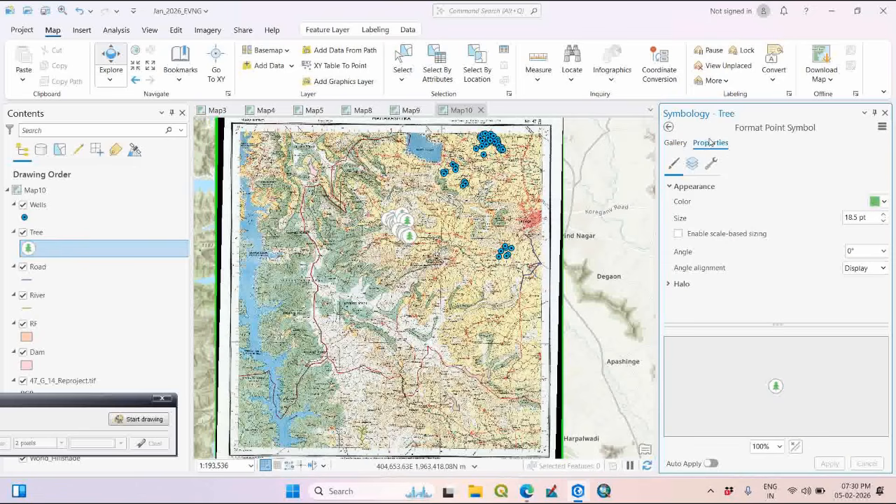
left_click(884, 113)
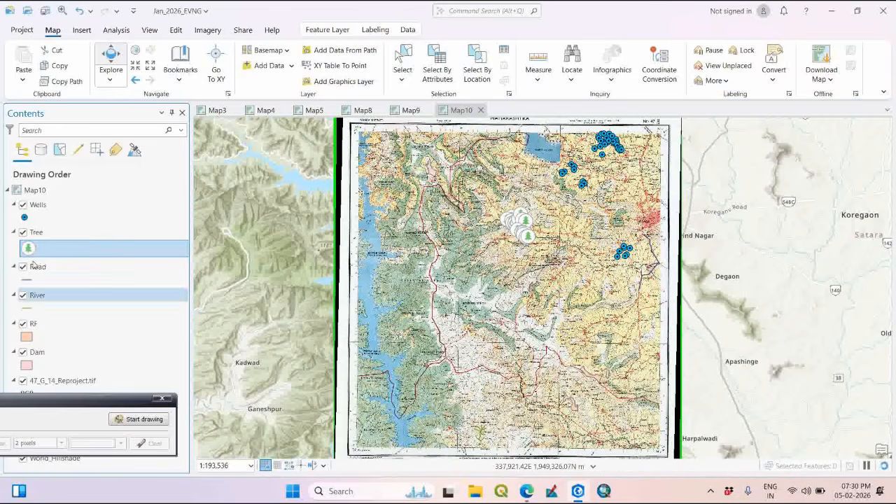
left_click(37, 231)
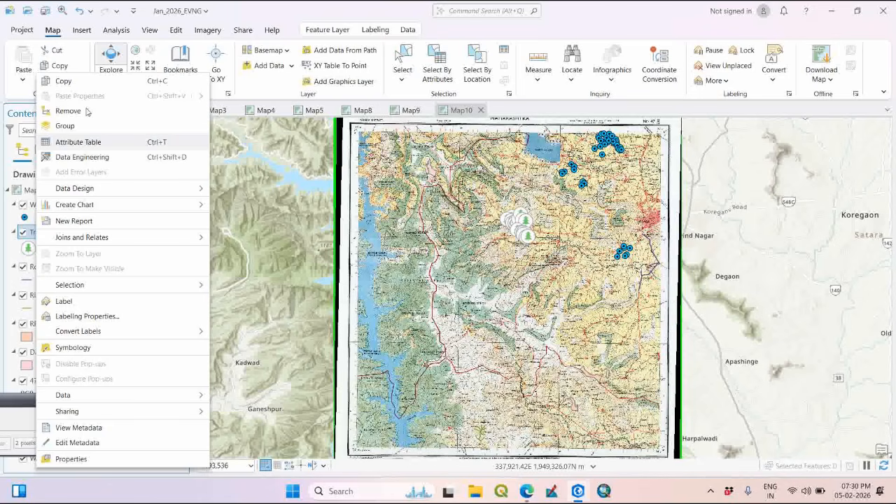
left_click(268, 7)
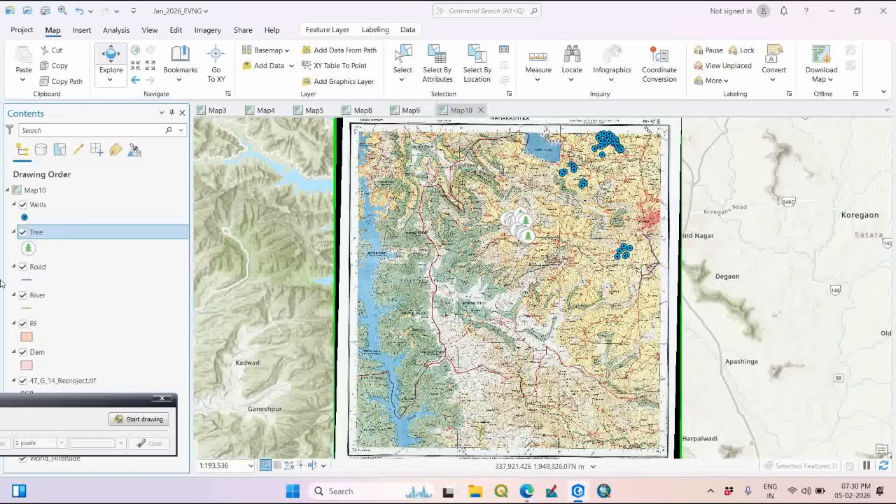
- Hide the Tree layer and change the Road layer's line symbol to turquoise with a 2 pt line width
left_click(23, 233)
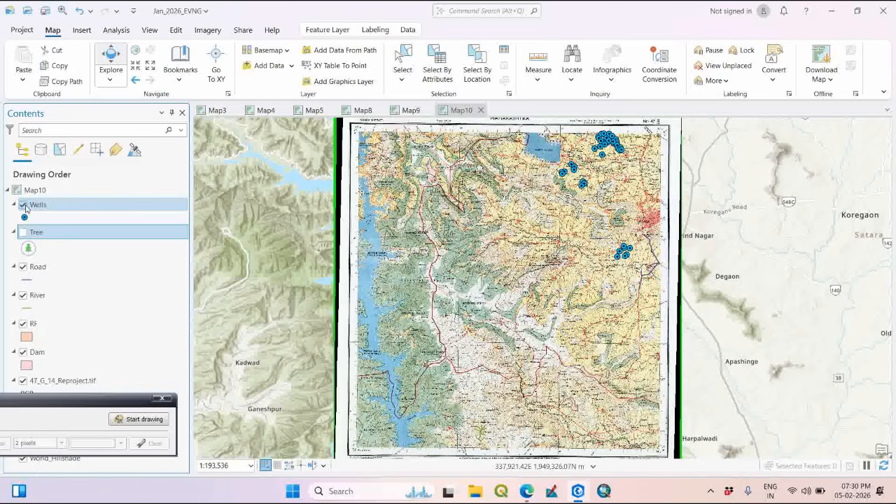
left_click(30, 280)
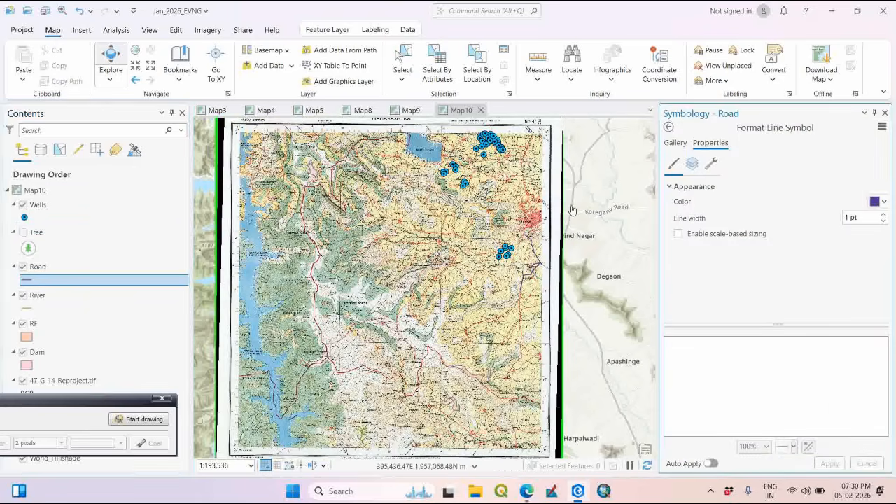
left_click(682, 142)
left_click(709, 143)
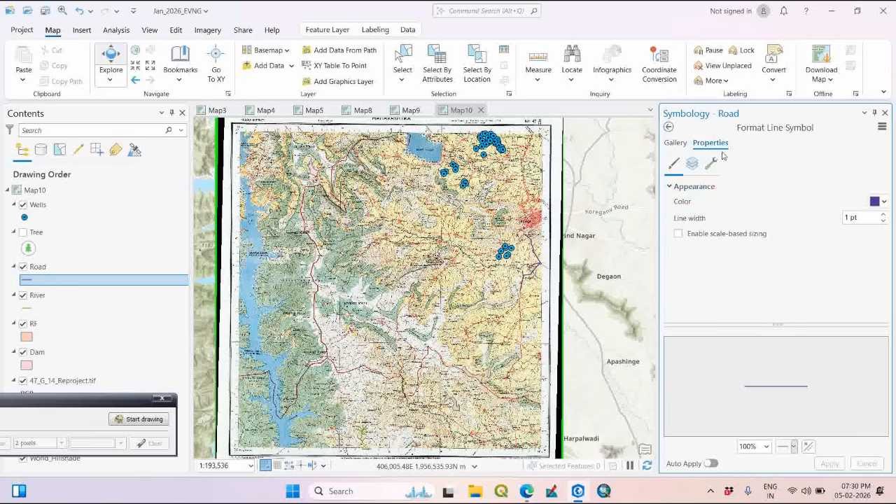
left_click(884, 203)
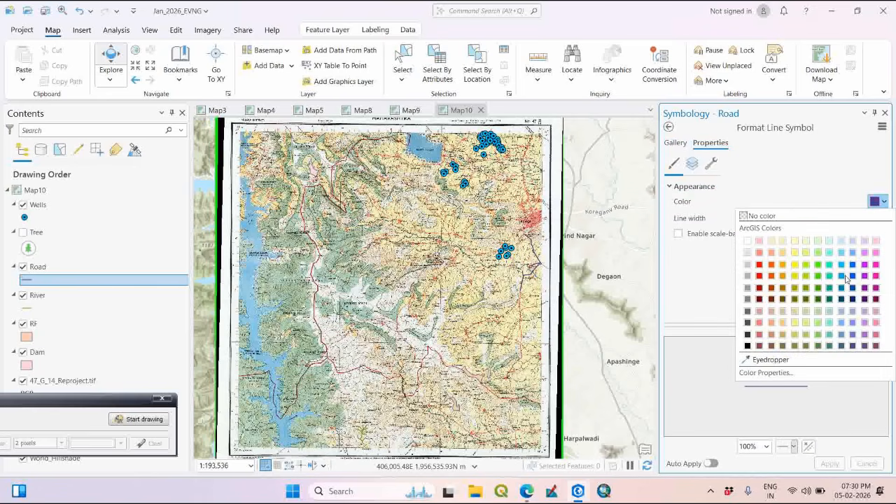
left_click(829, 264)
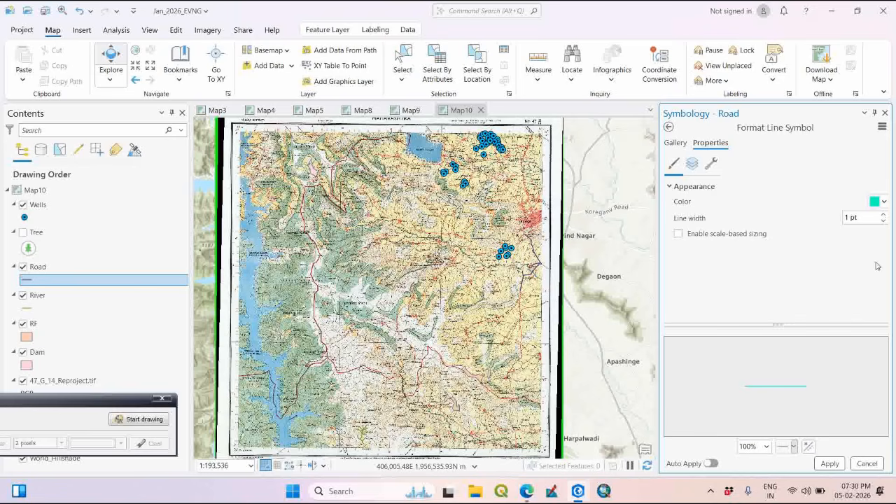
left_click(883, 214)
left_click(829, 464)
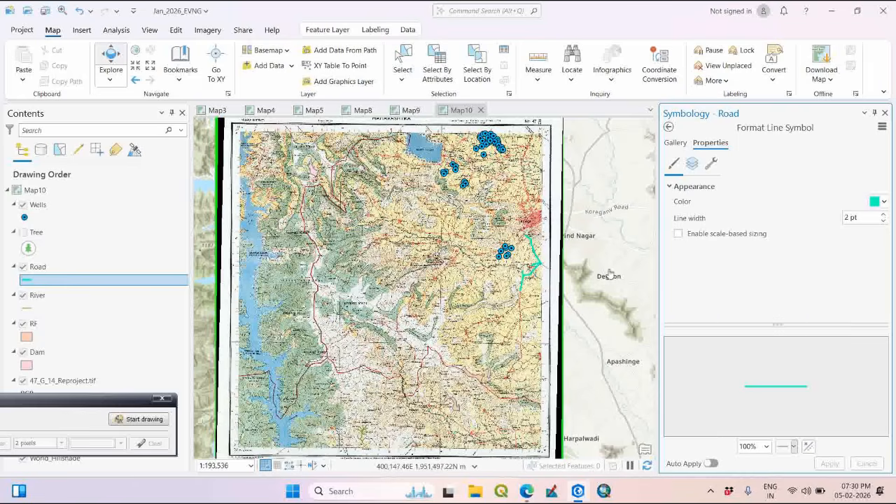
scroll(531, 253, "up", 4)
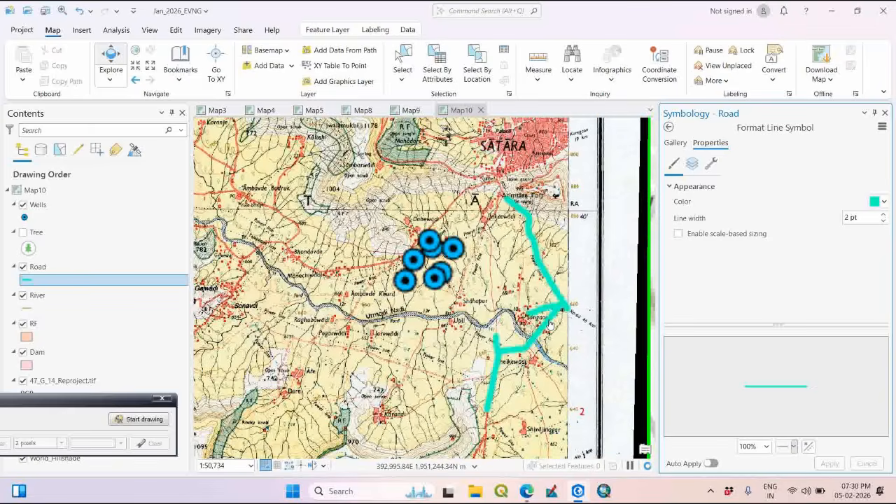
scroll(552, 303, "down", 2)
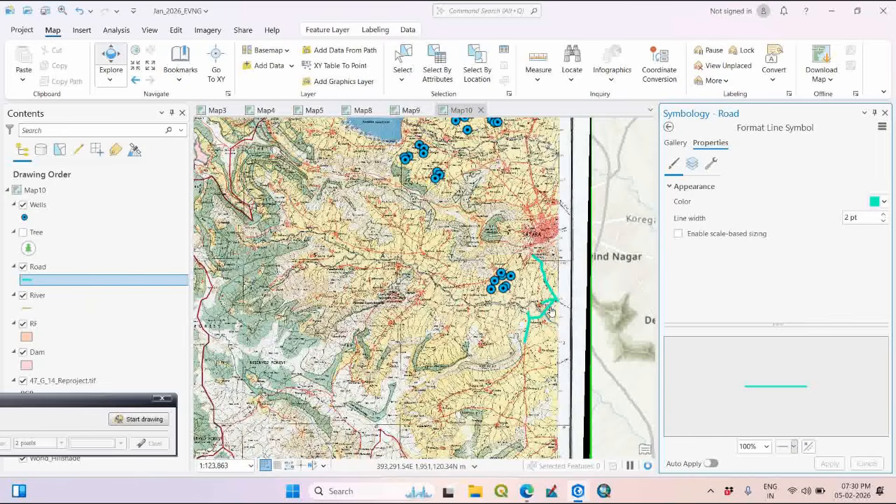
scroll(551, 311, "down", 3)
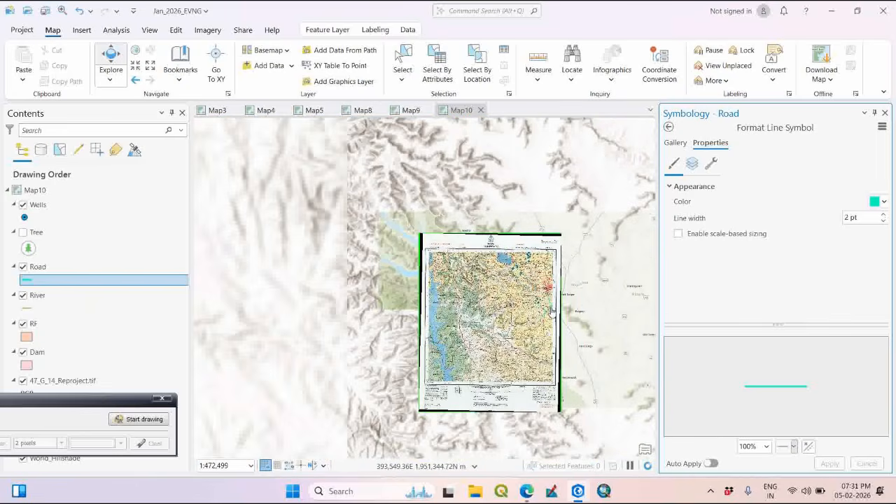
- Change the River layer's line symbol to bright blue with a 2 pt line width
left_click(33, 307)
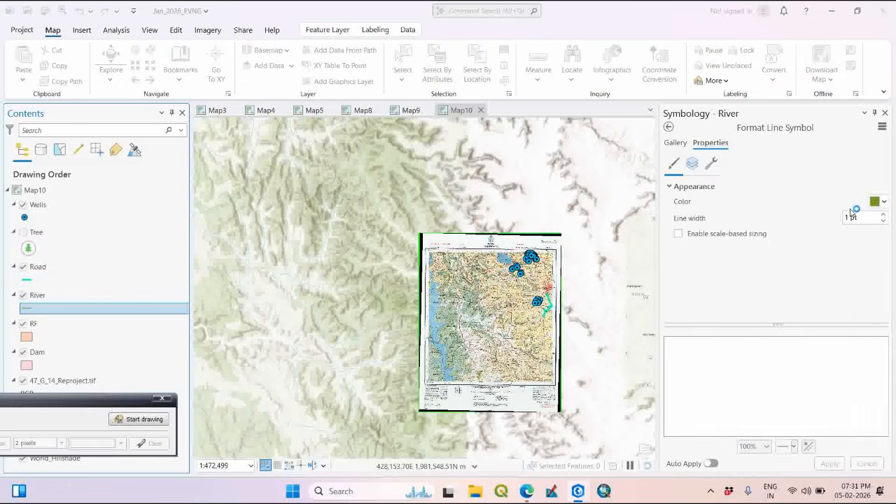
left_click(884, 216)
left_click(884, 201)
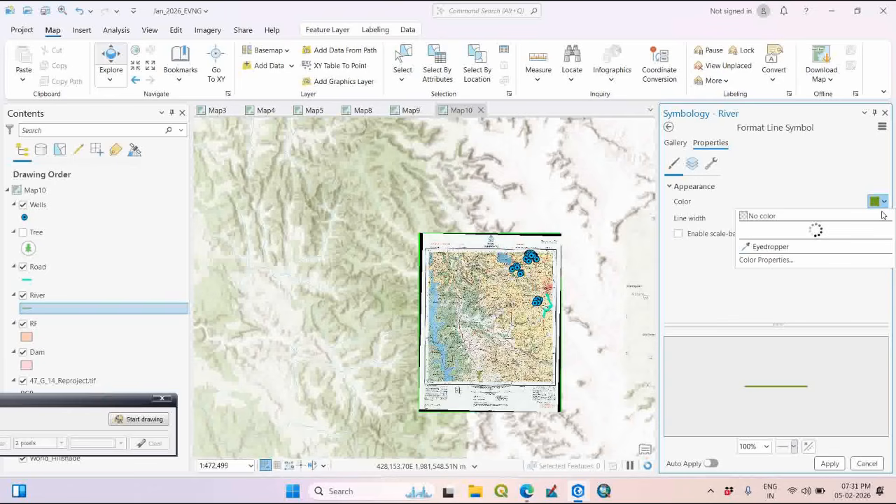
left_click(842, 276)
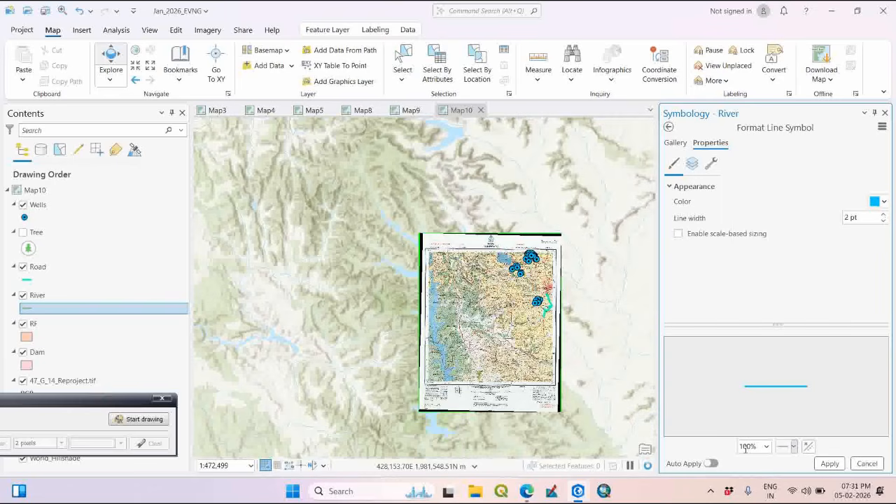
left_click(827, 464)
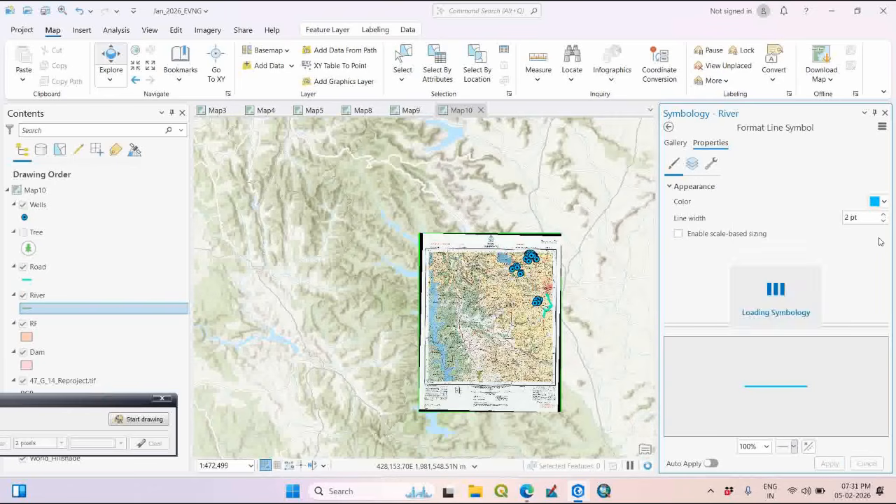
left_click(884, 114)
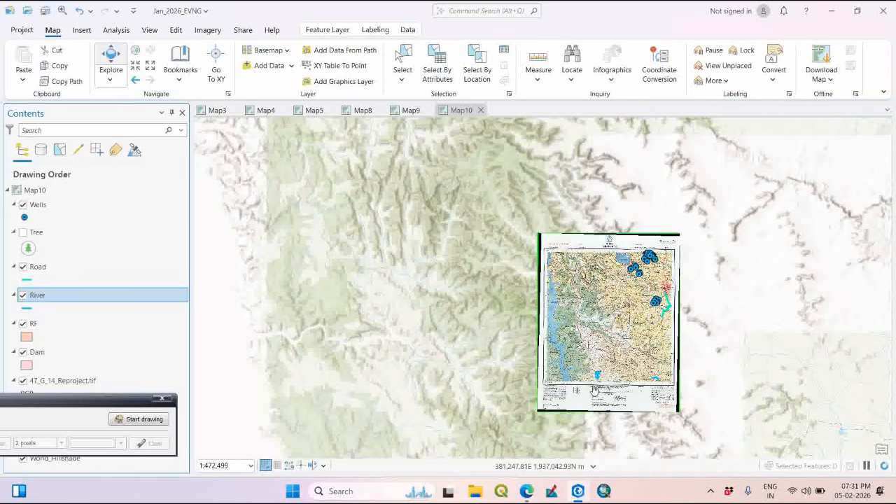
scroll(594, 391, "up", 2)
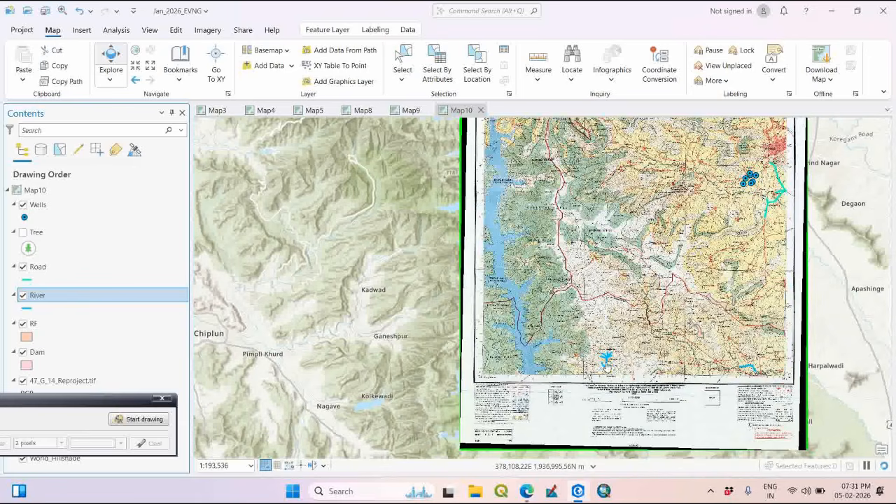
scroll(706, 327, "down", 3)
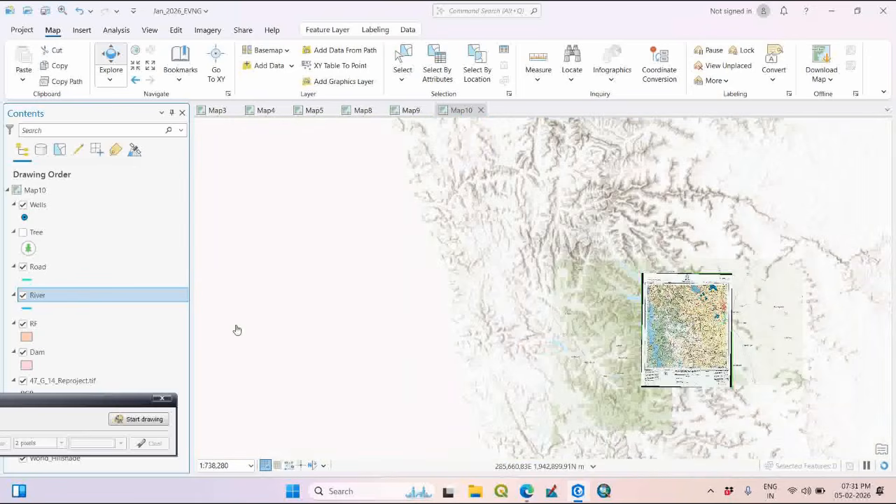
- Change the RF layer's polygon symbol to the Mangrove symbol from the symbol gallery
left_click(61, 338)
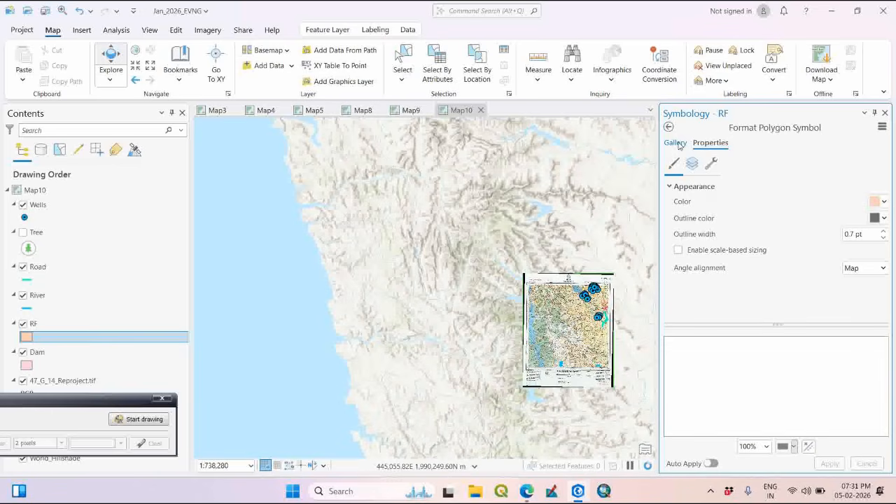
left_click(676, 143)
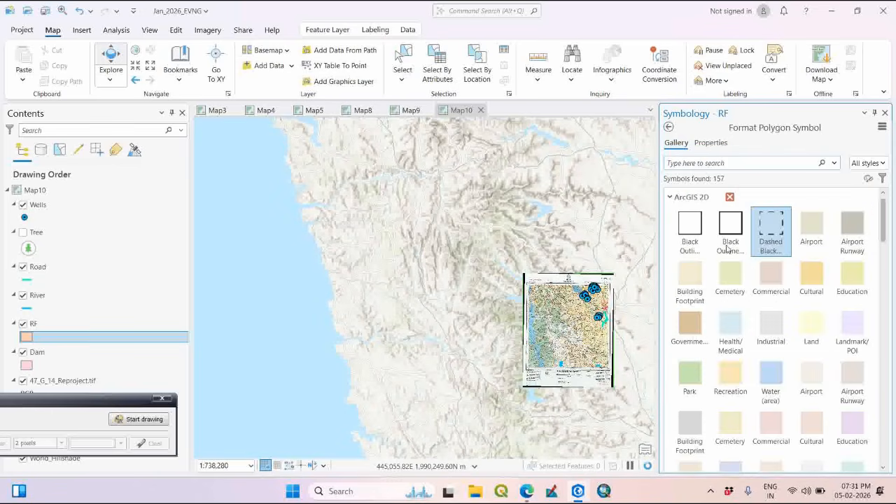
scroll(810, 290, "down", 3)
scroll(811, 318, "down", 8)
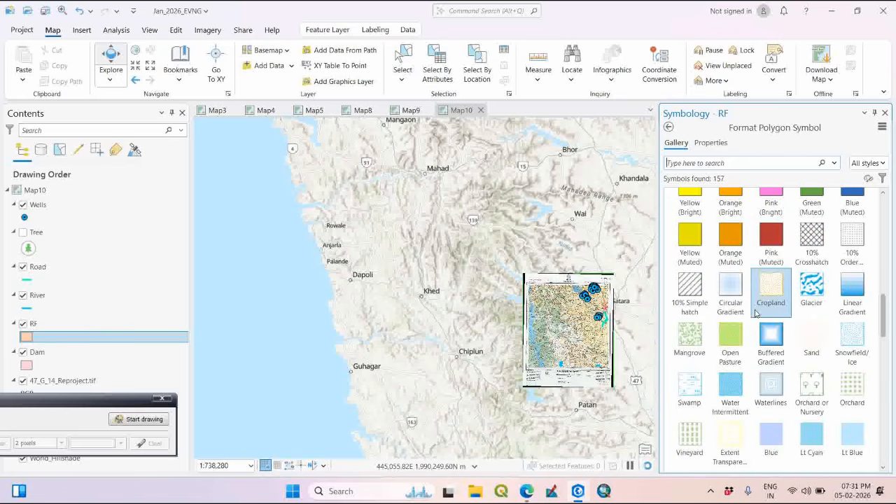
scroll(757, 336, "down", 1)
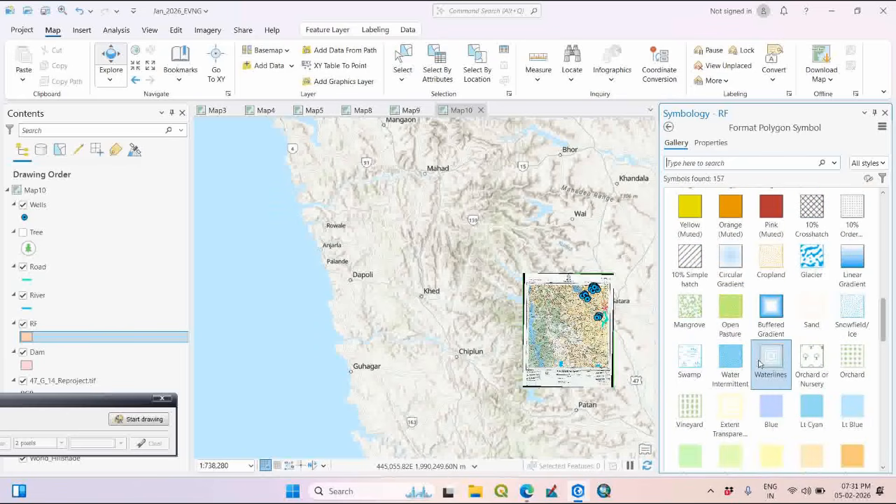
scroll(759, 363, "down", 8)
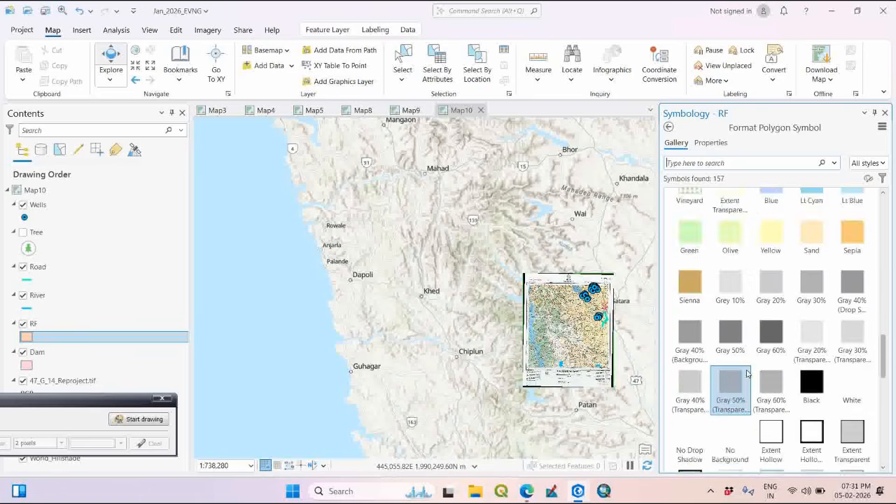
scroll(747, 373, "down", 8)
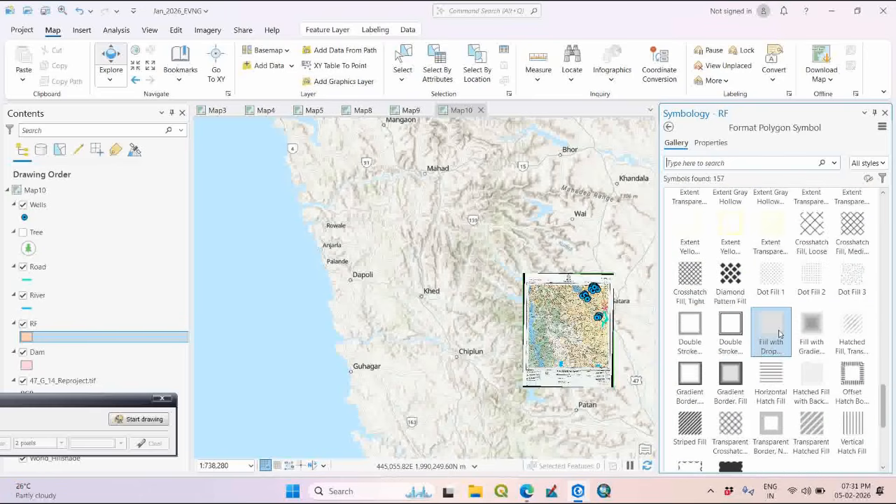
scroll(763, 335, "up", 8)
scroll(726, 331, "up", 6)
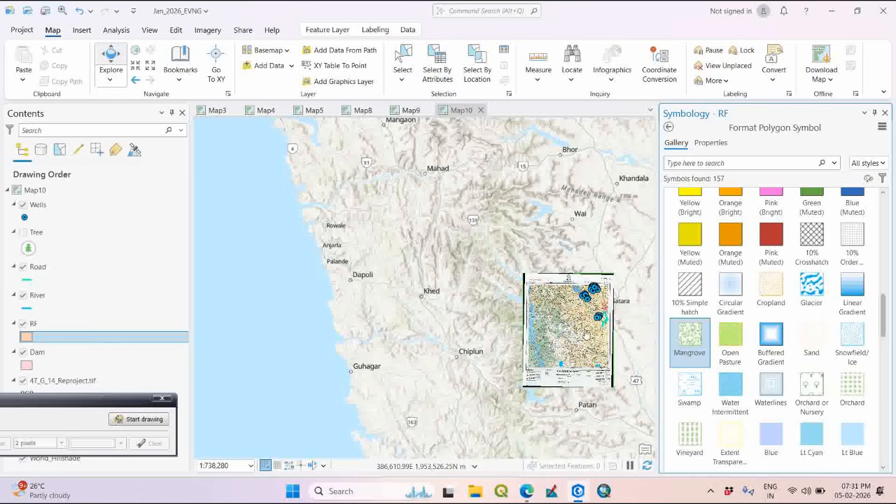
- Examine how the RF polygons' Mangrove fill looks over the toposheet
scroll(586, 334, "up", 1)
scroll(587, 334, "up", 5)
scroll(518, 287, "down", 3)
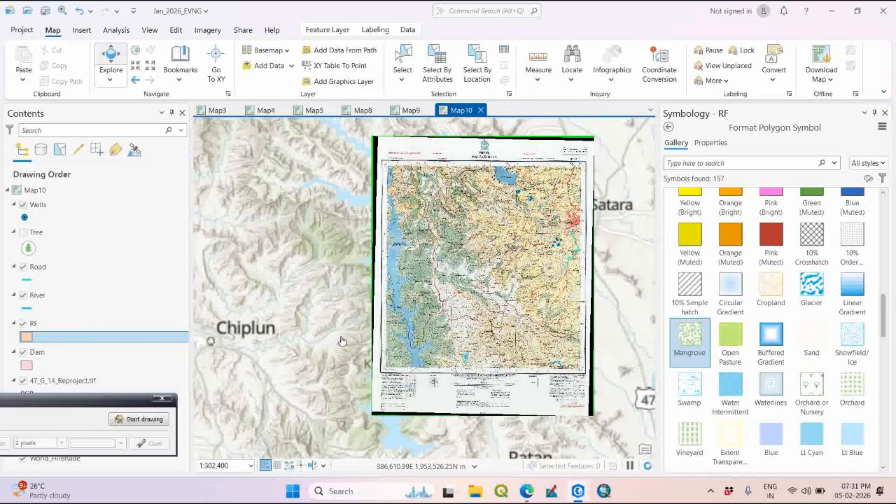
left_click_drag(480, 330, 417, 341)
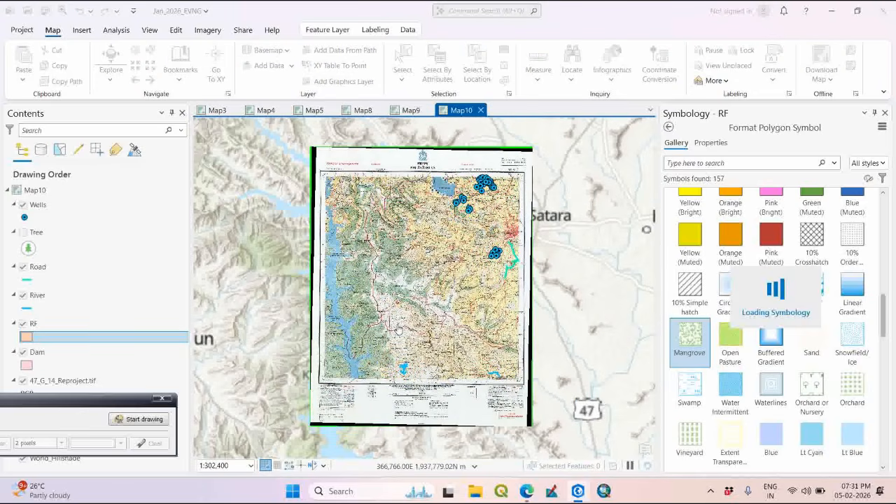
scroll(448, 376, "up", 4)
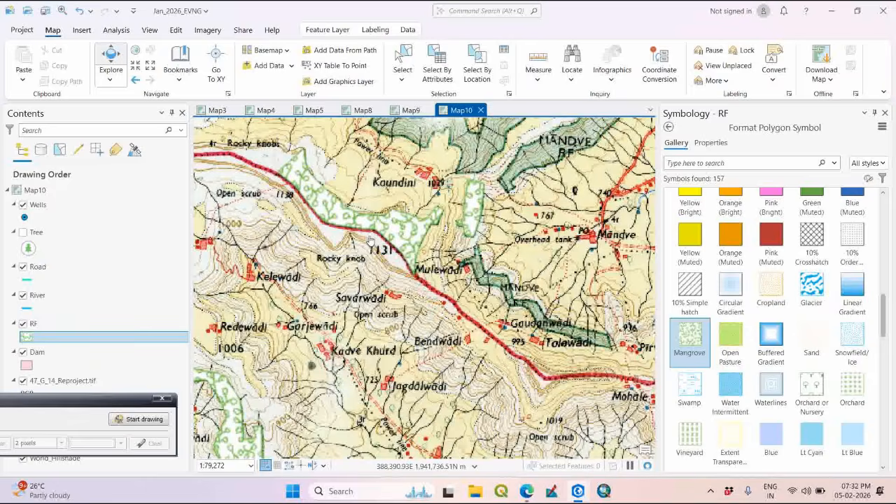
scroll(364, 276, "up", 4)
scroll(364, 277, "down", 5)
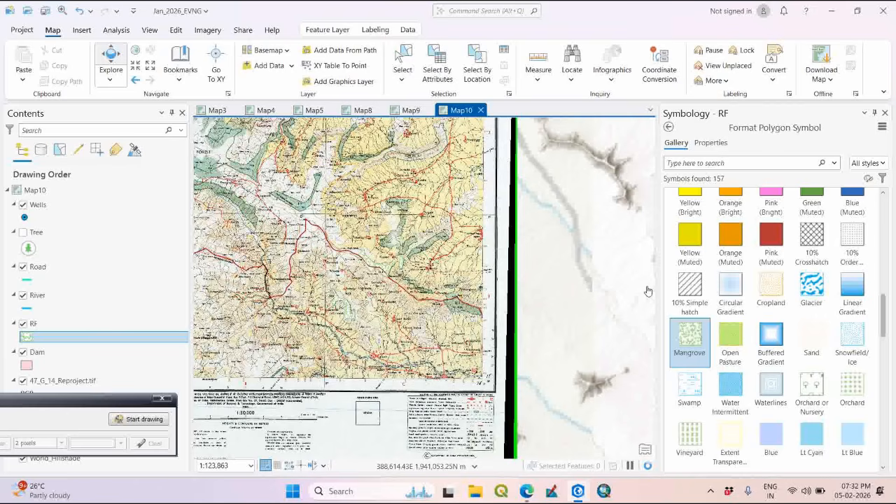
- Try the Orchard symbol on the RF layer's polygons, and return the layer to the Mangrove symbol
scroll(845, 378, "down", 1)
left_click(853, 363)
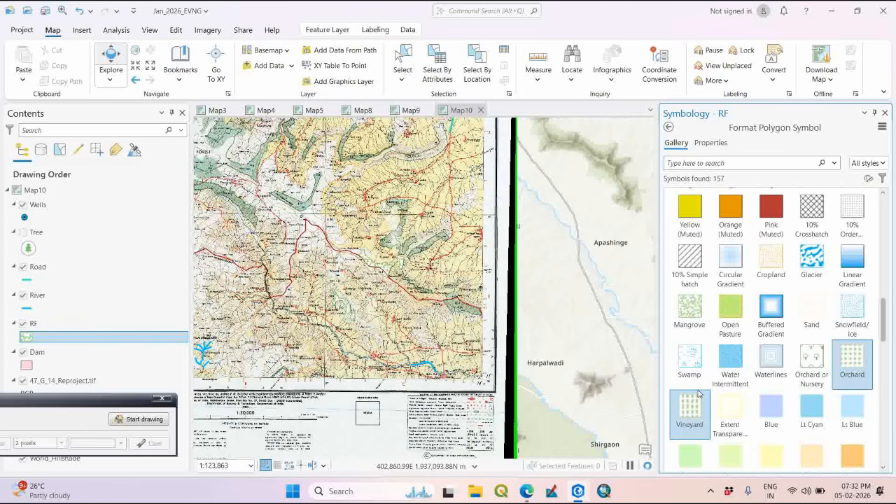
scroll(396, 266, "up", 4)
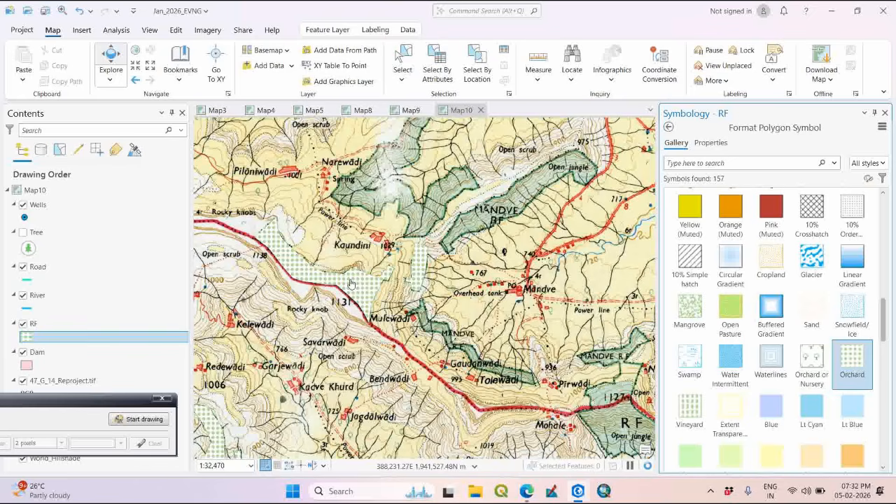
left_click(689, 322)
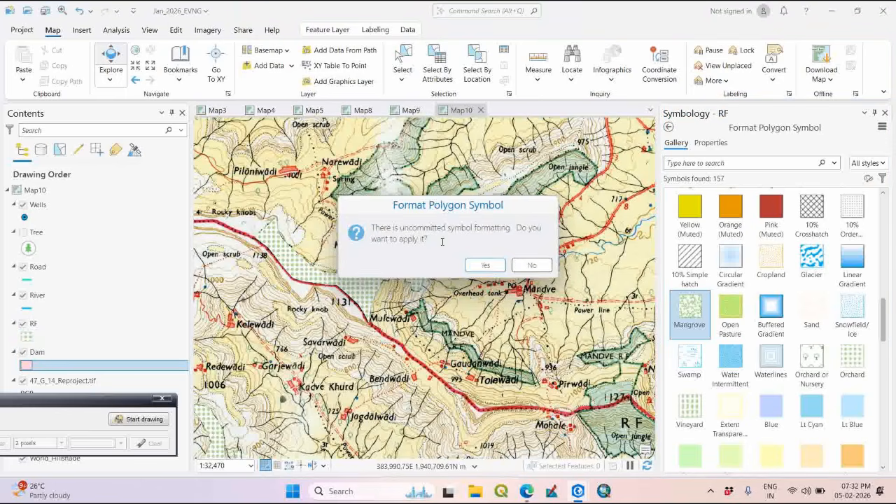
left_click(490, 267)
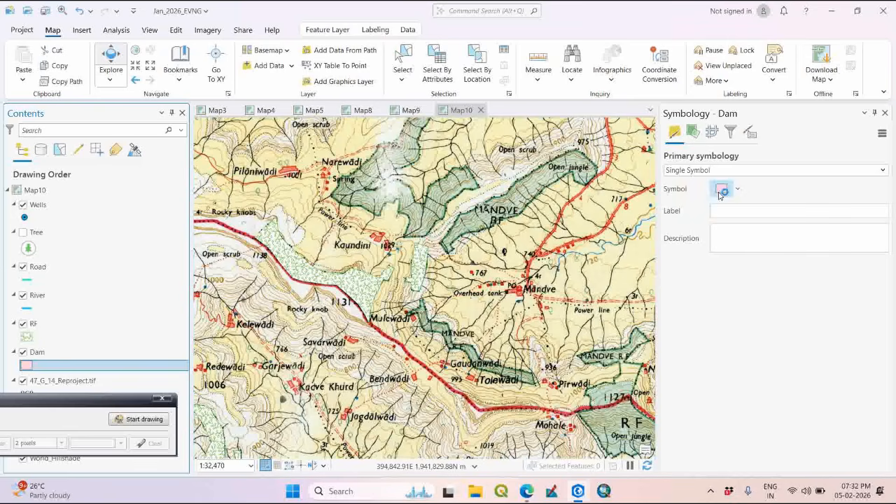
- Change the Dam layer's polygon symbol to the blue Water (area) symbol from the symbol gallery
left_click(711, 132)
left_click(885, 114)
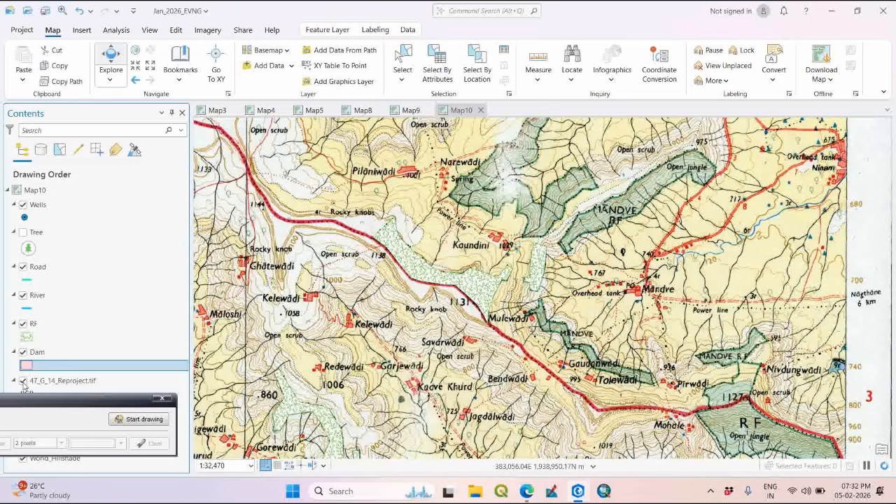
left_click(164, 365)
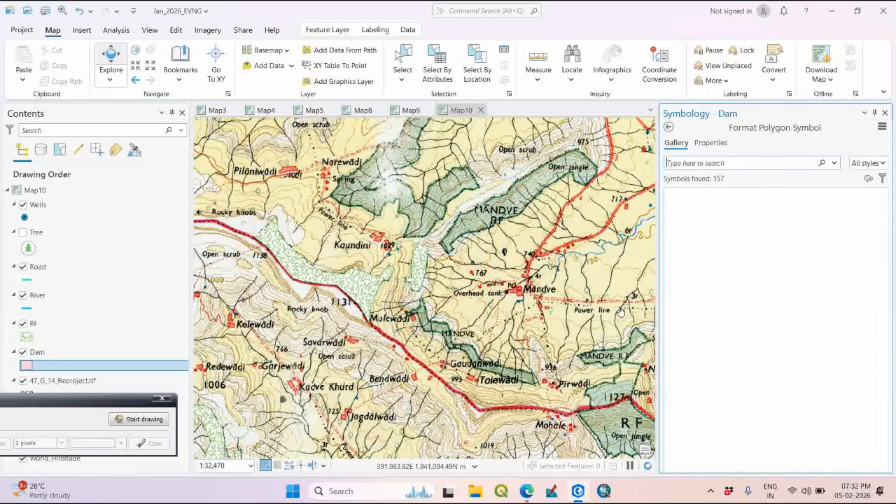
scroll(791, 319, "down", 4)
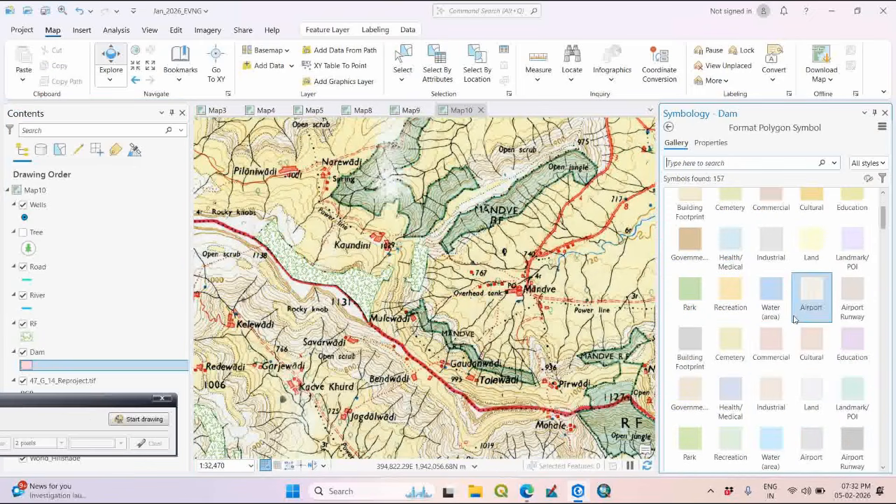
left_click(767, 302)
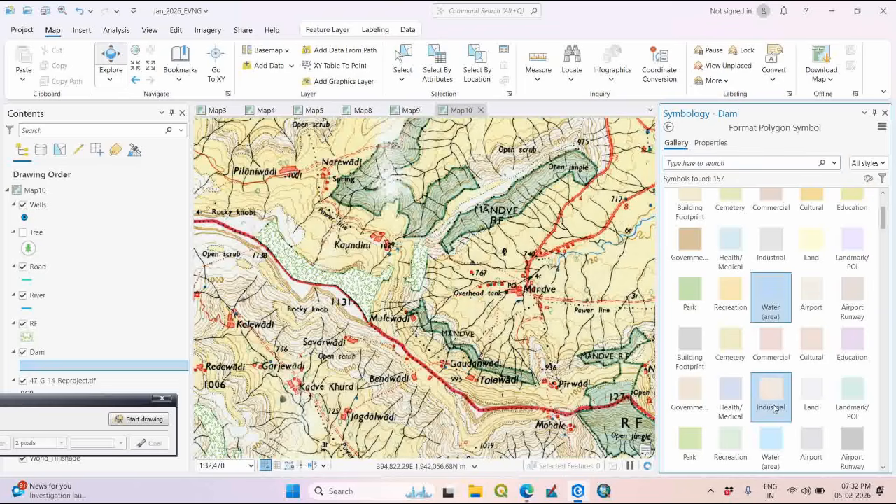
- Change the Dam layer's polygon symbol to the blue Linear Gradient symbol from the symbol gallery
scroll(770, 378, "down", 2)
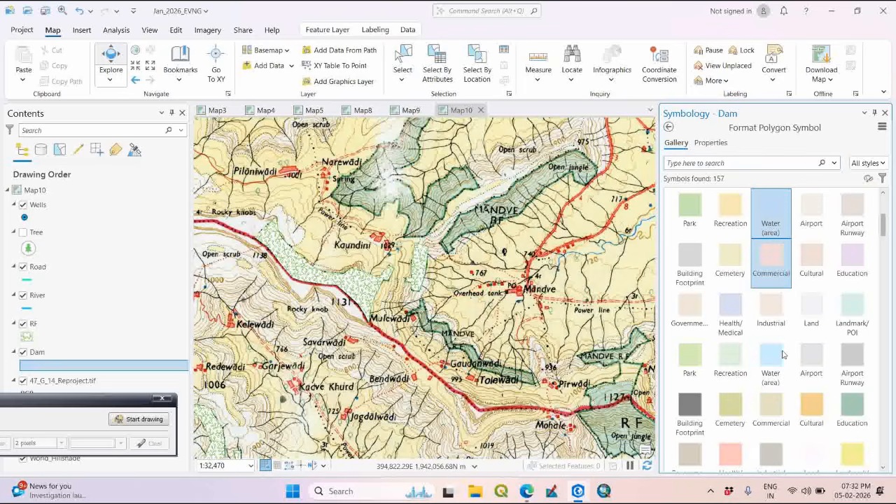
scroll(778, 360, "down", 2)
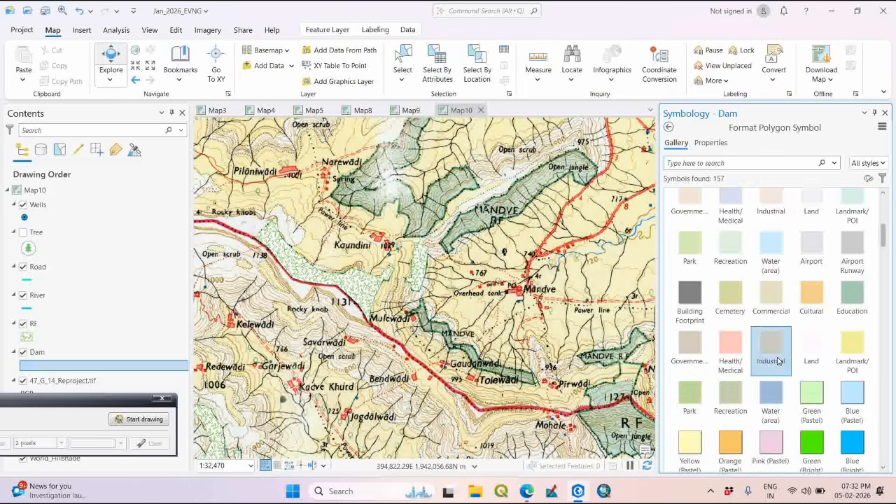
scroll(778, 360, "down", 4)
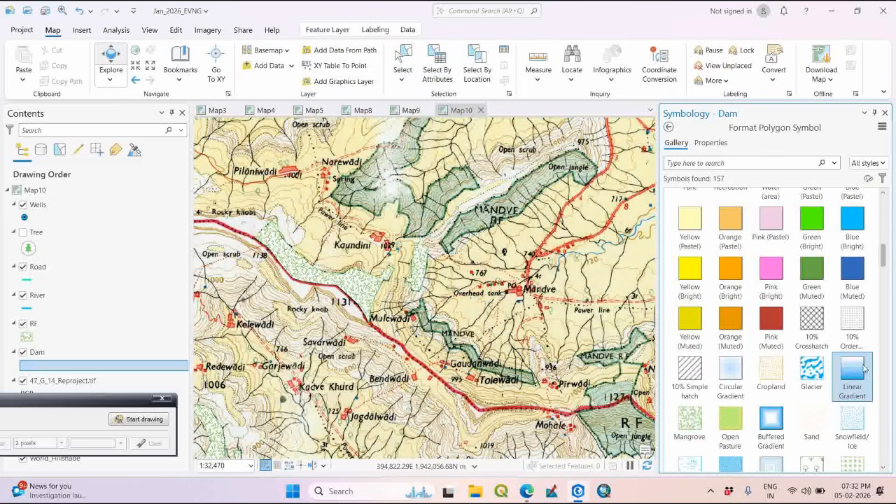
scroll(805, 406, "down", 1)
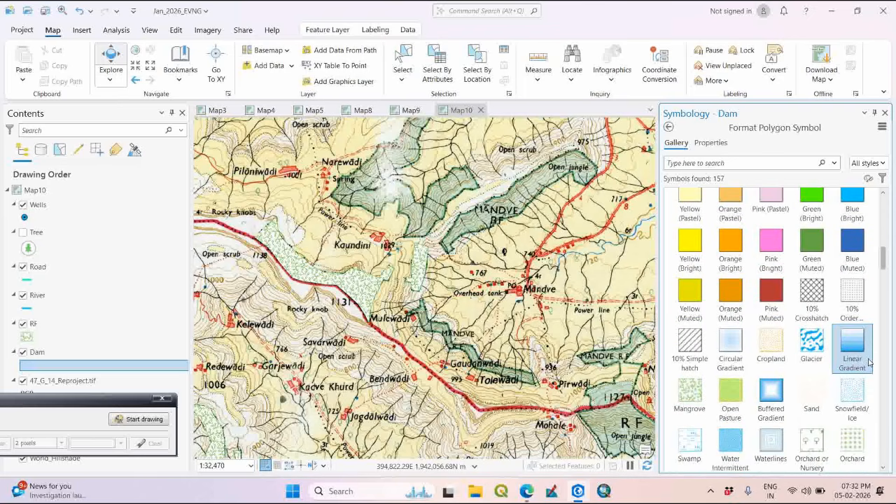
left_click(856, 355)
left_click(884, 113)
- Remove the Dam layer from Map10
scroll(538, 274, "down", 8)
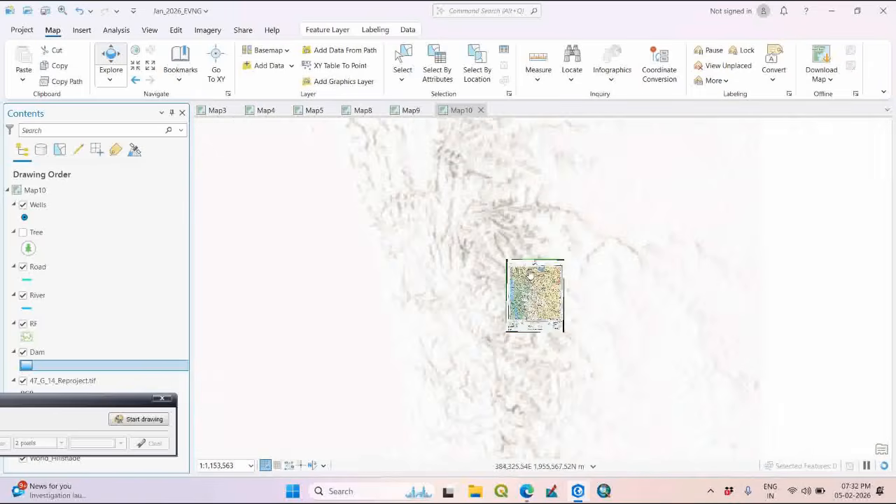
scroll(536, 272, "up", 3)
scroll(536, 272, "up", 5)
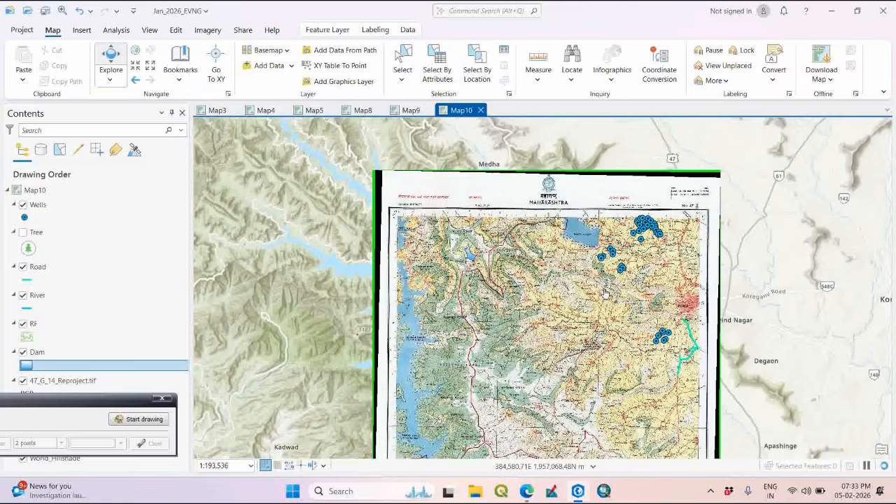
left_click_drag(516, 361, 573, 216)
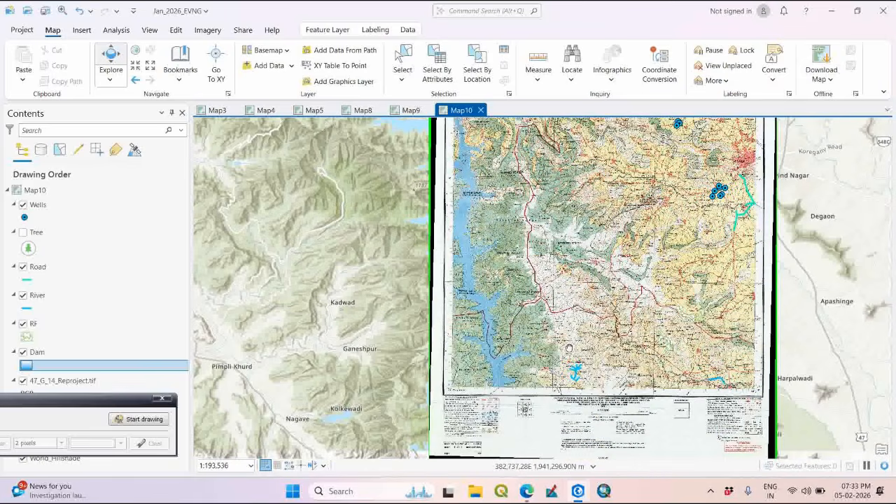
scroll(569, 347, "down", 3)
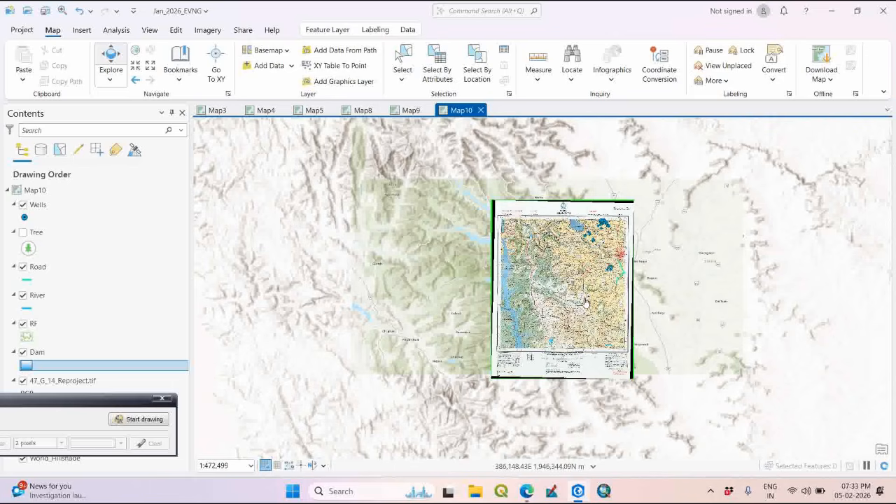
left_click(47, 352)
right_click(47, 352)
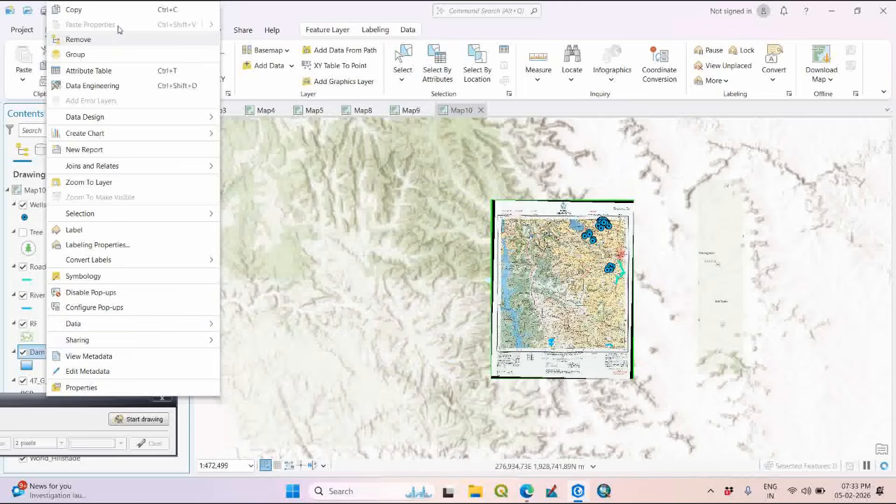
left_click(272, 190)
key("Delete")
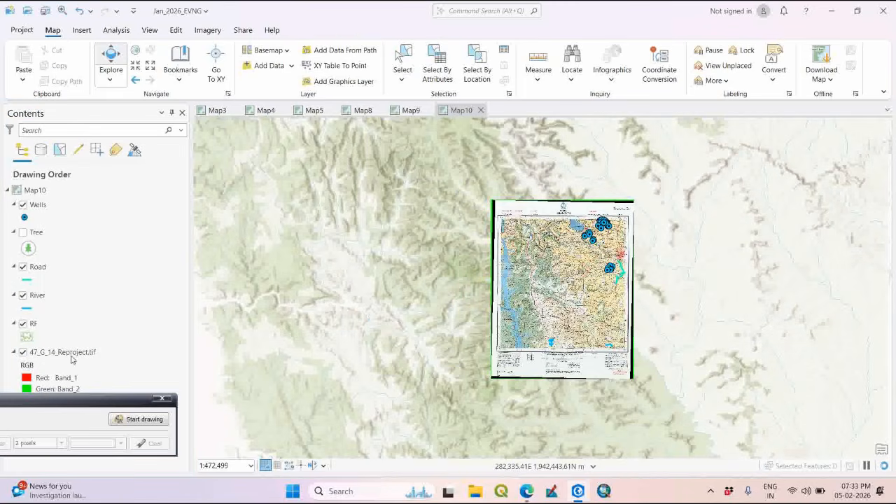
- Remove the River and Tree layers from Map10
left_click_drag(58, 400, 51, 418)
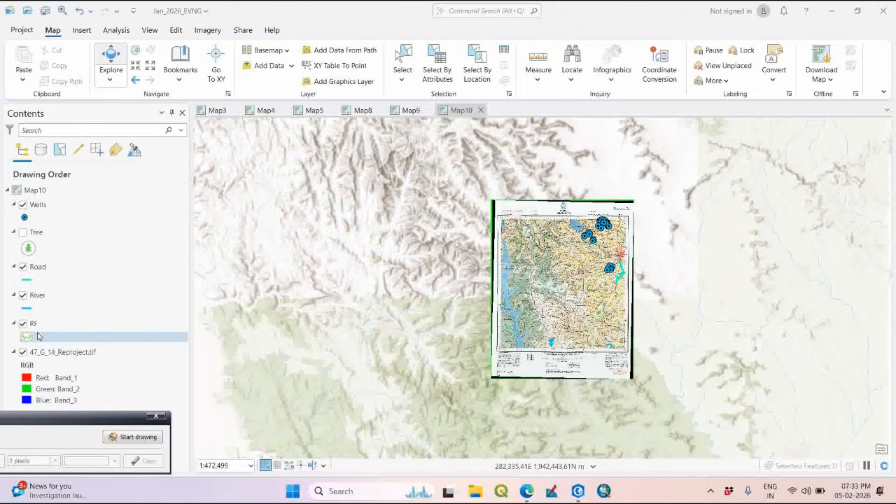
left_click(42, 296)
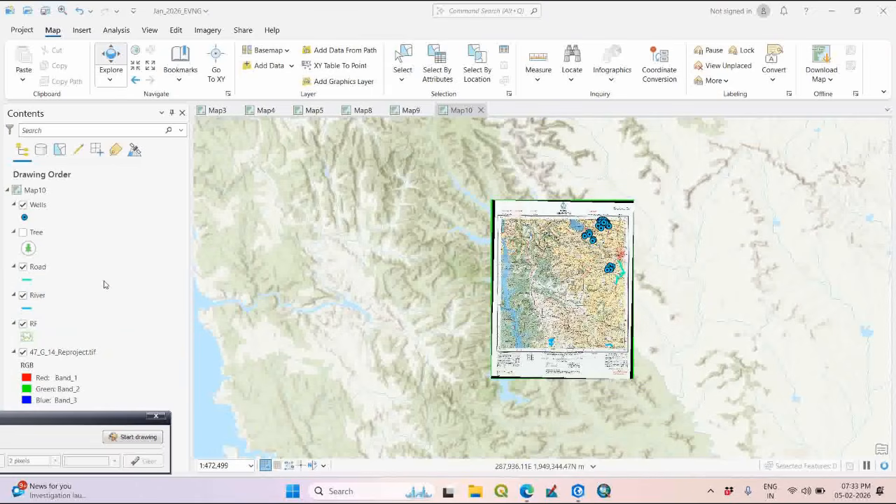
right_click(36, 296)
left_click(123, 41)
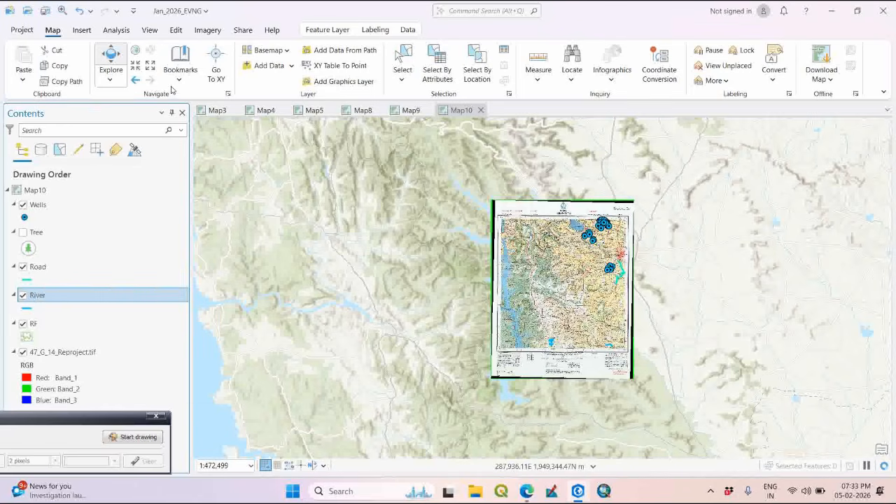
left_click(34, 233)
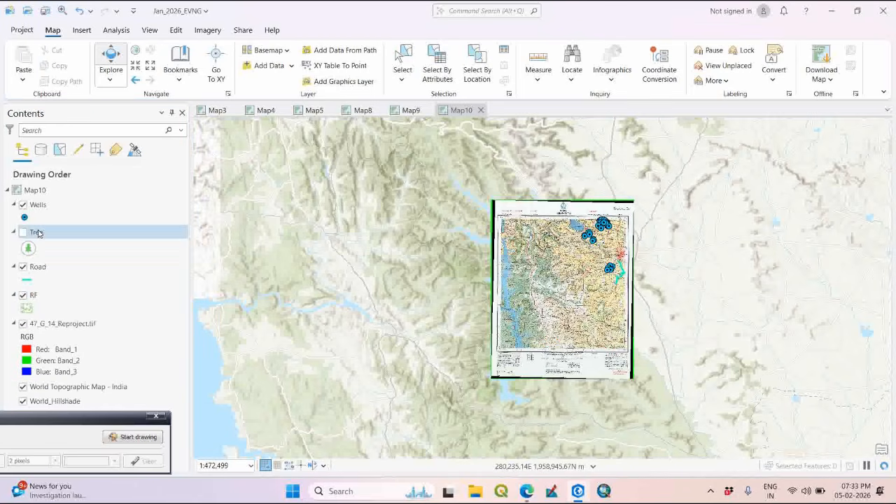
right_click(35, 232)
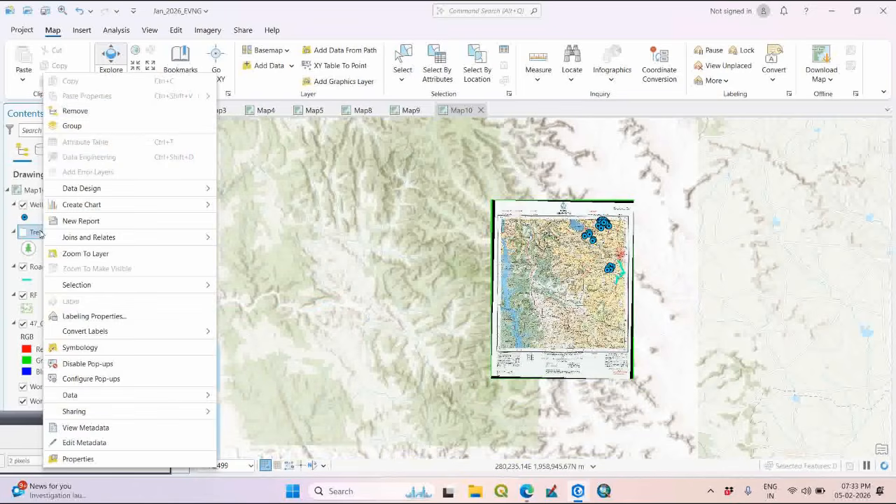
left_click(111, 109)
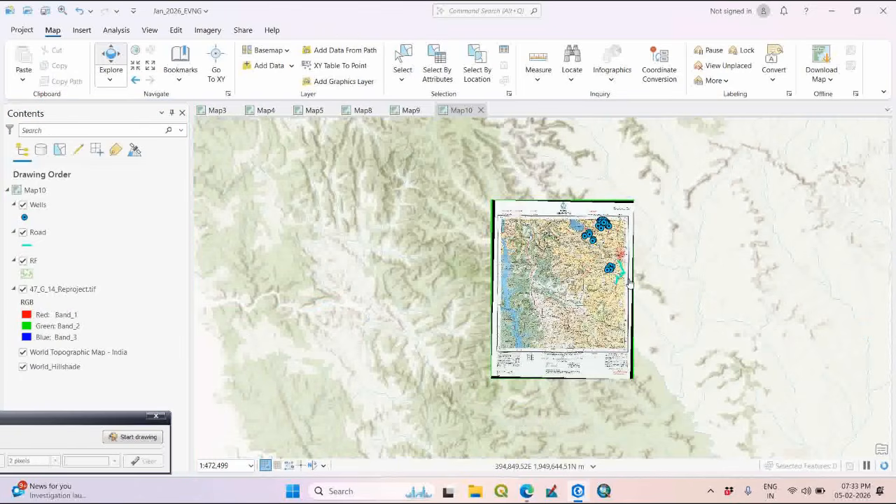
- Hide the 47_G_14_Reproject.tif toposheet and the World Topographic Map - India and World_Hillshade basemap layers
scroll(595, 321, "up", 2)
scroll(594, 320, "down", 2)
left_click(23, 291)
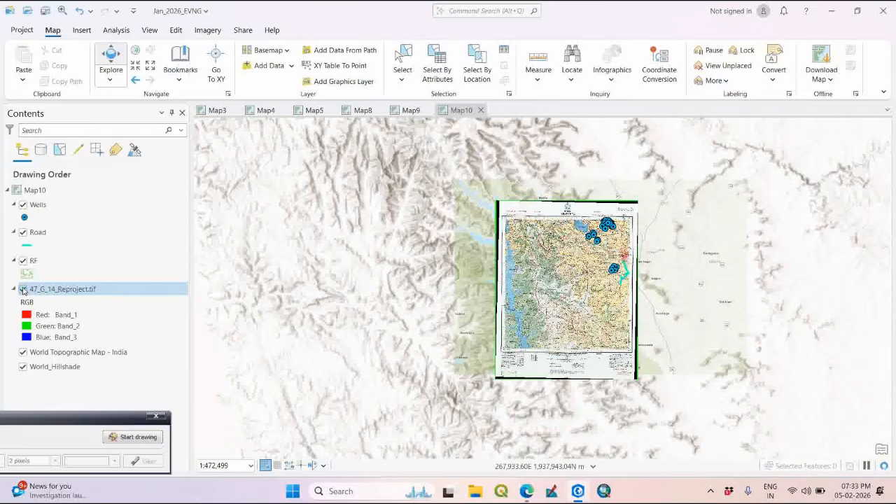
left_click(23, 290)
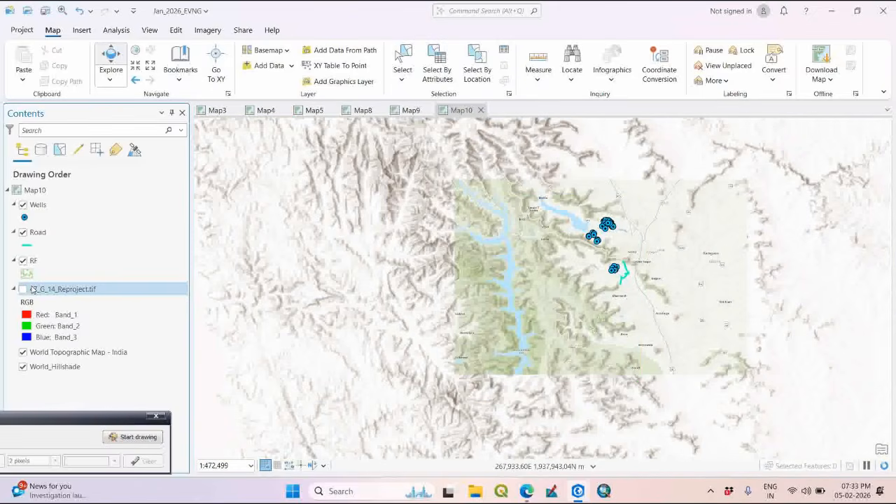
left_click(23, 352)
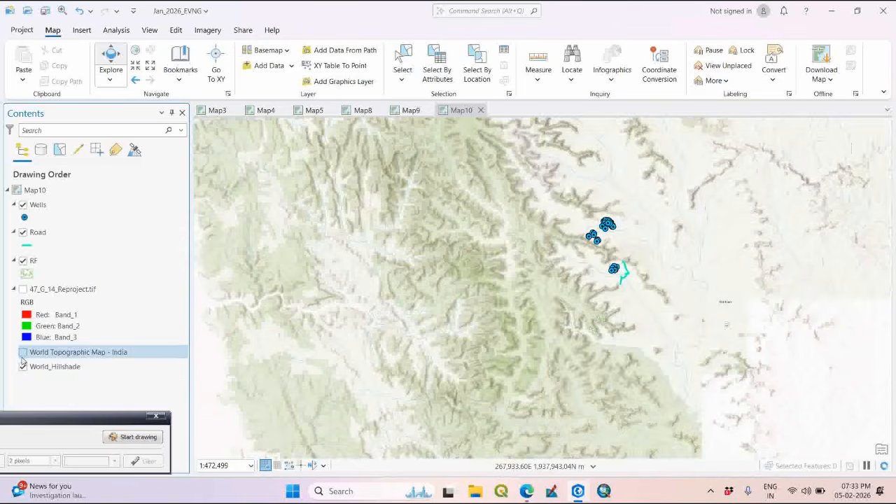
left_click(23, 366)
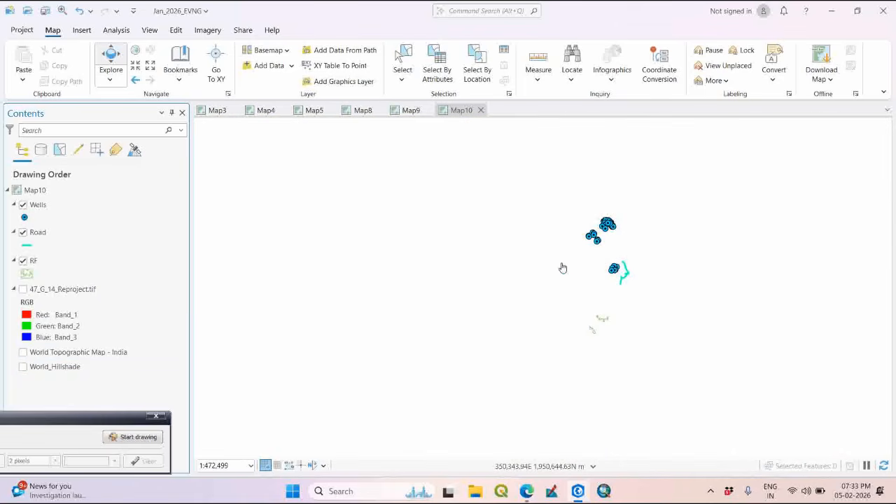
left_click_drag(562, 266, 499, 260)
scroll(558, 268, "up", 3)
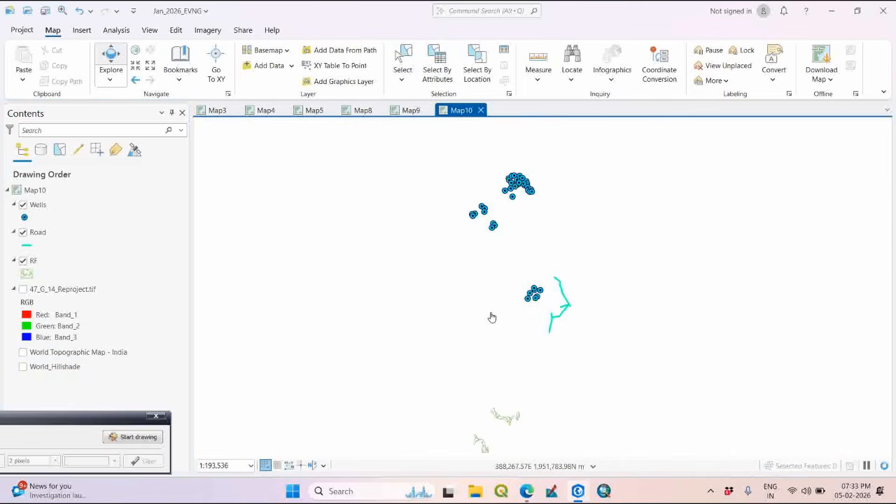
- Show the 47_G_14_Reproject.tif toposheet again beneath the Wells, Road and RF layers
left_click(23, 289)
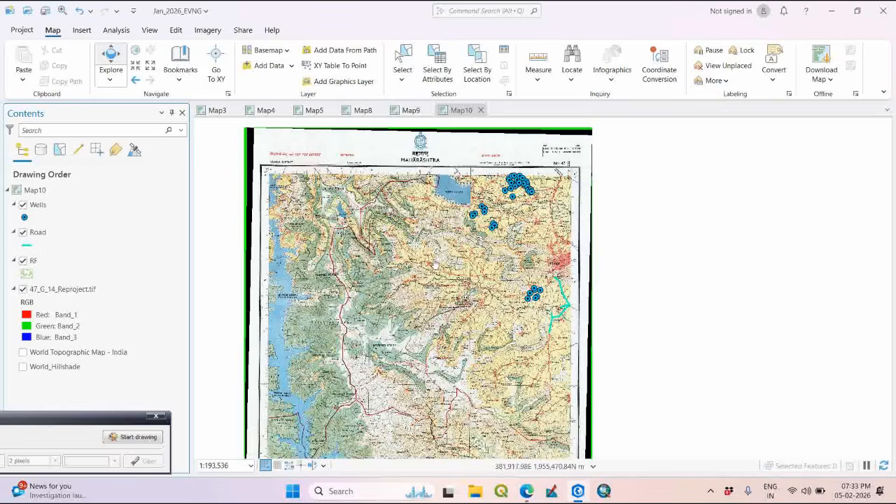
scroll(455, 274, "down", 2)
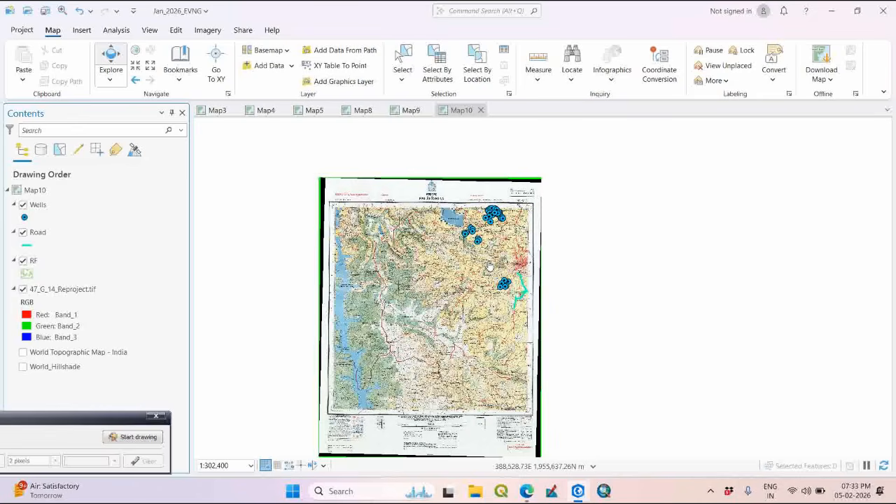
scroll(492, 233, "up", 2)
scroll(455, 256, "down", 2)
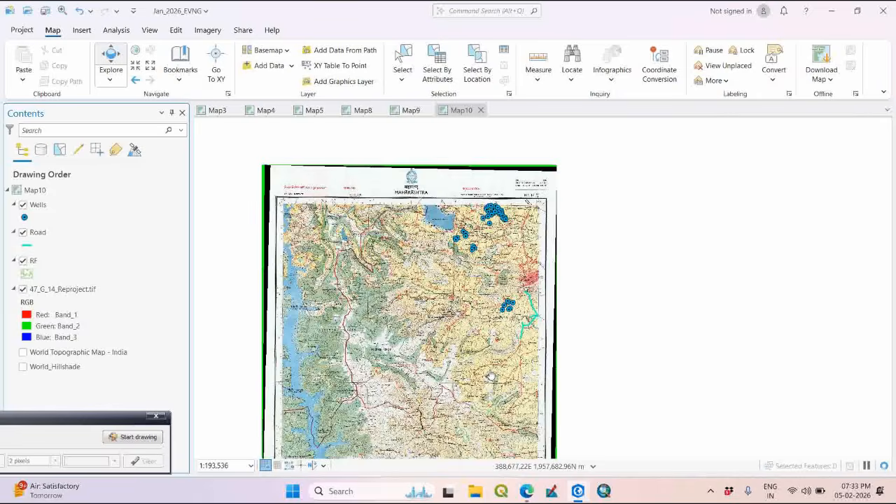
left_click_drag(476, 306, 527, 255)
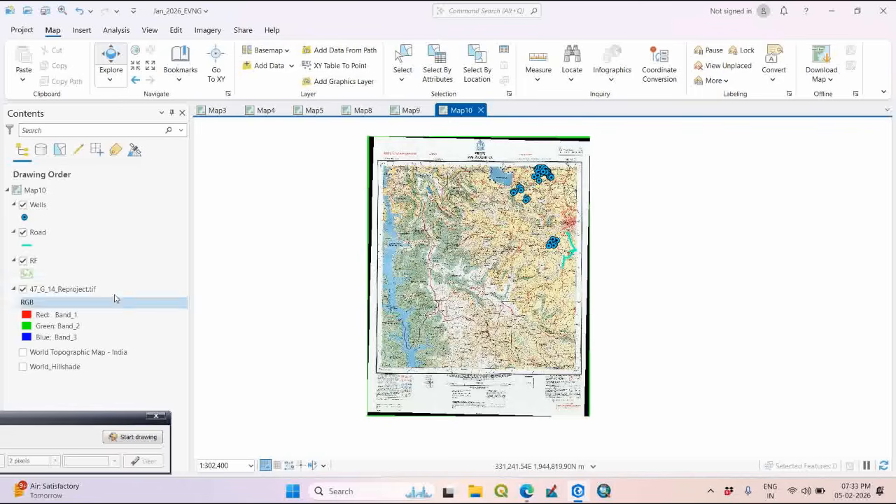
- Change the RF layer's polygon symbol to Green (Bright) from the symbol gallery
left_click(29, 274)
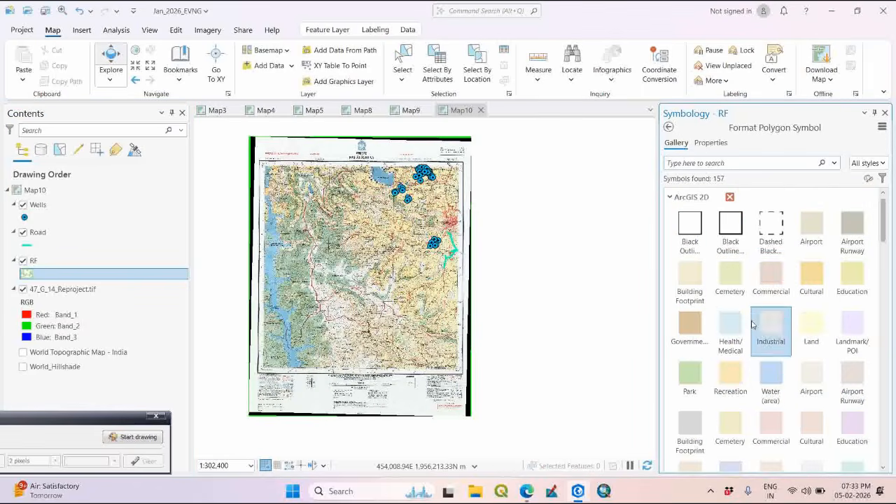
scroll(747, 324, "down", 2)
scroll(748, 324, "down", 3)
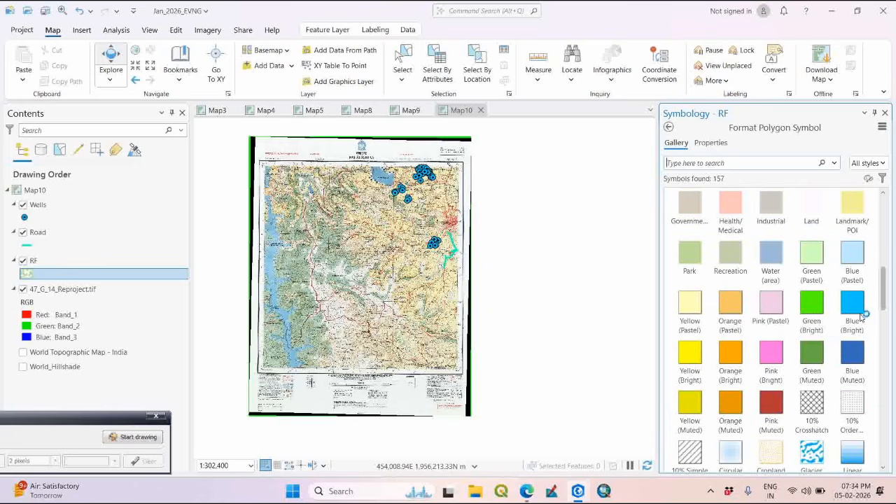
left_click(812, 308)
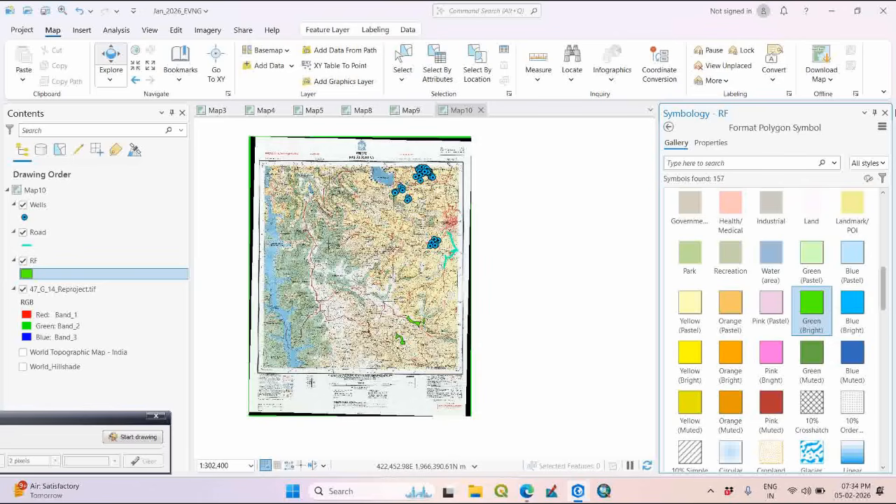
left_click(885, 112)
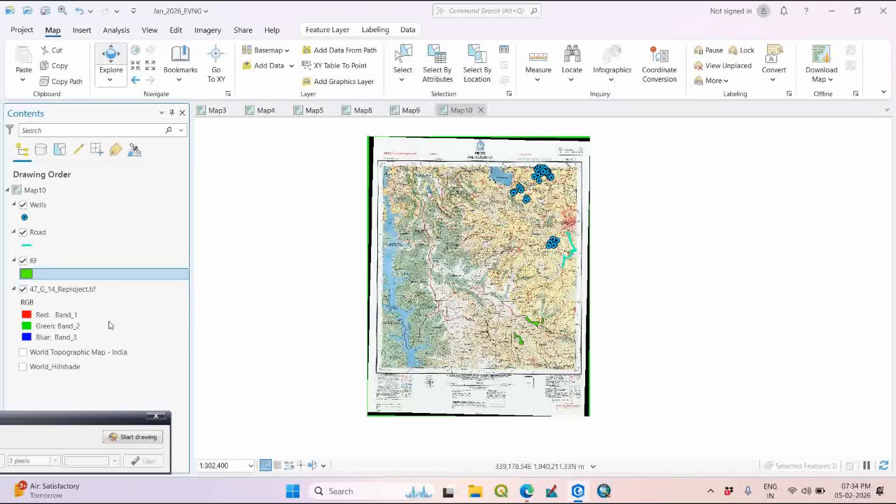
- Set the Road layer's line color to light purple in its symbol properties and apply it
left_click(27, 246)
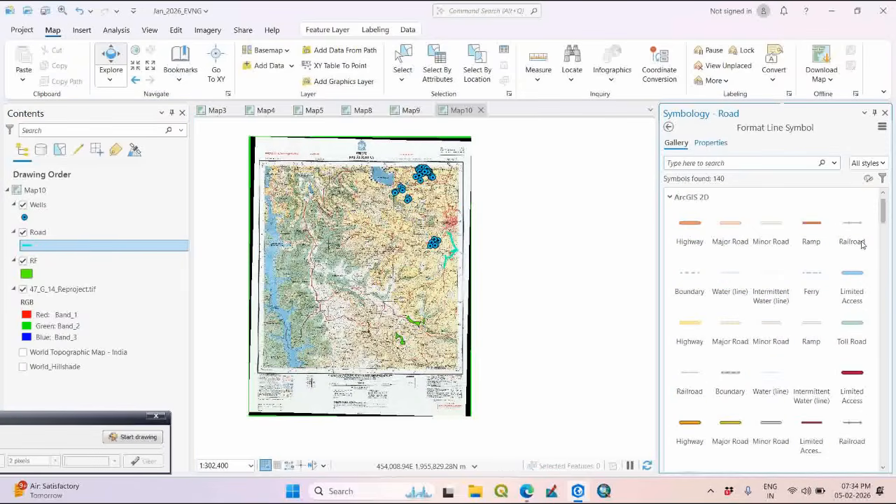
left_click(711, 142)
left_click(879, 202)
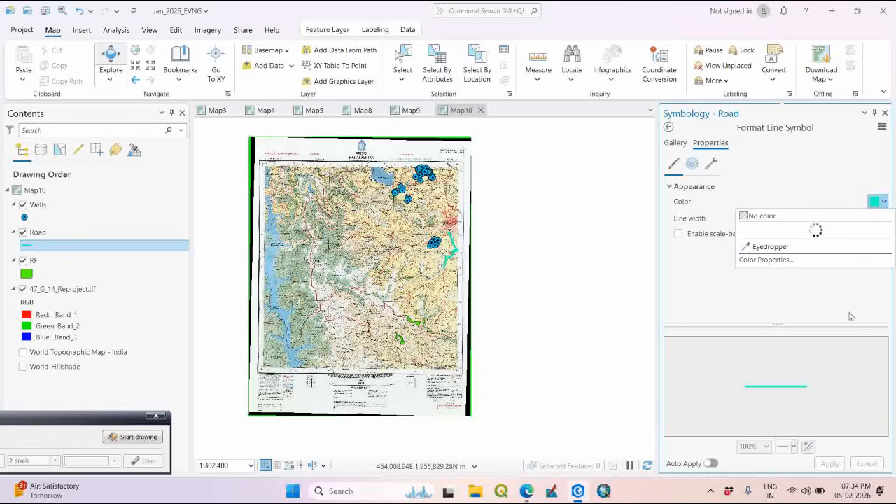
left_click(821, 269)
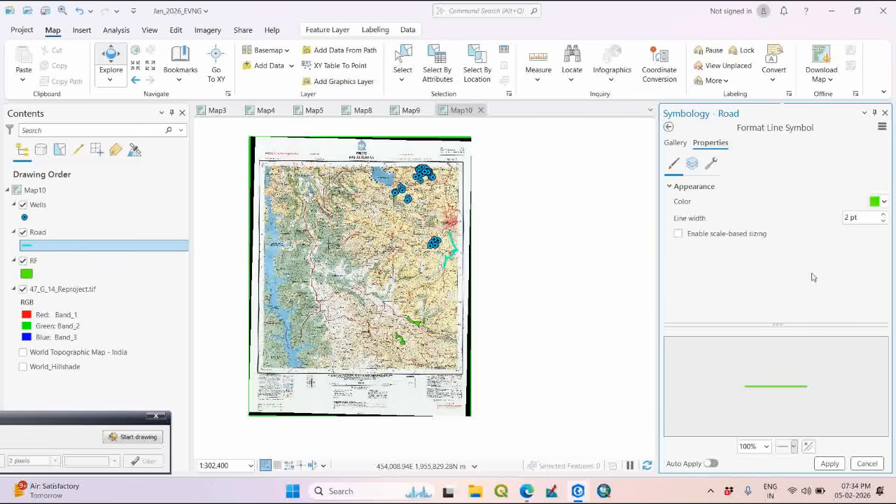
left_click(884, 202)
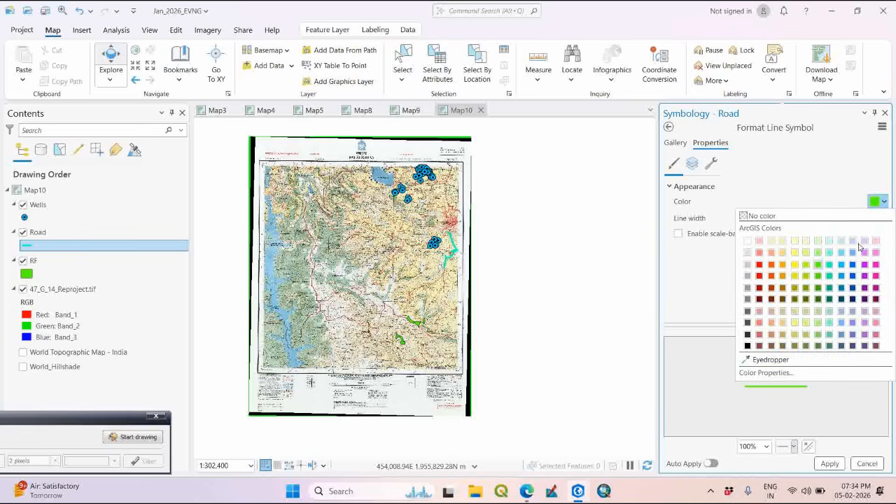
left_click(866, 254)
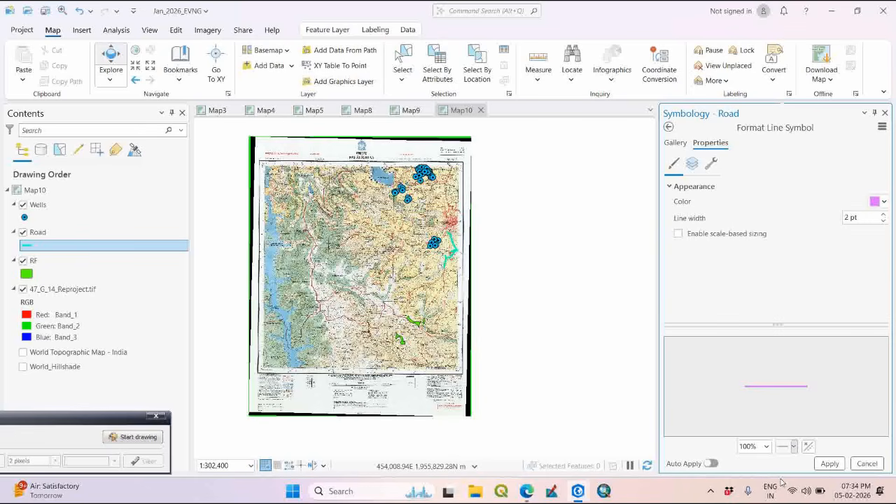
left_click(828, 463)
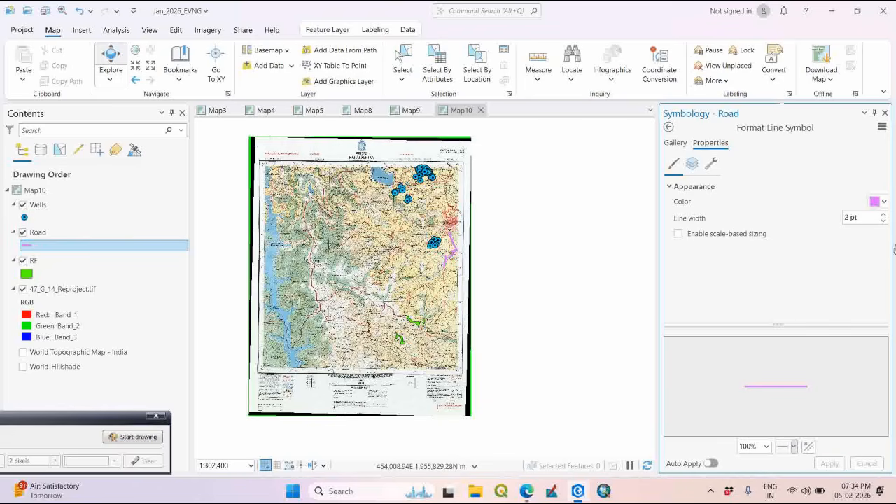
- Set the Road layer's line color to bright magenta, apply it and close the symbology settings
left_click(883, 201)
left_click(876, 276)
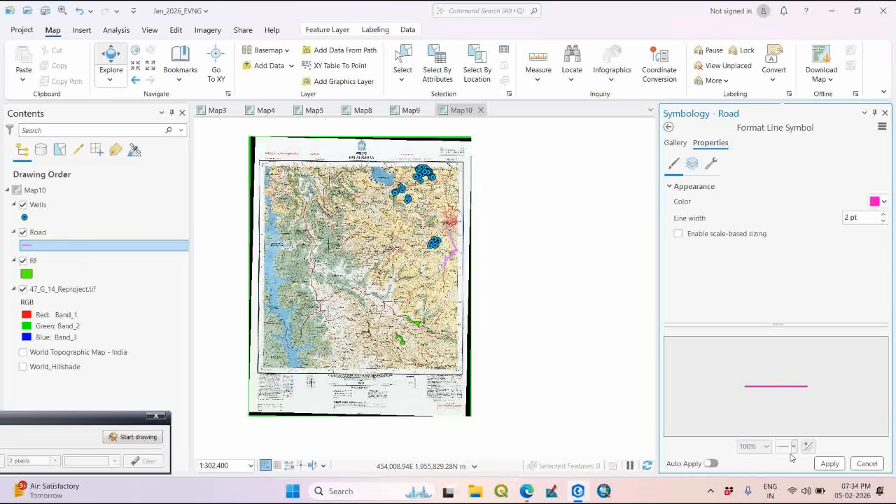
left_click(830, 464)
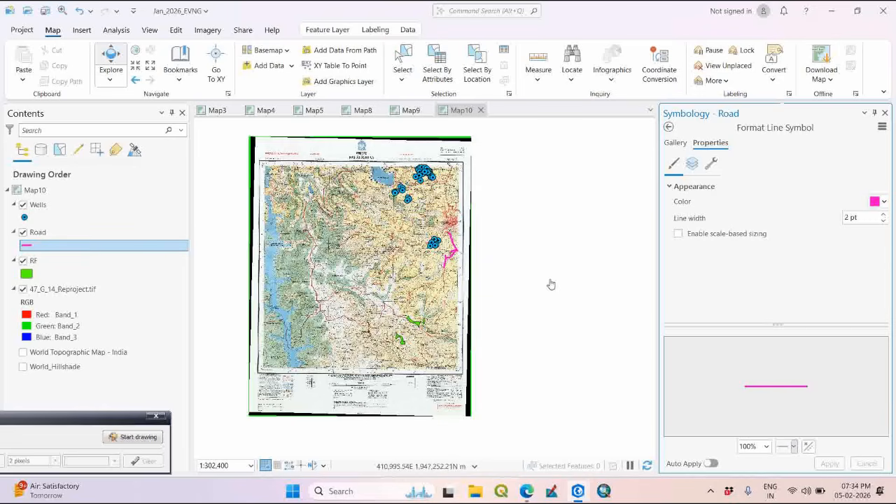
left_click(885, 113)
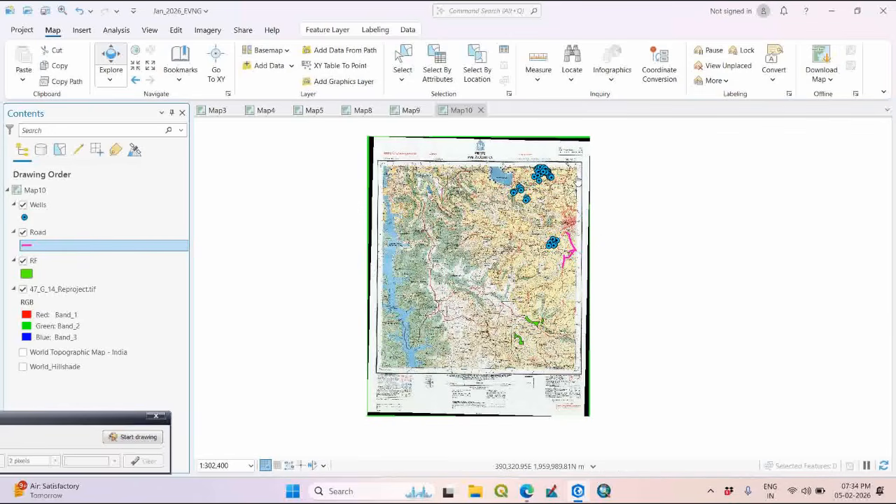
- Save the project with the updated layer symbols and recenter the map view
left_click_drag(531, 199, 529, 202)
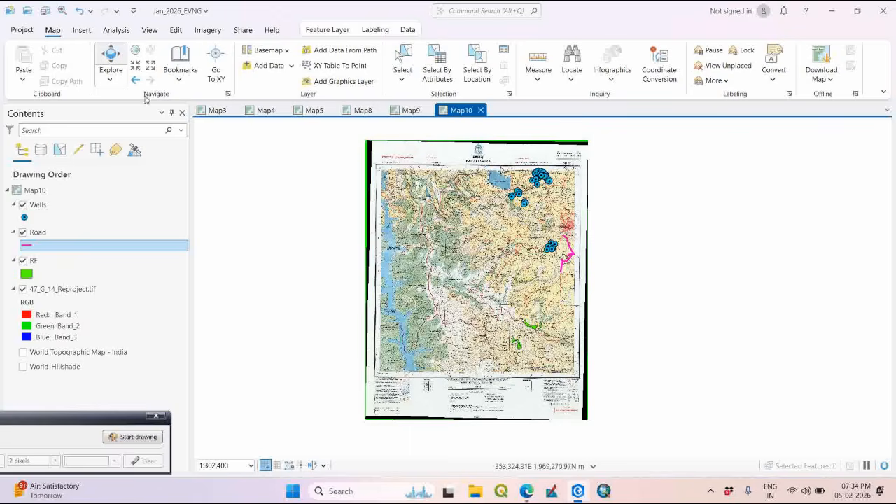
left_click(45, 12)
mouse_move(530, 198)
left_mouse_down()
mouse_move(572, 205)
mouse_move(523, 212)
left_mouse_up()
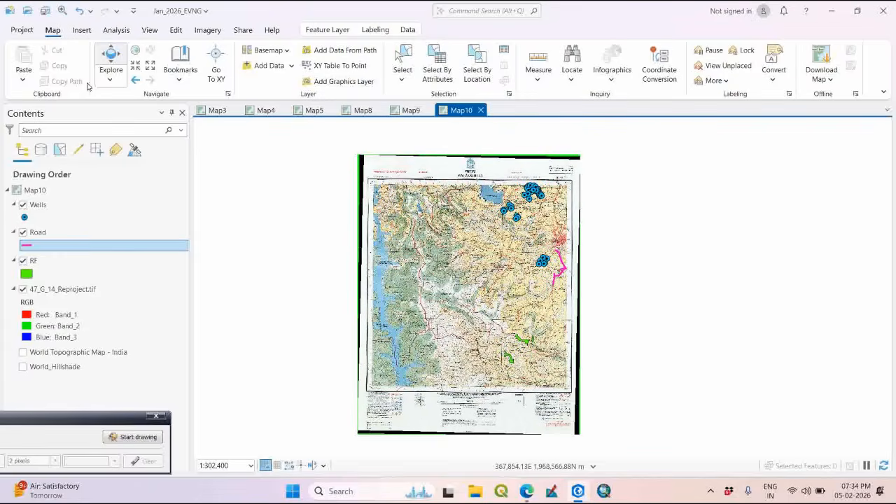
- Create a new ISO portrait A4 layout, 210 mm x 297 mm, for the map
left_click(82, 34)
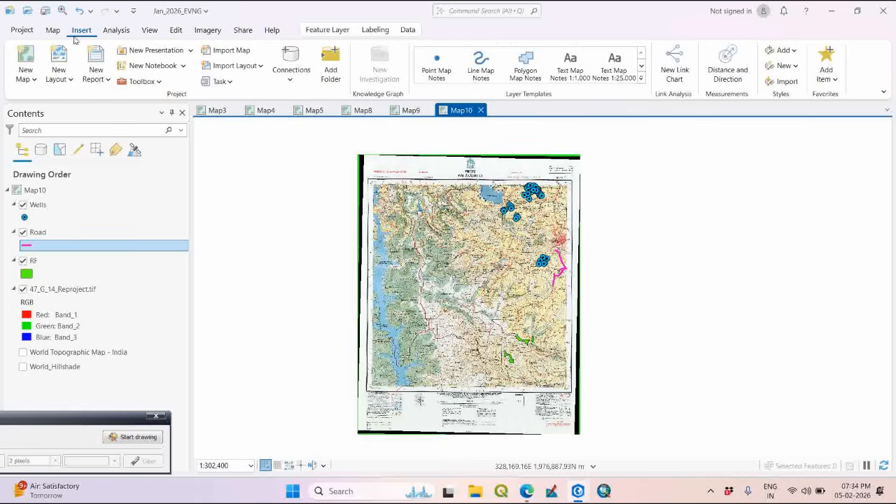
left_click(59, 77)
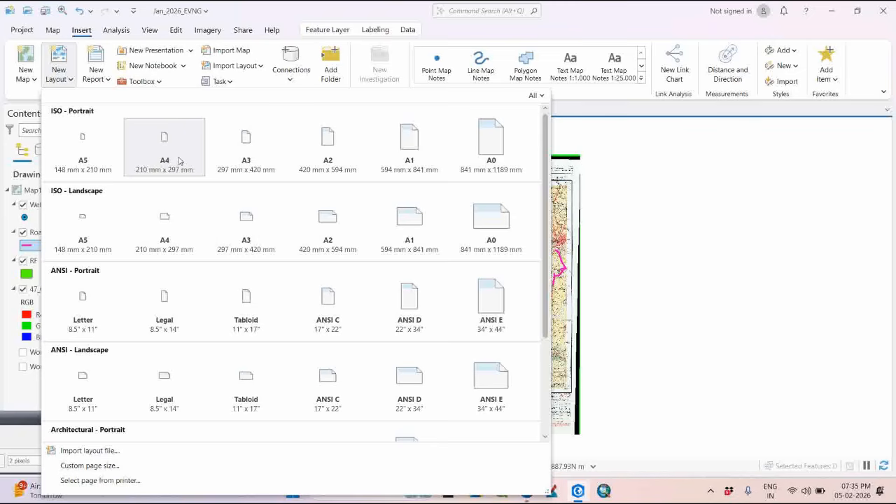
left_click(593, 19)
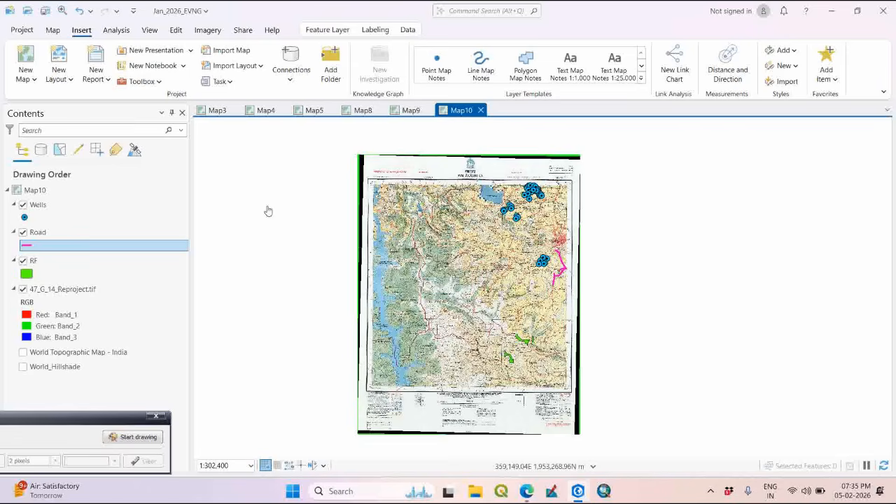
left_click(61, 79)
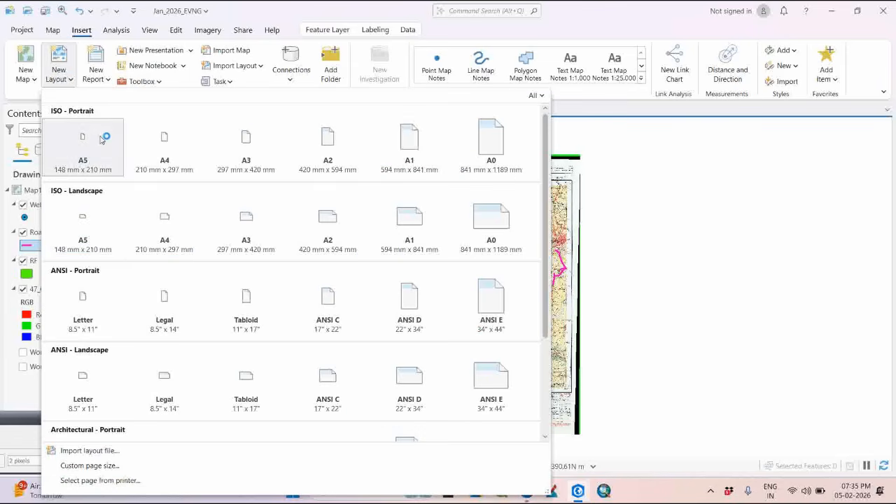
left_click(581, 31)
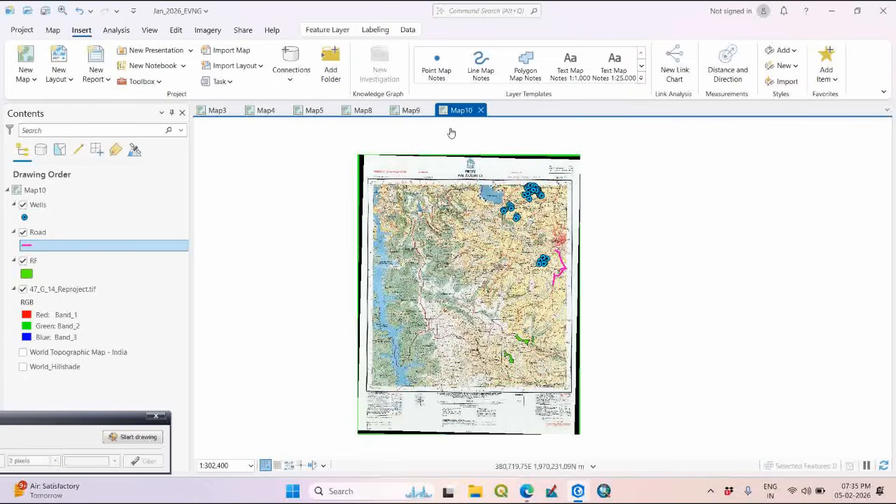
left_click(60, 78)
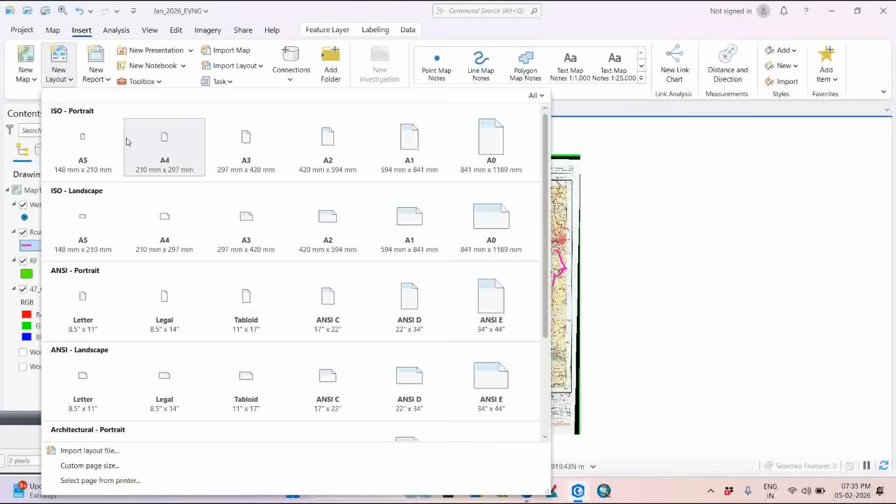
left_click(164, 159)
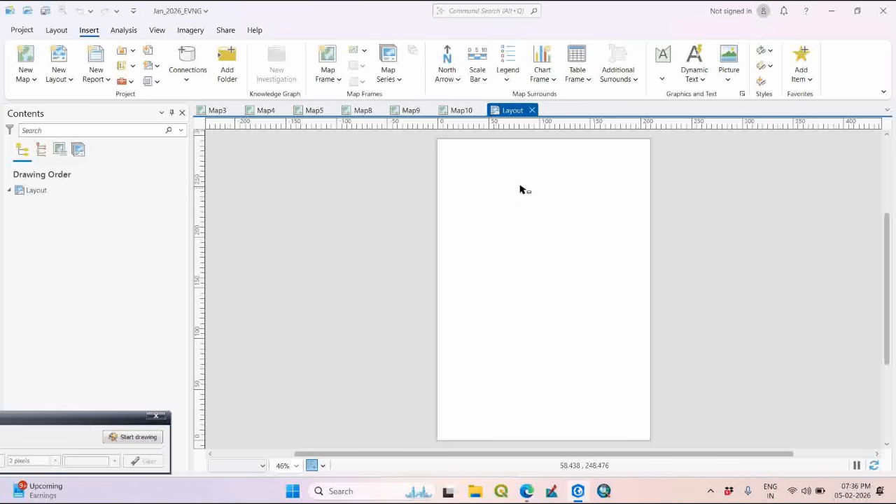
left_click(454, 112)
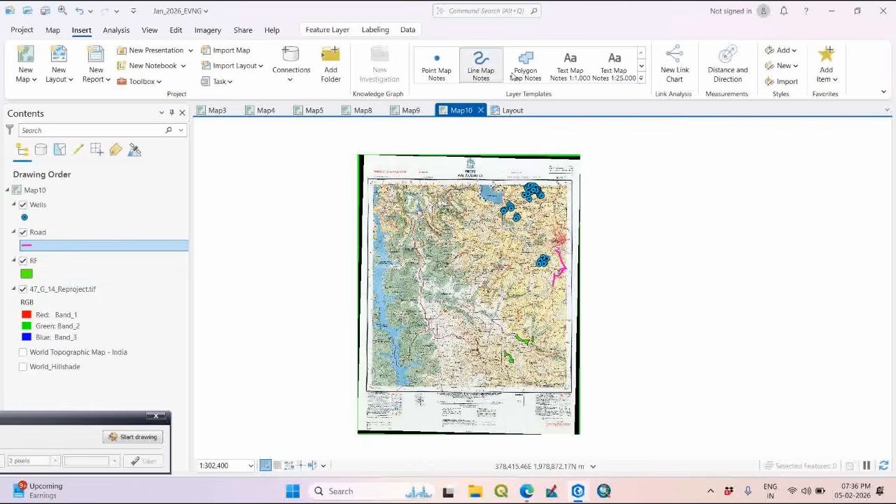
left_click(502, 112)
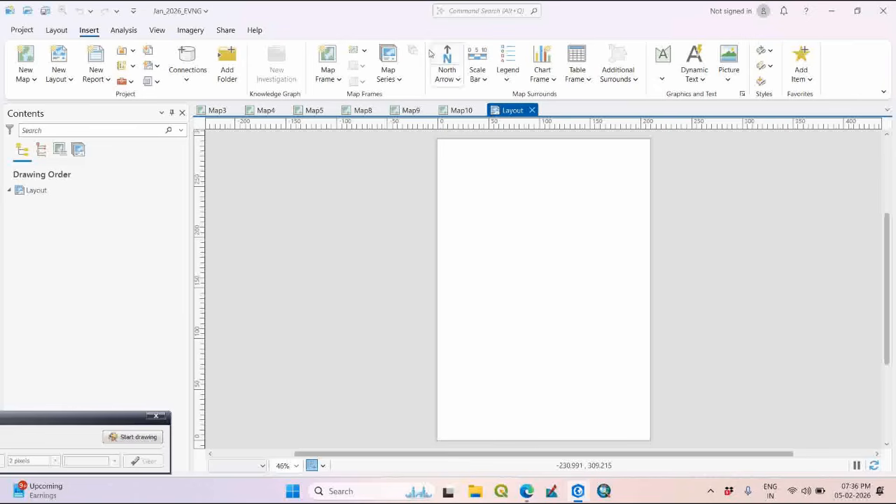
left_click(339, 80)
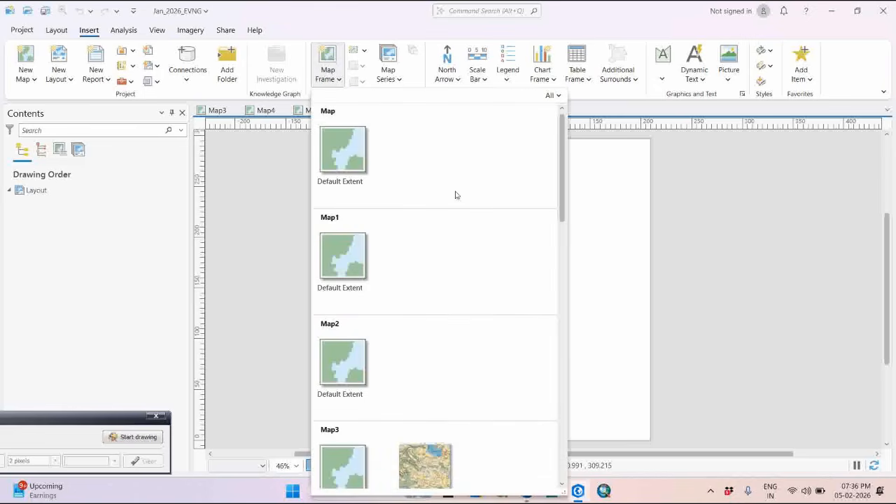
scroll(430, 223, "down", 5)
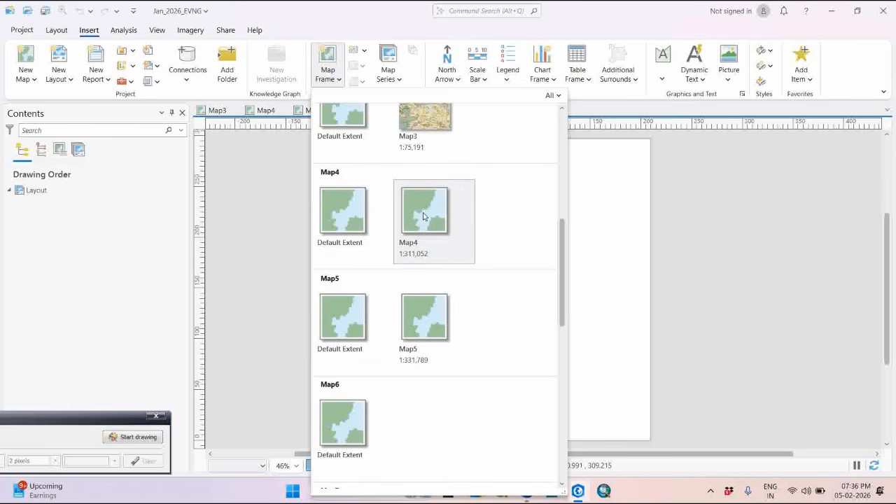
scroll(423, 217, "down", 5)
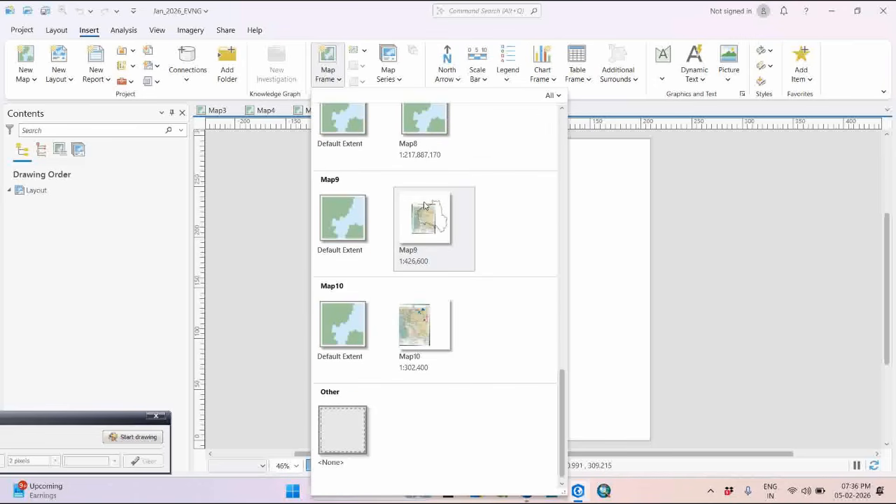
scroll(429, 276, "up", 5)
left_click(390, 32)
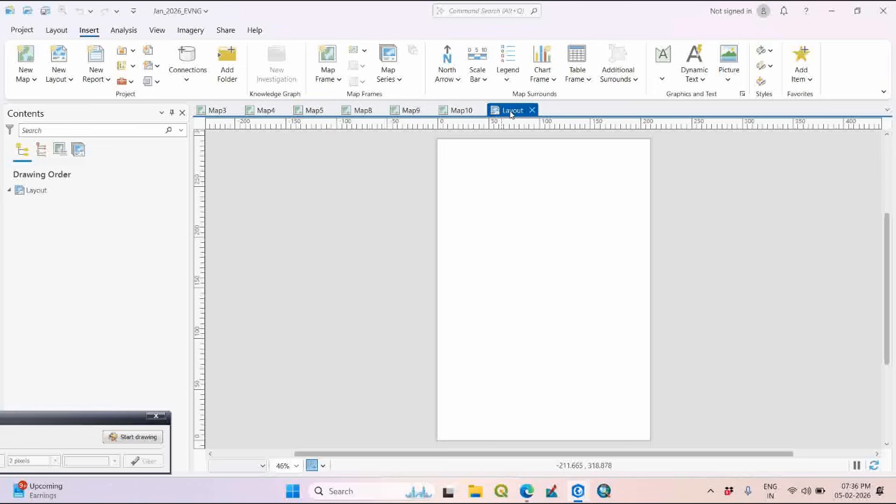
- Insert a Map10 default-extent map frame nearly filling the layout page and zoom it to the 47_G_14_Reproject.tif layer
left_click(329, 77)
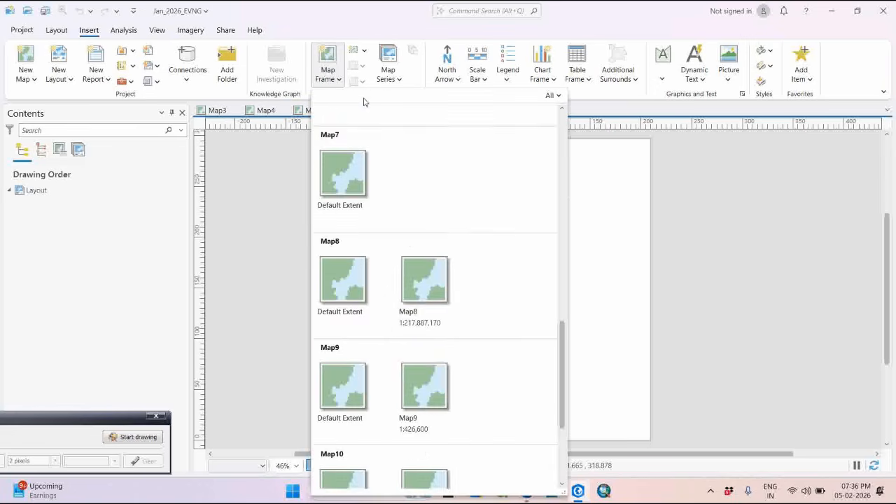
scroll(424, 267, "down", 3)
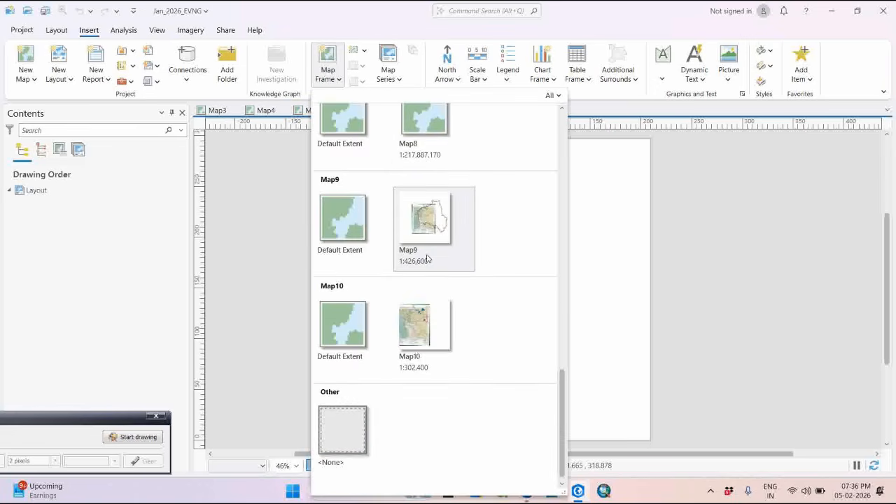
left_click(343, 333)
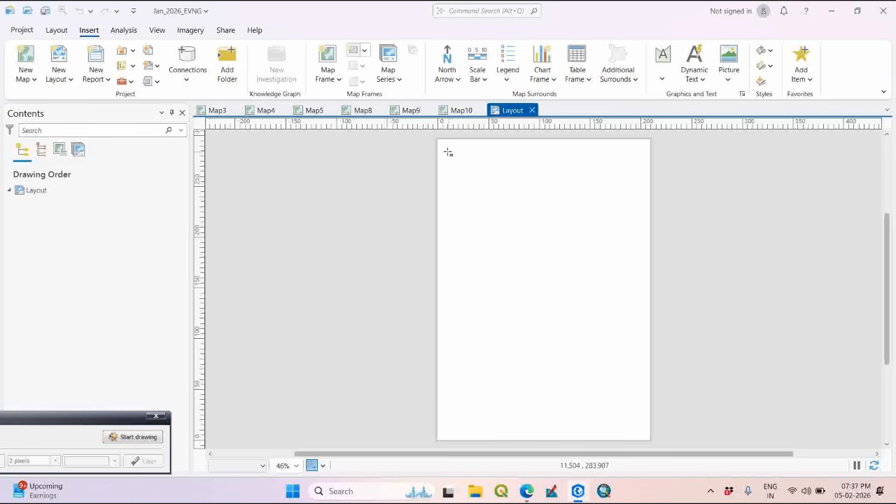
left_click_drag(448, 151, 642, 432)
left_click_drag(644, 423, 640, 426)
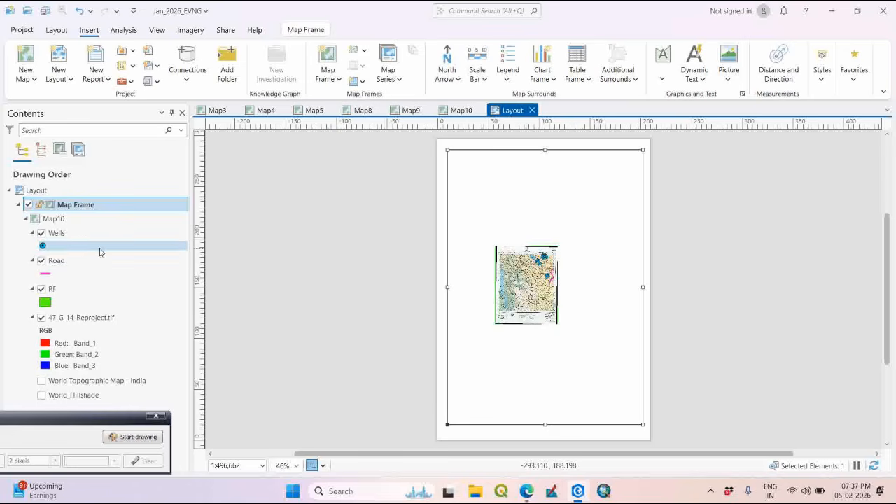
right_click(83, 319)
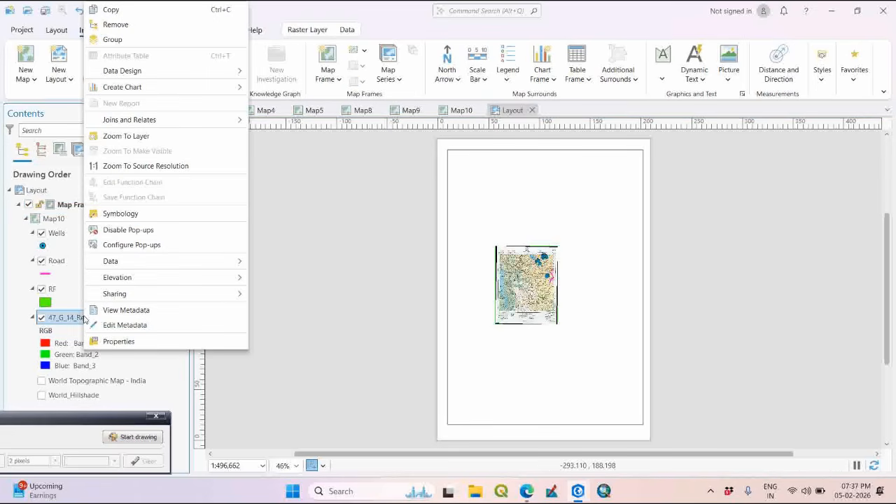
left_click(161, 140)
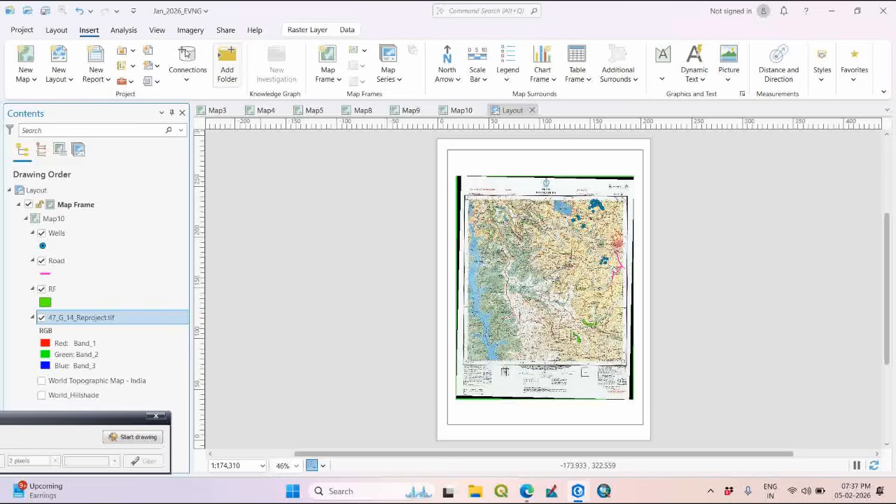
- Compare Map10 with the layout, and close the layout view
left_click(62, 36)
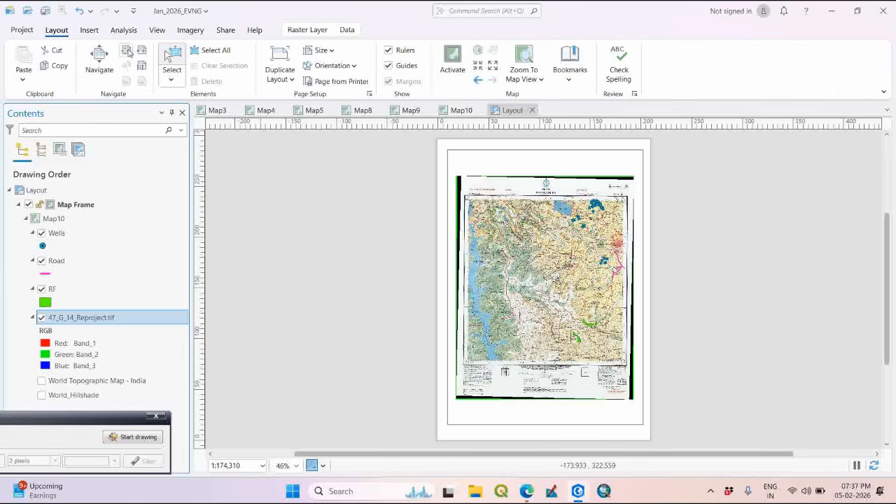
left_click(465, 111)
left_click(506, 111)
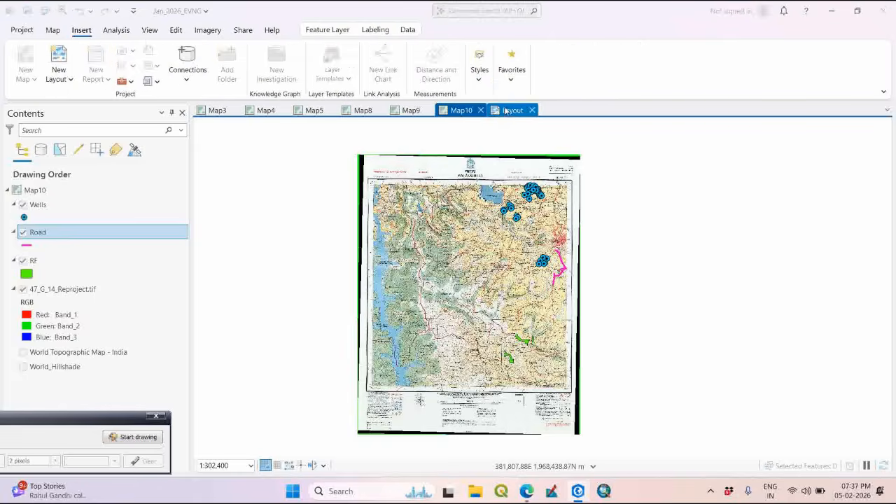
key("ctrl+F4")
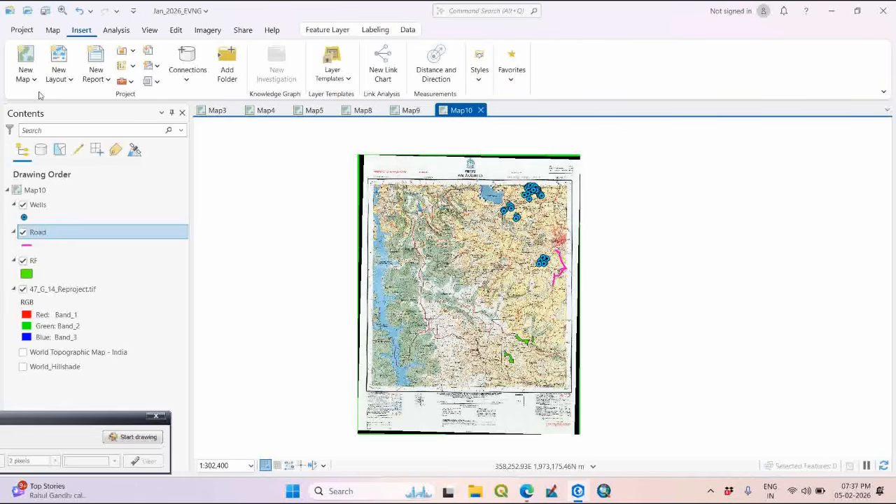
- Create another ISO portrait A4 layout and insert a Map10 default-extent map frame nearly filling its page
left_click(59, 74)
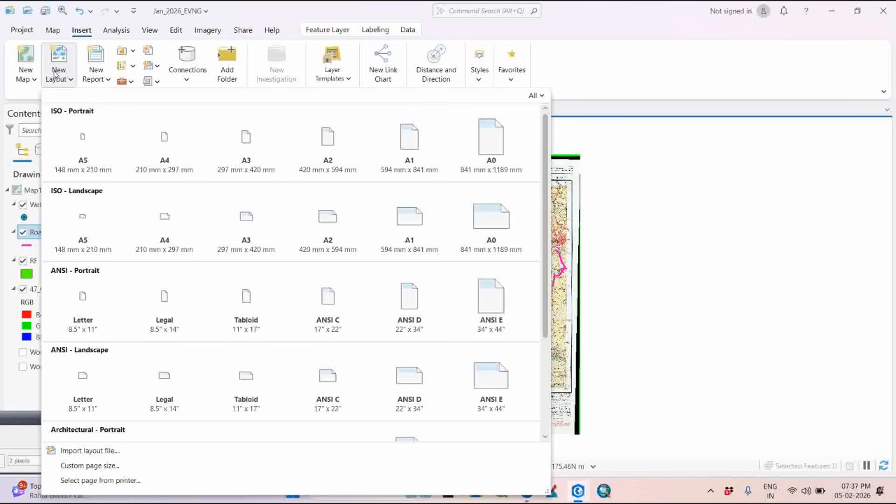
left_click(156, 153)
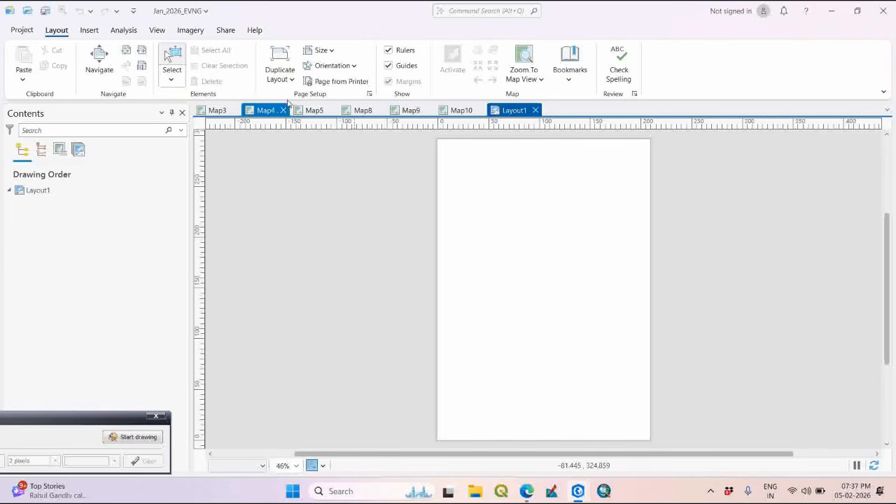
left_click(89, 30)
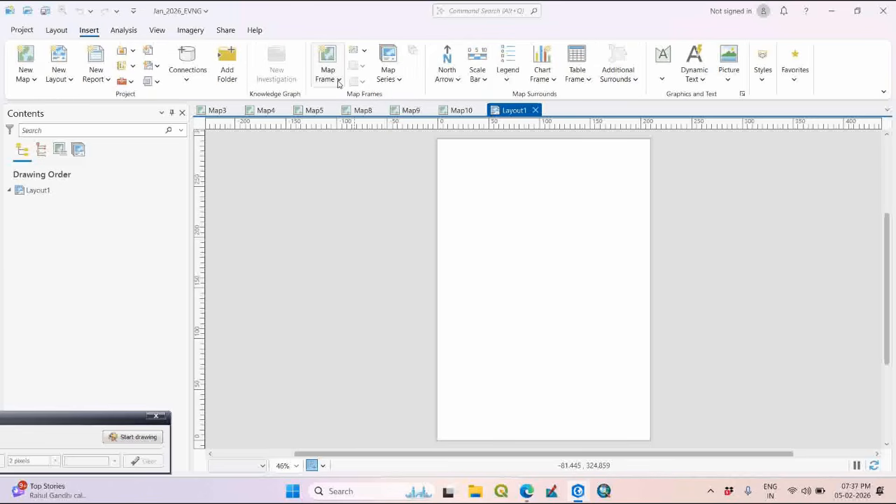
left_click(338, 82)
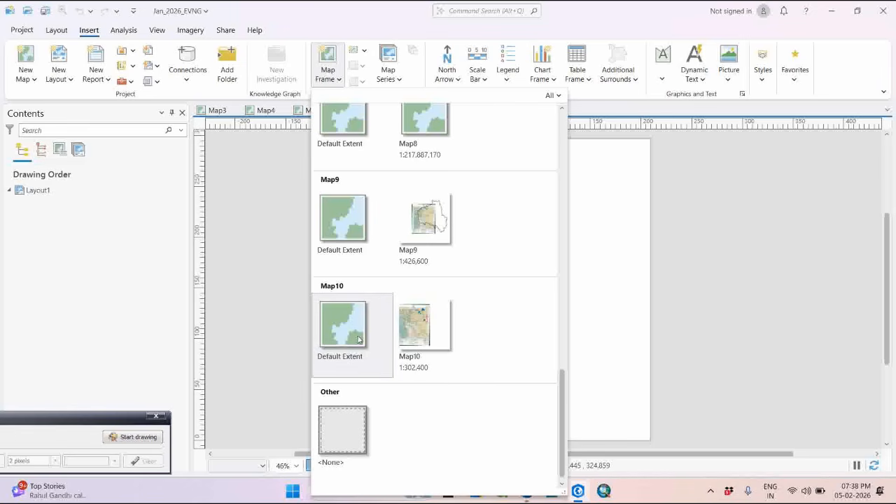
left_click(353, 336)
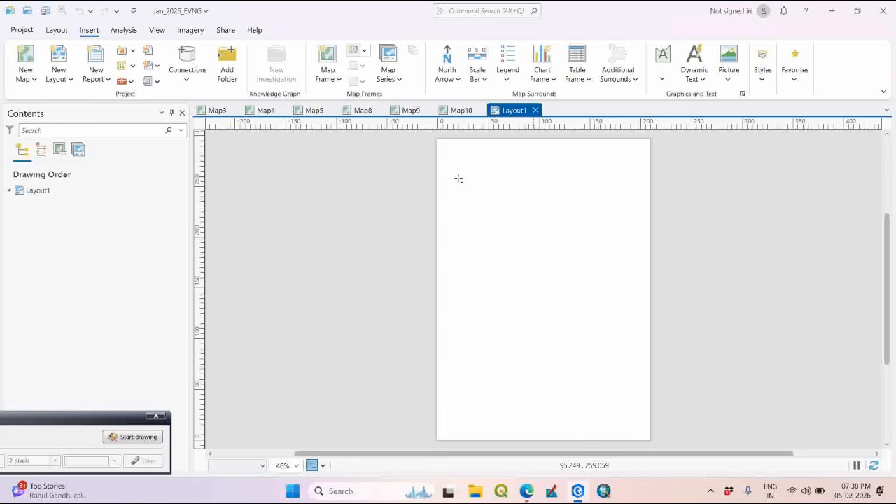
mouse_move(448, 151)
left_mouse_down()
mouse_move(556, 262)
mouse_move(581, 385)
mouse_move(635, 411)
mouse_move(643, 432)
left_mouse_up()
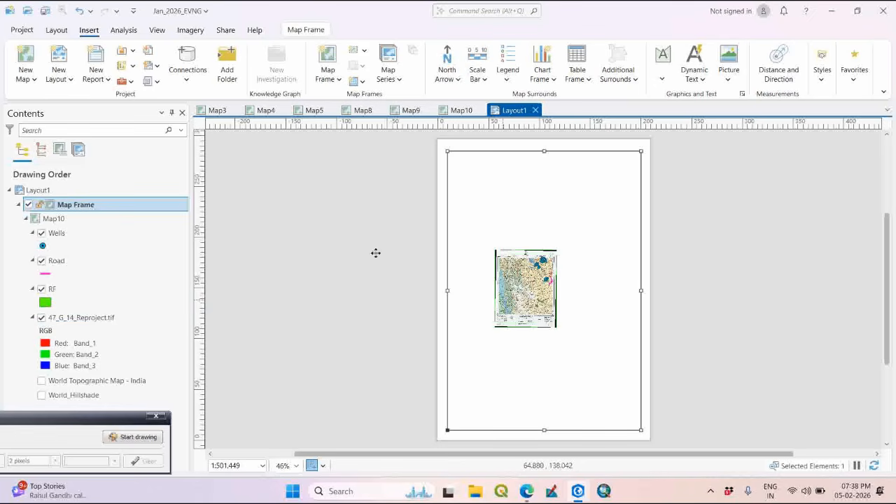
- Zoom the layout's map frame to the 47_G_14_Reproject.tif layer
left_click(94, 318)
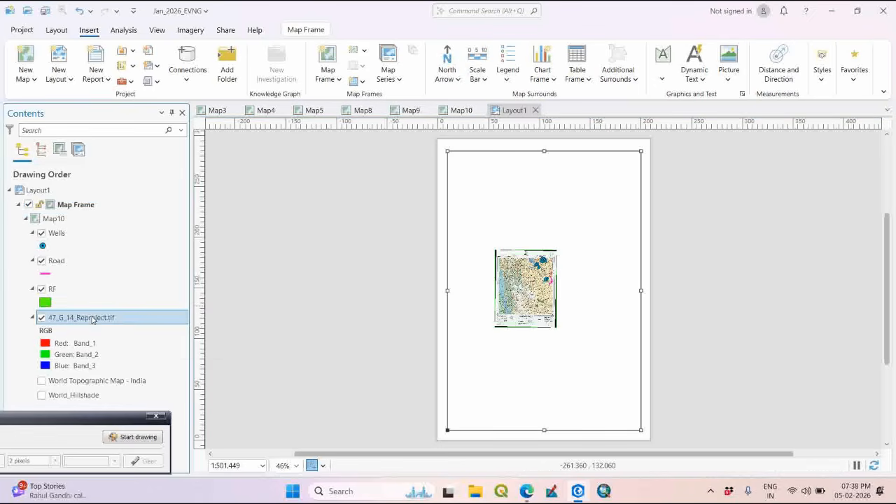
right_click(93, 318)
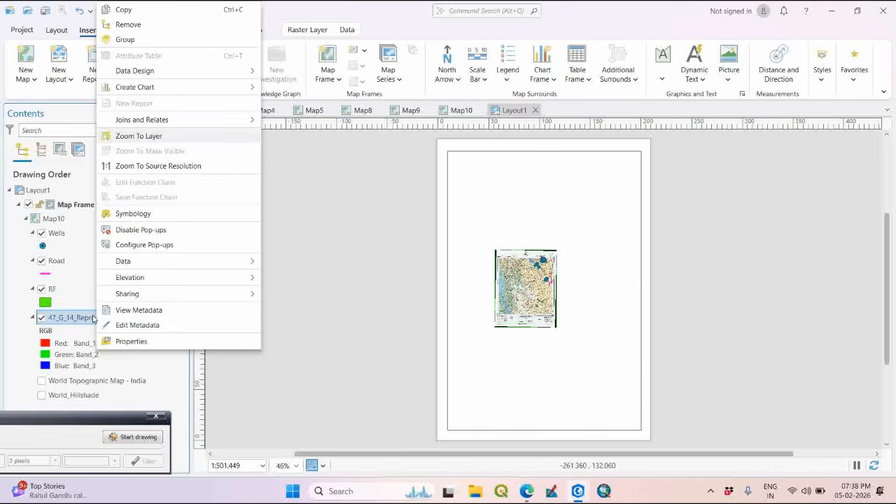
left_click(183, 140)
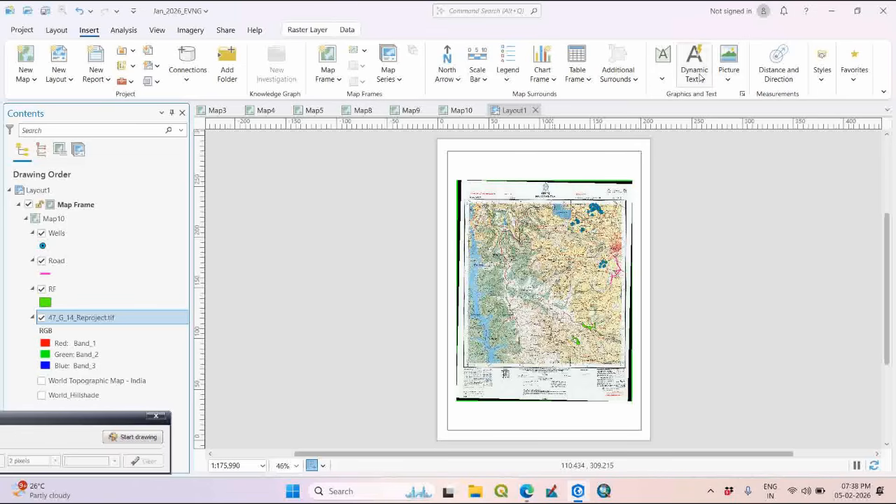
- Add a straight text title reading "Topographical Map of Satara" in the blank area above the toposheet
left_click(661, 78)
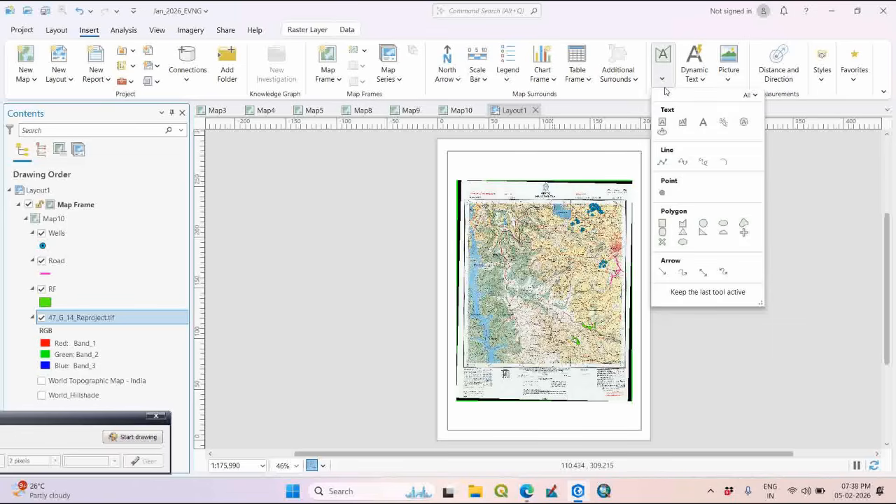
left_click(704, 122)
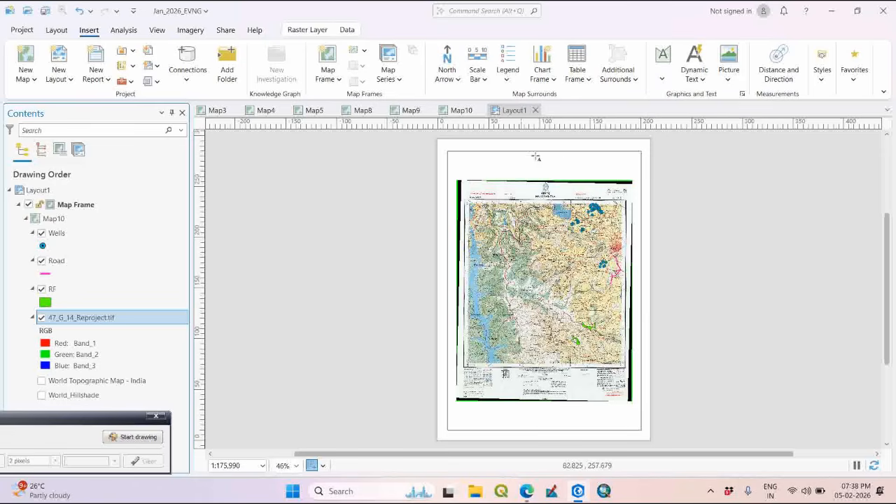
scroll(534, 157, "up", 3)
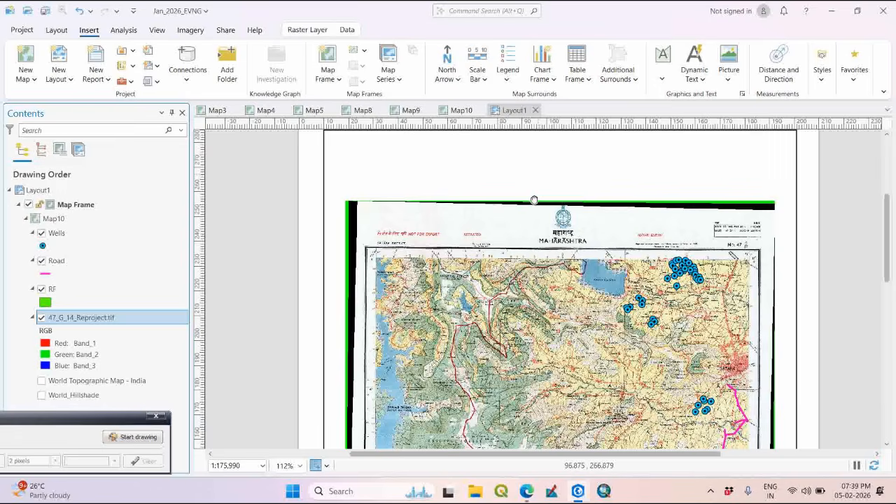
left_click_drag(443, 195, 674, 228)
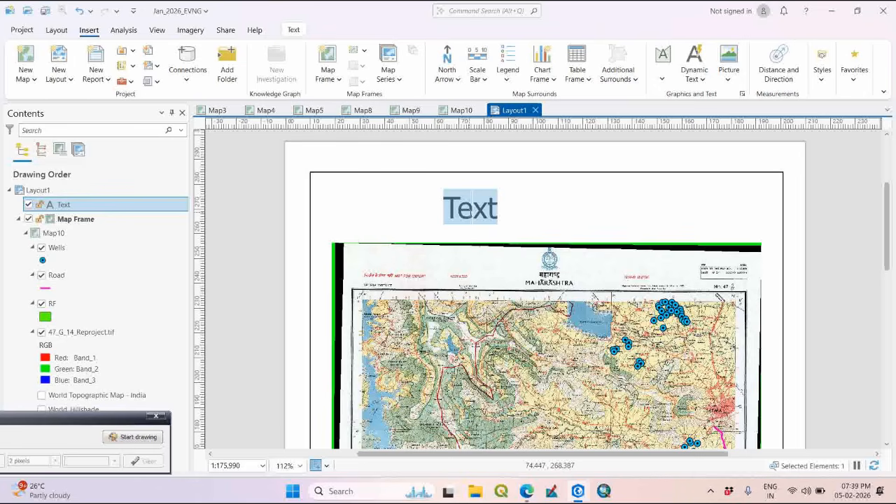
type("Topo")
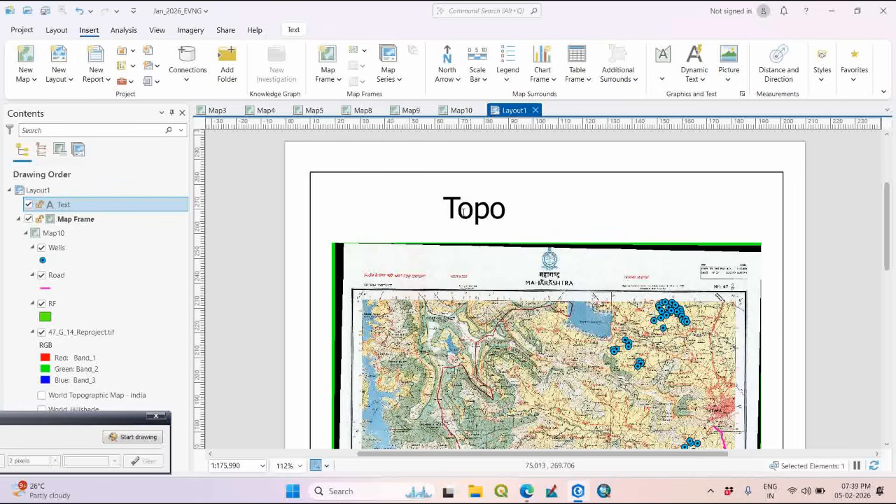
left_click(662, 77)
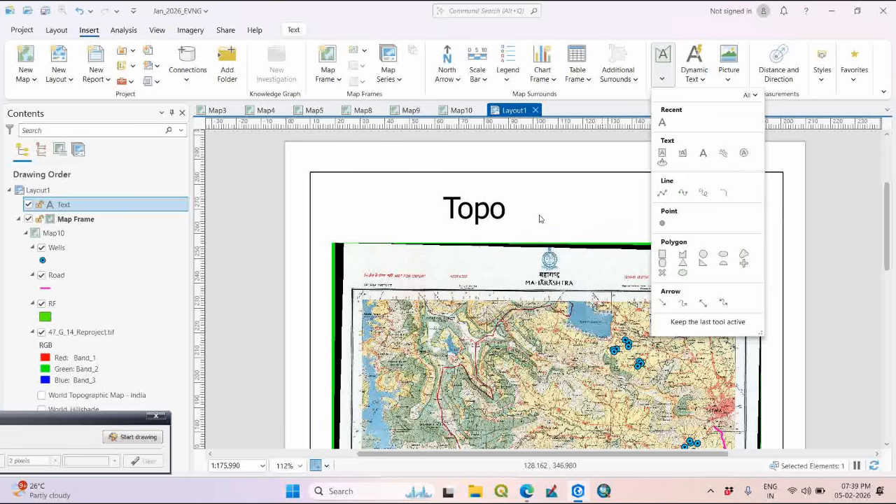
left_click(513, 212)
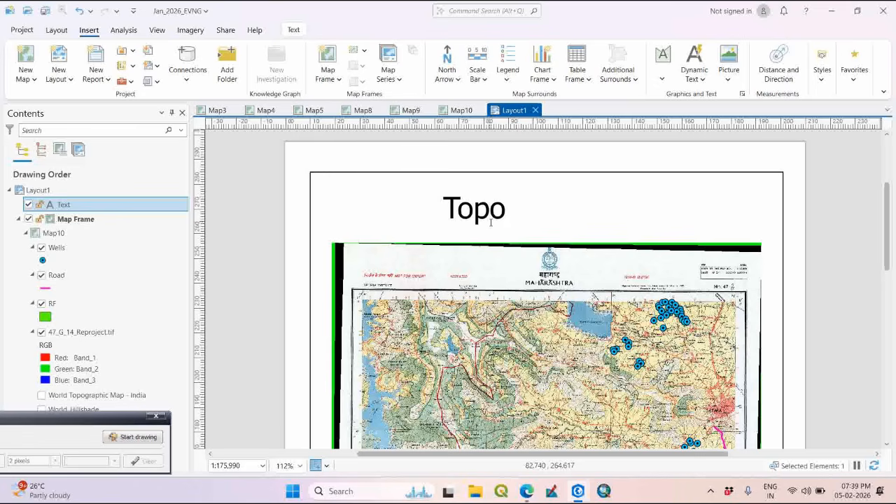
type("graphi")
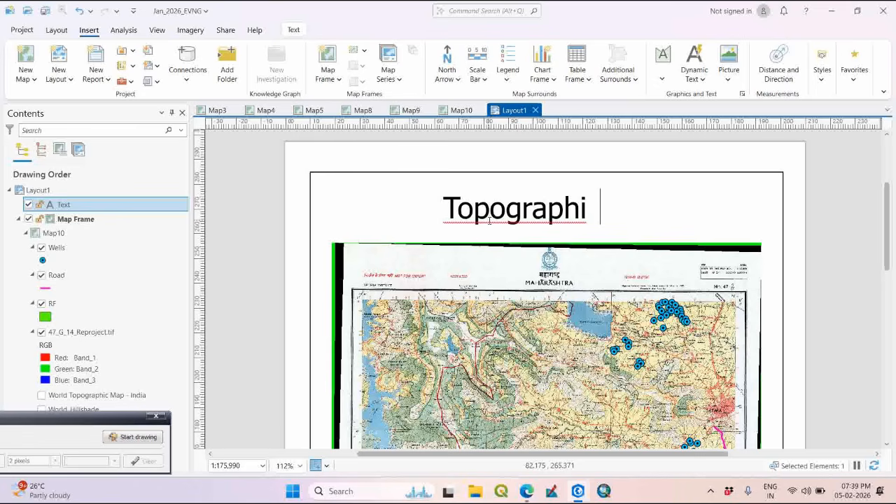
key("BackSpace")
type("cal")
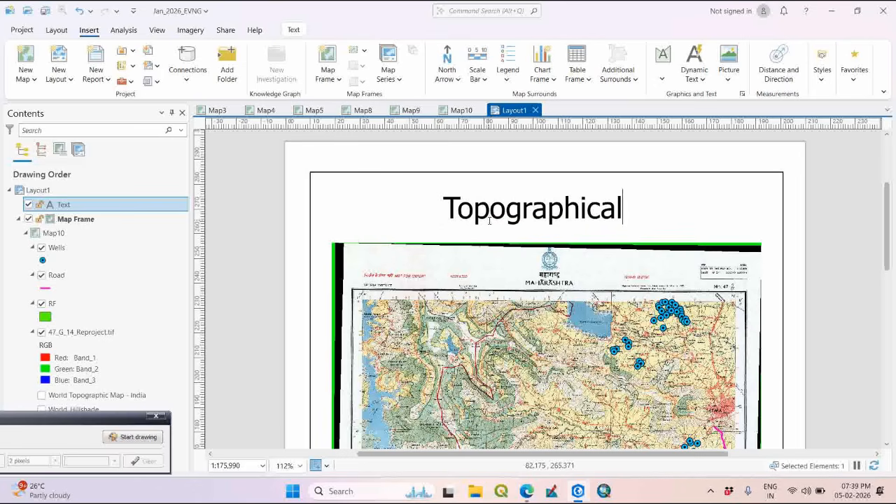
type(" Map")
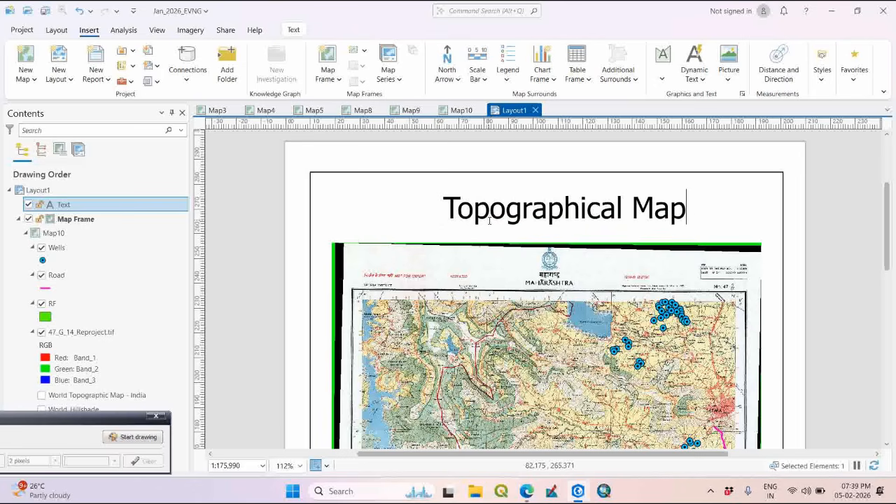
type(" of S")
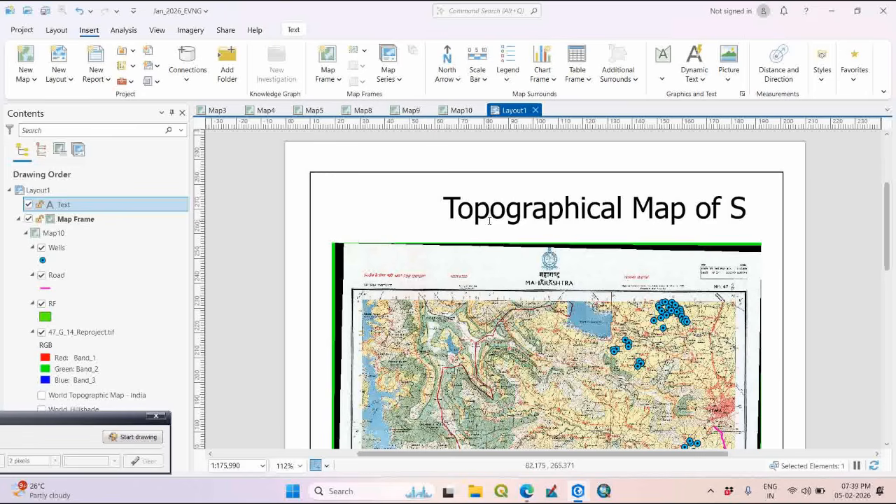
key("BackSpace")
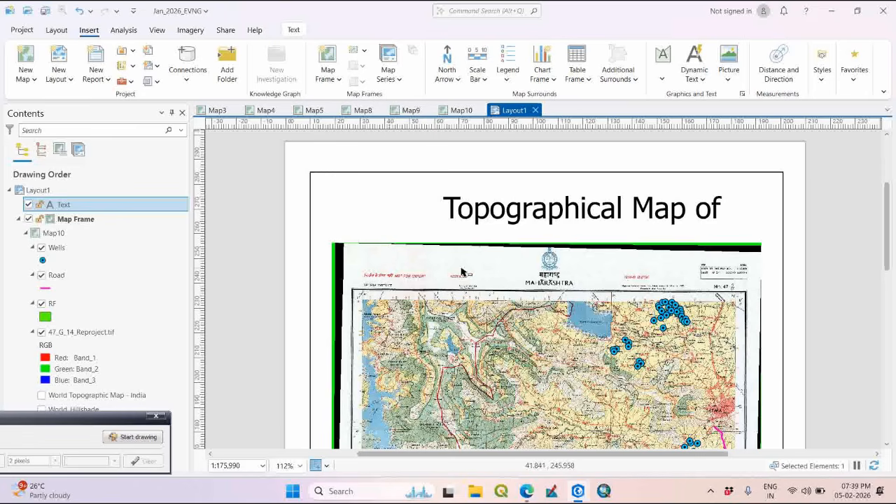
left_click_drag(438, 229, 379, 103)
left_click_drag(518, 185, 489, 397)
type("Satara")
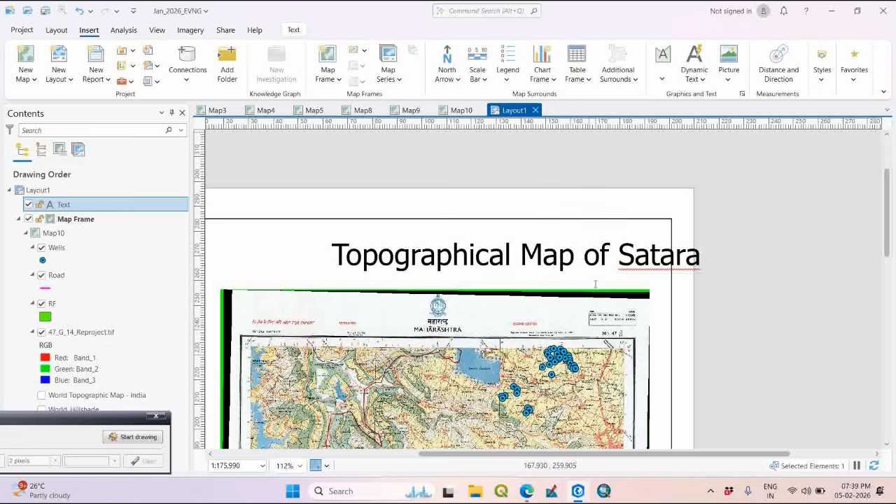
- Finish editing the title and move it so it sits centred above the toposheet, inside the map frame border
scroll(586, 286, "down", 5)
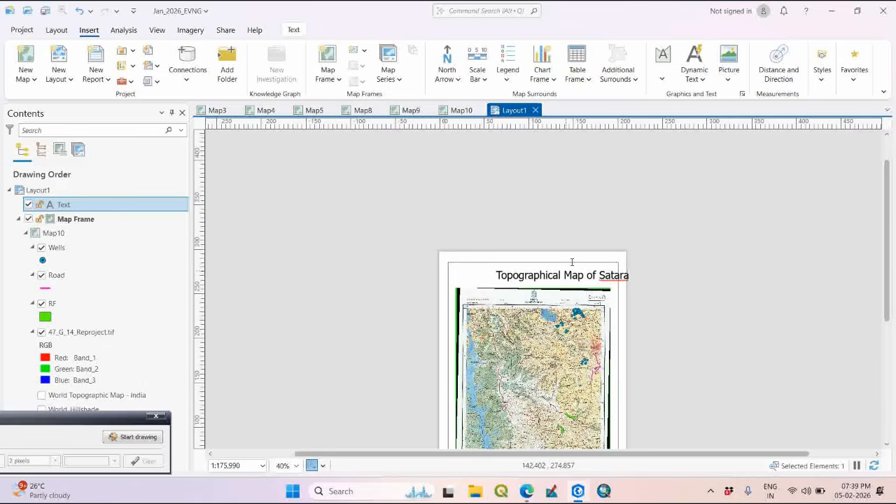
scroll(585, 288, "up", 5)
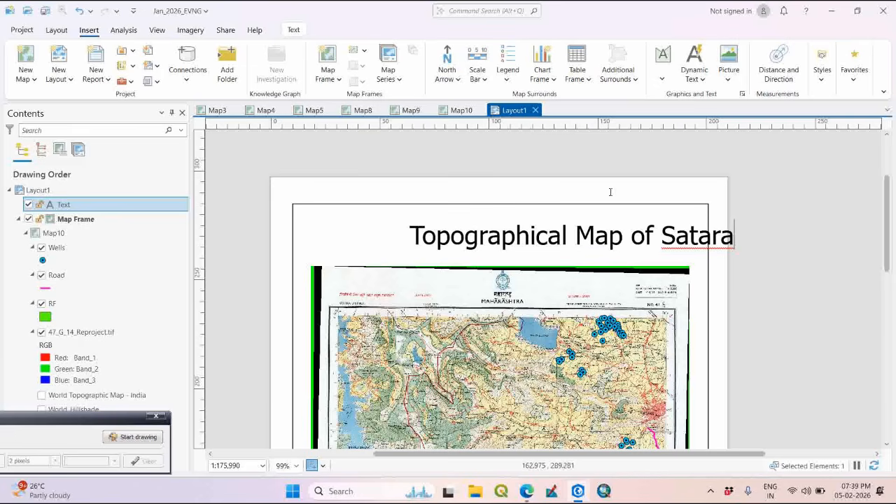
key("Escape")
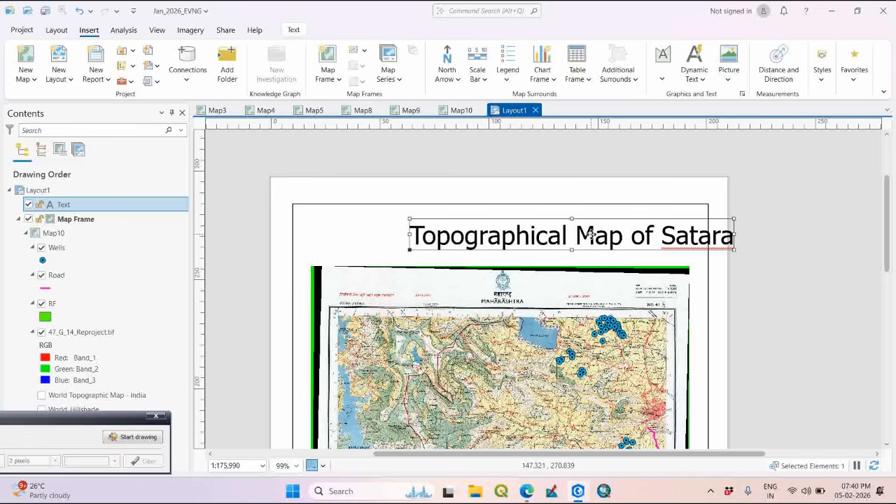
left_click_drag(581, 233, 508, 231)
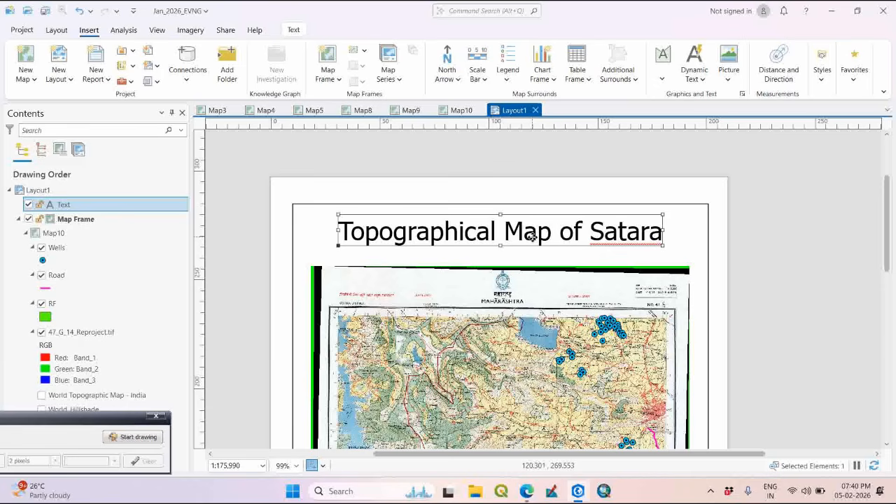
- Open the title's text symbol properties and choose Times New Roman as its font
double_click(481, 234)
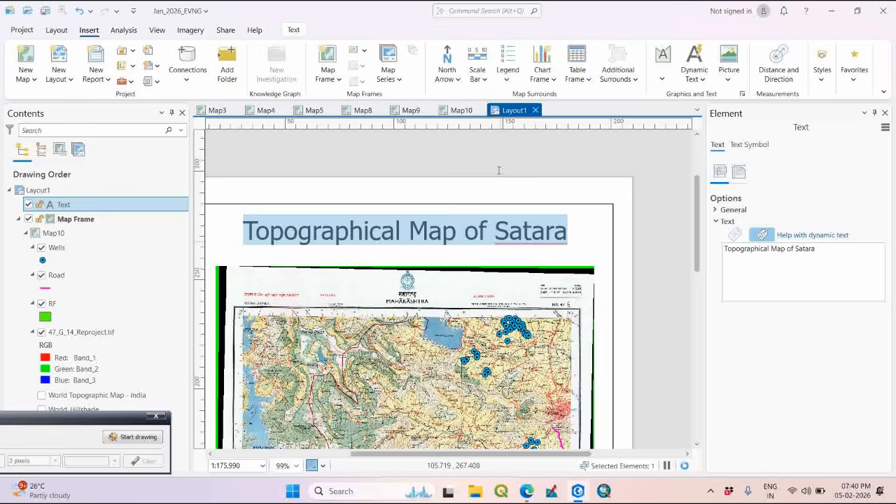
left_click(500, 249)
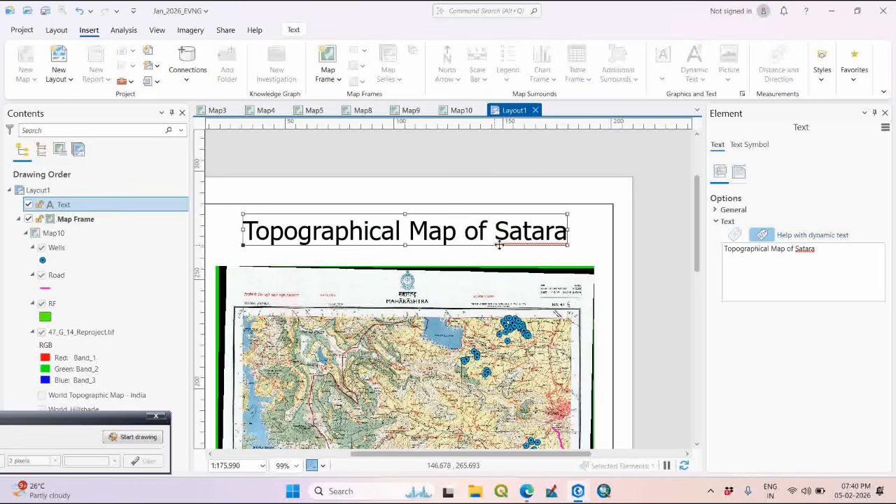
scroll(486, 209, "down", 4)
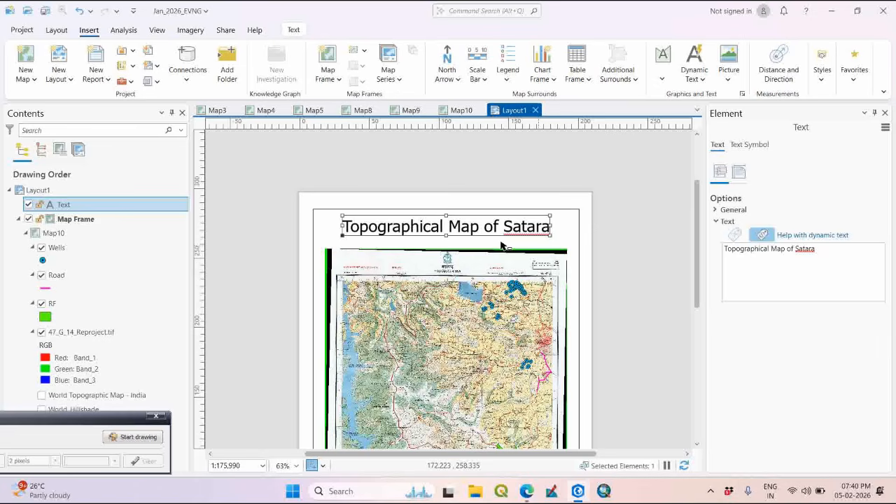
scroll(490, 245, "up", 2)
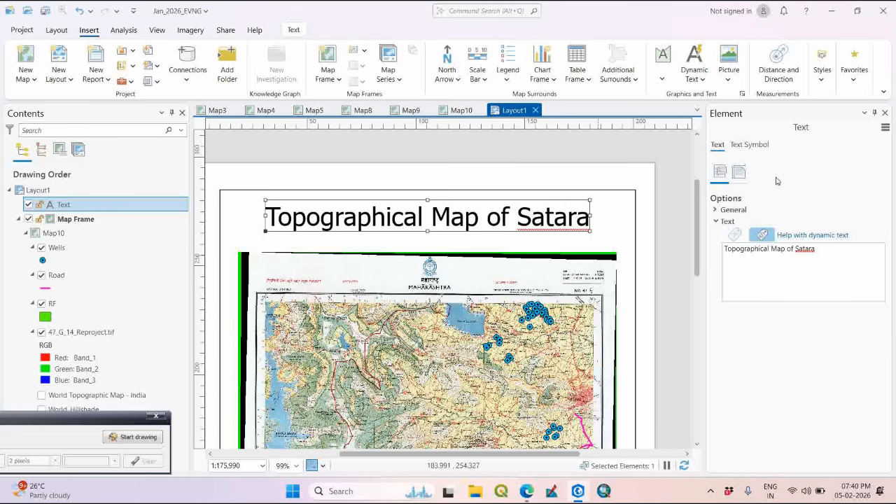
left_click(749, 145)
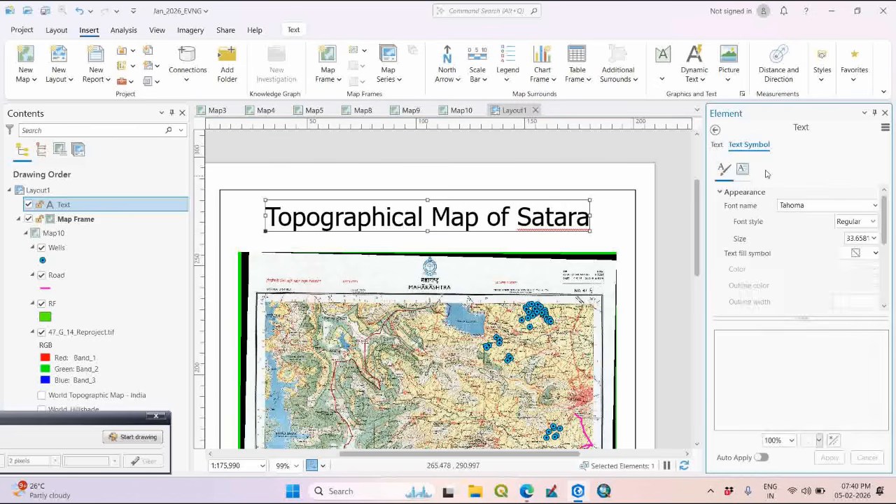
left_click(873, 206)
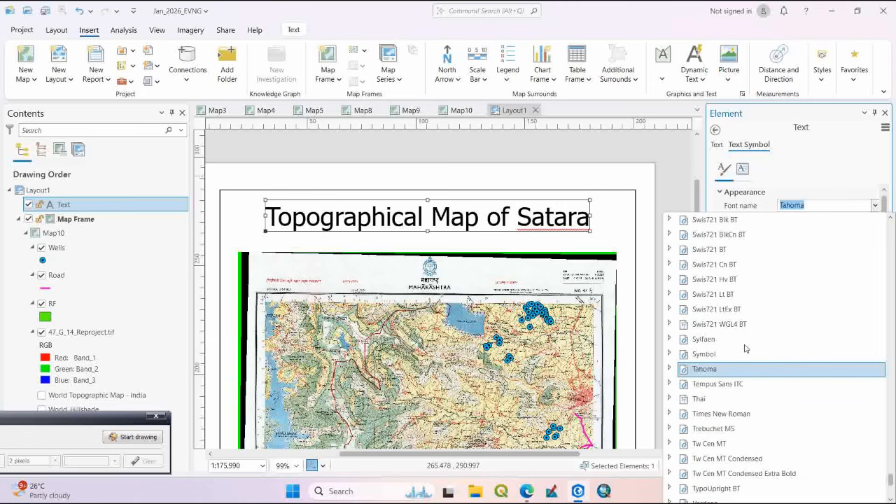
scroll(756, 315, "up", 5)
scroll(763, 311, "down", 5)
scroll(767, 308, "down", 3)
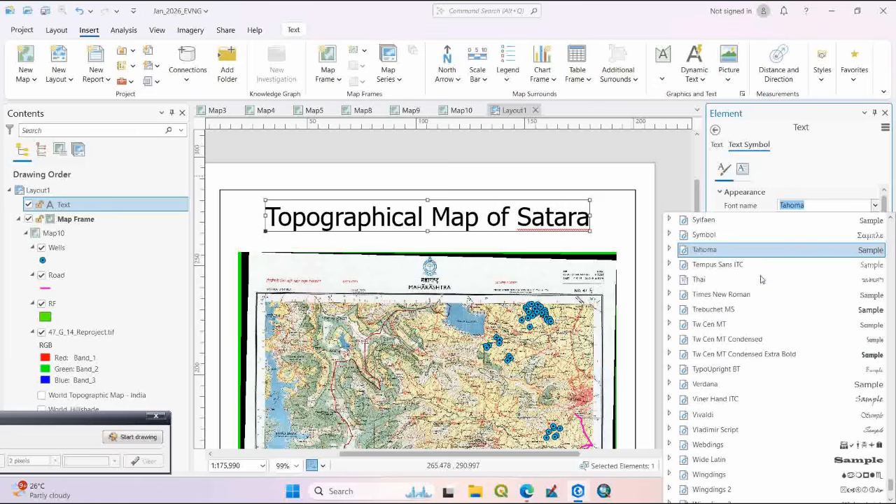
left_click(743, 296)
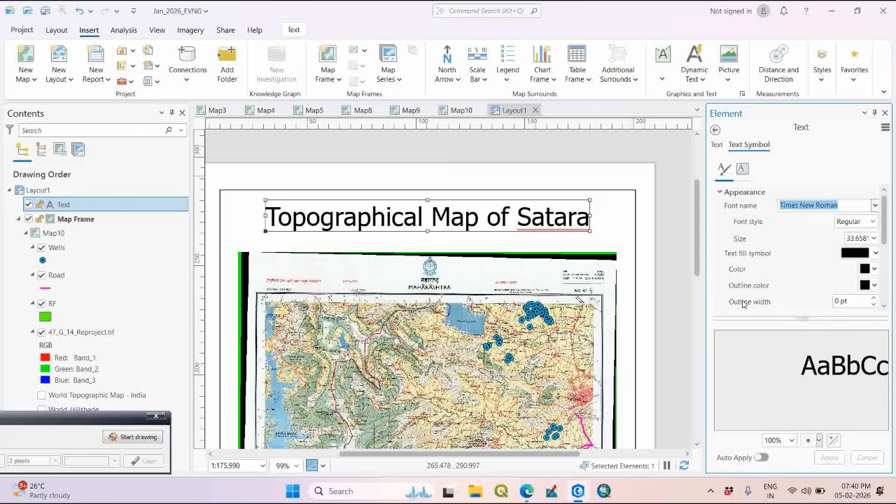
- Try the Italic font style for the title, and settle on Bold
left_click(872, 222)
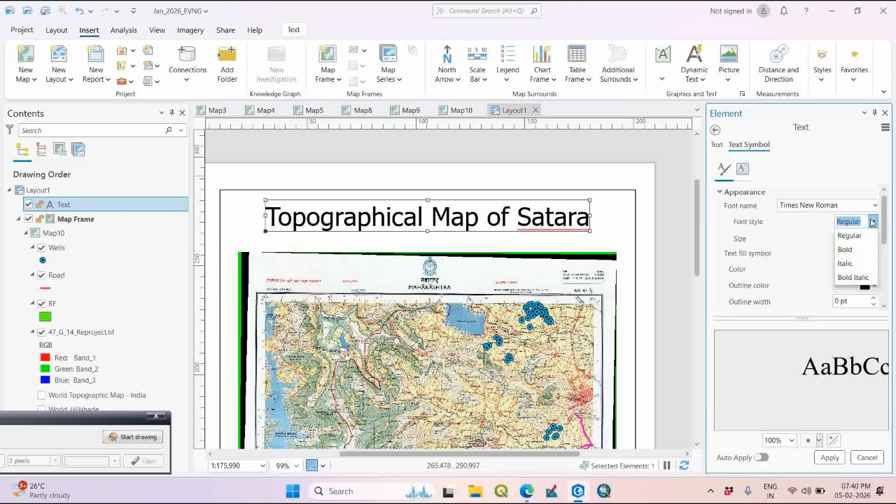
left_click(852, 263)
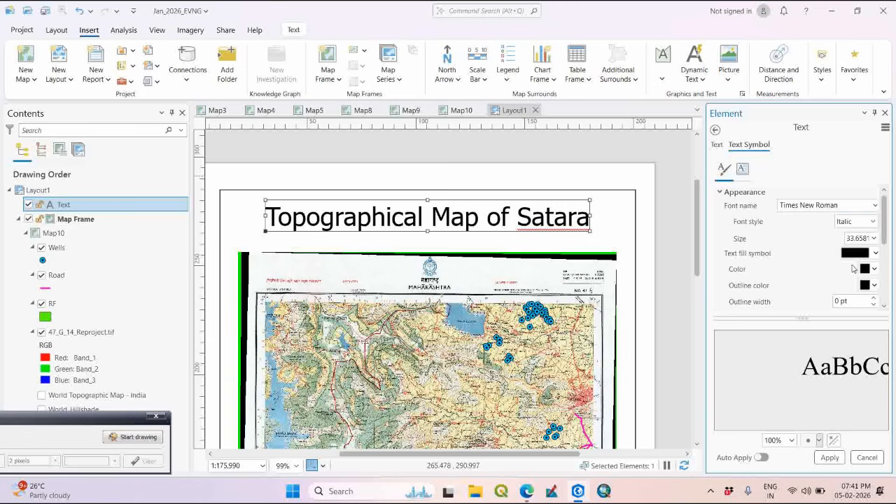
left_click(873, 222)
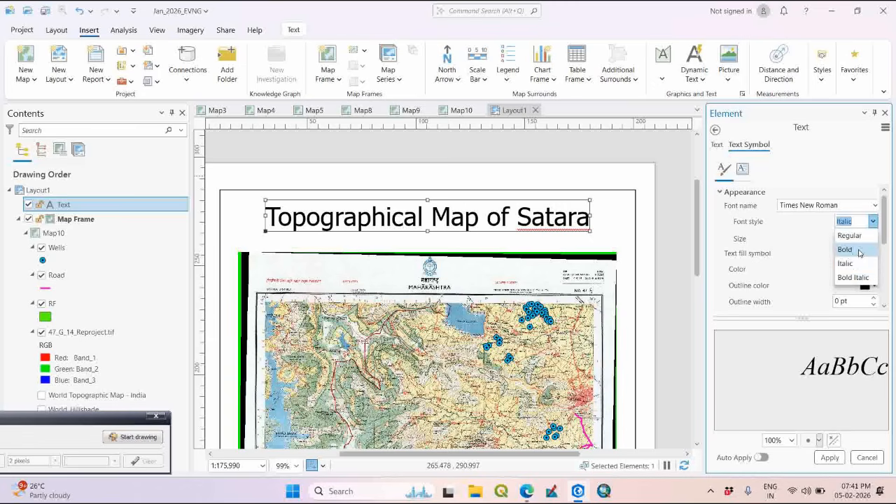
left_click(860, 250)
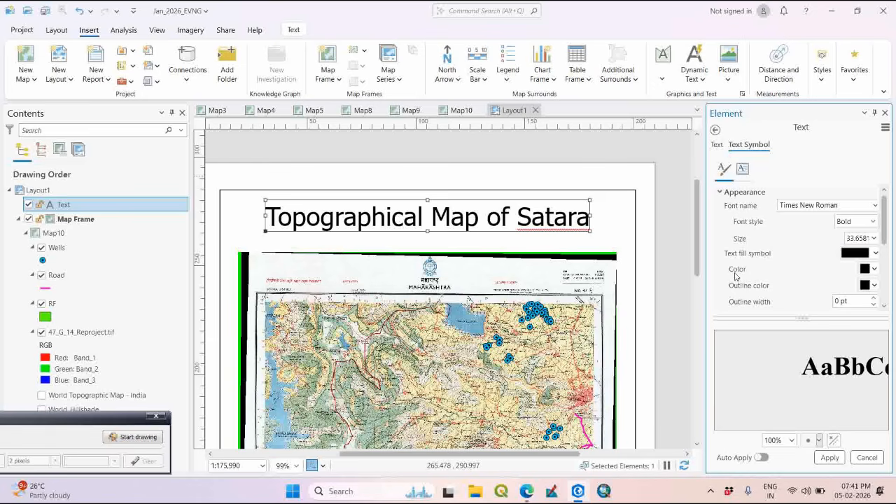
- Choose a bright purple color for the title's text symbol
left_click(874, 270)
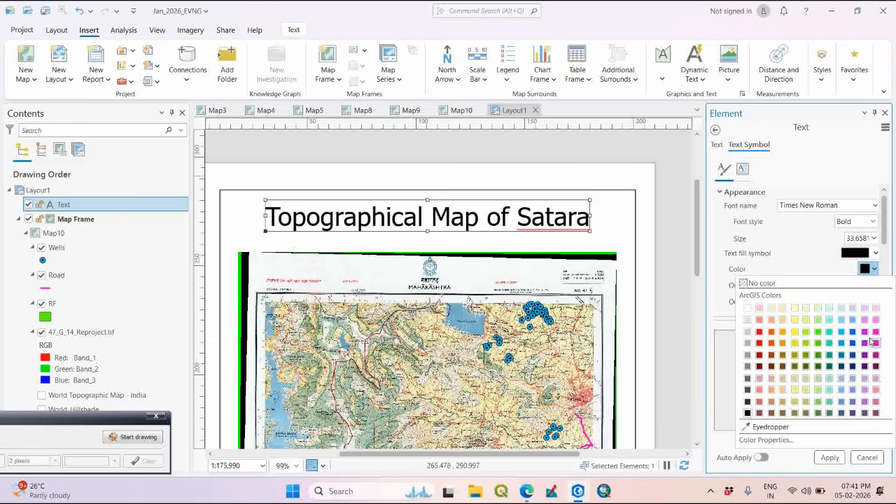
left_click(868, 341)
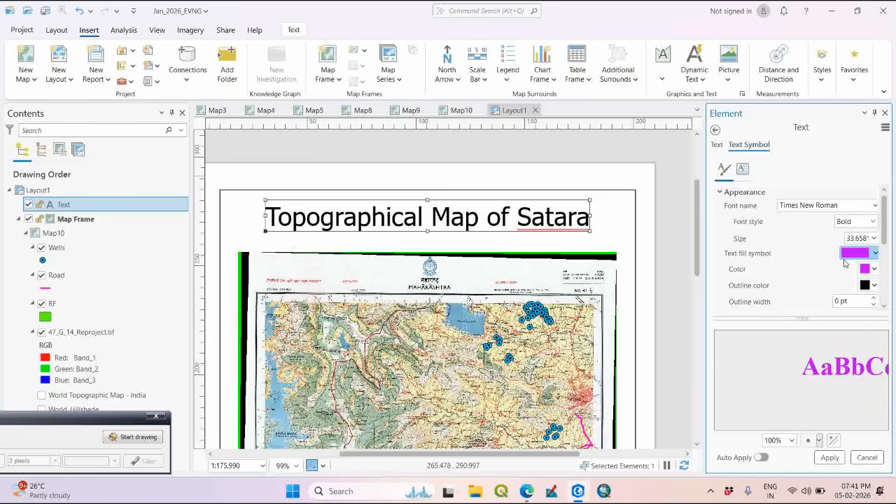
left_click(845, 257)
left_click(806, 248)
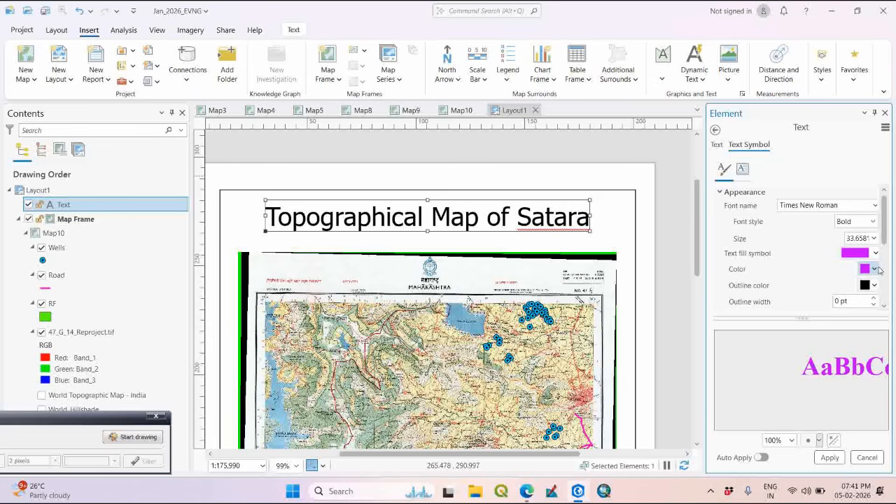
- Try orange as the title's text color, and settle on bright pink
left_click(875, 269)
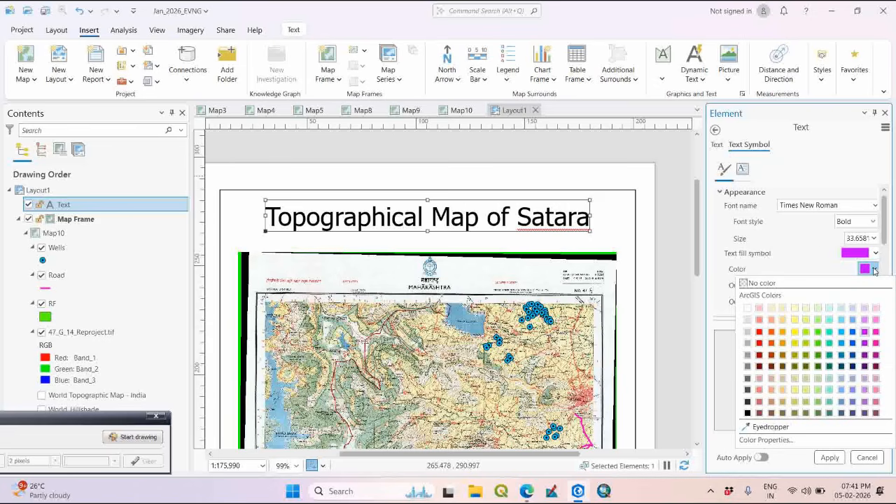
left_click(783, 333)
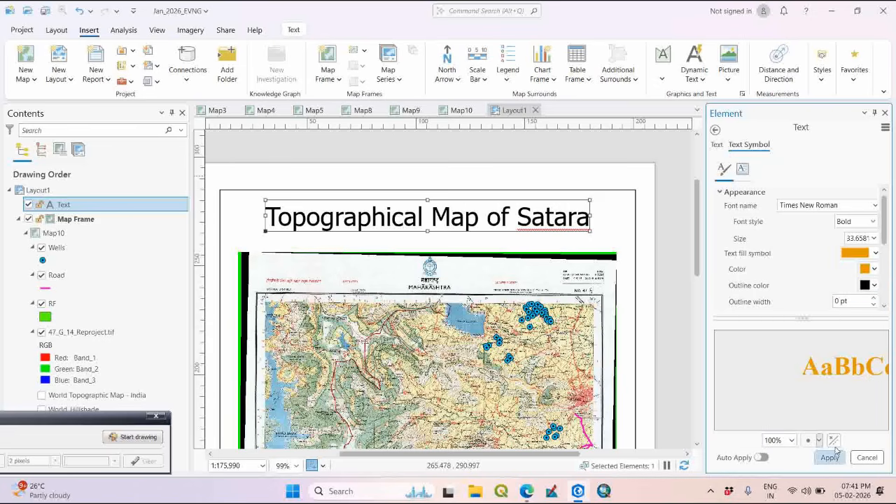
left_click(874, 269)
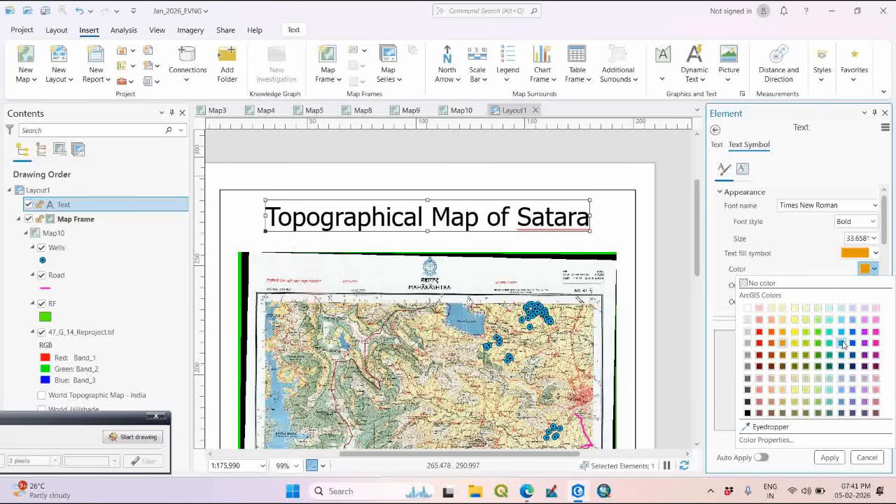
left_click(875, 331)
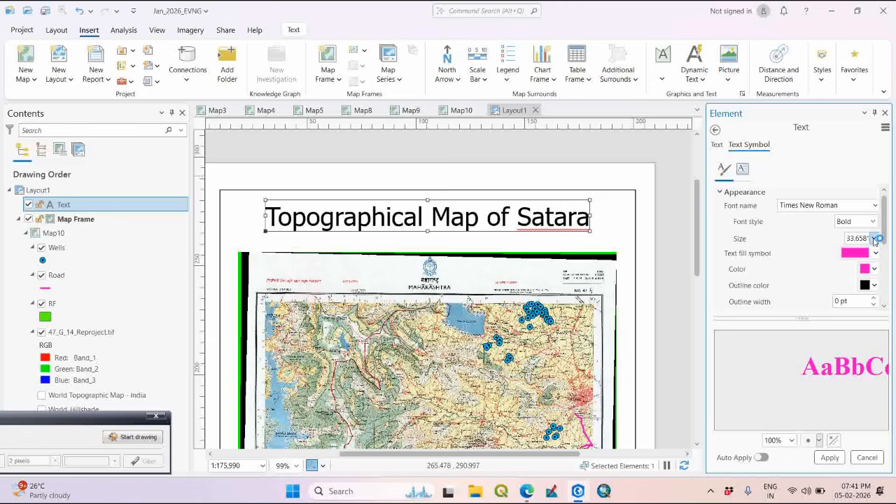
- Set the title's font size to 24 pt and apply the text symbol changes
left_click(874, 239)
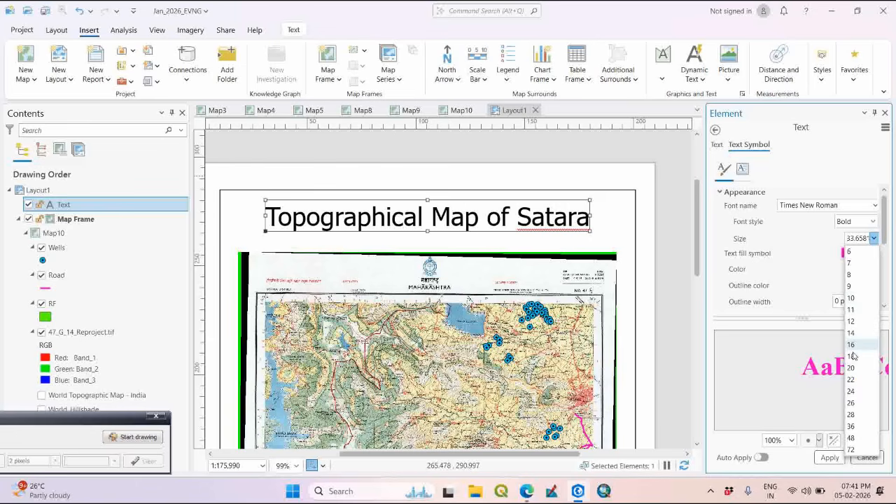
left_click(850, 391)
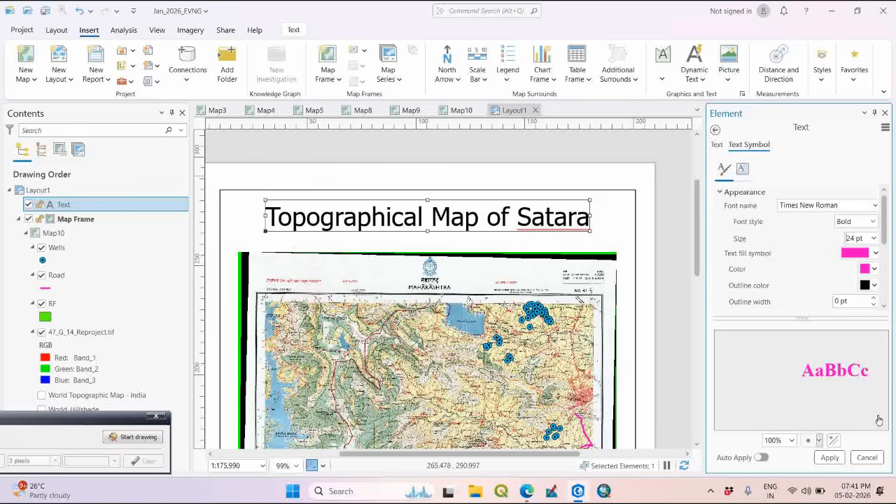
left_click(829, 457)
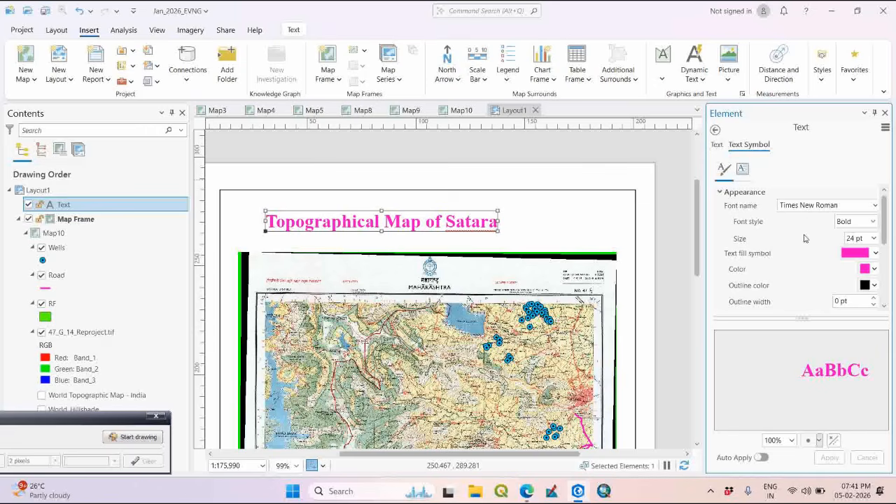
- Recenter the resized title horizontally above the toposheet, deselect it, and save the project
scroll(541, 201, "down", 2)
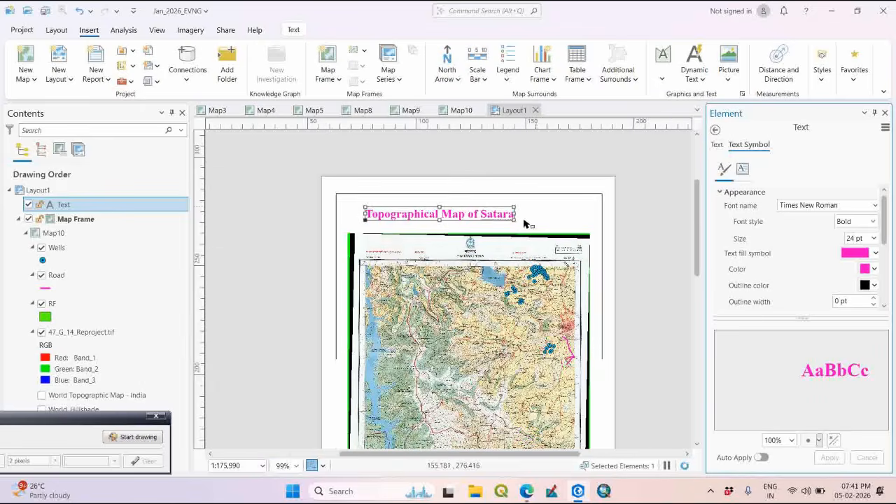
scroll(466, 217, "up", 2)
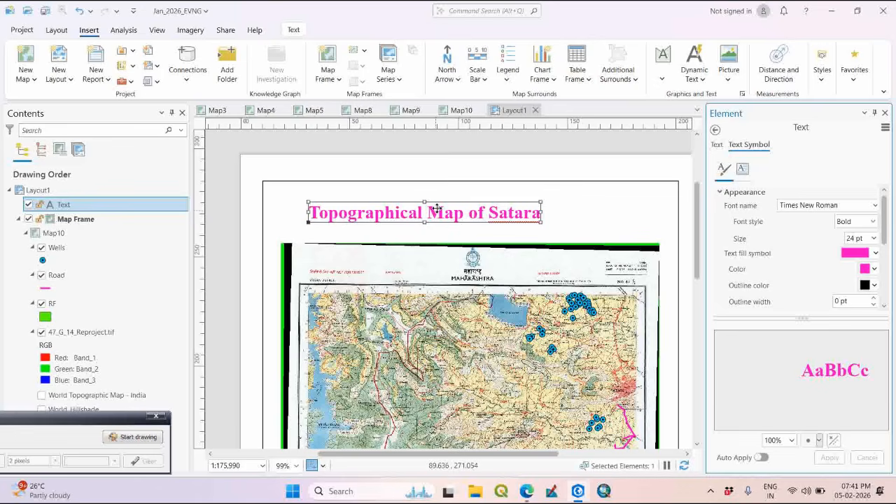
left_click_drag(437, 215, 493, 217)
scroll(493, 231, "down", 2)
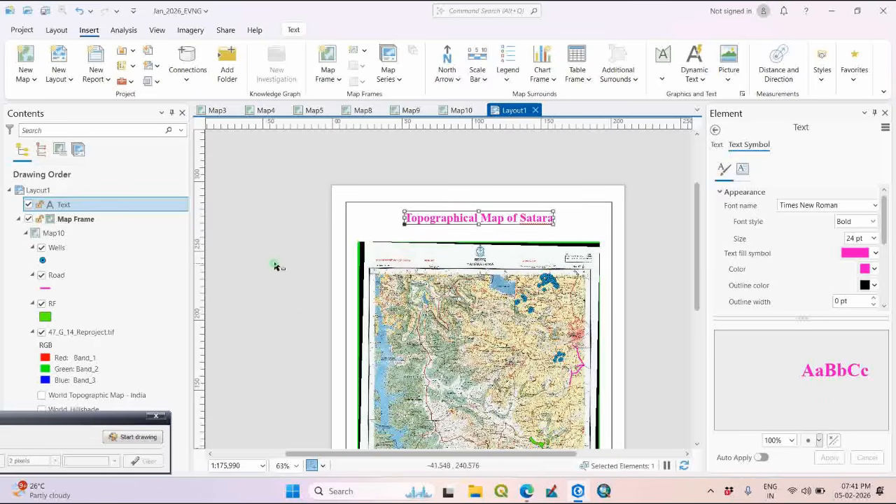
left_click(276, 262)
scroll(455, 280, "down", 2)
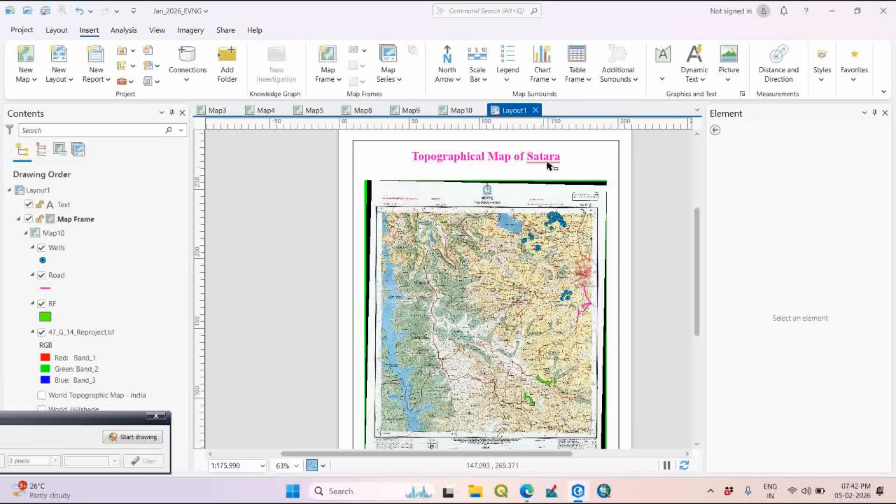
scroll(483, 350, "down", 2)
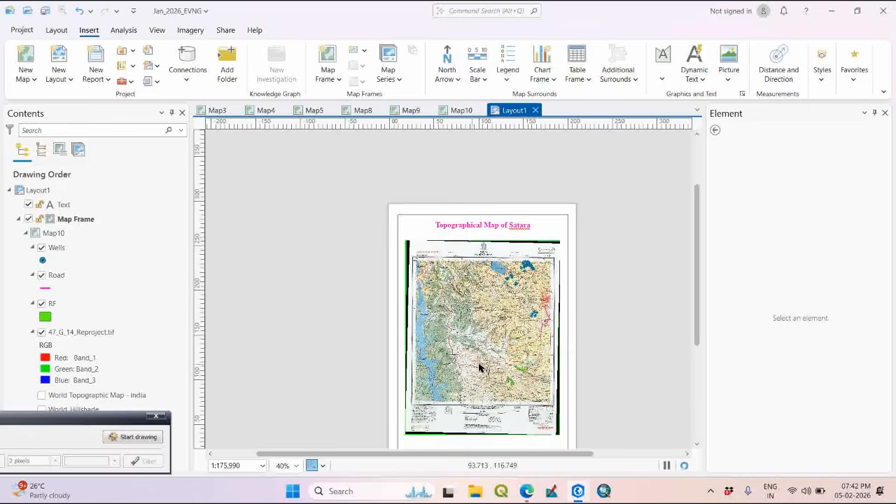
left_click_drag(500, 310, 481, 294)
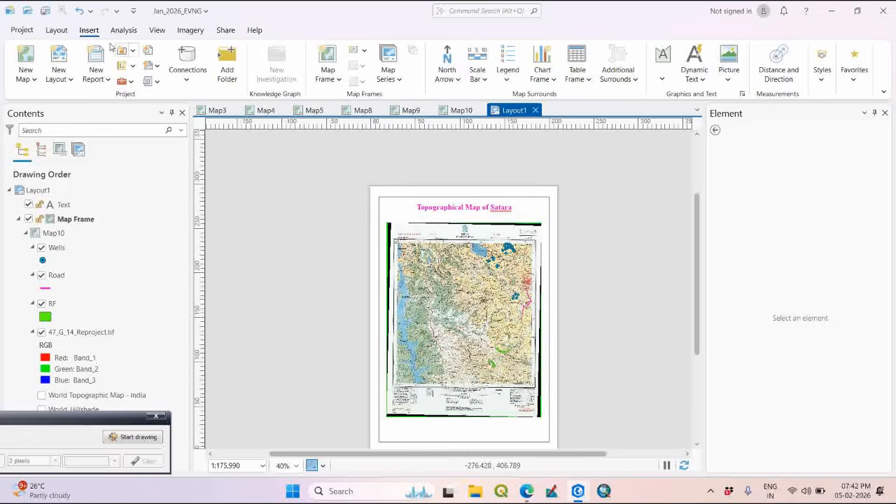
left_click(43, 12)
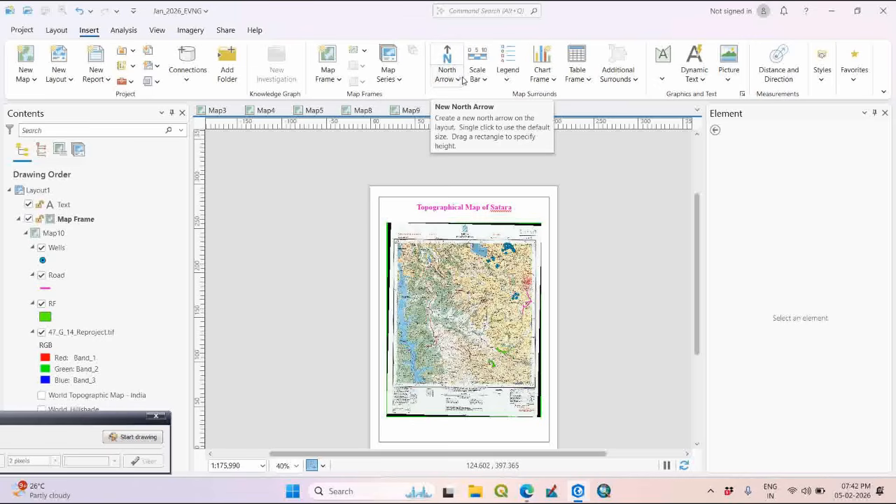
- Insert a compass-rose north arrow about 13 mm in size above the toposheet's upper-right corner, inside the map frame border
left_click(459, 80)
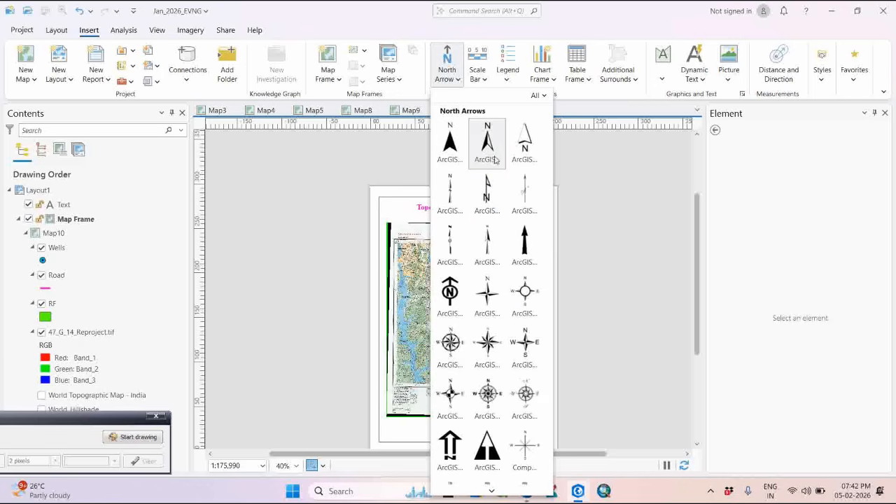
left_click(450, 341)
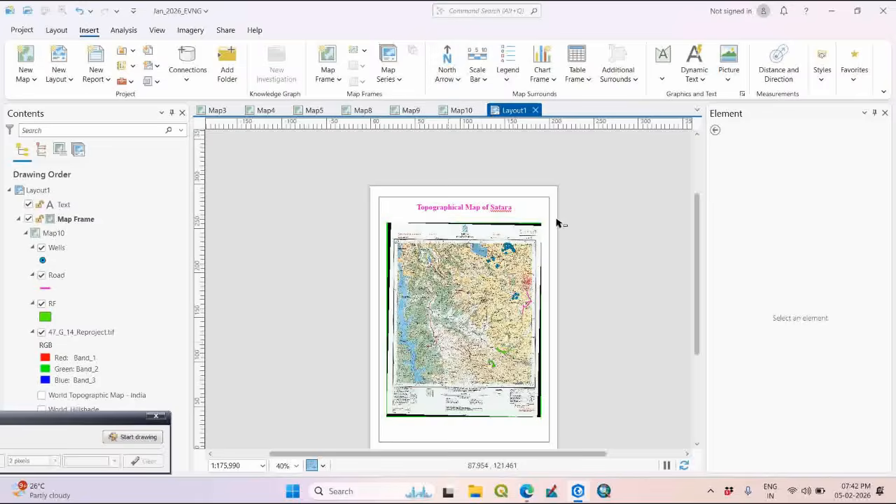
scroll(541, 191, "up", 4)
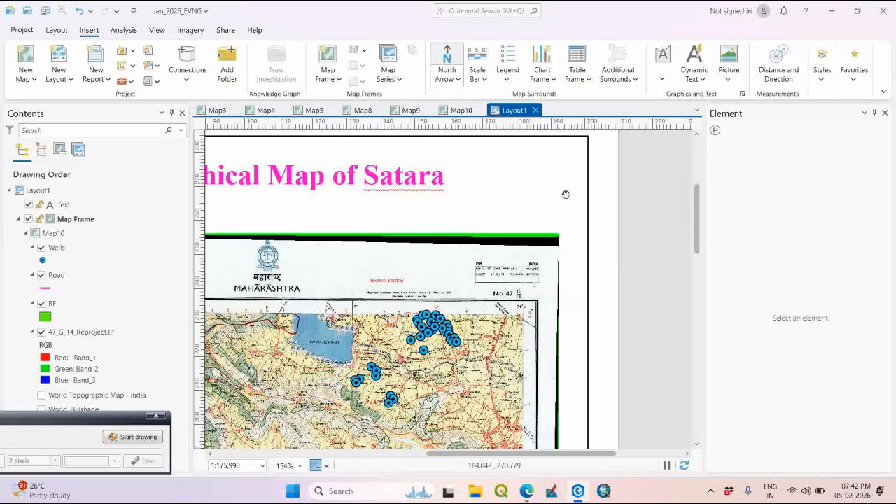
scroll(563, 201, "up", 2)
left_click_drag(560, 197, 645, 265)
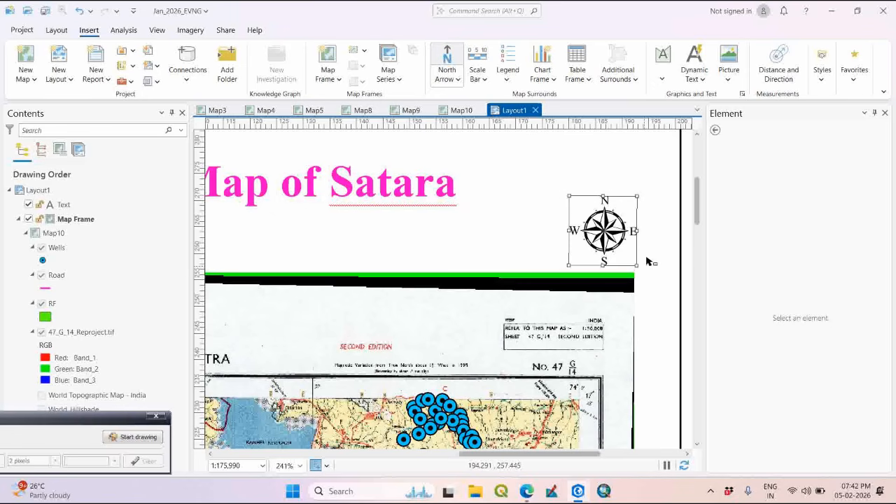
scroll(648, 259, "down", 7)
left_click_drag(645, 276, 562, 262)
scroll(565, 263, "up", 1)
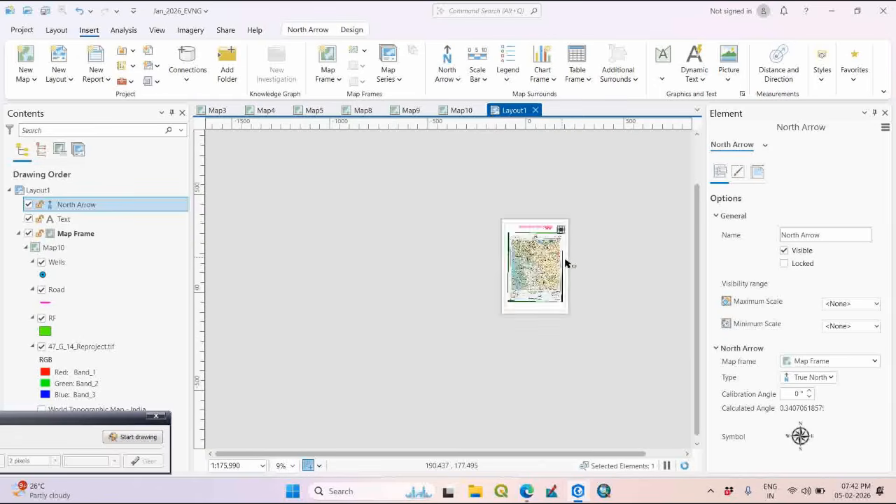
scroll(565, 263, "up", 4)
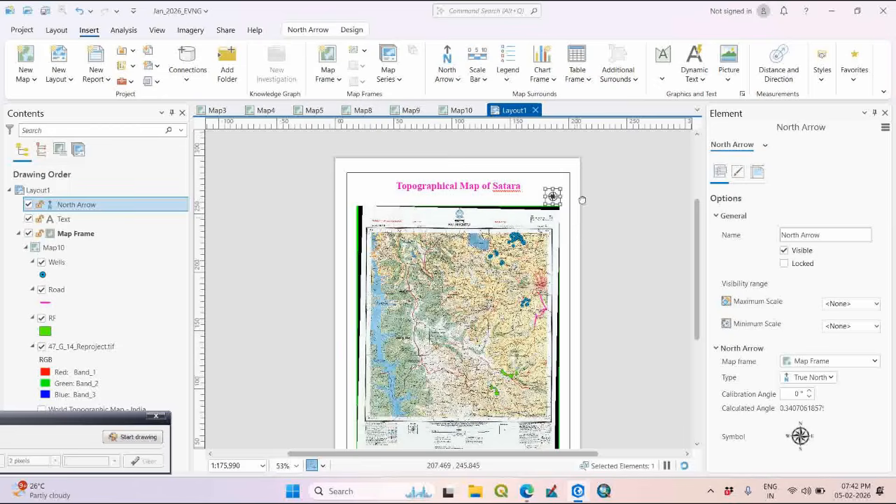
left_click(565, 217)
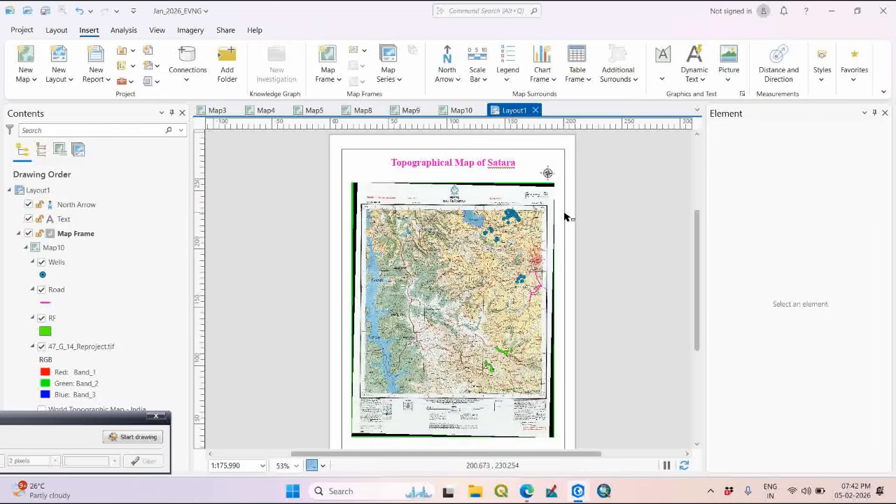
scroll(551, 177, "up", 4)
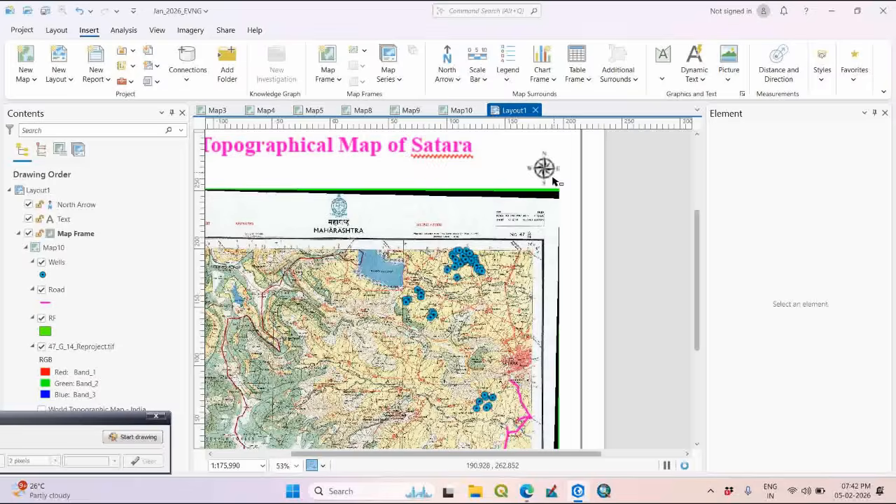
scroll(570, 227, "down", 2)
scroll(501, 308, "down", 2)
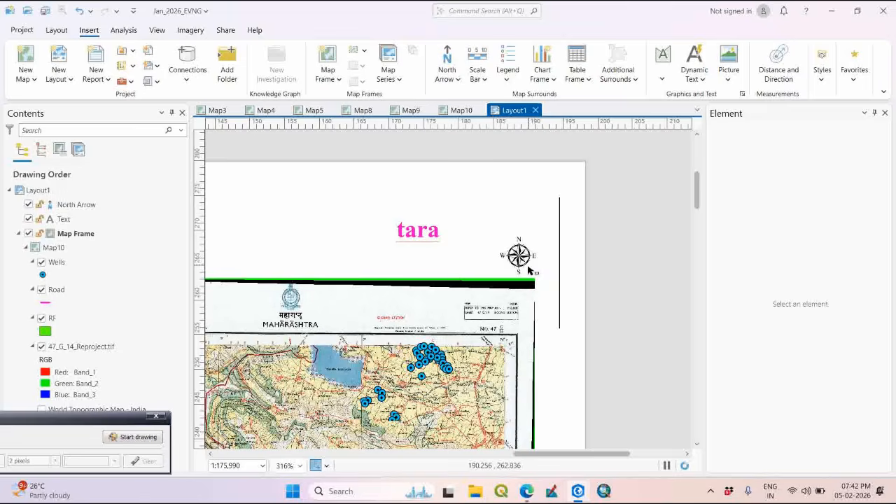
scroll(502, 308, "down", 5)
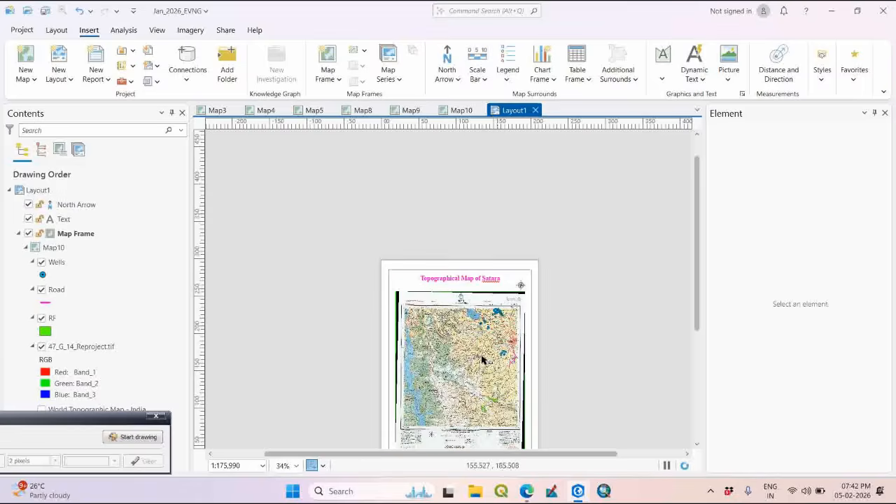
left_click_drag(511, 254, 518, 233)
left_click_drag(538, 289, 462, 318)
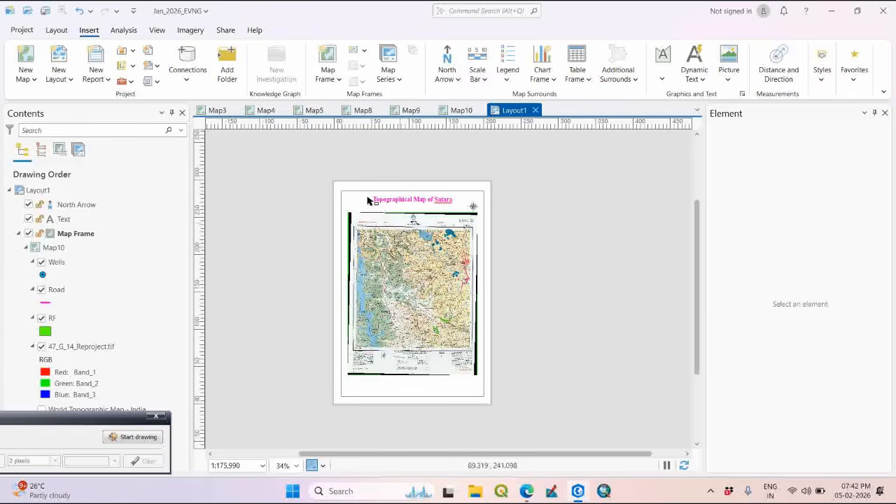
- Insert a metric Double Alternating Scale Bar about 70 mm wide in the blank area below the toposheet's lower-right part
left_click(478, 78)
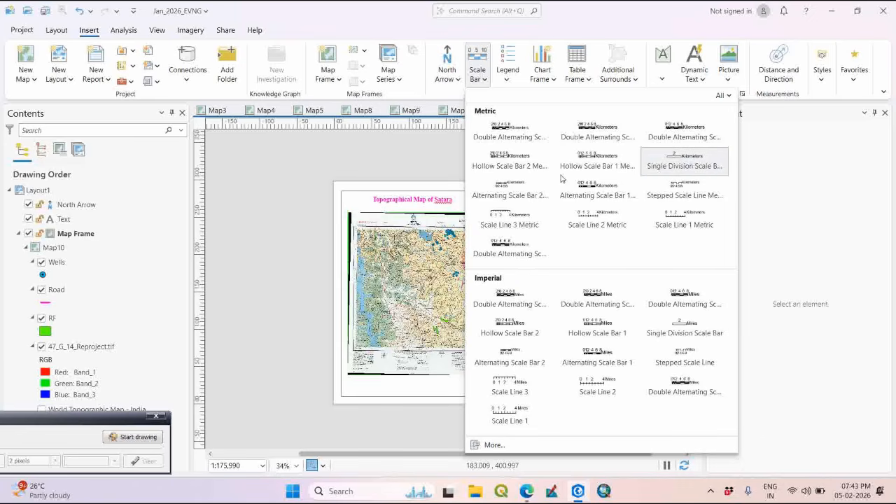
left_click(509, 133)
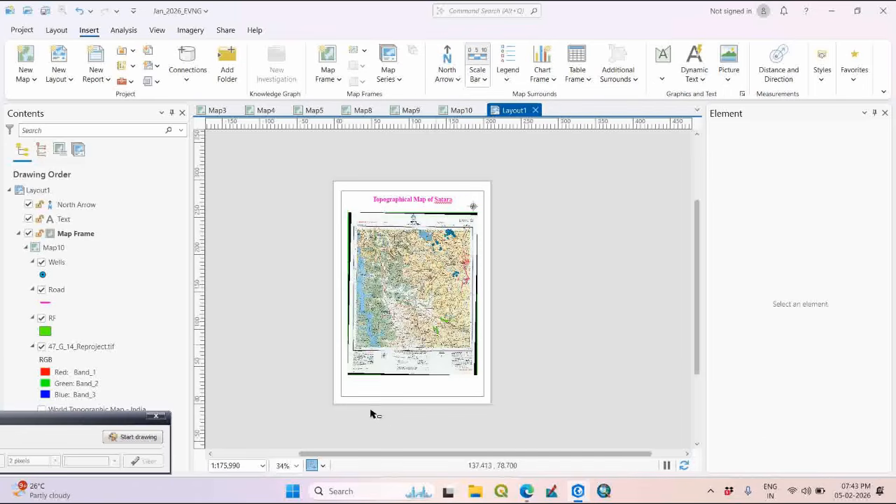
scroll(410, 403, "up", 3)
scroll(372, 304, "down", 5)
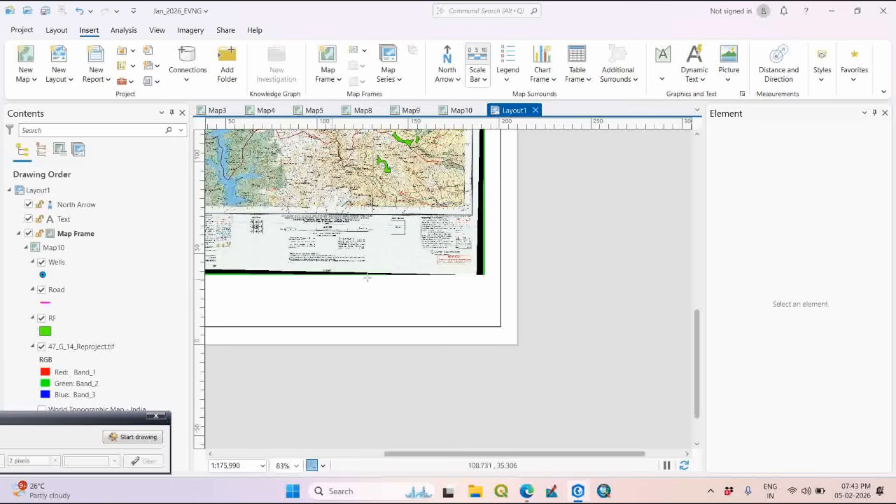
left_click_drag(345, 292, 475, 300)
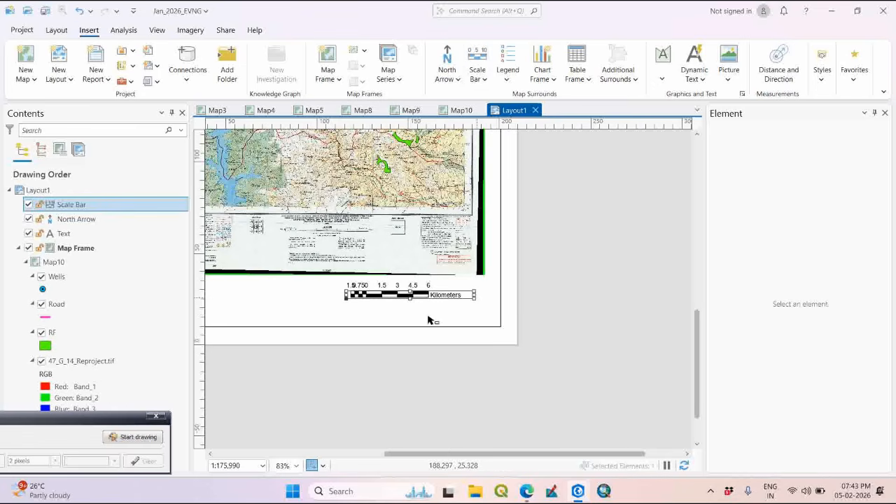
- Move the scale bar down so it sits just above the map frame's lower border
scroll(430, 320, "up", 5)
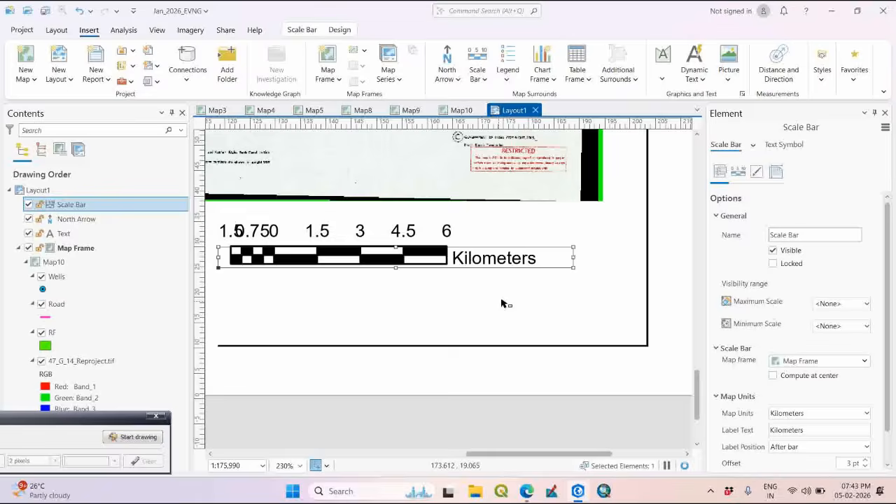
scroll(502, 303, "down", 2)
left_click_drag(403, 272, 406, 309)
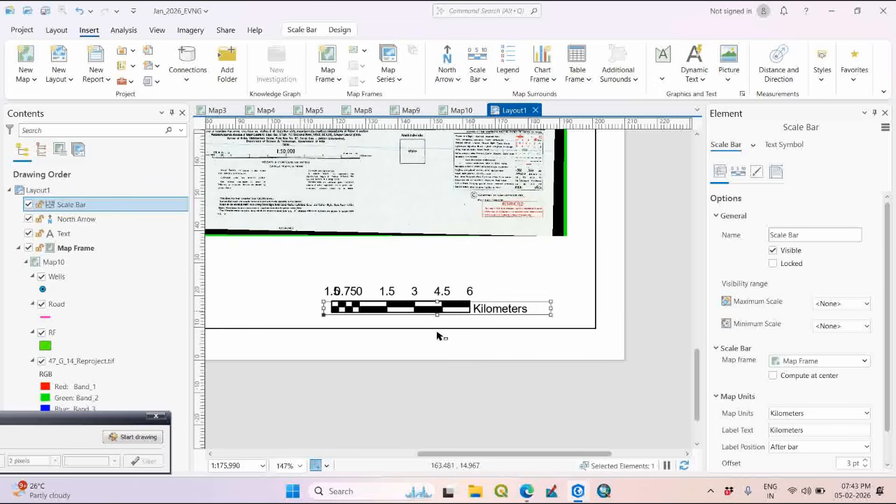
scroll(437, 336, "down", 2)
- Reselect the scale bar and examine its division labels up close
left_click(480, 376)
left_click(404, 324)
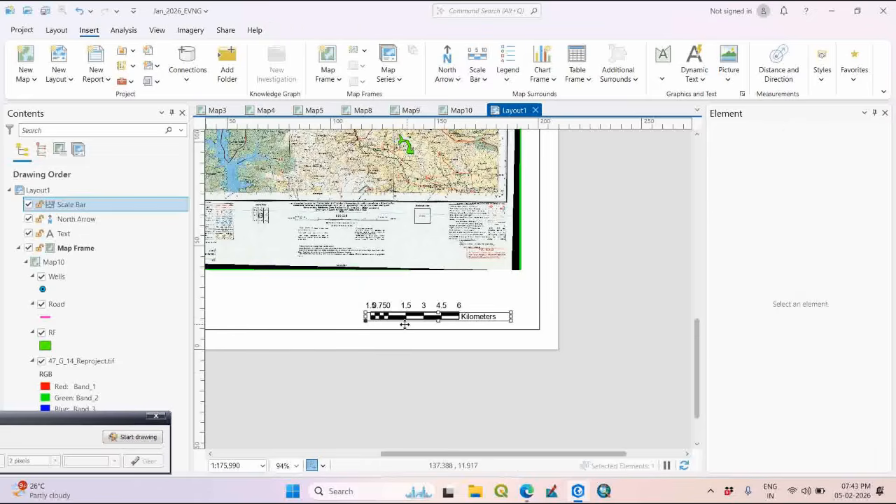
scroll(405, 324, "up", 4)
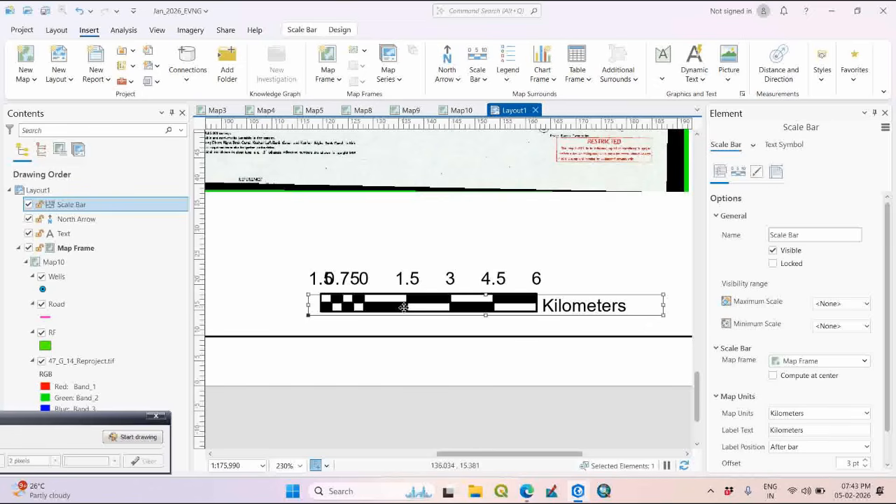
scroll(422, 311, "up", 2)
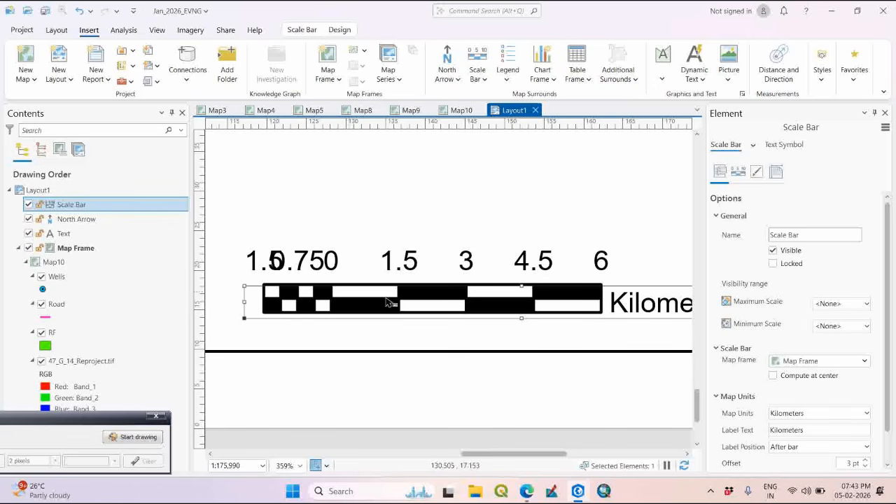
scroll(381, 305, "down", 1)
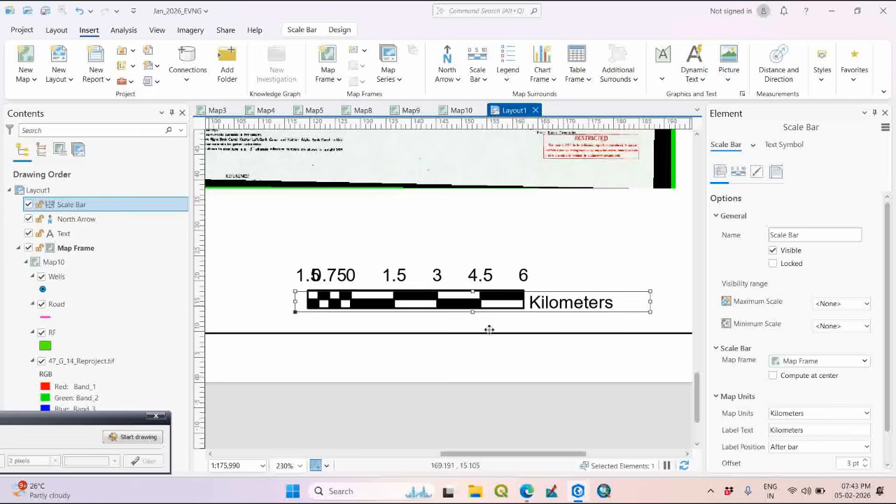
- Shorten the scale bar's unit label text to Km
scroll(491, 313, "up", 1)
scroll(491, 314, "down", 1)
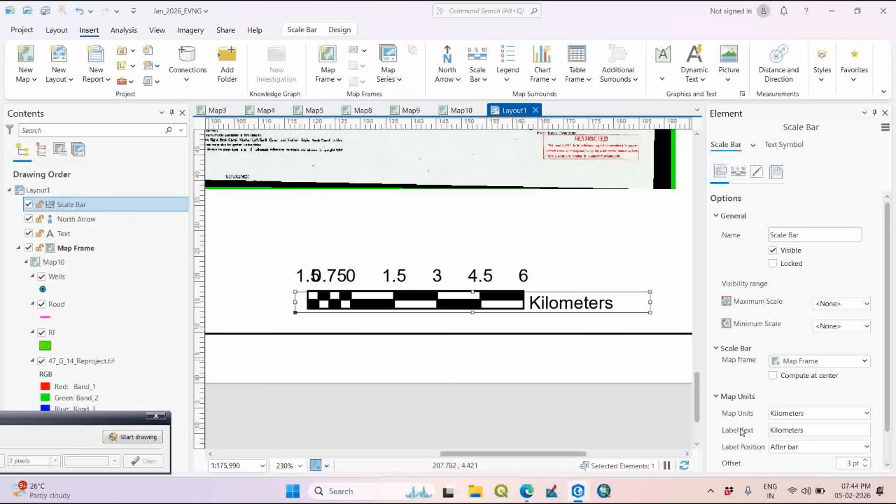
double_click(826, 429)
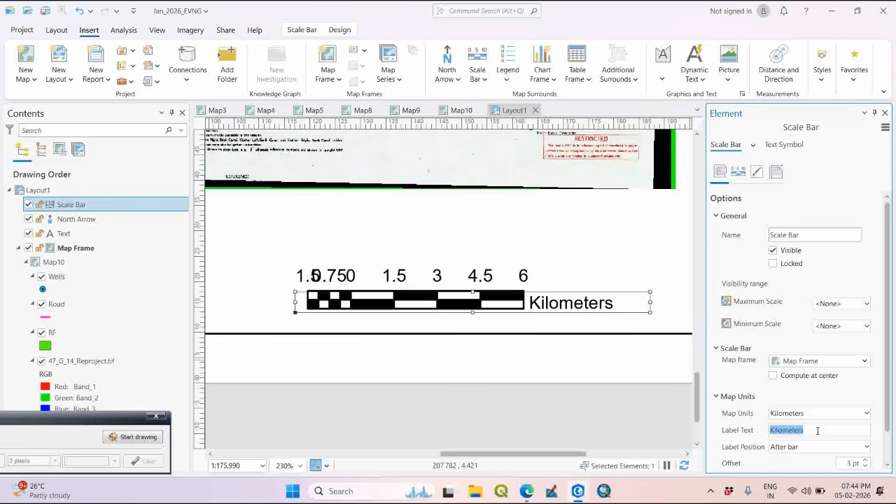
type("Km")
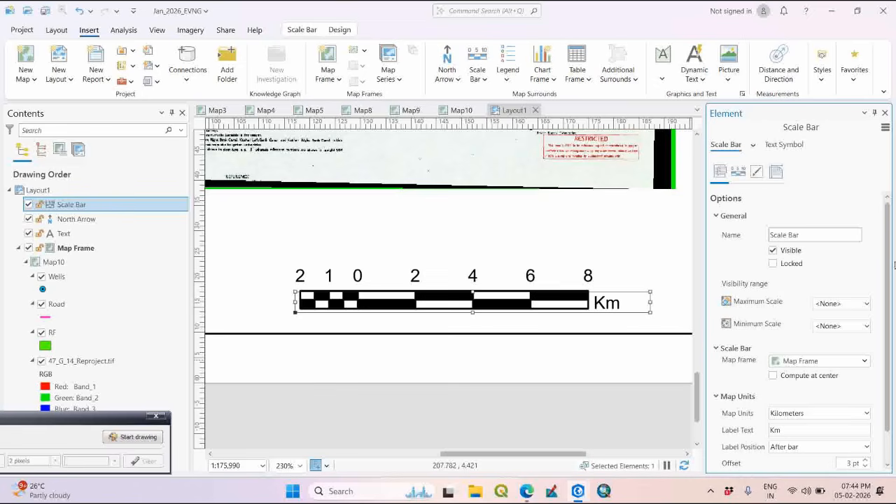
- Set the scale bar to 3 divisions and 2 subdivisions
mouse_move(887, 236)
left_mouse_down()
mouse_move(880, 266)
mouse_move(878, 226)
left_mouse_up()
left_click(739, 172)
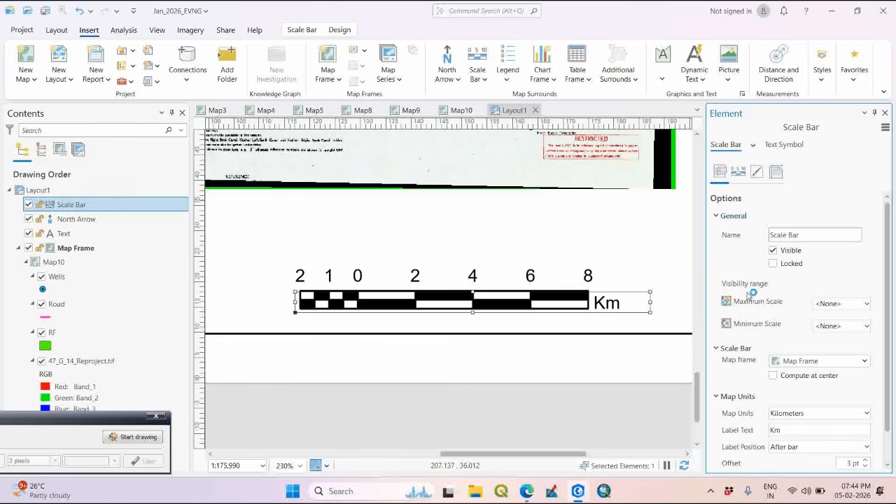
left_click(738, 175)
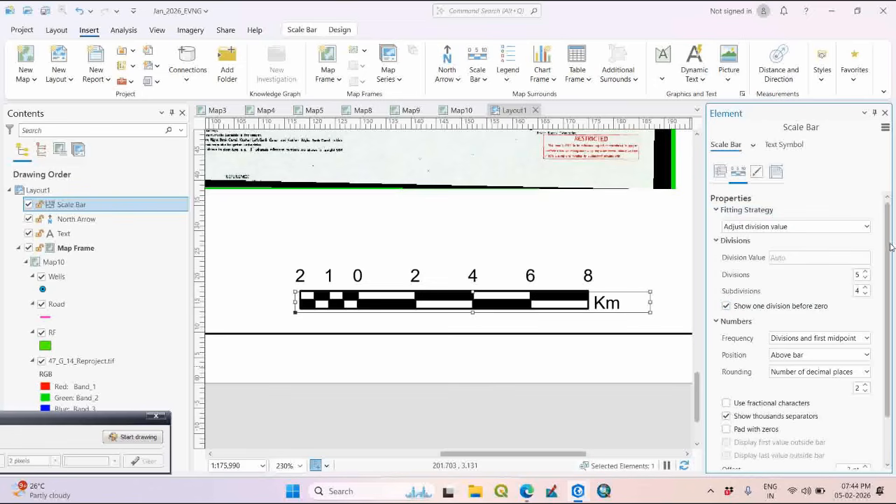
scroll(875, 268, "down", 2)
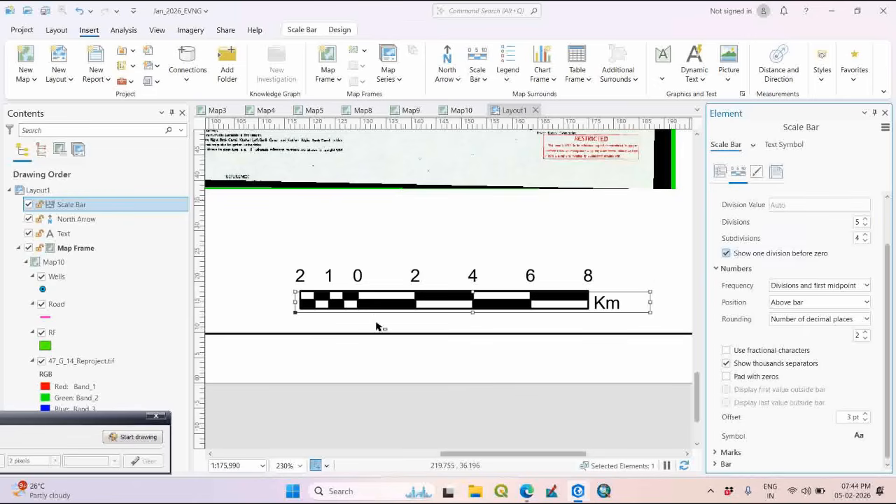
left_click(866, 225)
left_click(866, 225)
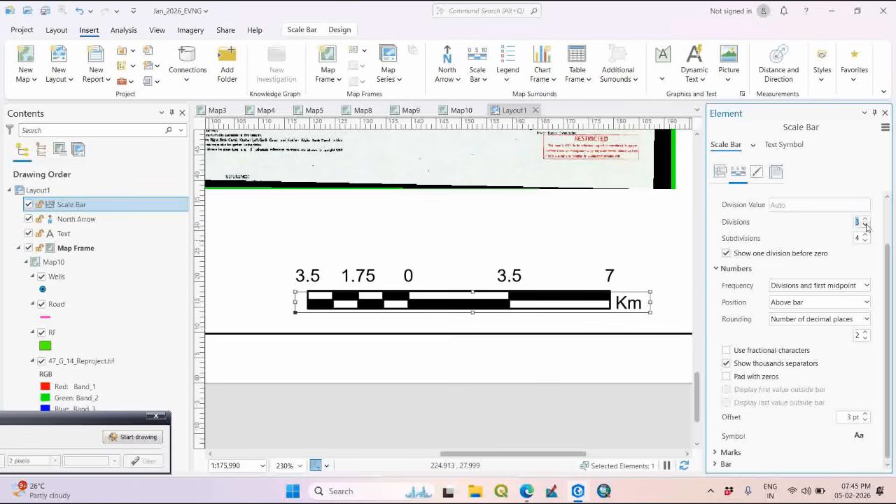
left_click(865, 220)
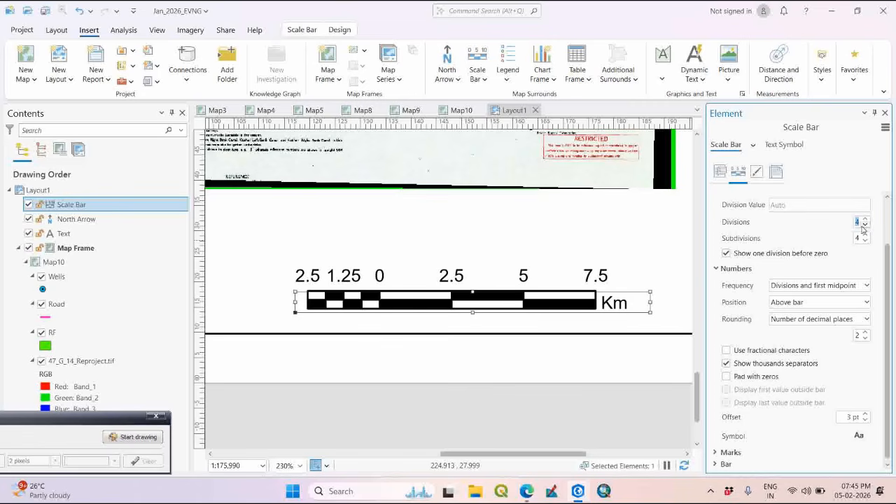
left_click(864, 225)
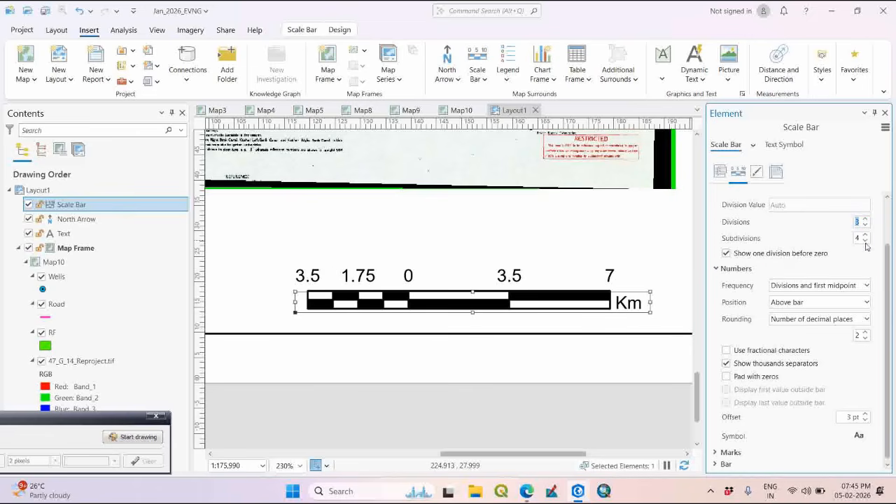
left_click(866, 241)
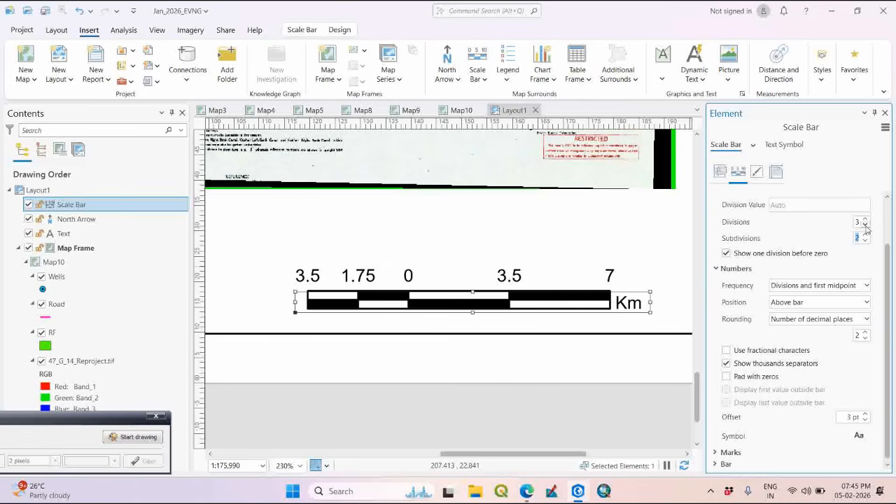
- Adjust both ends of the scale bar so it is about 59 mm wide, close to the map frame's right border
scroll(553, 308, "down", 4)
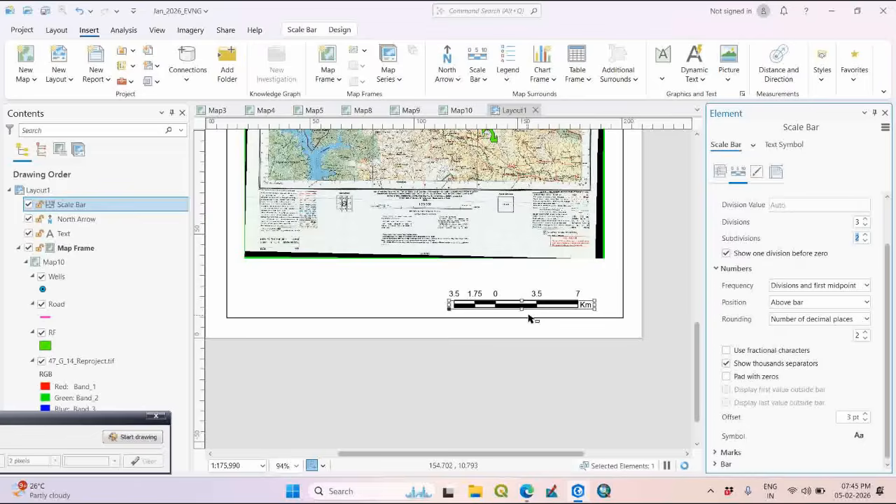
scroll(529, 318, "up", 4)
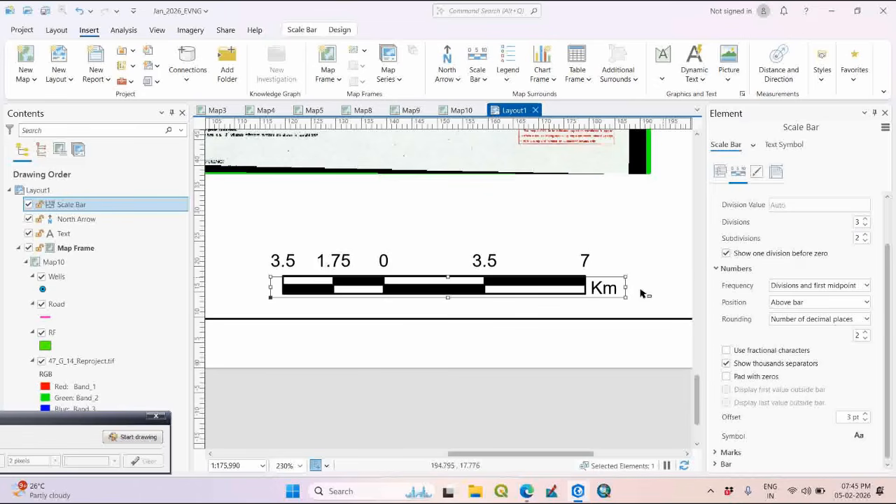
left_click_drag(625, 287, 610, 286)
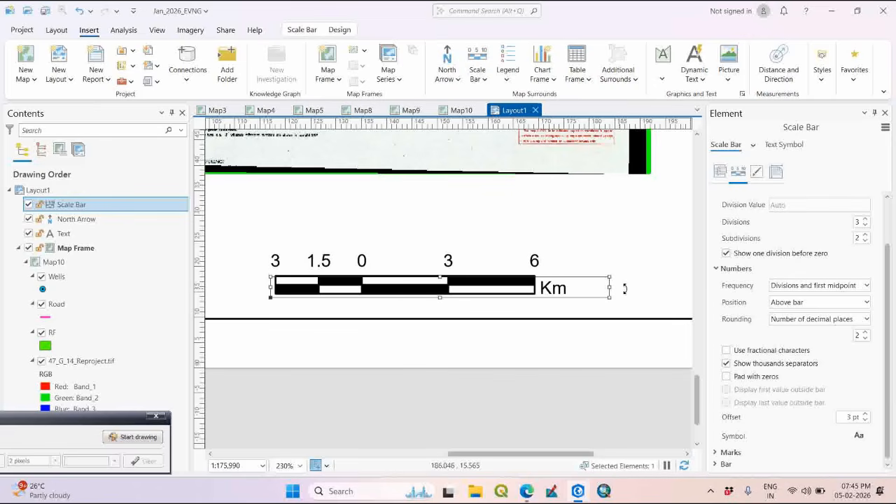
left_click_drag(610, 288, 650, 287)
scroll(643, 284, "down", 2)
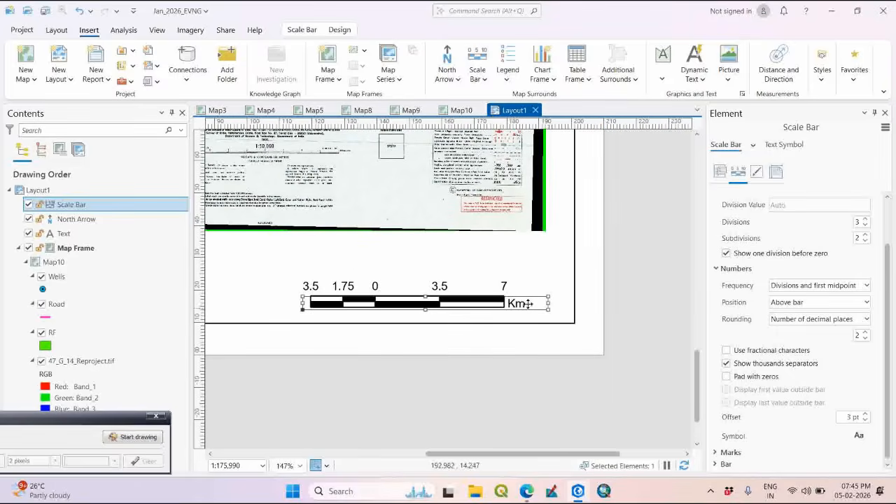
scroll(316, 309, "up", 2)
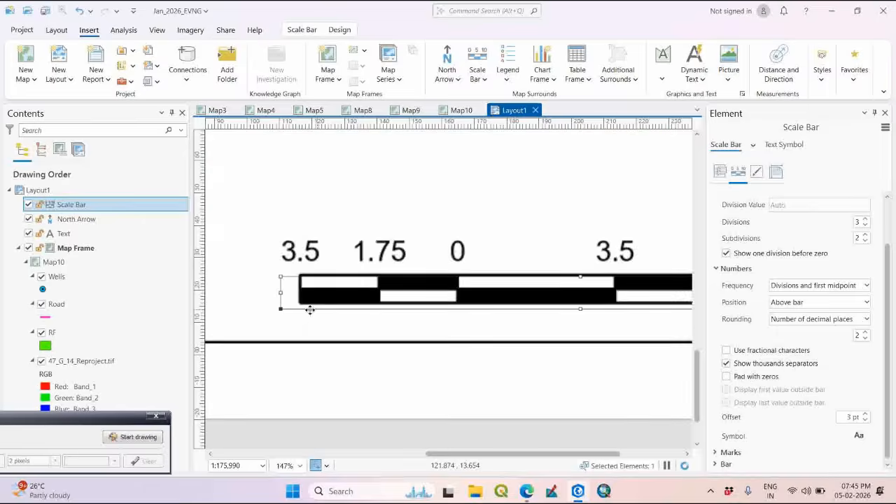
scroll(302, 308, "down", 2)
left_click_drag(238, 299, 321, 301)
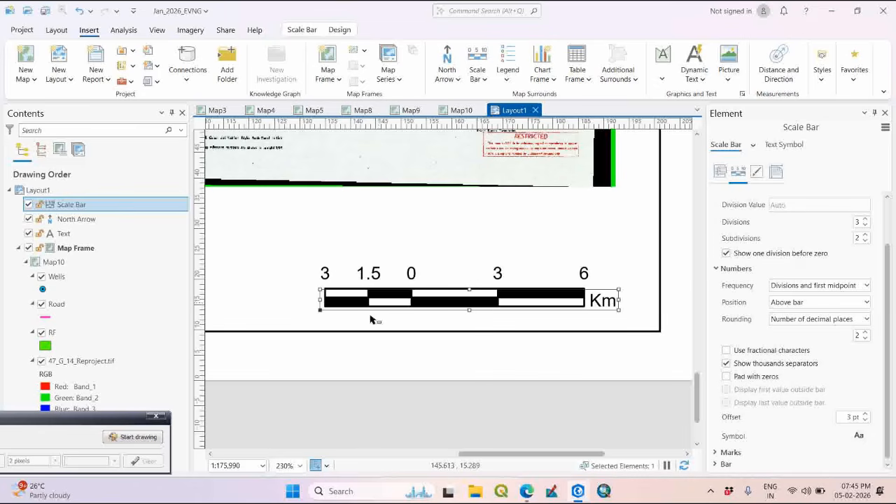
- Slightly reduce the scale bar's height and move it closer to the map frame's lower-right corner
scroll(361, 324, "down", 3)
scroll(362, 312, "up", 3)
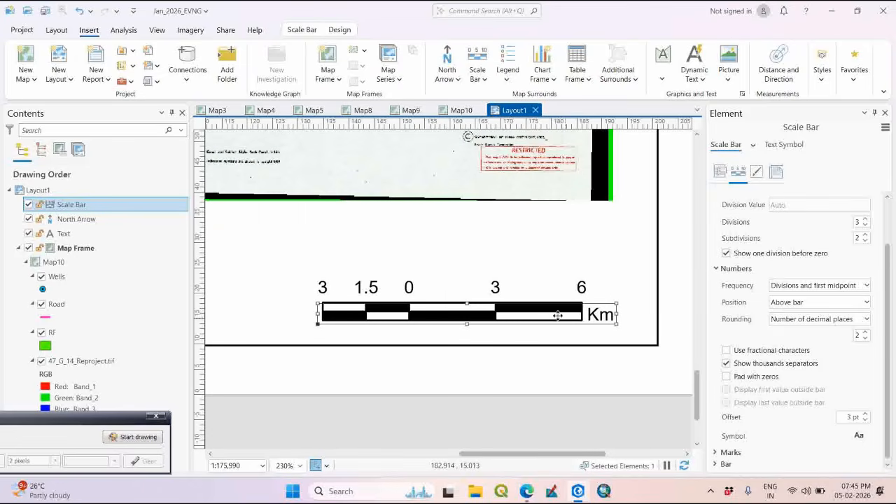
scroll(560, 309, "down", 3)
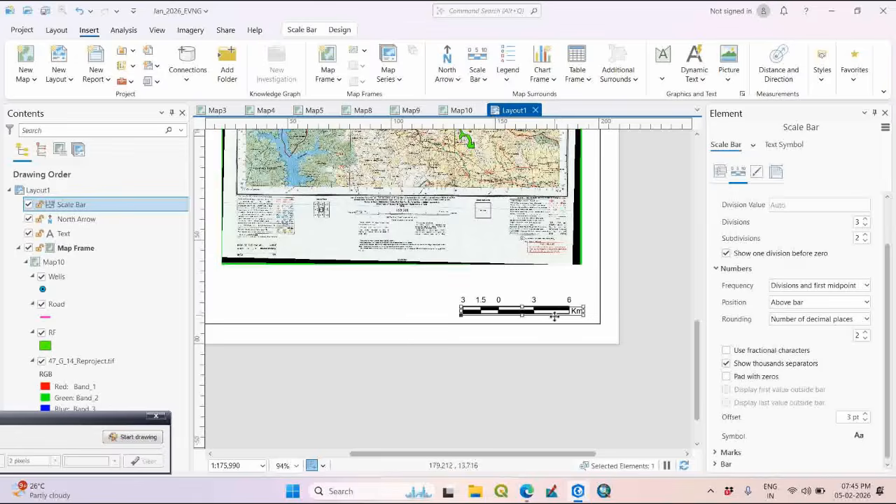
scroll(553, 316, "up", 2)
scroll(569, 311, "up", 3)
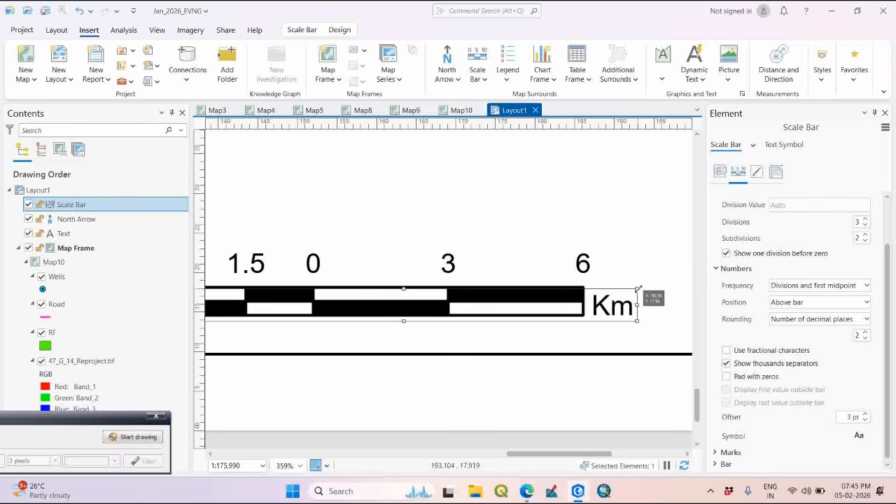
left_click_drag(636, 290, 632, 307)
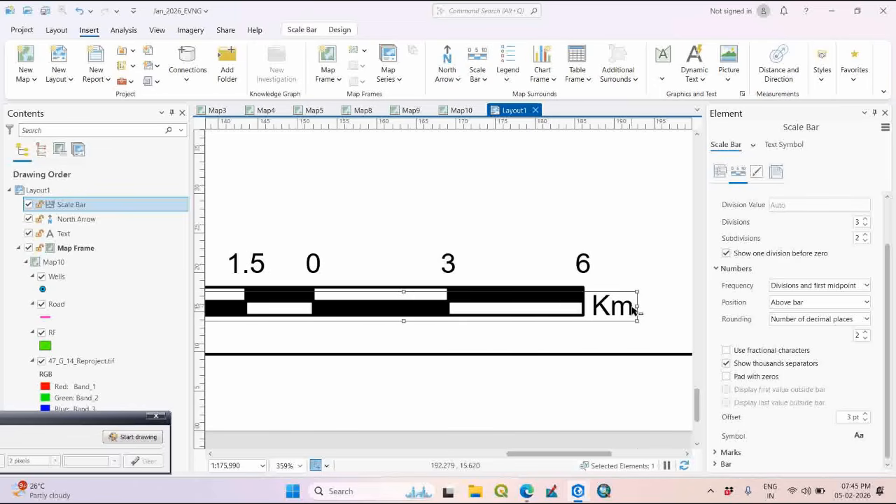
scroll(556, 302, "down", 4)
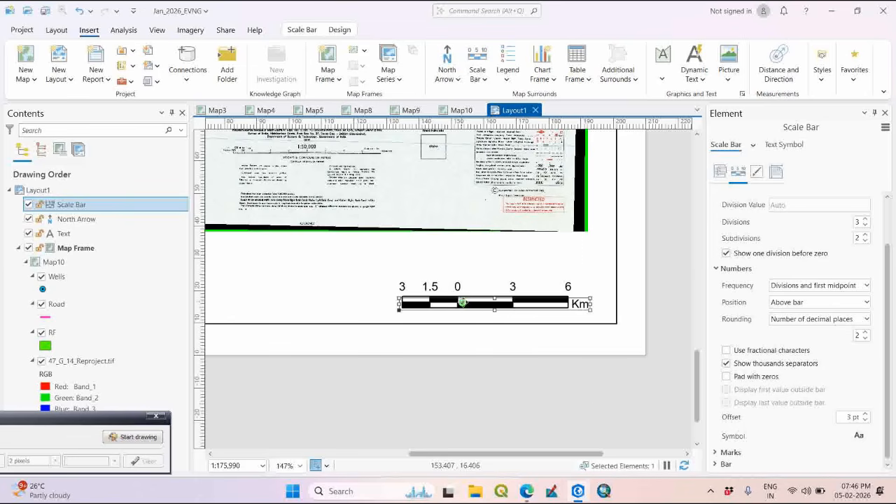
left_click_drag(481, 306, 473, 306)
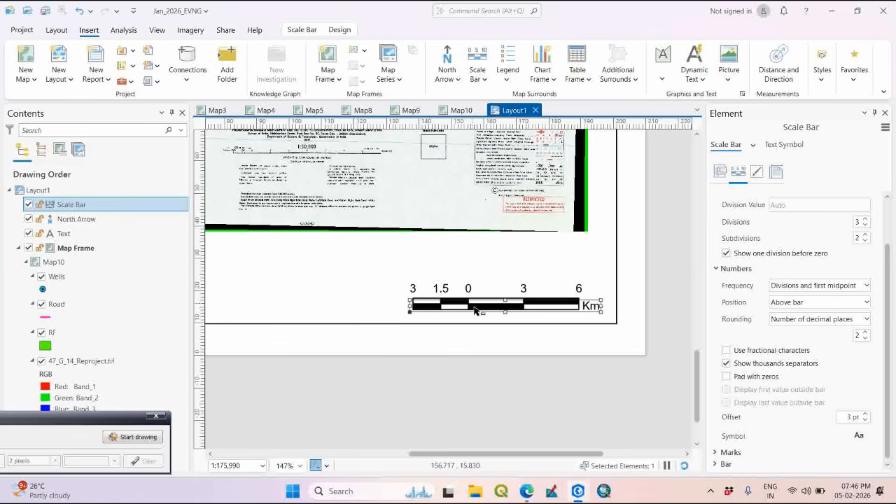
- Examine the scale bar's placement within the page and its division labels up close
scroll(516, 327, "down", 4)
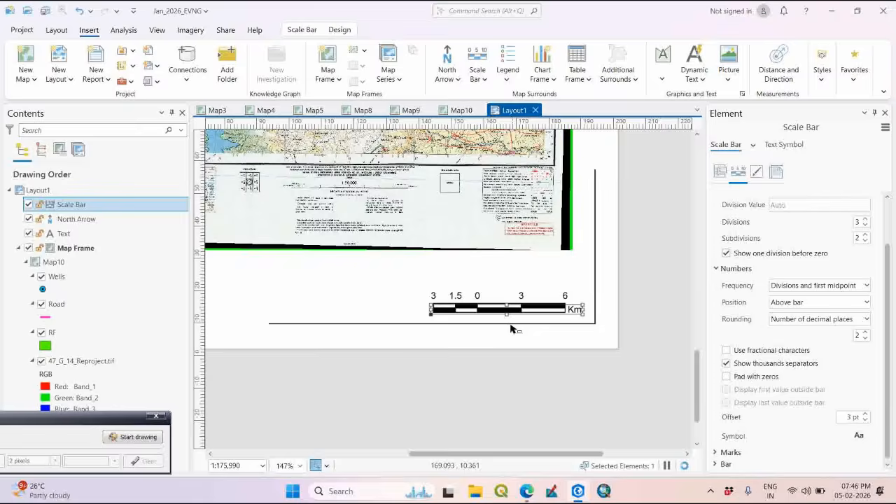
scroll(530, 321, "up", 4)
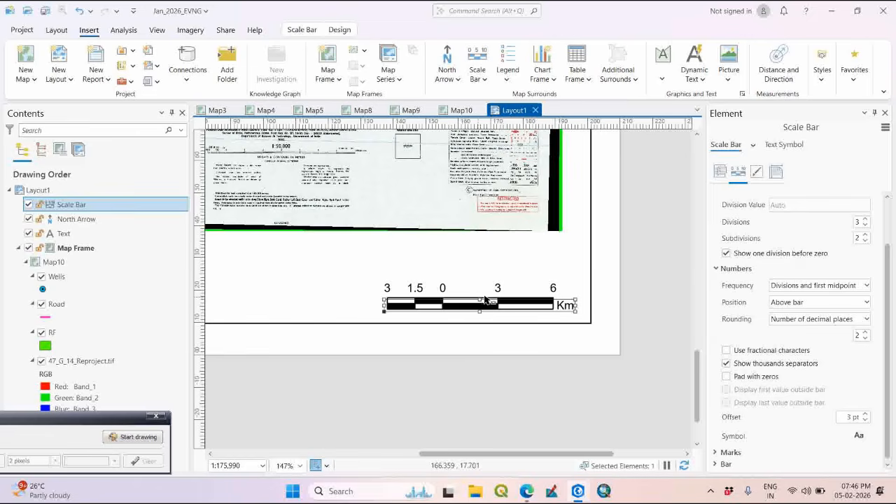
scroll(564, 321, "down", 4)
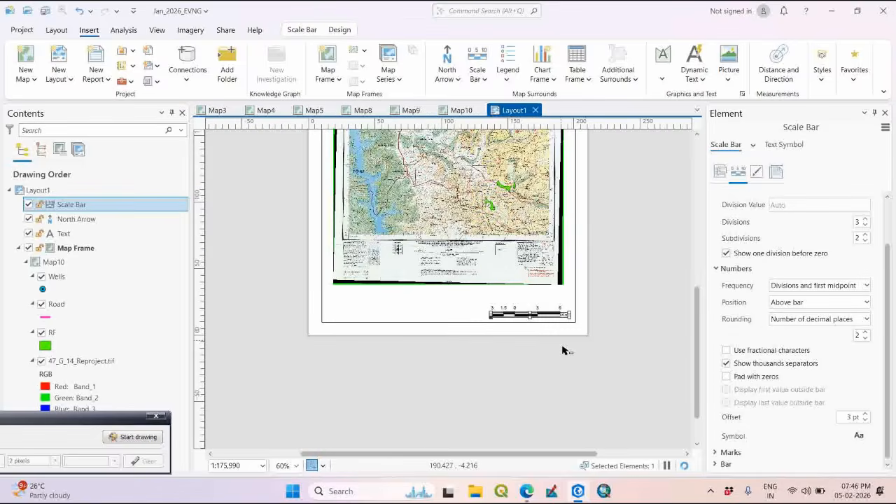
scroll(546, 371, "up", 4)
scroll(542, 376, "down", 4)
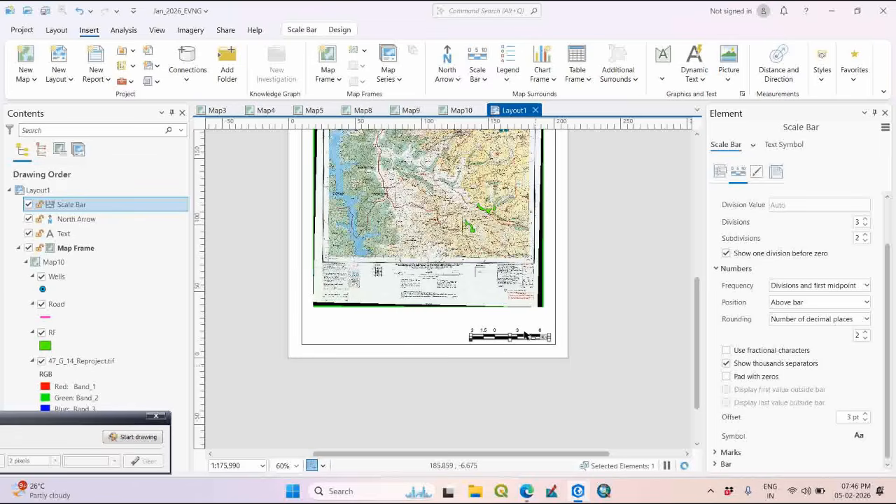
scroll(508, 346, "up", 8)
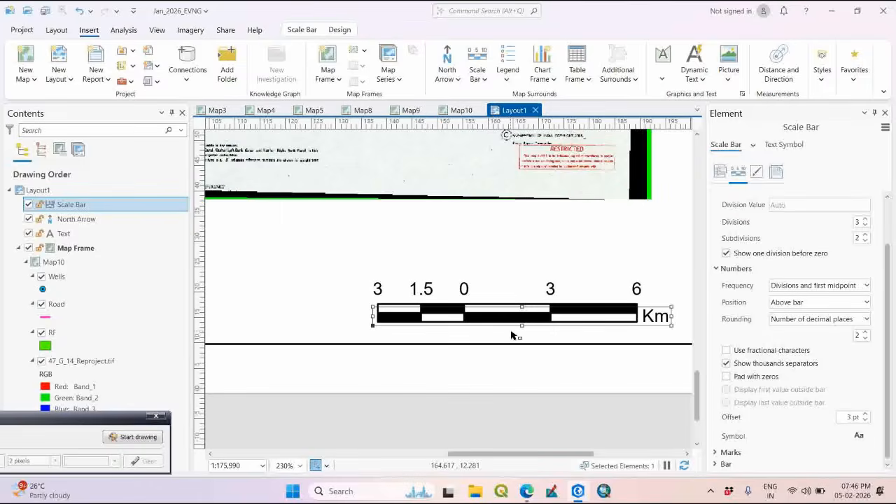
scroll(531, 312, "down", 3)
scroll(532, 313, "down", 4)
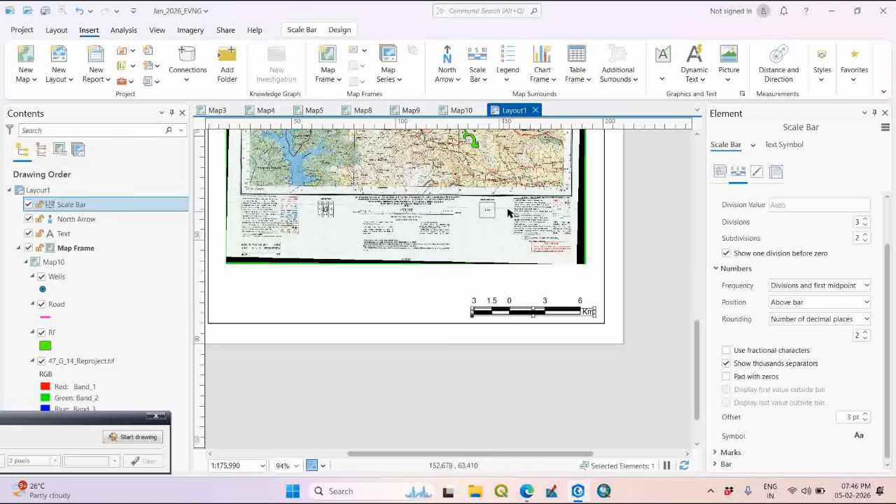
scroll(488, 234, "down", 4)
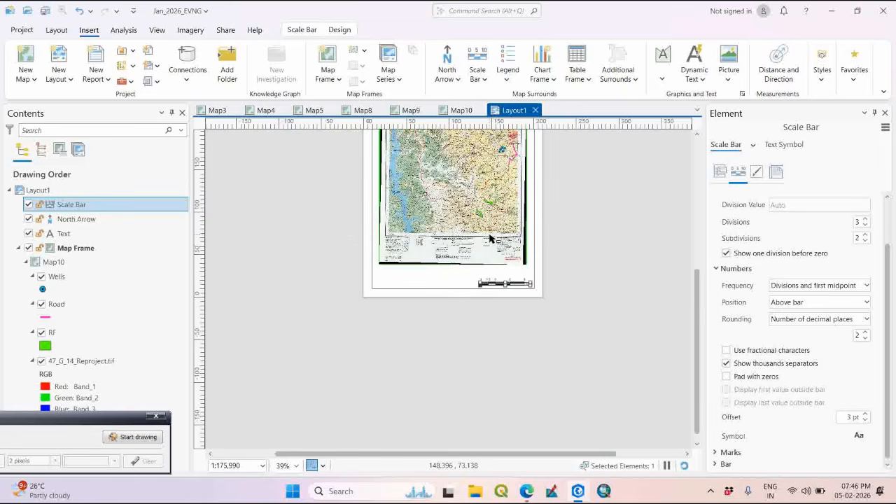
scroll(504, 284, "up", 8)
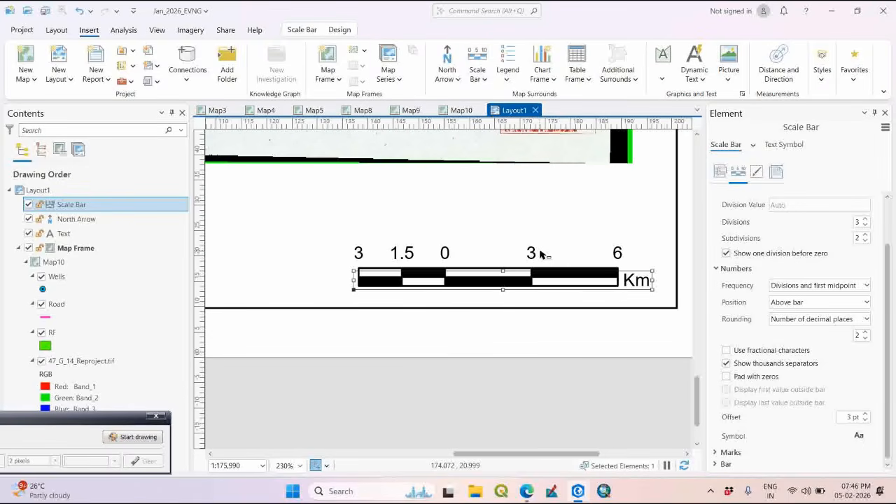
scroll(540, 256, "down", 4)
scroll(531, 274, "up", 6)
scroll(525, 278, "down", 4)
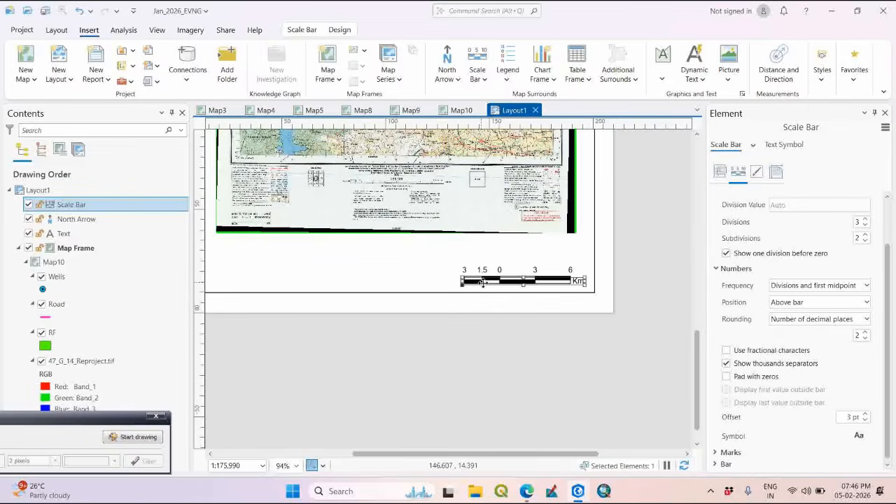
scroll(518, 280, "up", 6)
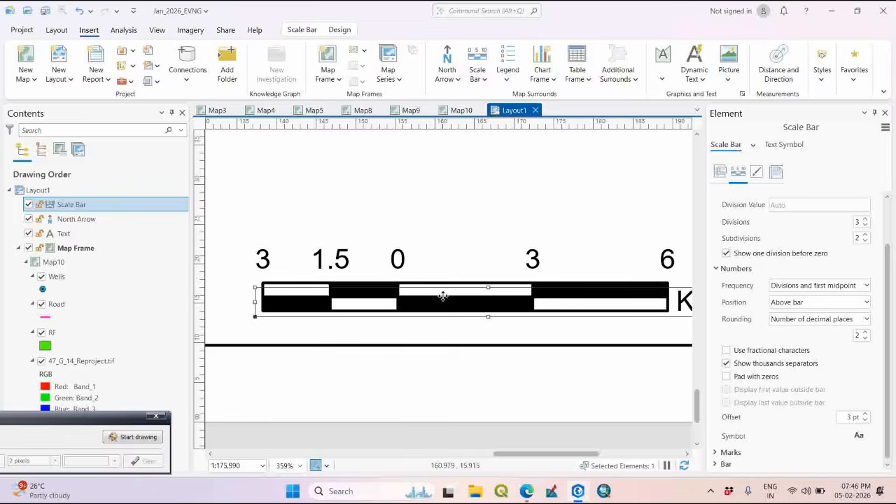
scroll(442, 295, "down", 1)
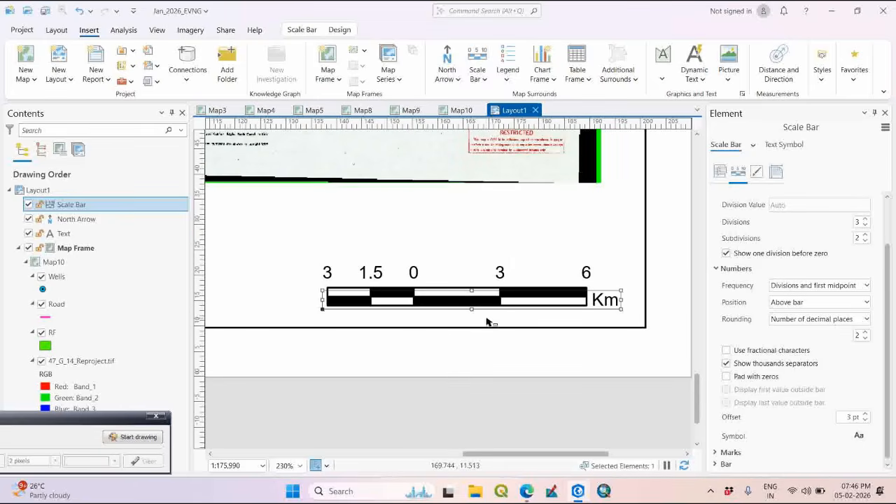
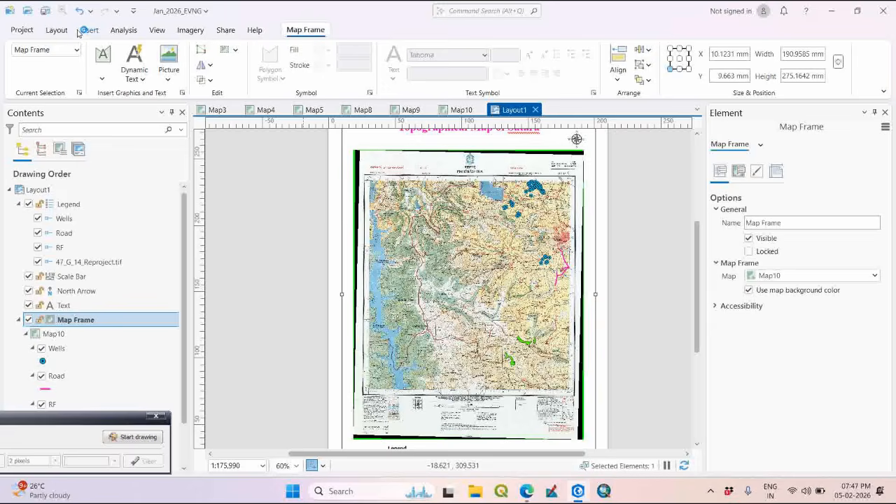
left_click(58, 32)
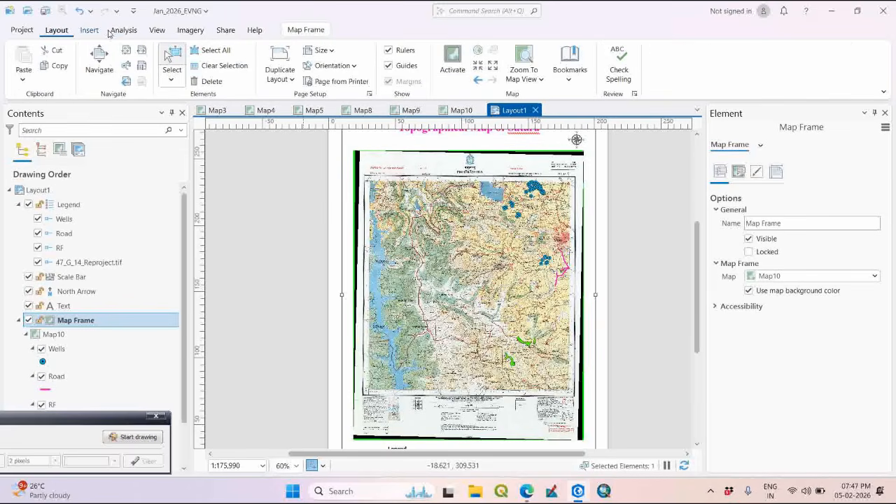
- Activate the map frame and shift the toposheet slightly toward the frame's left border
left_click(176, 64)
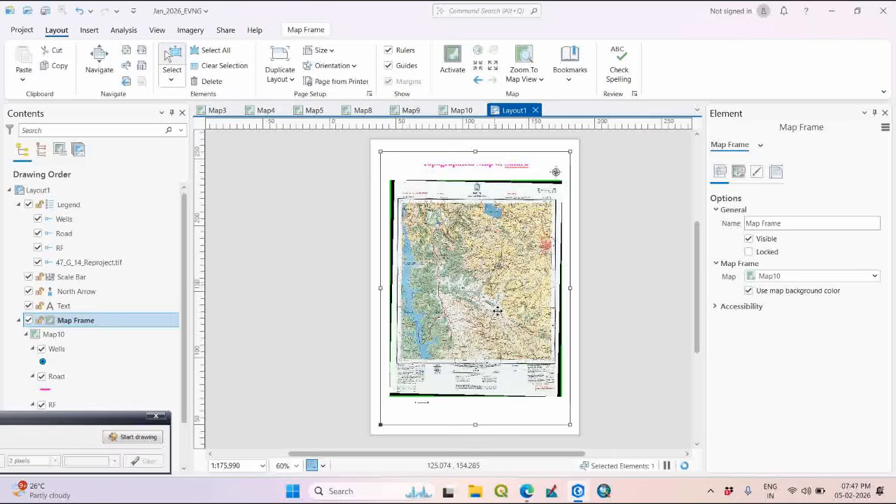
scroll(497, 310, "down", 2)
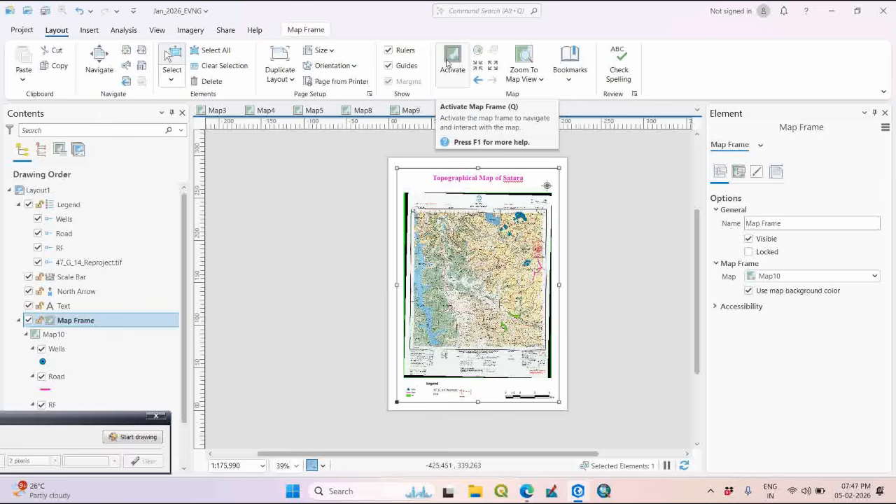
left_click(445, 62)
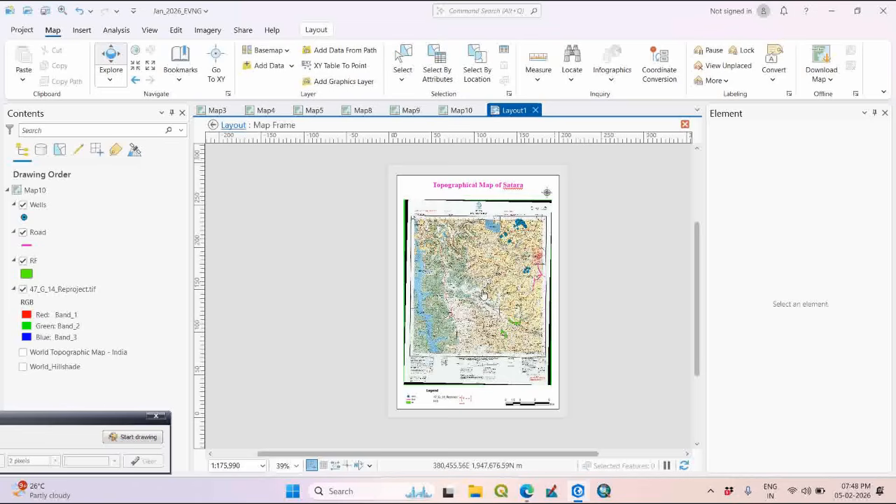
scroll(491, 301, "up", 1)
scroll(490, 301, "down", 1)
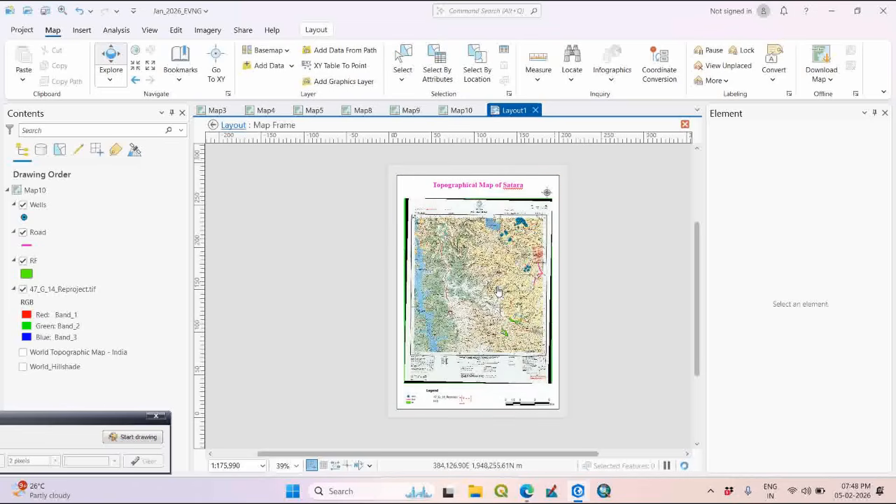
scroll(490, 280, "up", 1)
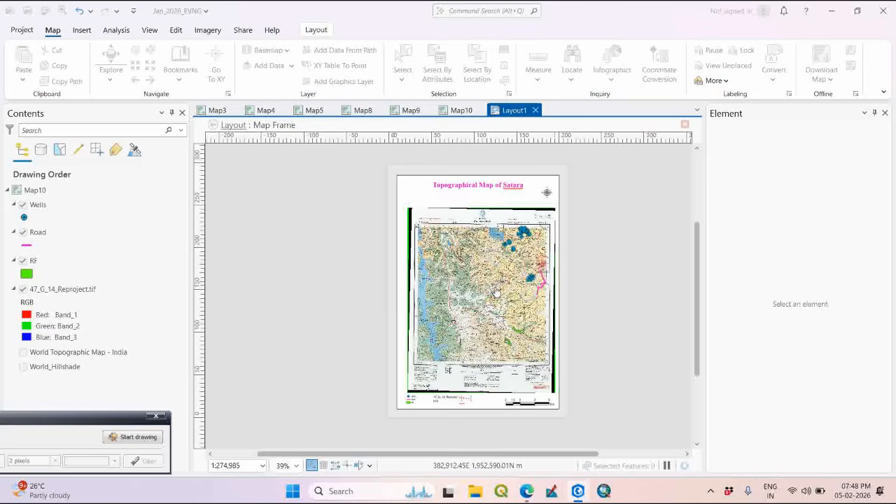
scroll(495, 286, "down", 1)
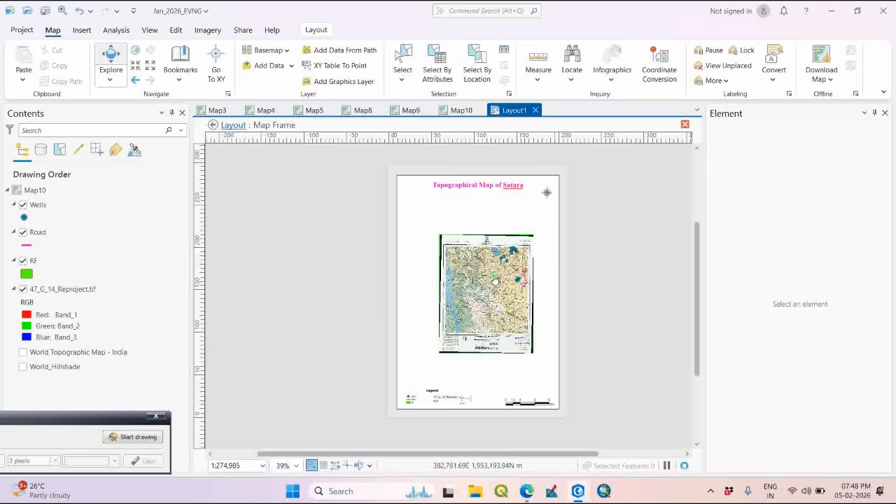
left_click_drag(485, 261, 471, 259)
scroll(480, 280, "up", 1)
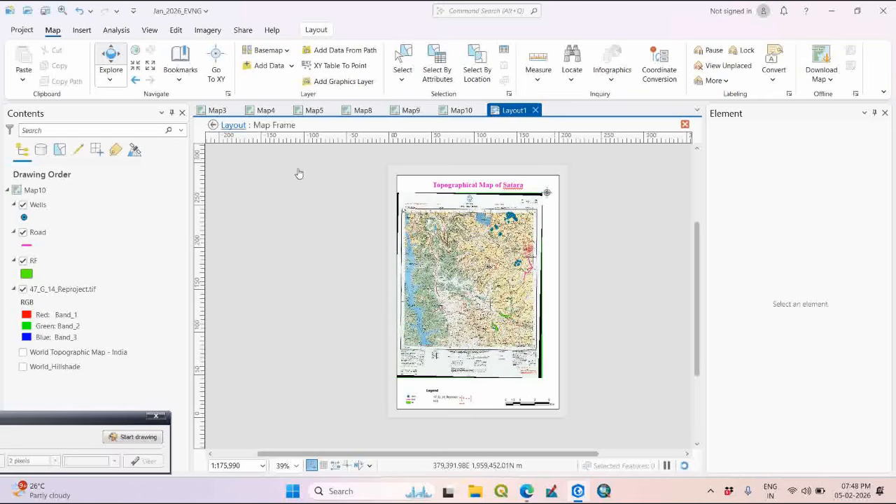
- Set the map's scale to 1:211,188 so the toposheet fits between the title and legend, and close the frame's activation
left_click(139, 65)
left_click(149, 68)
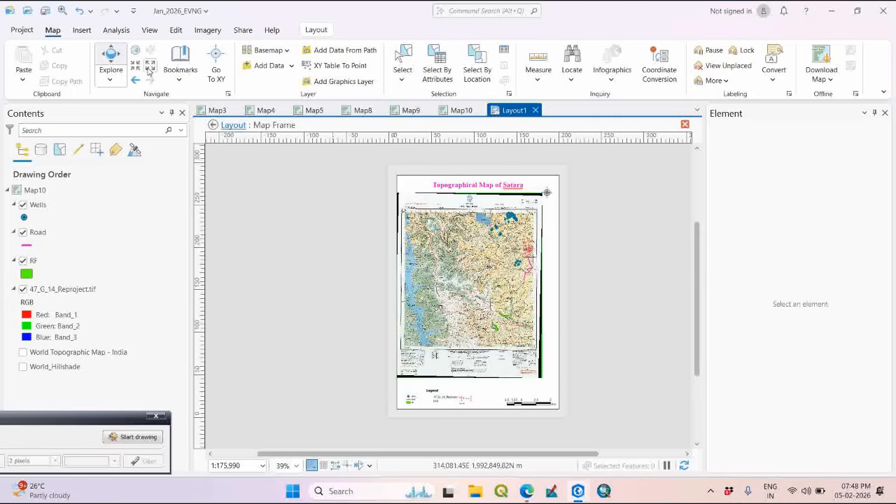
scroll(480, 253, "down", 1)
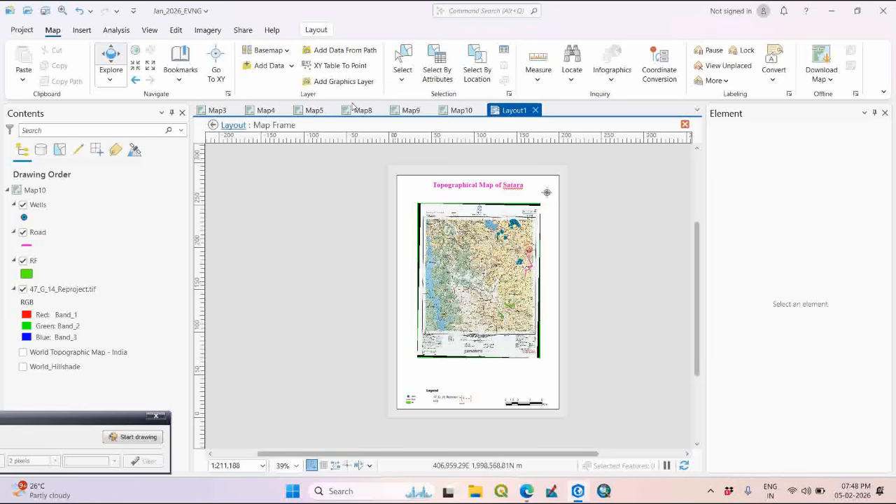
left_click(318, 31)
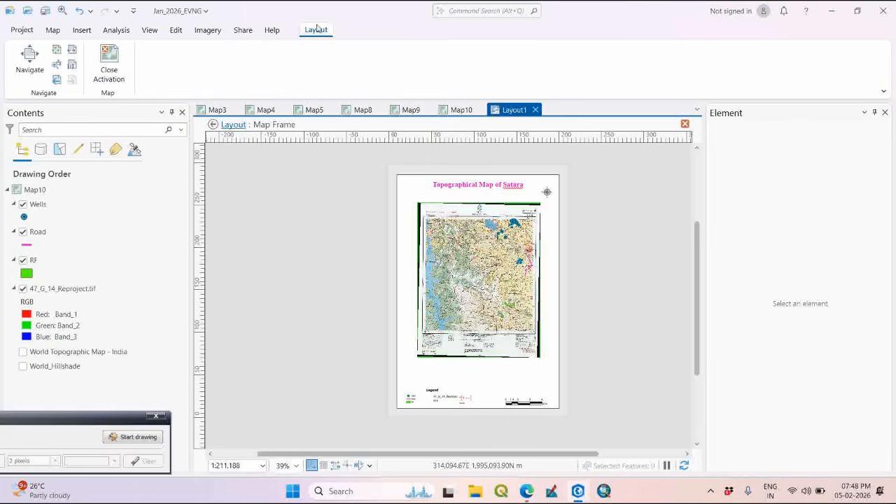
left_click(114, 79)
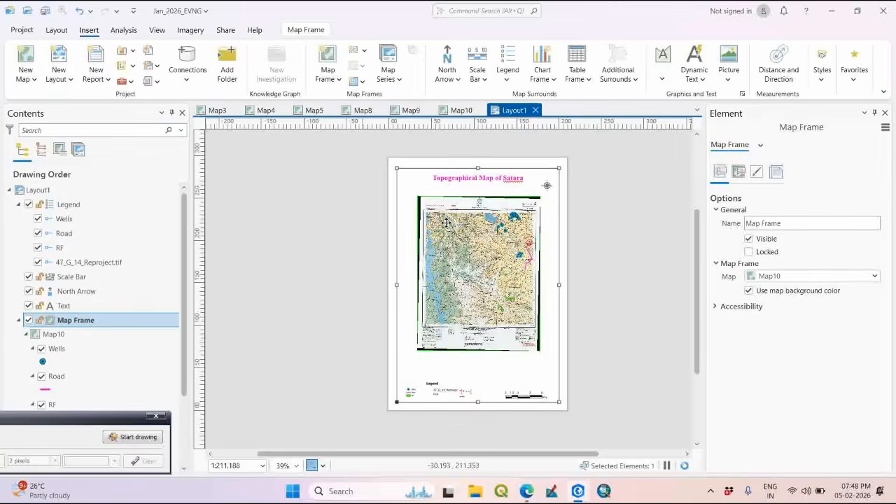
scroll(481, 223, "up", 2)
scroll(452, 274, "down", 3)
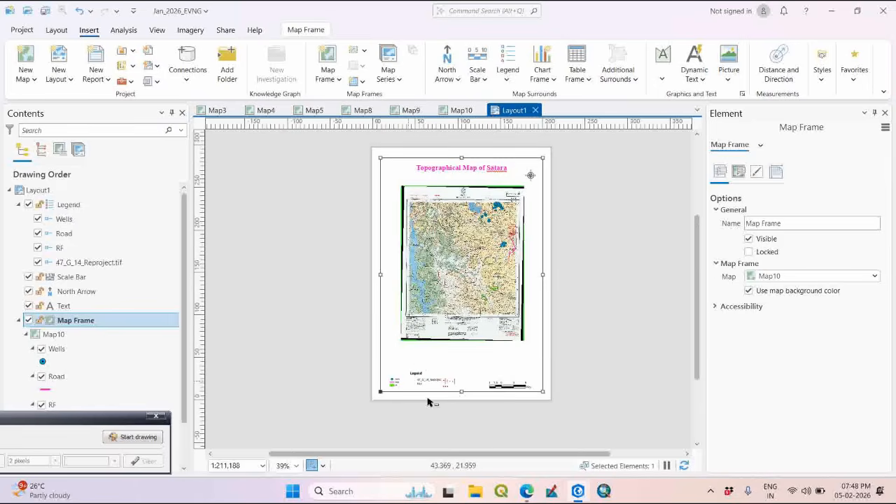
scroll(420, 386, "up", 4)
left_click_drag(377, 382, 359, 368)
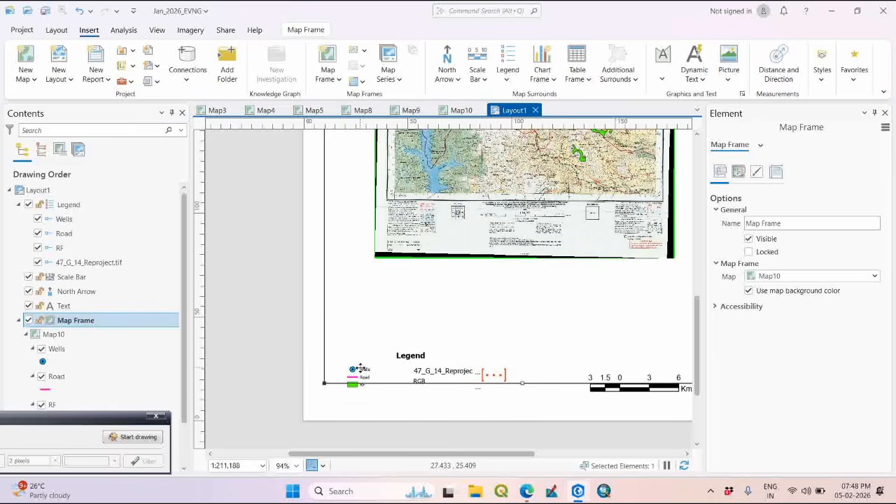
key("ctrl+z")
key("Escape")
- Move the legend up into the blank area below the toposheet and enlarge it to about 93 by 43 mm
left_click_drag(404, 374, 415, 326)
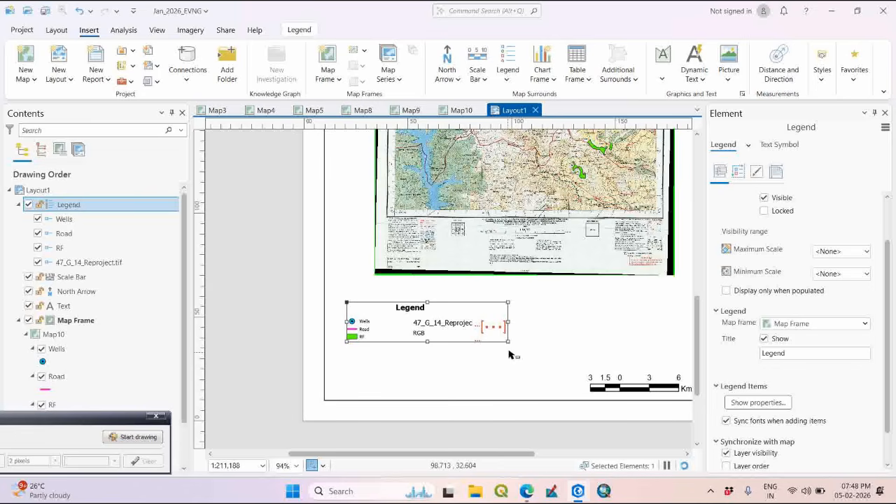
left_click_drag(510, 343, 520, 394)
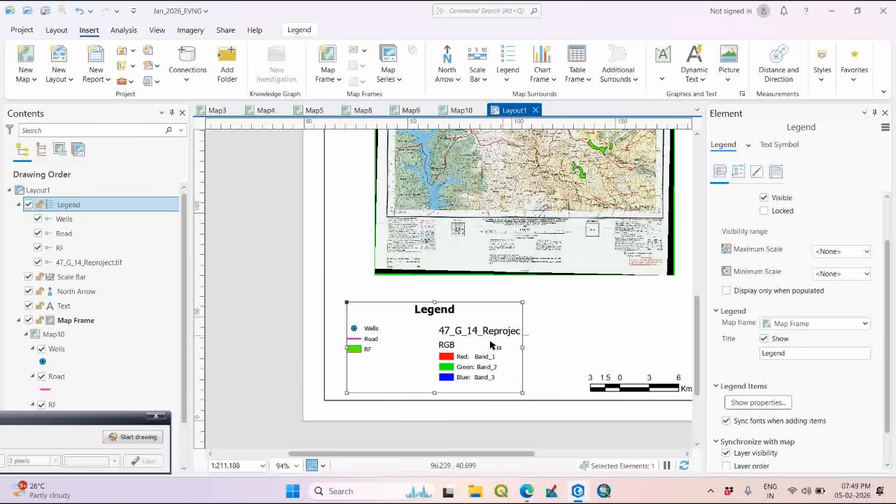
left_click_drag(523, 350, 550, 347)
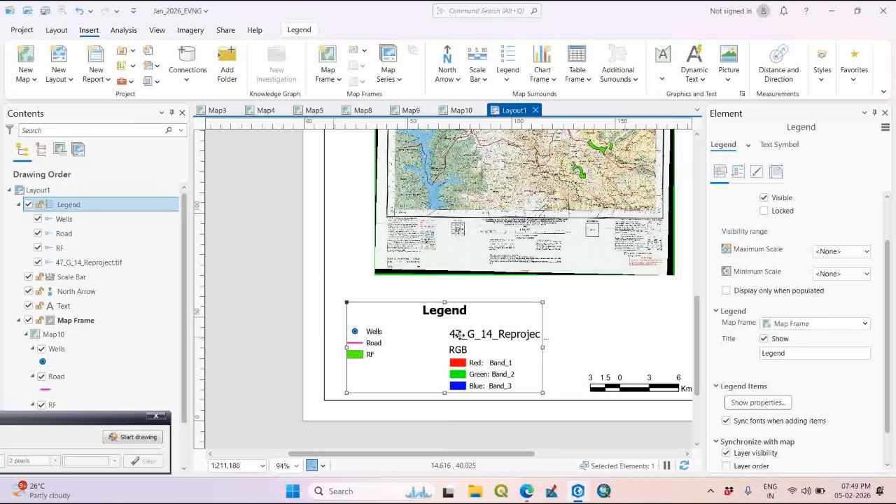
- Move the legend off the page into the empty area beside the page's left edge
scroll(438, 337, "down", 3)
left_click_drag(532, 316, 319, 259)
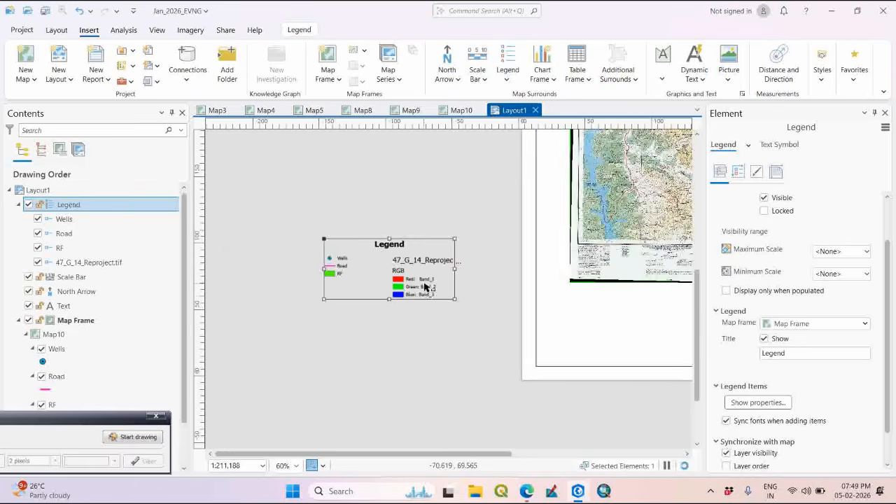
scroll(362, 281, "up", 5)
scroll(537, 294, "down", 3)
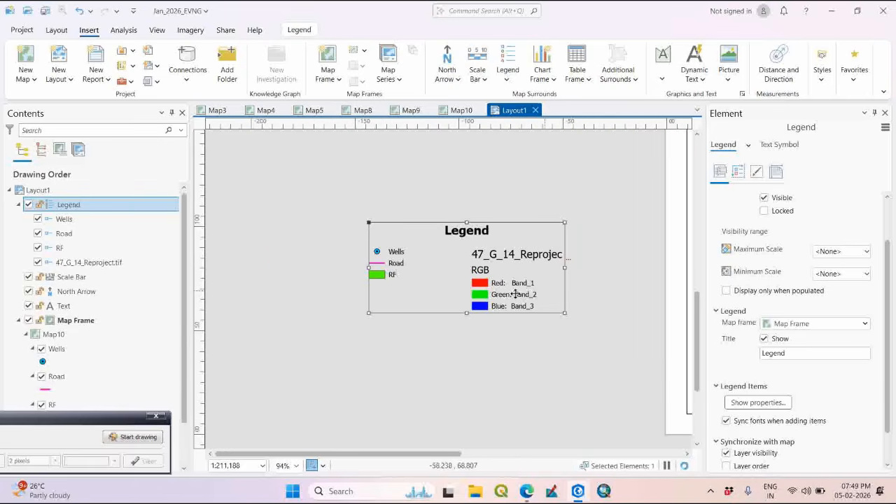
scroll(524, 294, "up", 1)
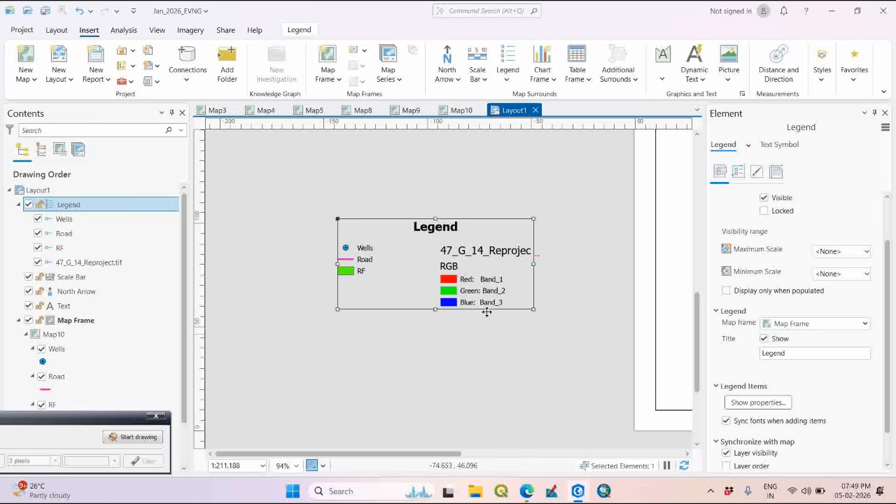
- Try to enlarge the legend from its lower-right corner and undo the change
left_click_drag(532, 306, 564, 315)
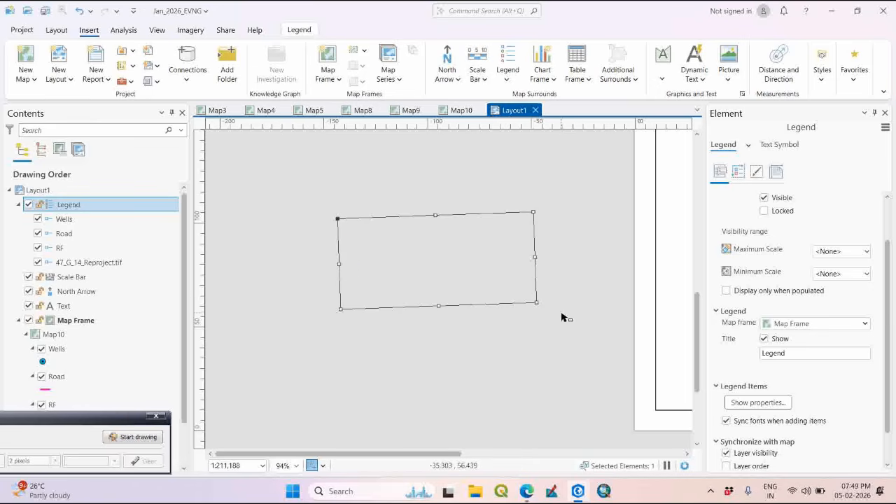
key("ctrl+z")
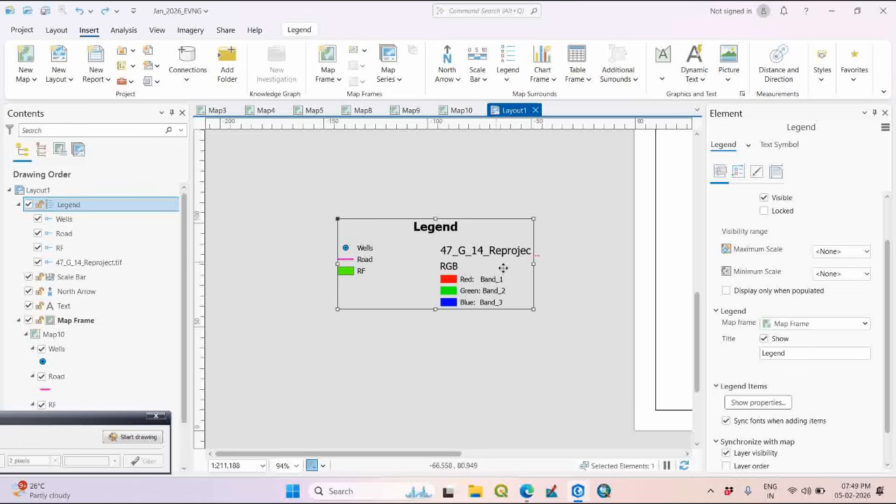
- Convert the off-page legend to graphics and select the whole legend group
left_click_drag(500, 256, 489, 250)
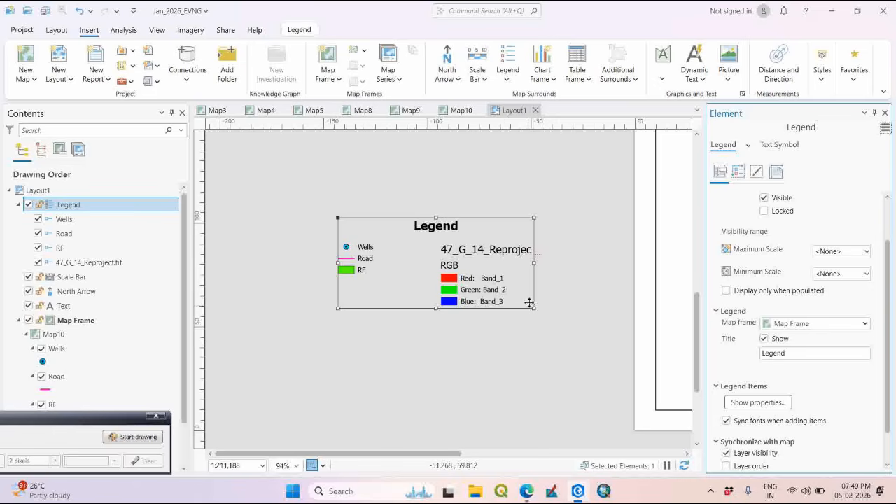
right_click(490, 276)
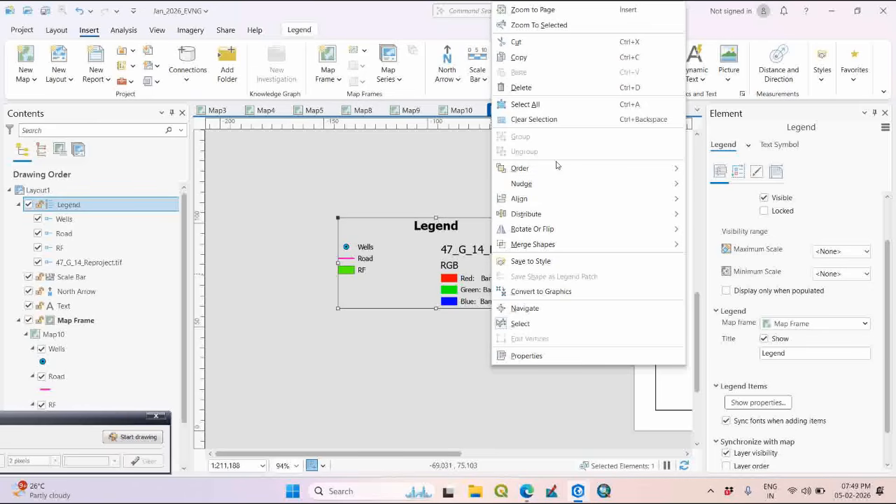
left_click(553, 294)
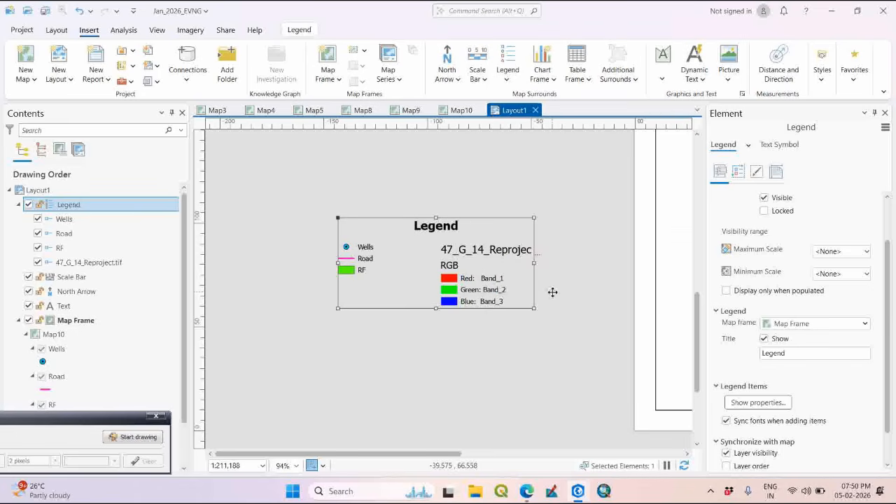
left_click(564, 196)
left_click(471, 272)
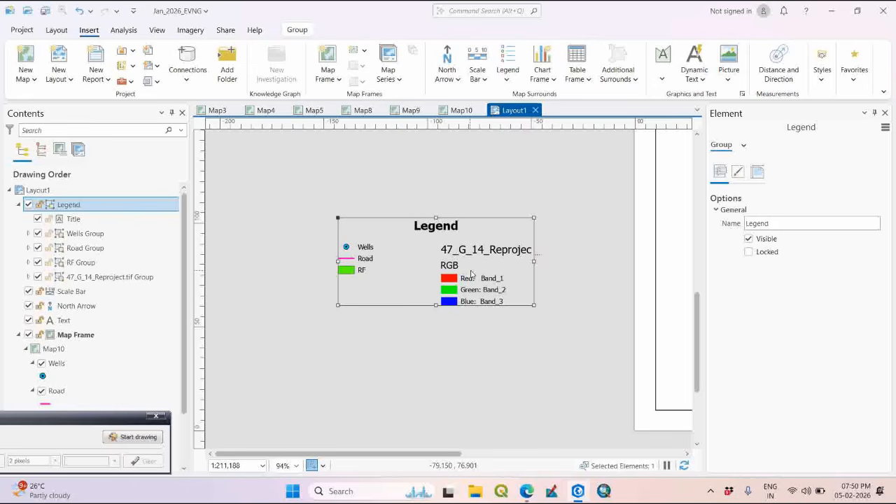
- Ungroup the Legend group into its title and separate entry groups, and clear the selection
right_click(471, 273)
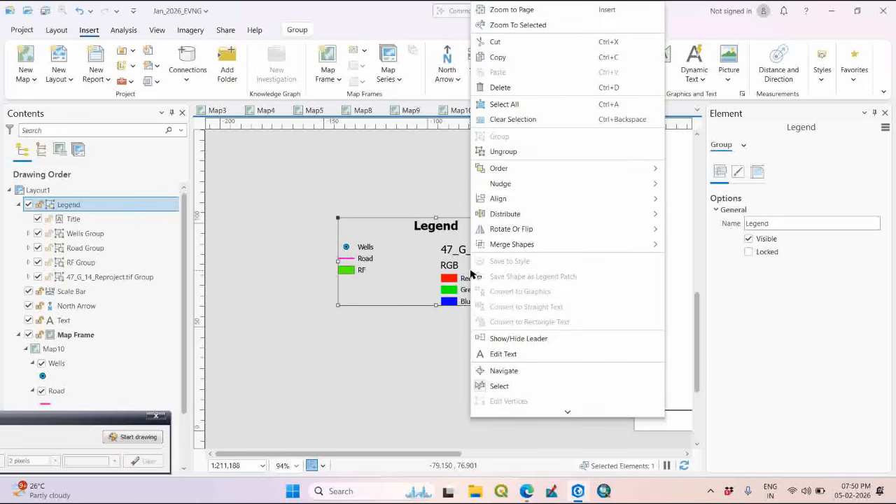
left_click(416, 378)
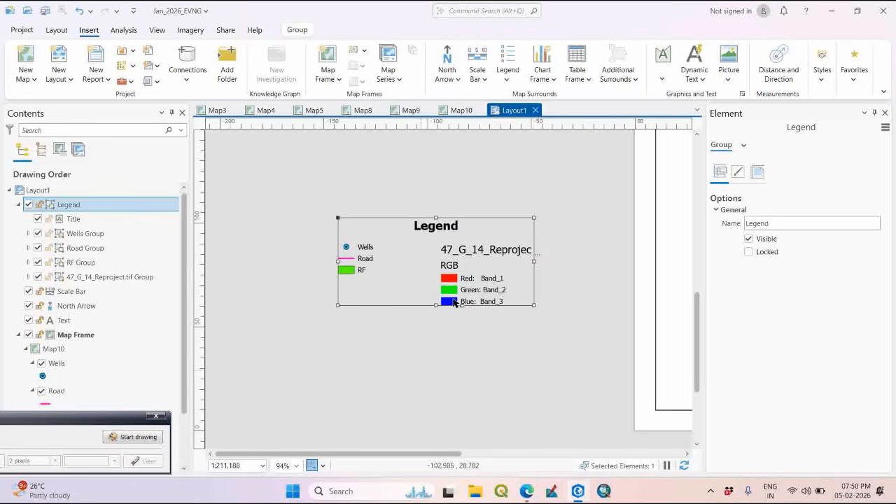
left_click_drag(469, 269, 471, 270)
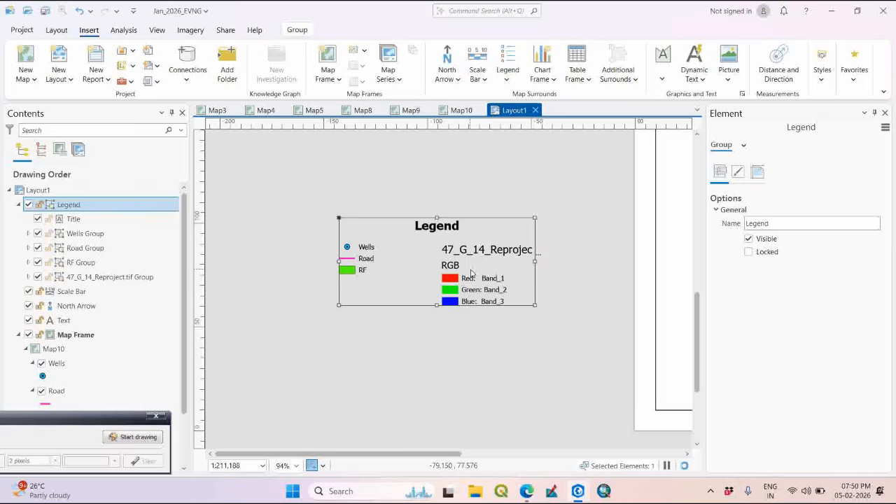
right_click(470, 270)
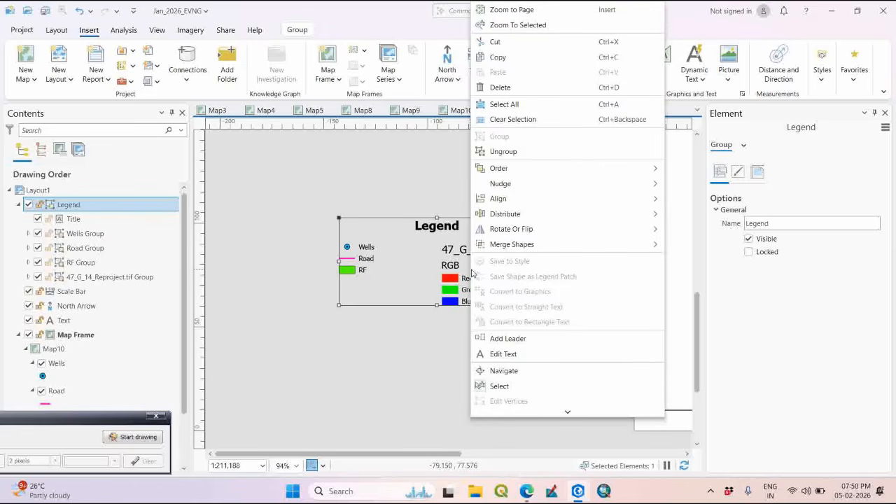
left_click(553, 153)
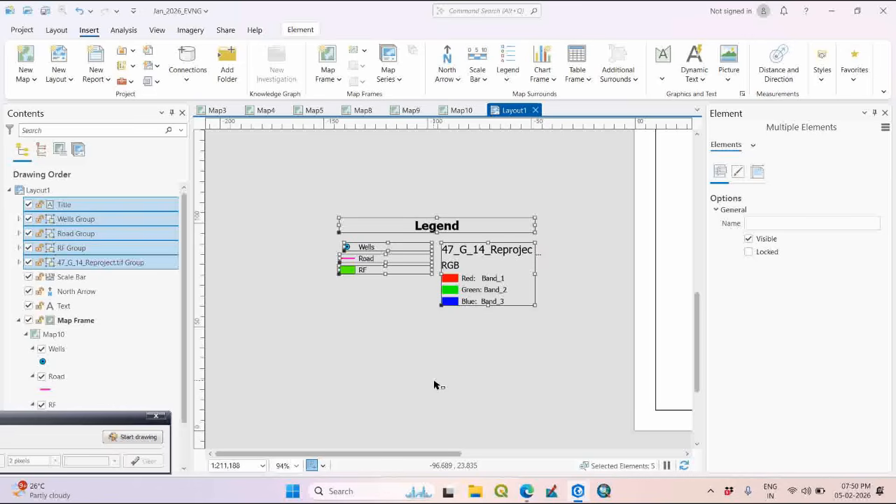
left_click(440, 378)
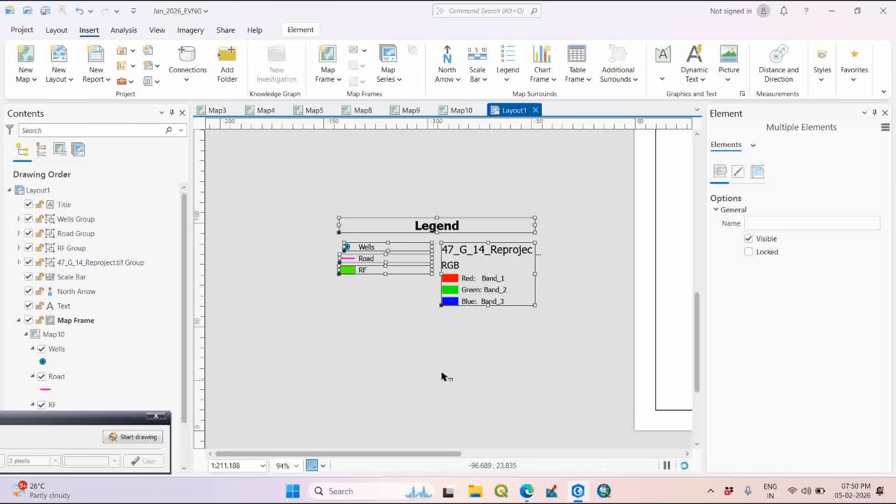
- Change the 47_G_14_Reproject.tif label in the legend to Toposheet
left_click(497, 254)
left_click(497, 255)
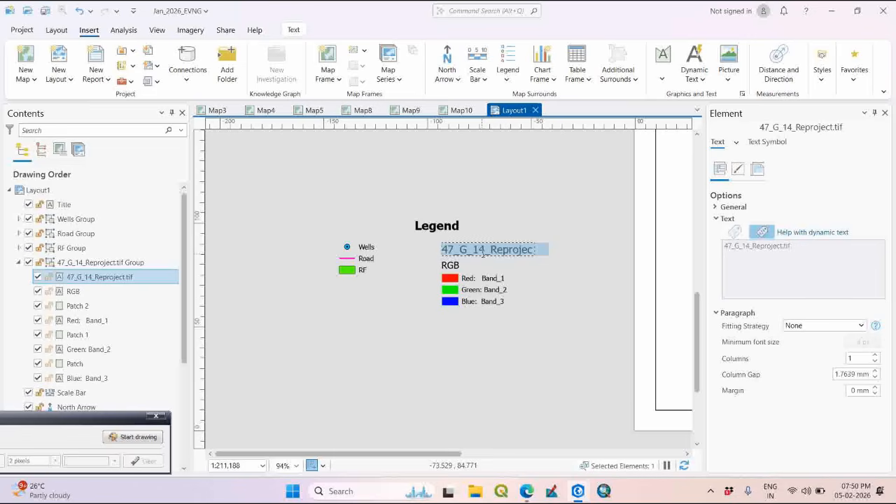
left_click(375, 372)
type("Topo")
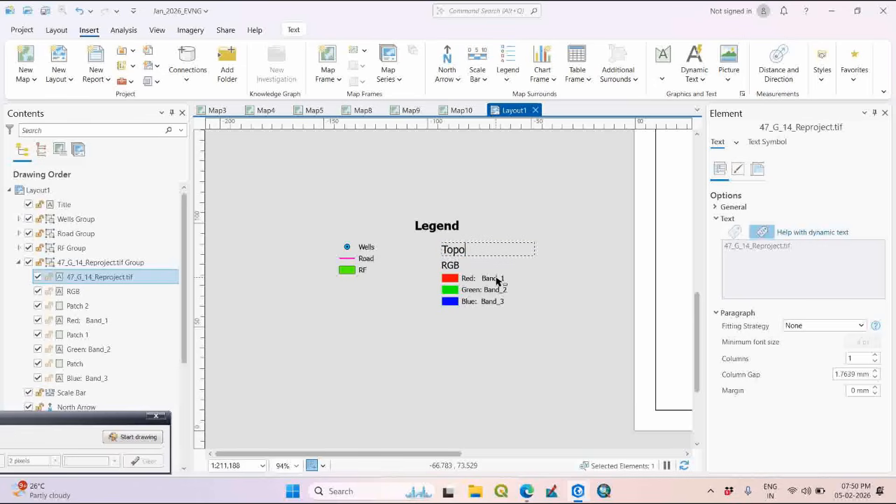
type("sheet")
key("Escape")
left_click(457, 292)
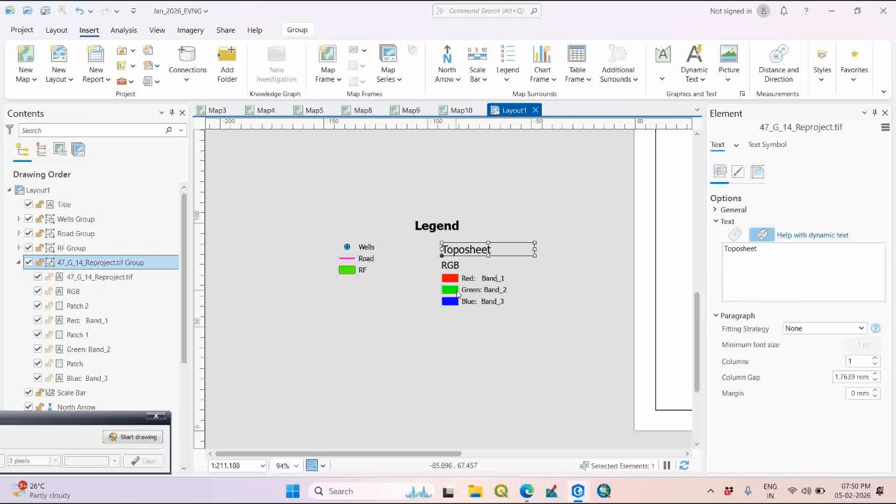
right_click(458, 291)
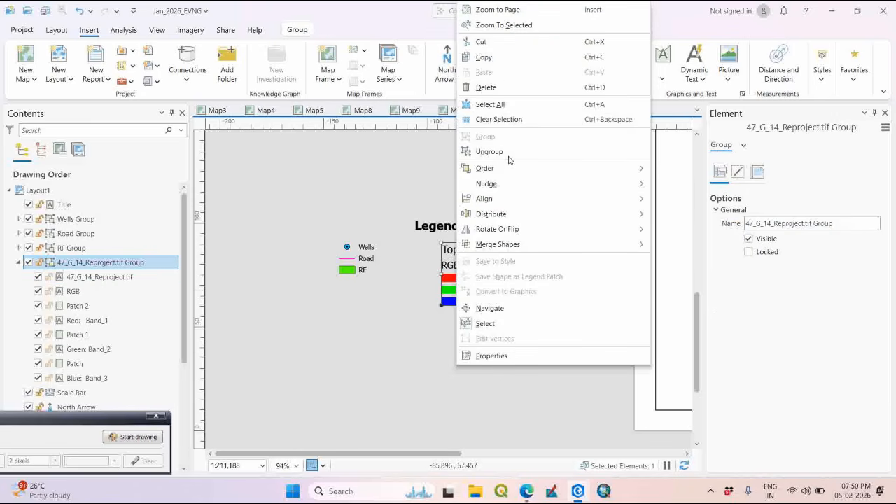
left_click(430, 200)
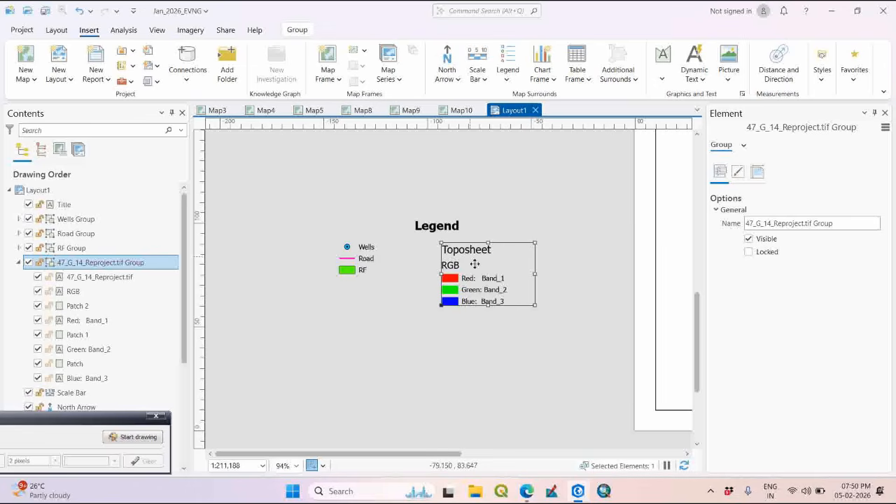
right_click(454, 290)
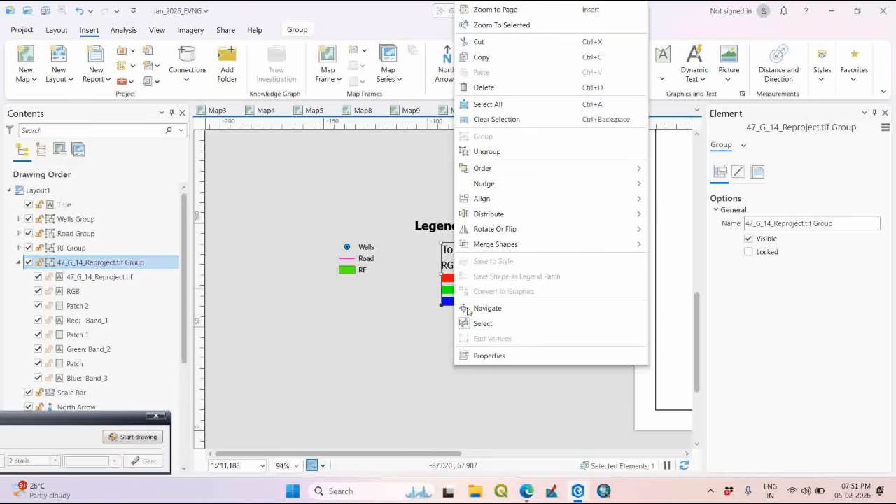
left_click(405, 365)
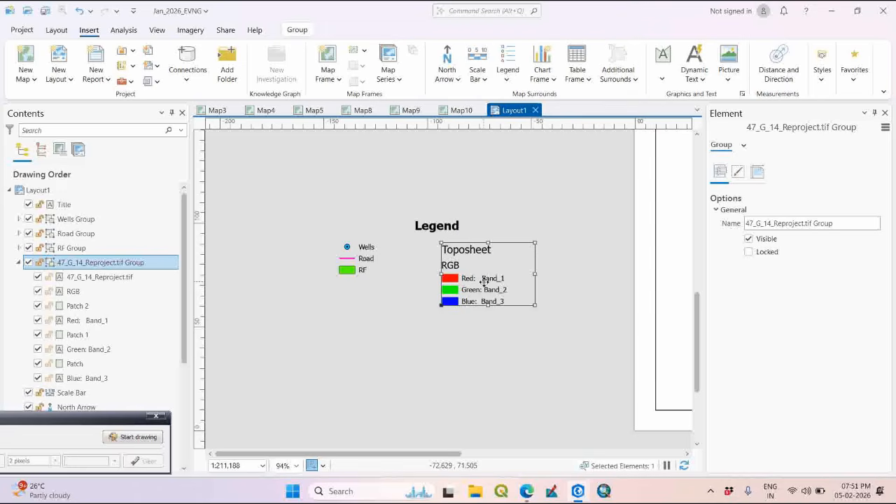
right_click(469, 281)
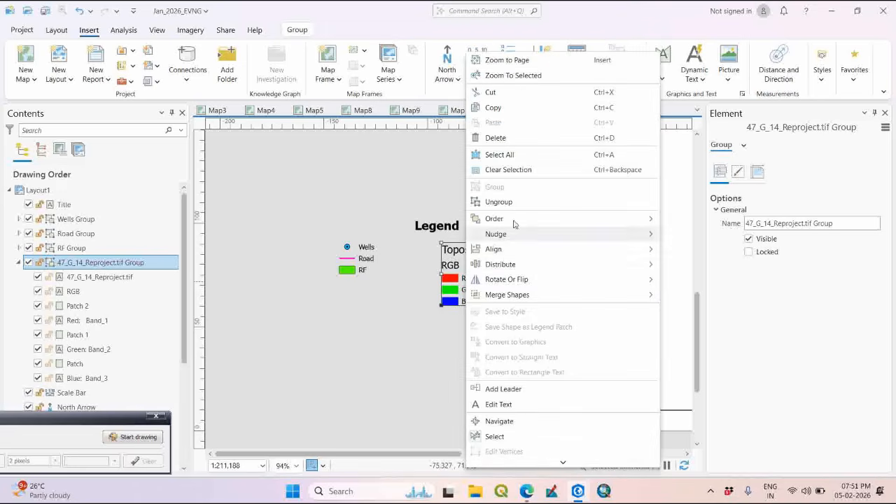
left_click(416, 189)
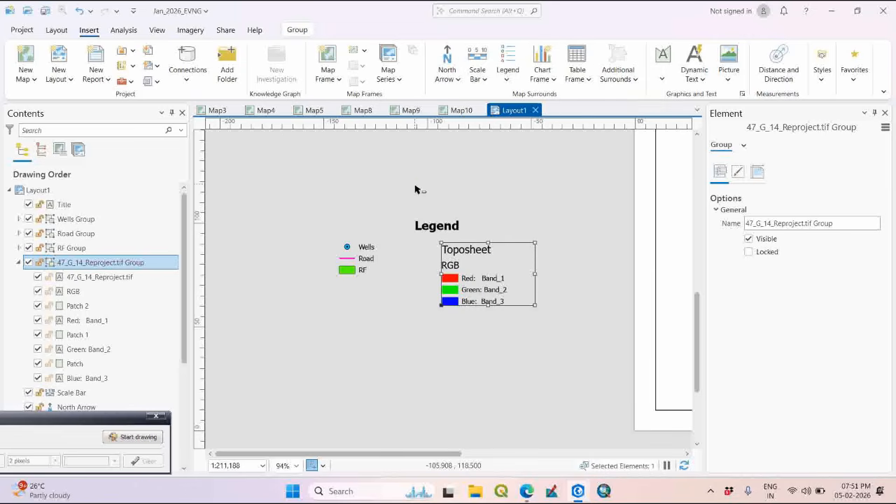
double_click(475, 249)
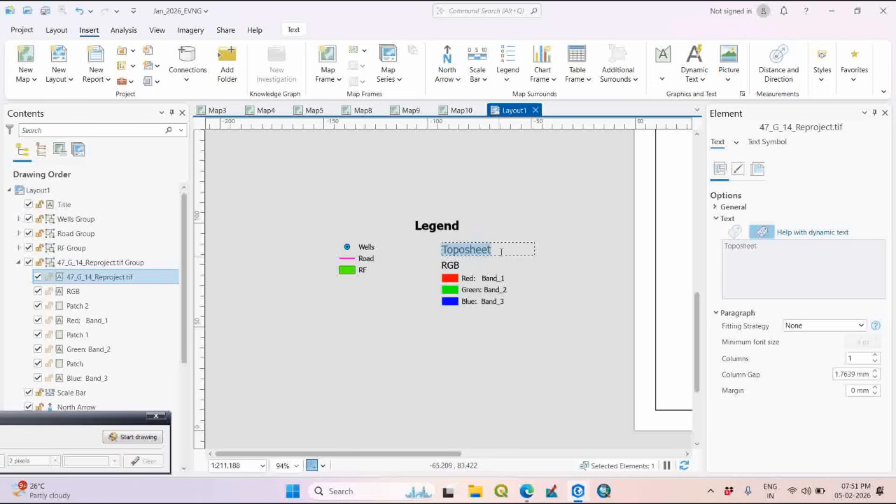
left_click(504, 248)
left_click_drag(503, 248, 441, 255)
key("Escape")
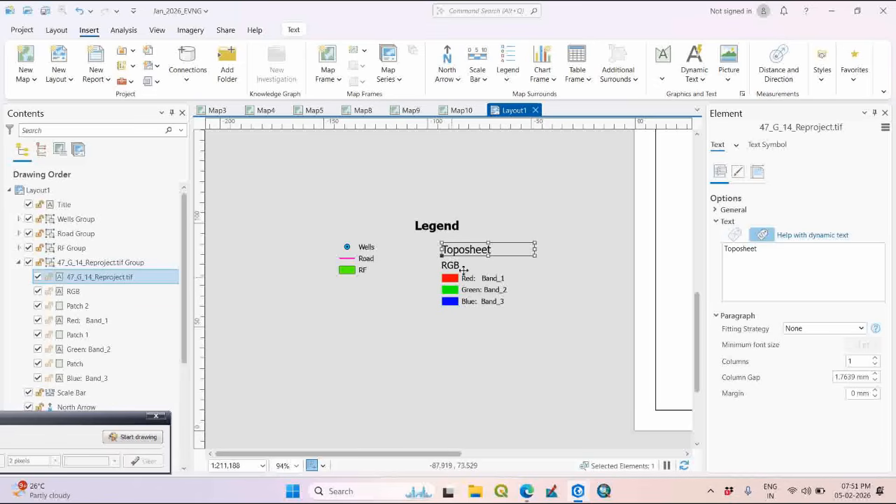
- Delete the Toposheet RGB group from the legend and undo the deletion
left_click(446, 301)
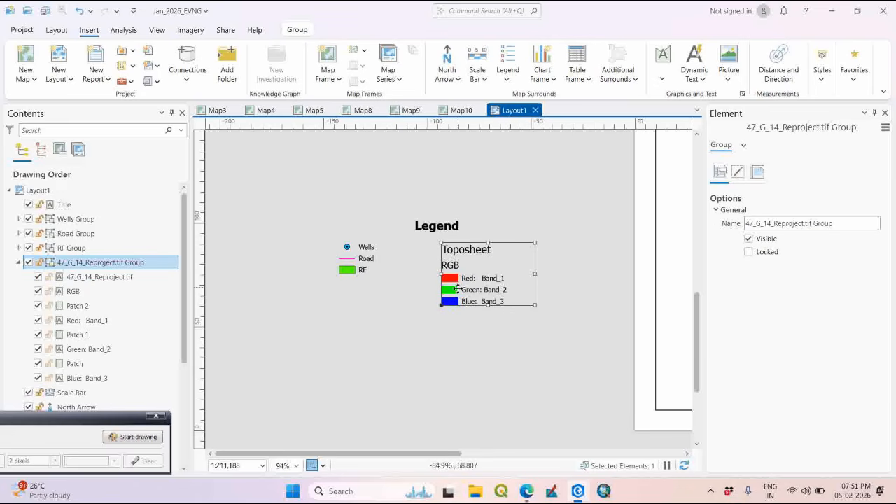
key("Delete")
scroll(420, 276, "up", 2)
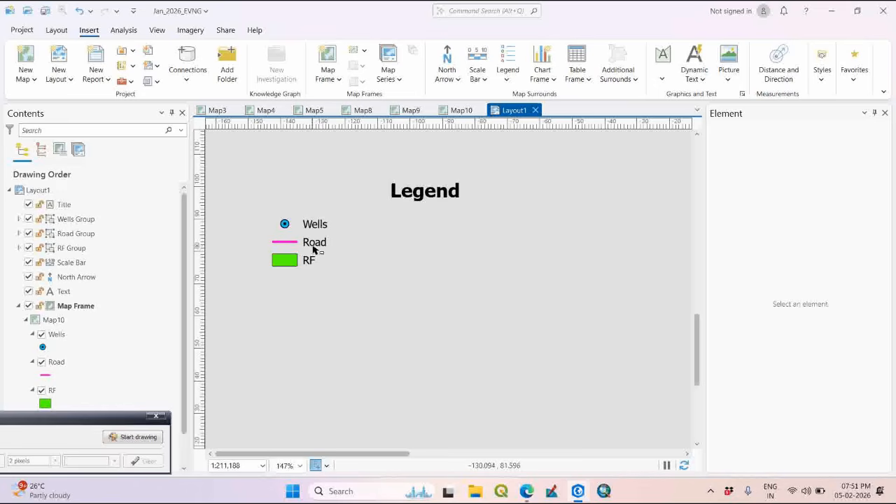
scroll(353, 273, "down", 2)
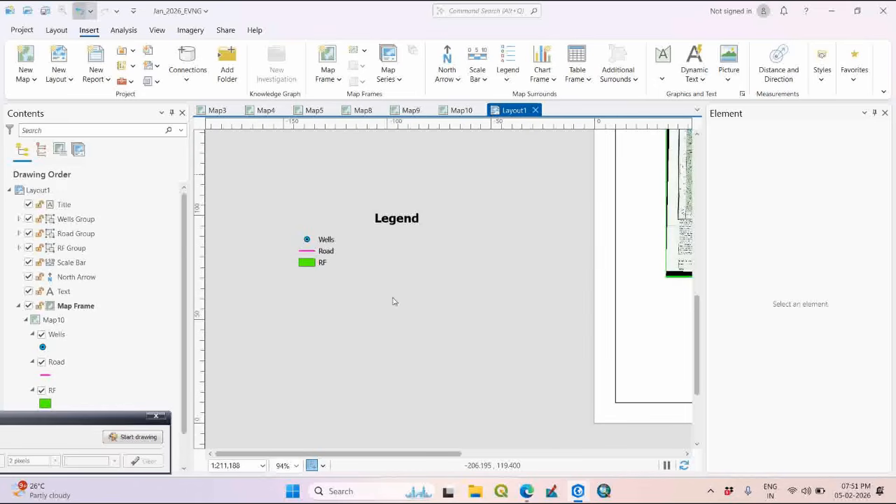
- Move the Toposheet group aside and arrange the Wells, Road and RF entries in a tight column beneath the Legend title
mouse_move(429, 272)
left_mouse_down()
mouse_move(389, 271)
mouse_move(424, 268)
left_mouse_up()
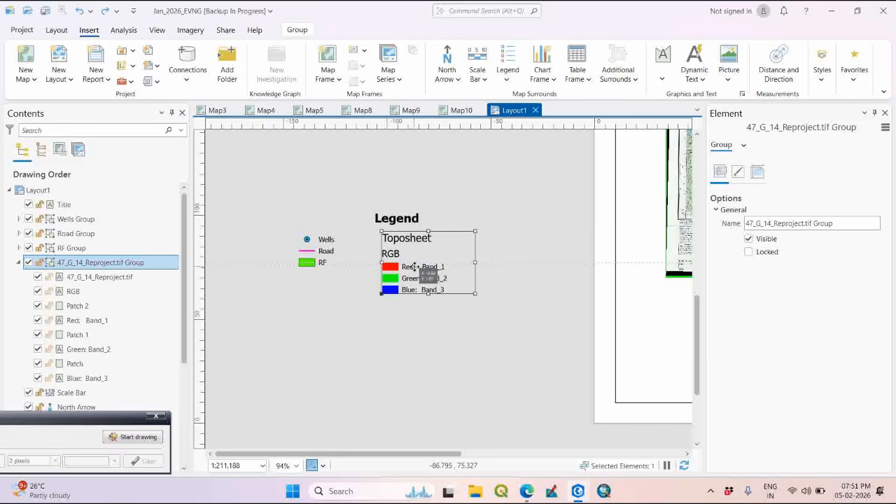
left_click(322, 239)
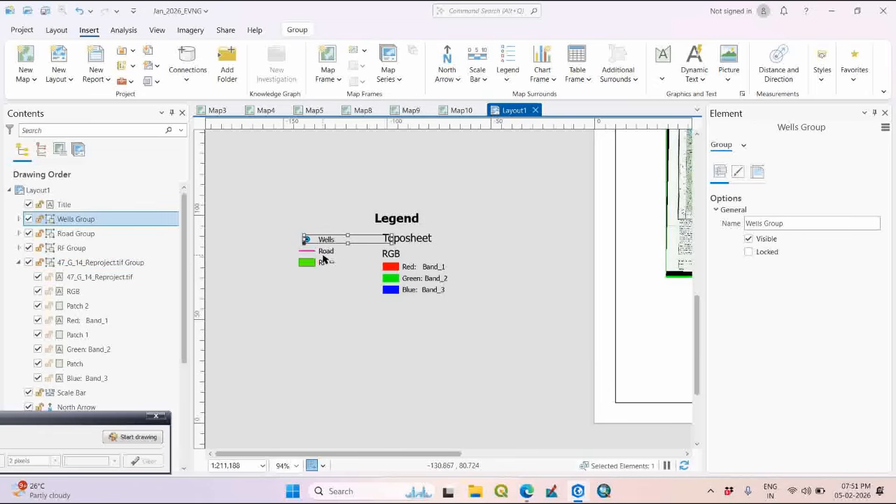
left_click_drag(399, 278, 446, 274)
left_click_drag(318, 240, 357, 255)
scroll(357, 256, "up", 5)
scroll(357, 256, "down", 5)
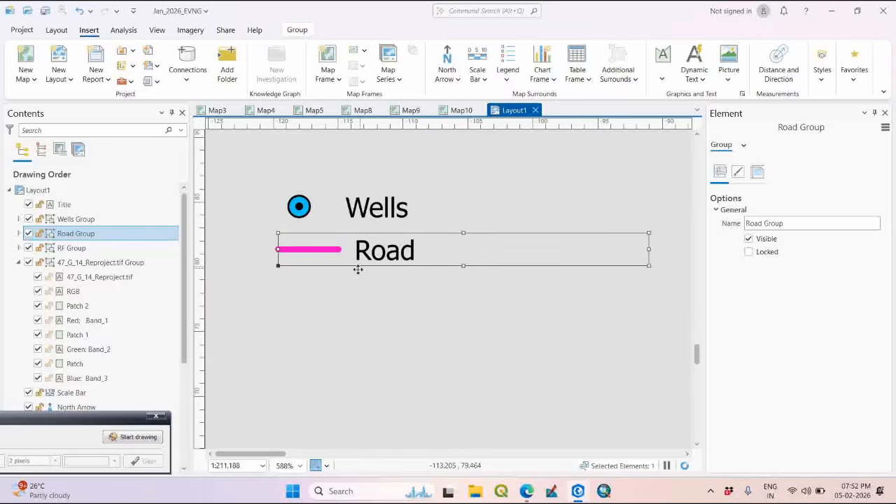
left_click_drag(270, 278, 370, 308)
left_click_drag(396, 254, 409, 258)
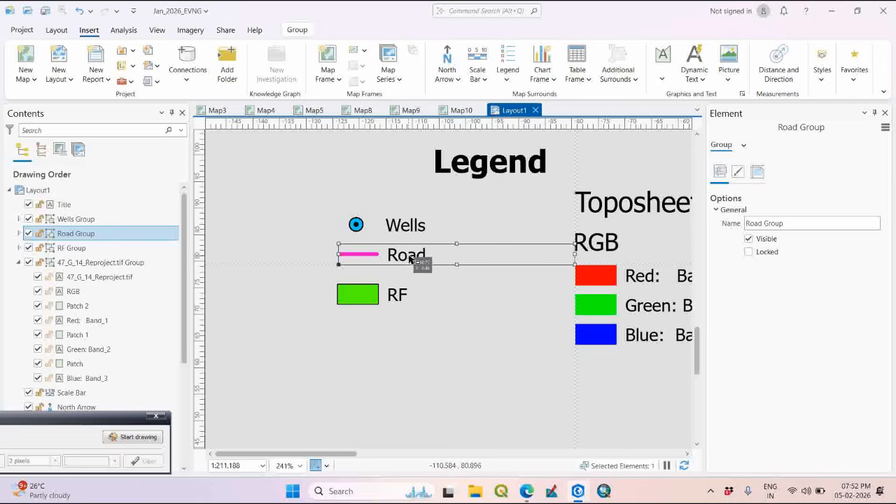
left_click_drag(410, 259, 409, 259)
mouse_move(397, 297)
left_mouse_down()
mouse_move(406, 296)
mouse_move(398, 289)
left_mouse_up()
left_click(307, 254)
scroll(306, 256, "down", 5)
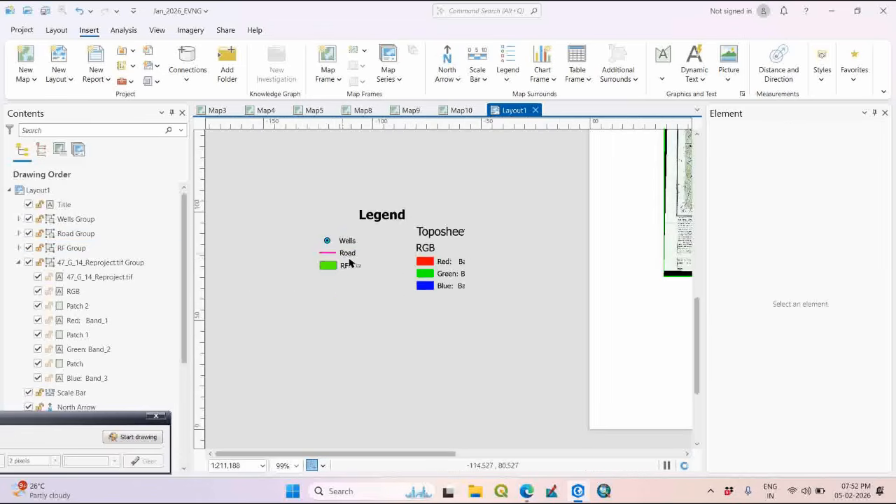
- Move the Toposheet group close beside the Wells, Road and RF entries and scale it down slightly, keeping its text readable
left_click(453, 263)
left_click_drag(459, 261, 416, 274)
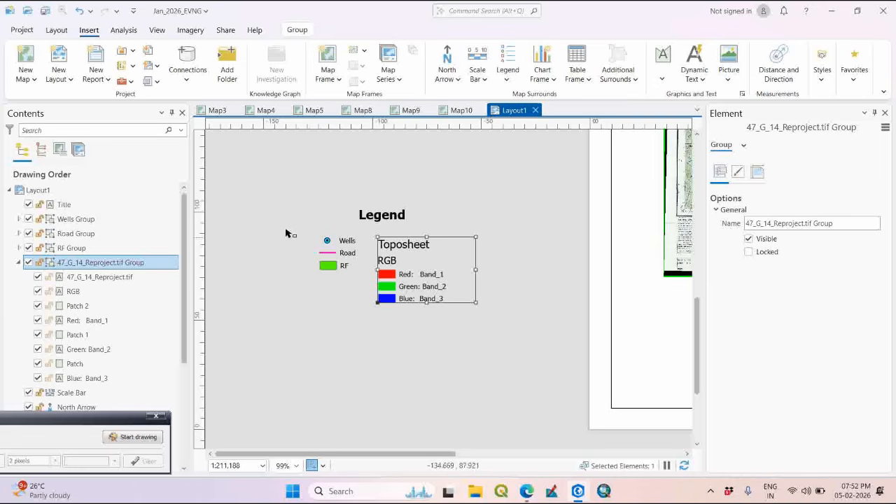
left_click_drag(475, 302, 451, 286)
left_click(452, 289)
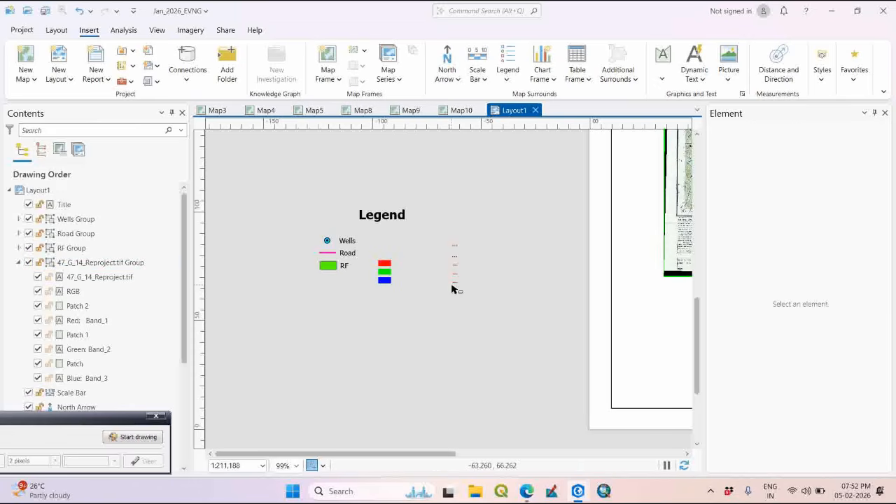
left_click(410, 270)
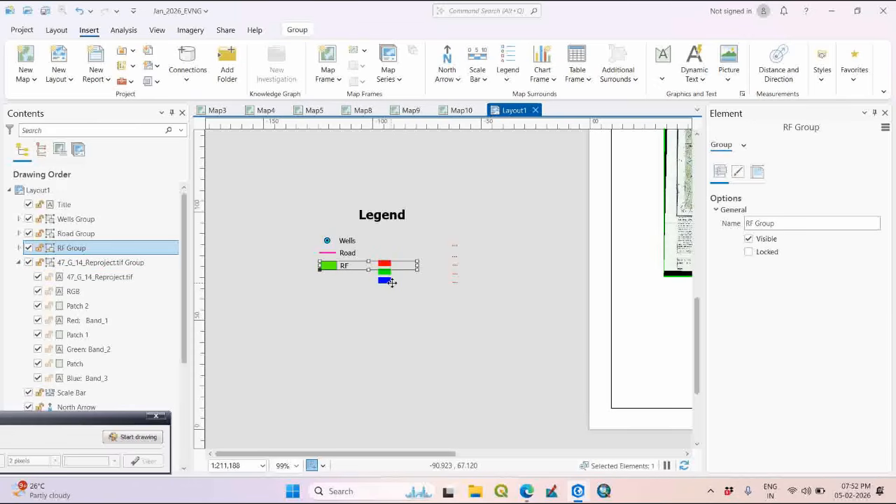
left_click(387, 280)
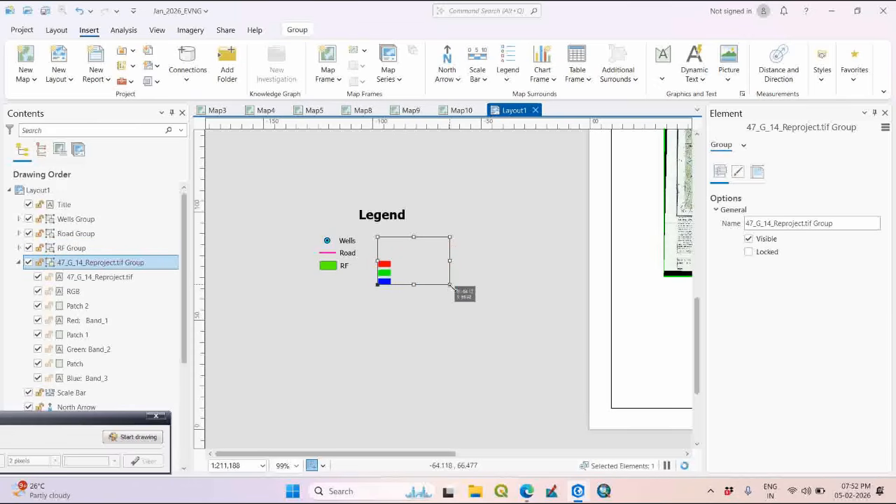
left_click(450, 283)
left_click(396, 274)
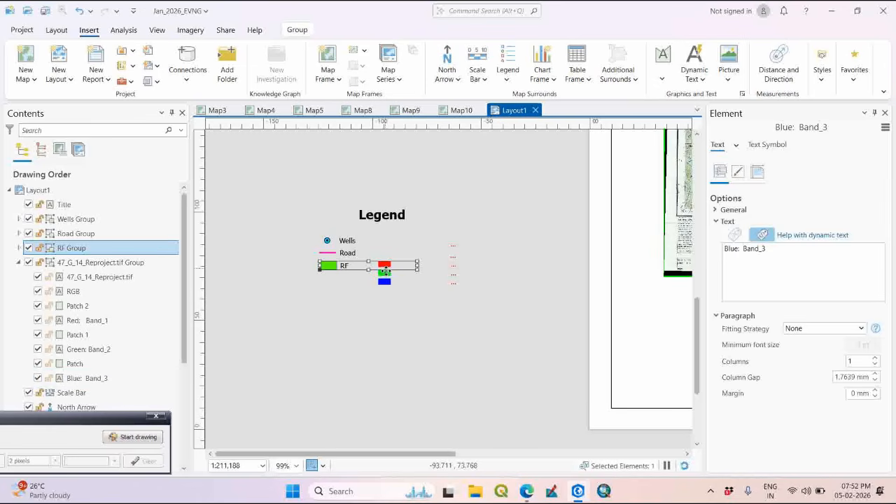
left_click(402, 304)
left_click(445, 274)
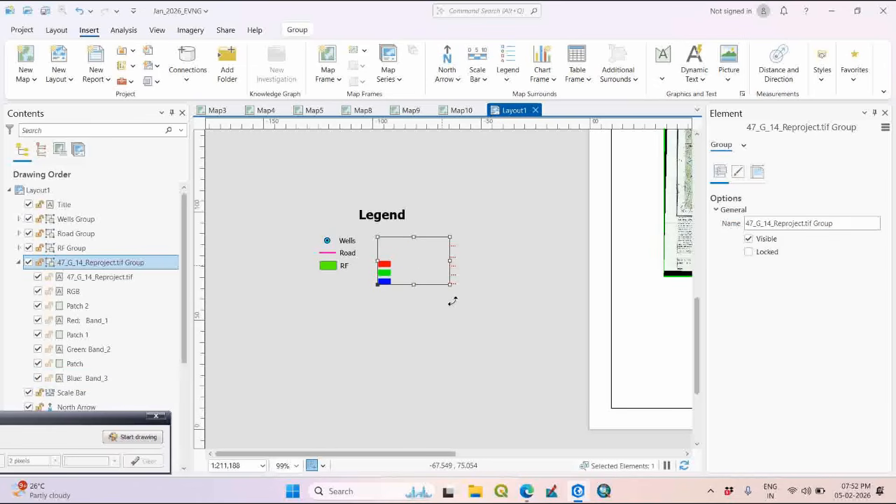
left_click_drag(453, 283, 460, 291)
left_click(399, 340)
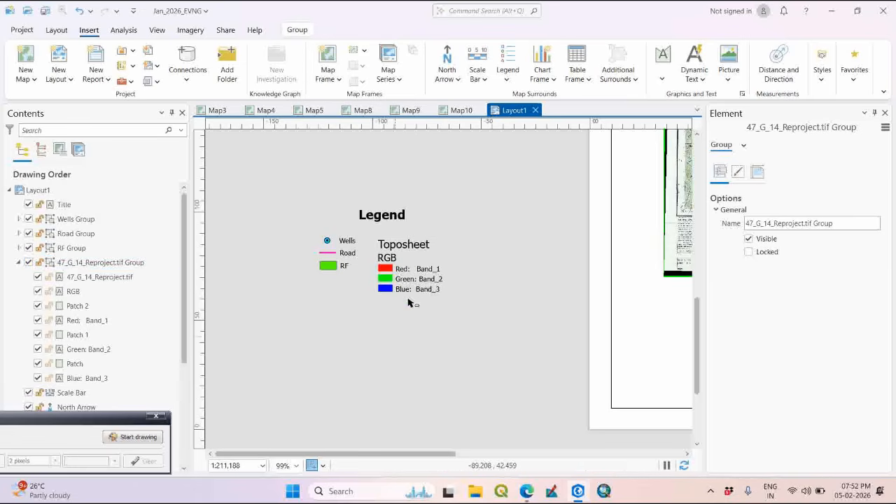
left_click(408, 279)
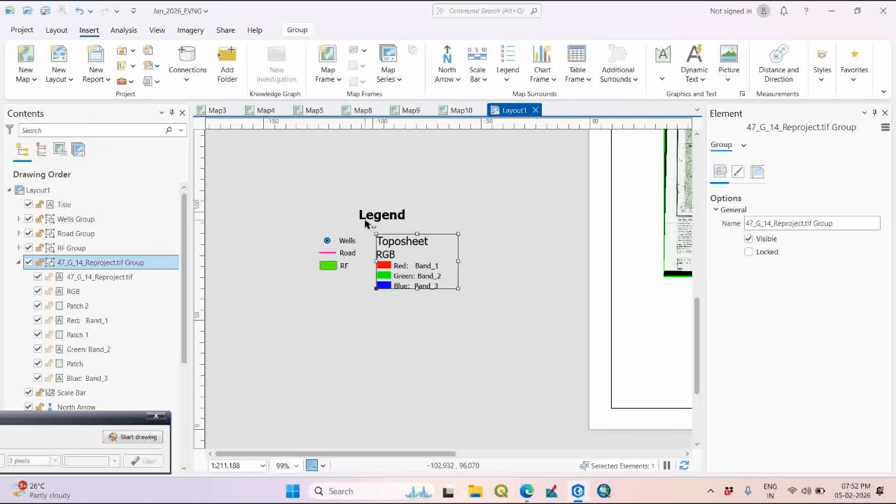
- Select the Legend title, the Wells, Road and RF entries and the Toposheet group, and combine them into one group
left_click_drag(294, 200, 521, 333)
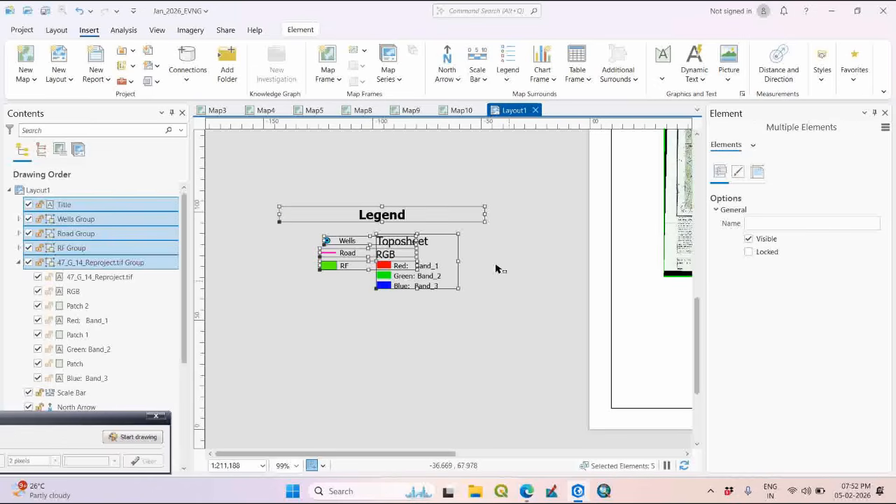
right_click(410, 266)
left_click(357, 333)
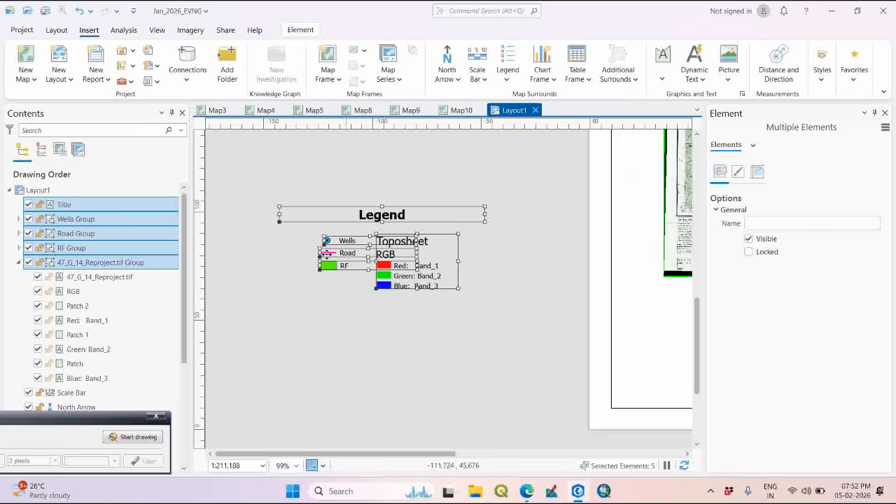
left_click(286, 200)
left_click_drag(283, 192, 498, 339)
right_click(401, 255)
left_click(444, 174)
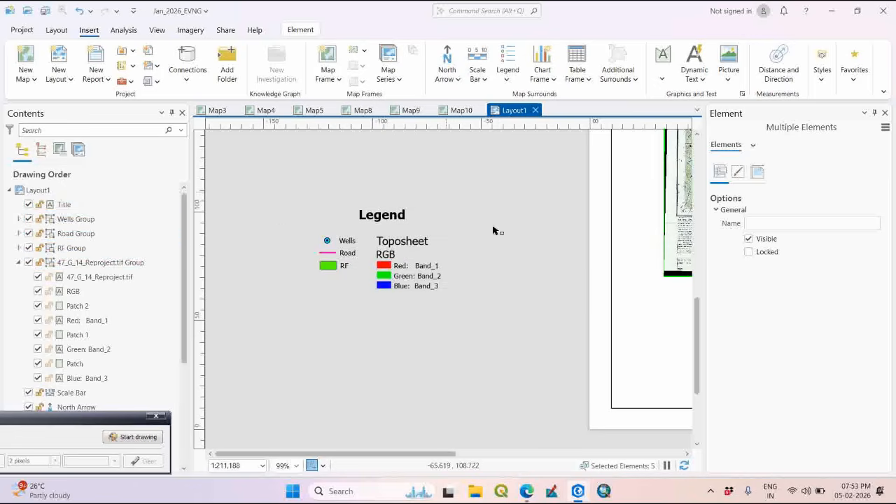
left_click(438, 341)
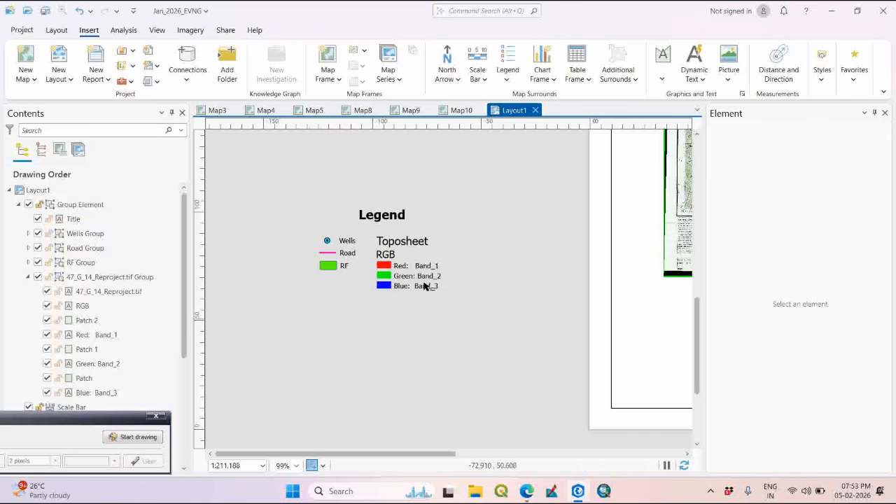
- Move the grouped legend onto the page, inside the lower-left corner of the map frame beneath the toposheet
scroll(408, 312, "down", 2)
scroll(408, 312, "down", 3)
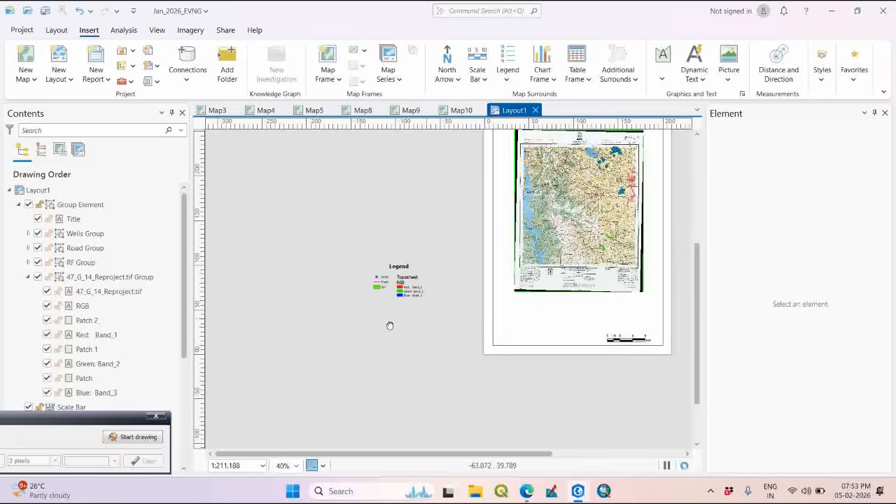
left_click(333, 290)
left_click_drag(333, 291, 482, 337)
scroll(494, 342, "up", 4)
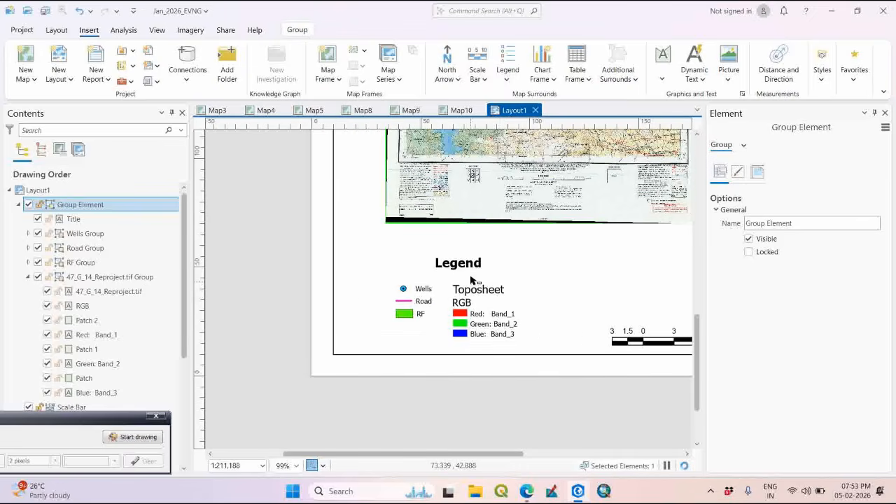
left_click(250, 270)
- Give the legend group a black border
left_click(487, 301)
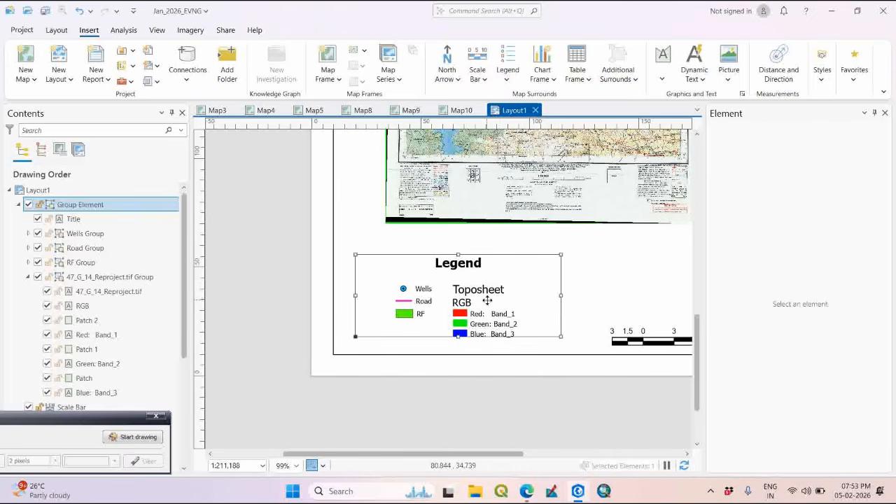
left_click(758, 171)
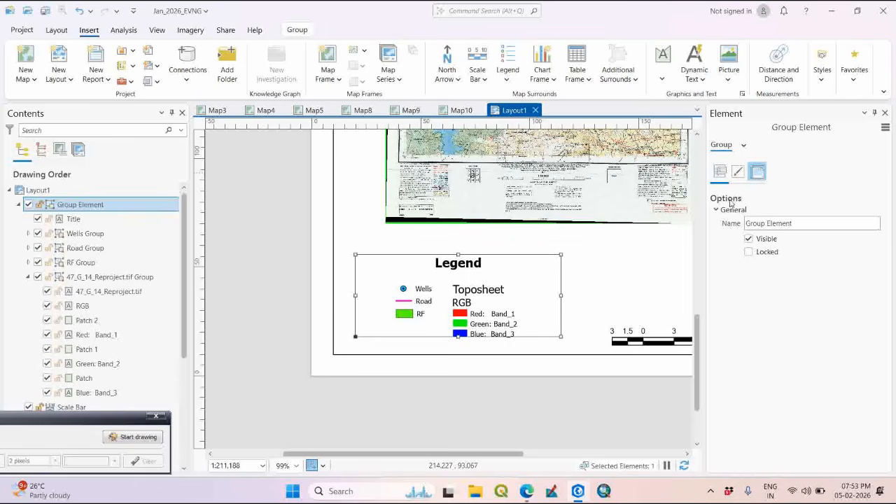
left_click(738, 172)
left_click(738, 181)
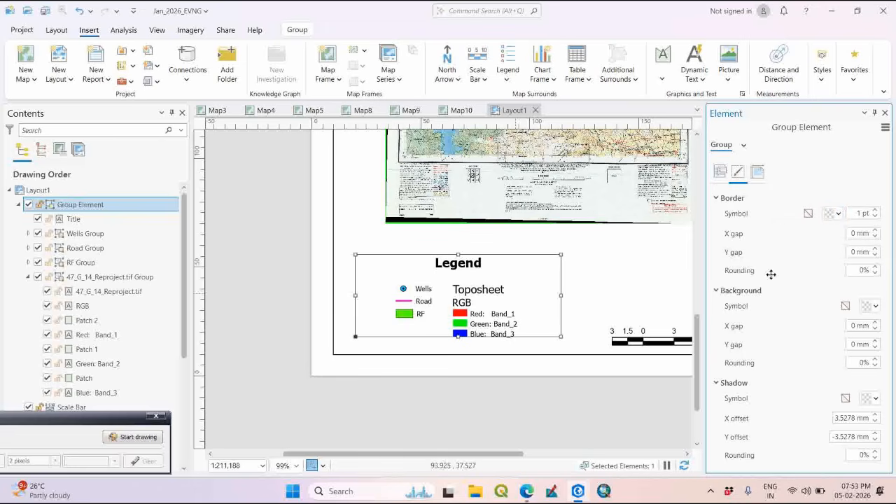
left_click(839, 215)
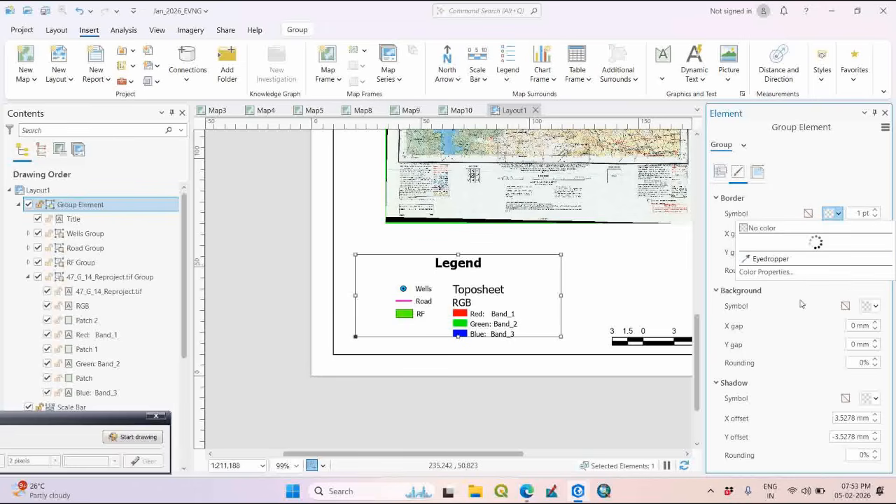
left_click(747, 358)
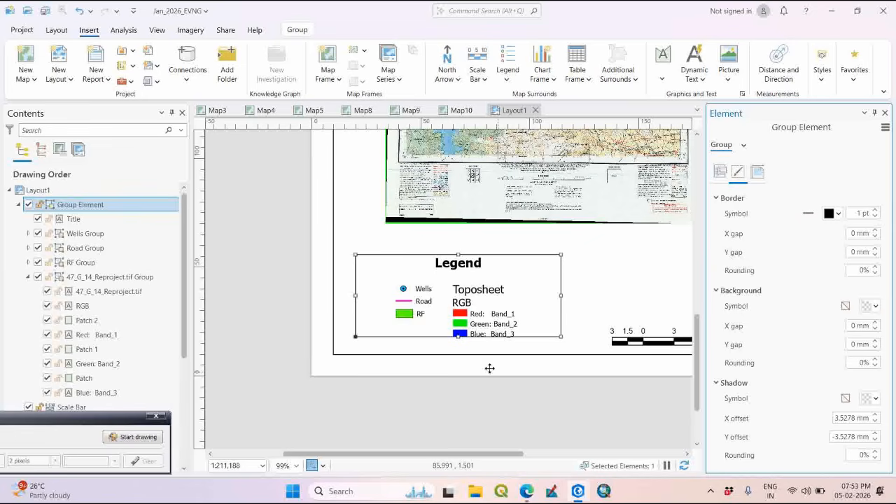
- Set the Y gap of the legend group's border to 3 mm
scroll(466, 339, "up", 3)
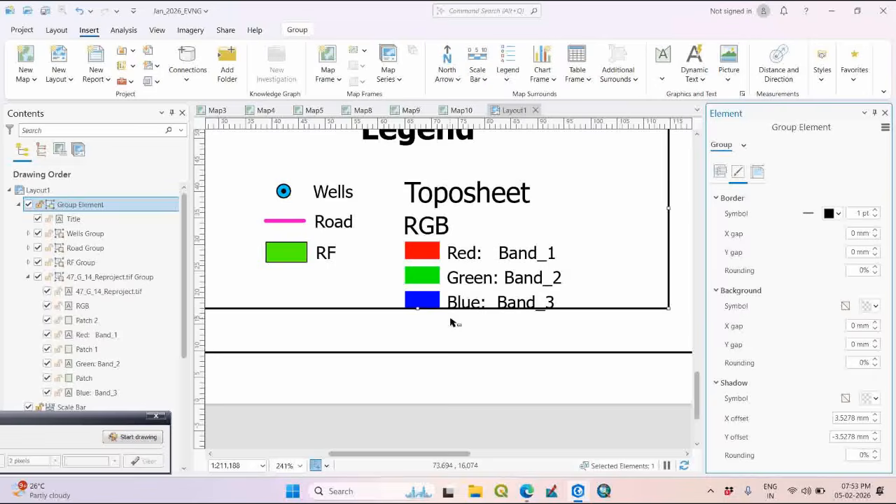
scroll(452, 315, "down", 2)
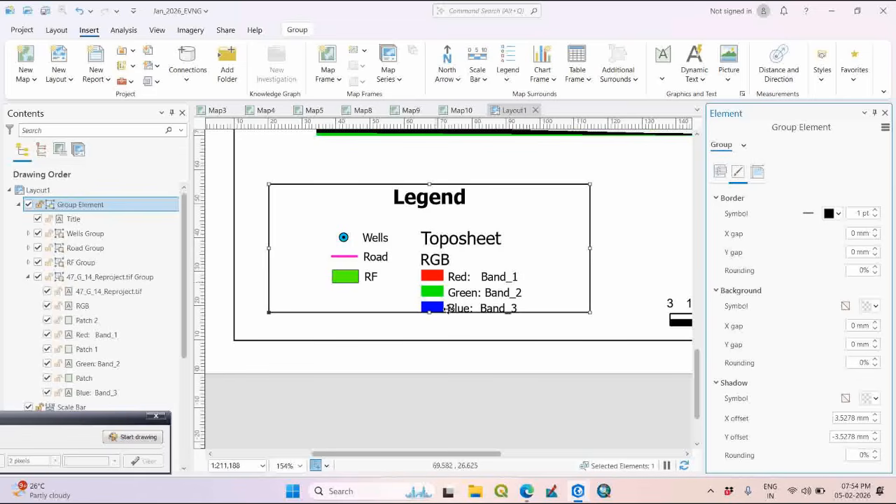
left_click(875, 249)
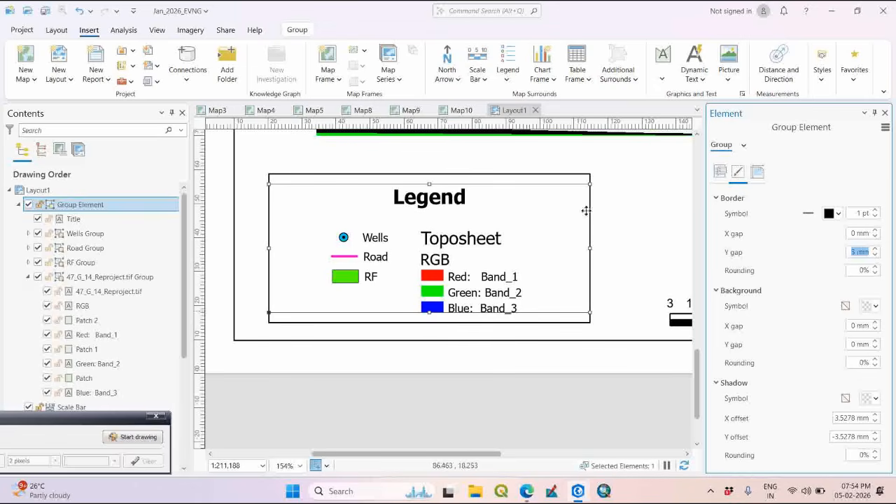
left_click(631, 193)
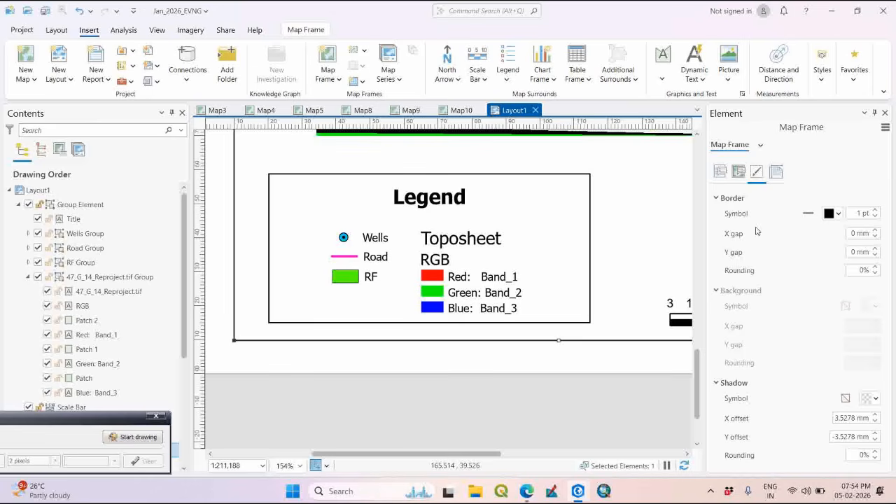
left_click(546, 269)
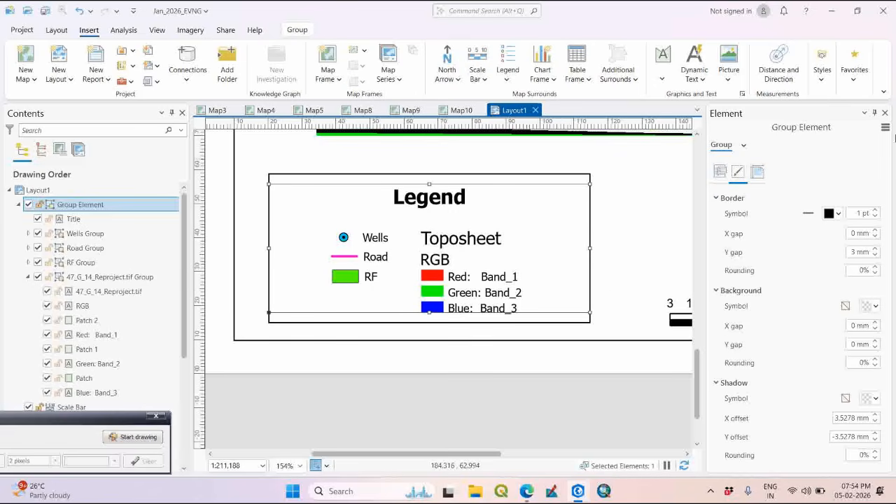
- Deselect the legend group and save the project
scroll(616, 266, "down", 4)
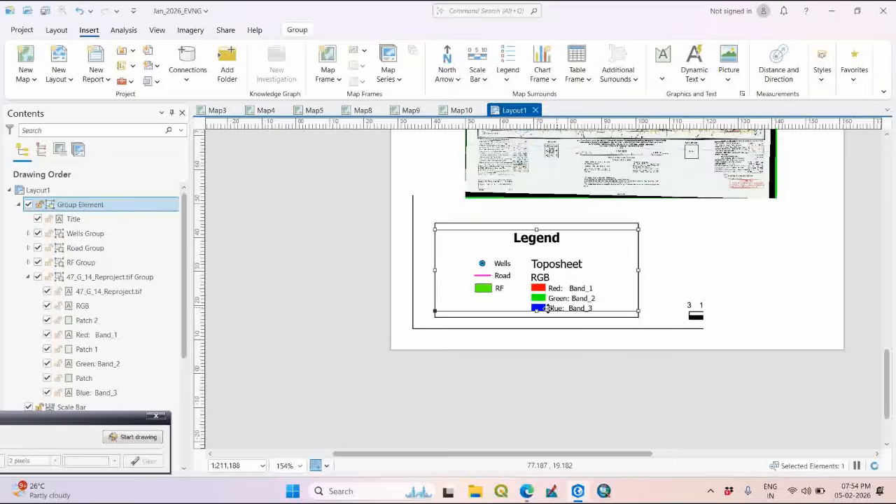
left_click_drag(560, 320, 482, 358)
left_click(330, 340)
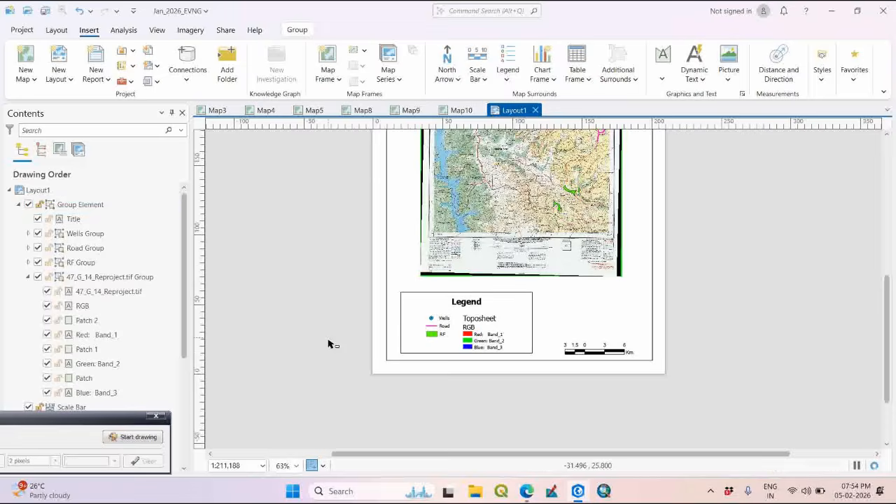
scroll(330, 341, "down", 2)
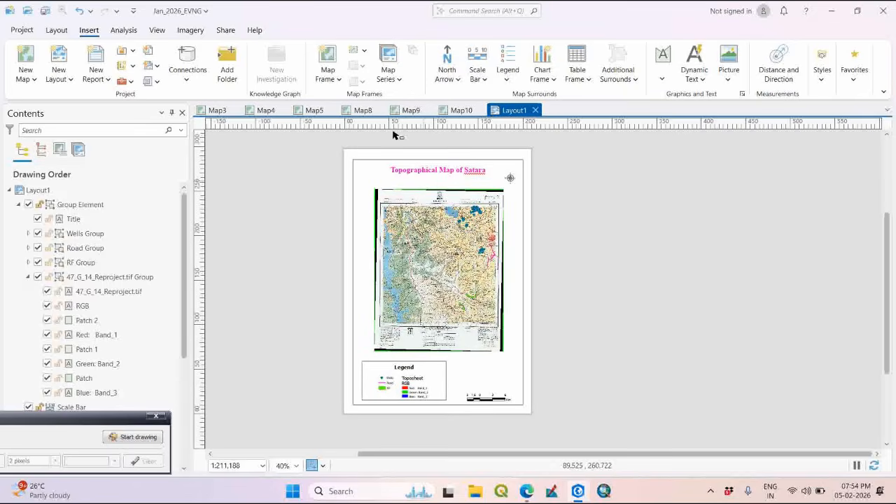
left_click(43, 11)
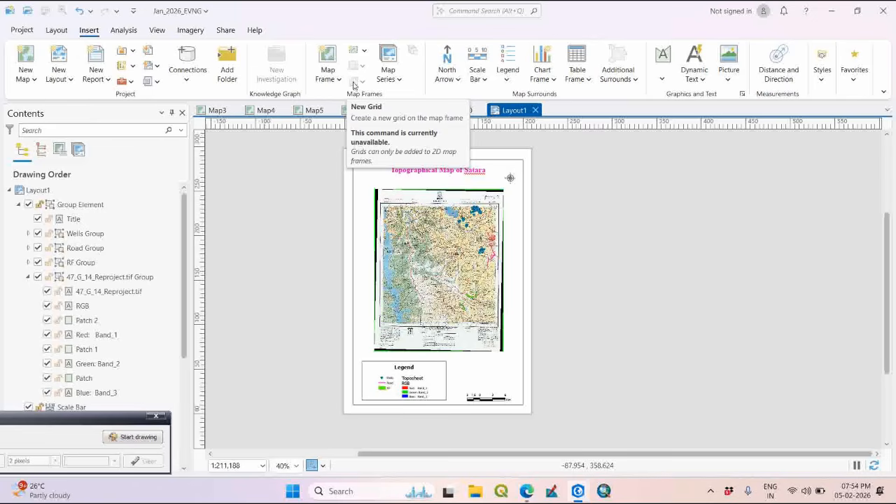
- Add a Black Horizontal Label Graticule to the layout's map frame
scroll(363, 197, "up", 3)
scroll(362, 193, "down", 2)
left_click_drag(364, 191, 360, 231)
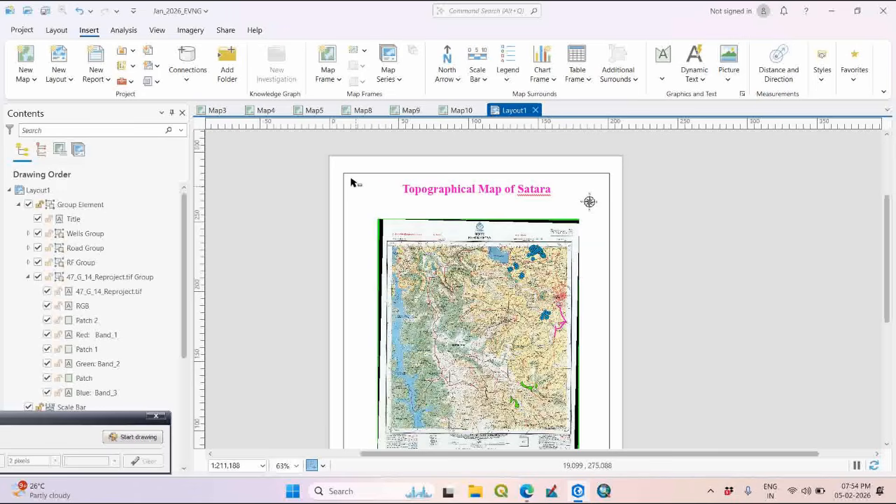
left_click(354, 185)
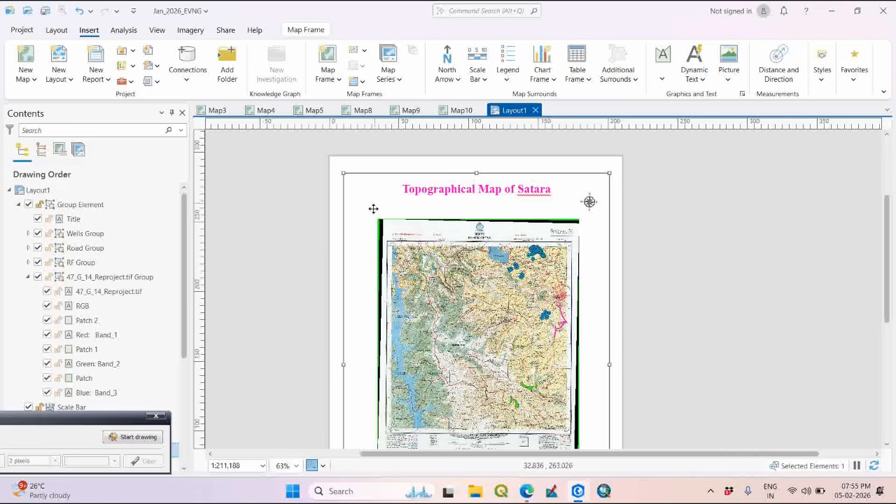
scroll(355, 181, "up", 2)
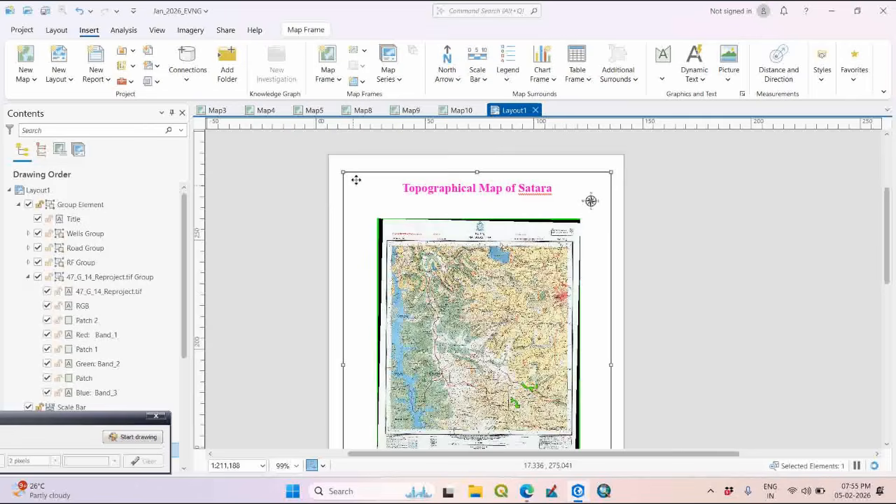
scroll(355, 180, "down", 2)
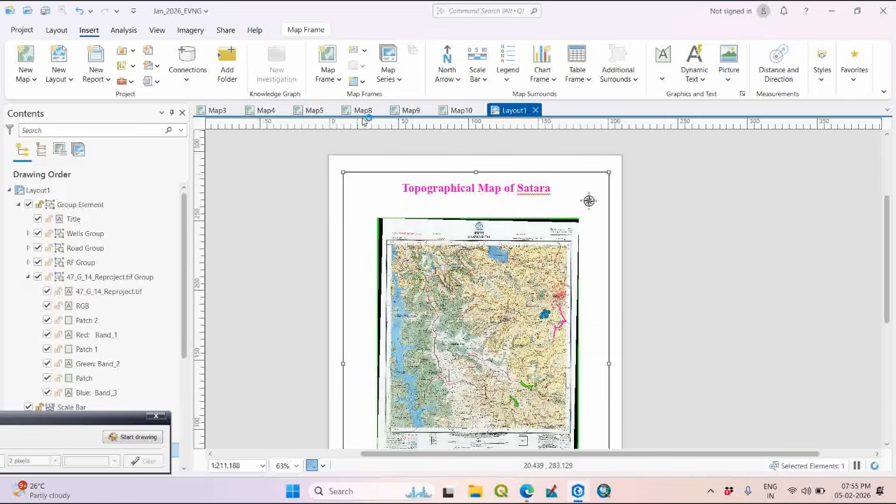
left_click(362, 82)
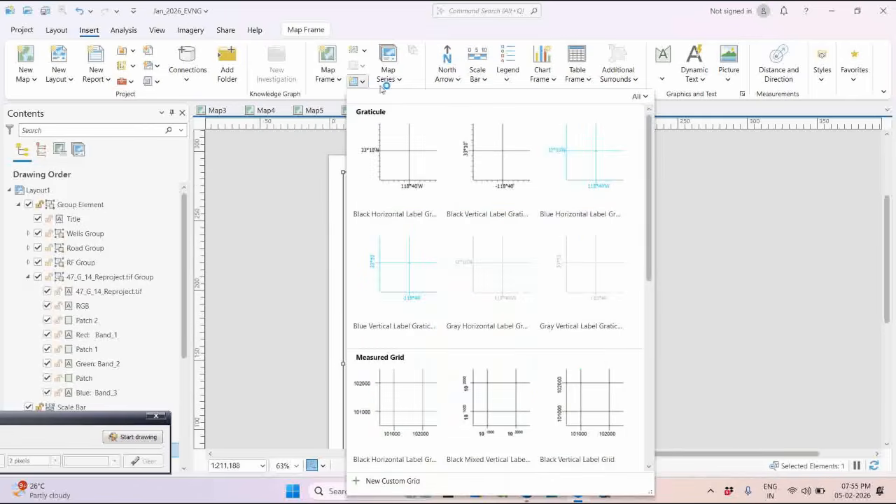
left_click(403, 149)
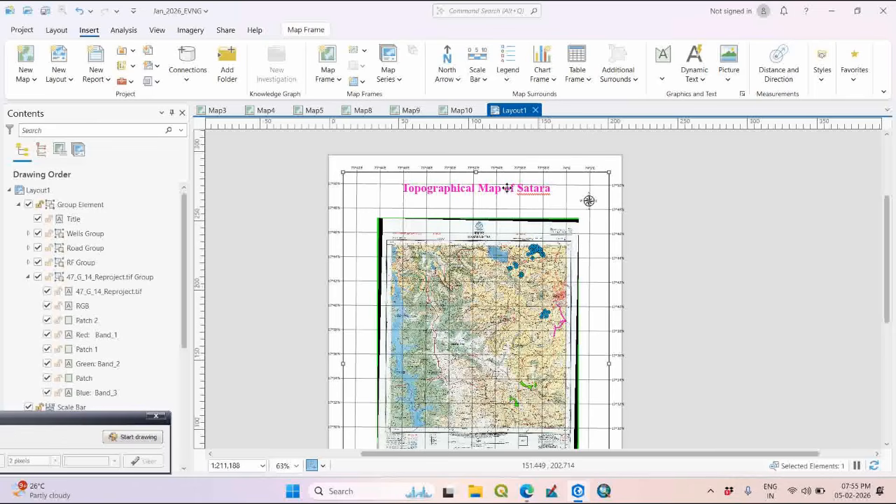
- Shift the map frame slightly upward on the layout page
scroll(507, 188, "up", 5)
scroll(493, 175, "down", 6)
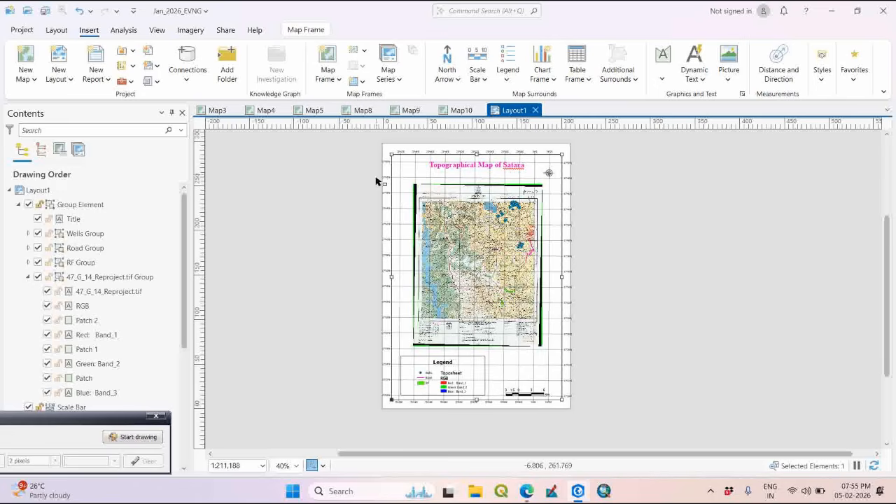
left_click_drag(406, 173, 406, 171)
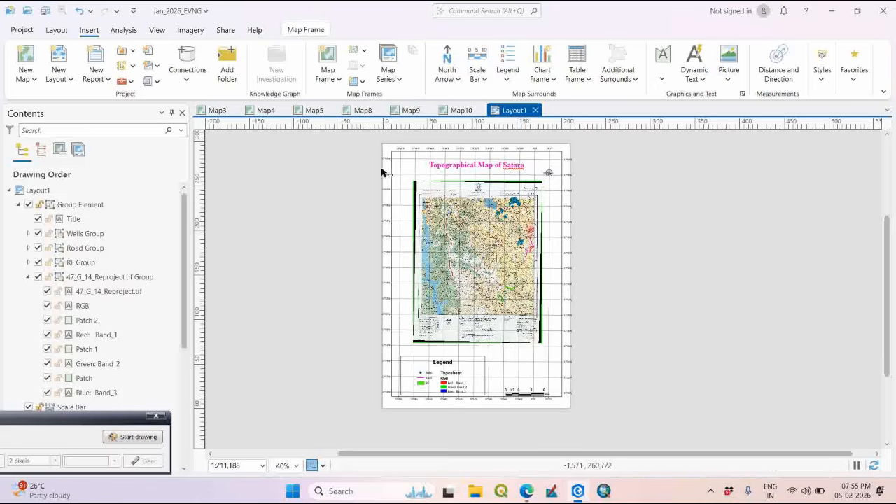
- Add a second Black Horizontal Label Graticule to the same map frame
scroll(404, 162, "up", 2)
left_click(408, 151)
scroll(413, 150, "up", 4)
scroll(423, 238, "up", 2)
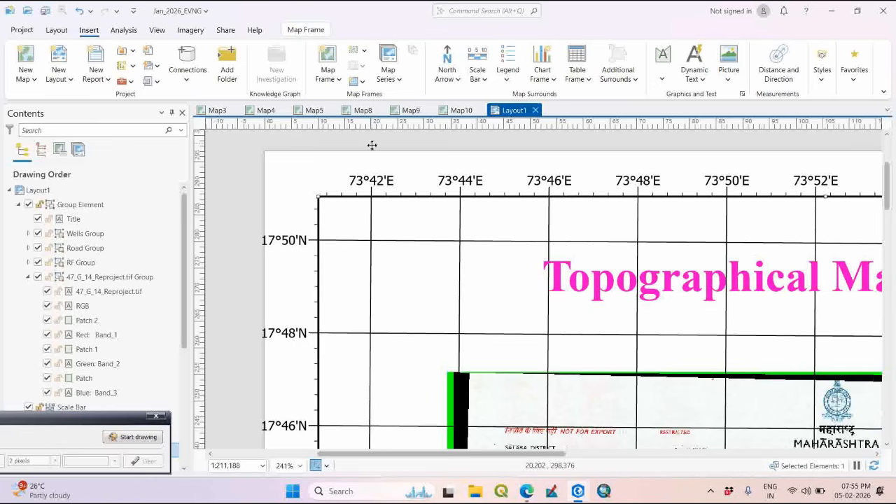
left_click(363, 82)
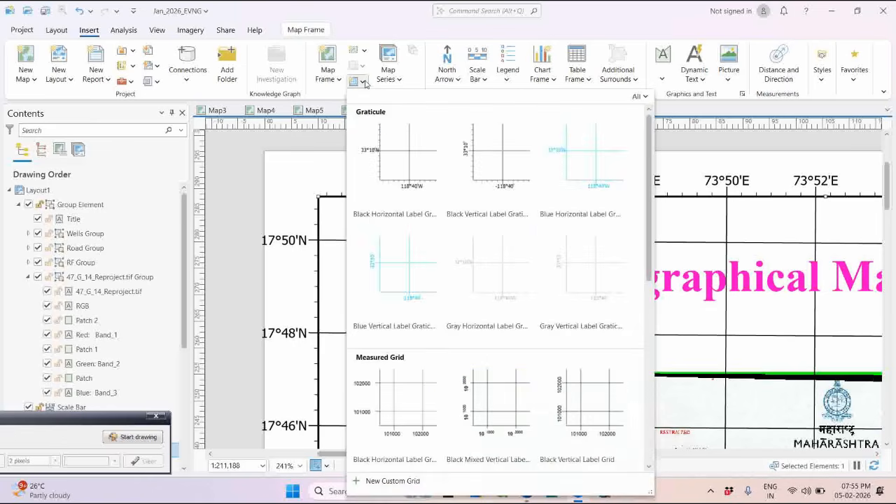
left_click(413, 146)
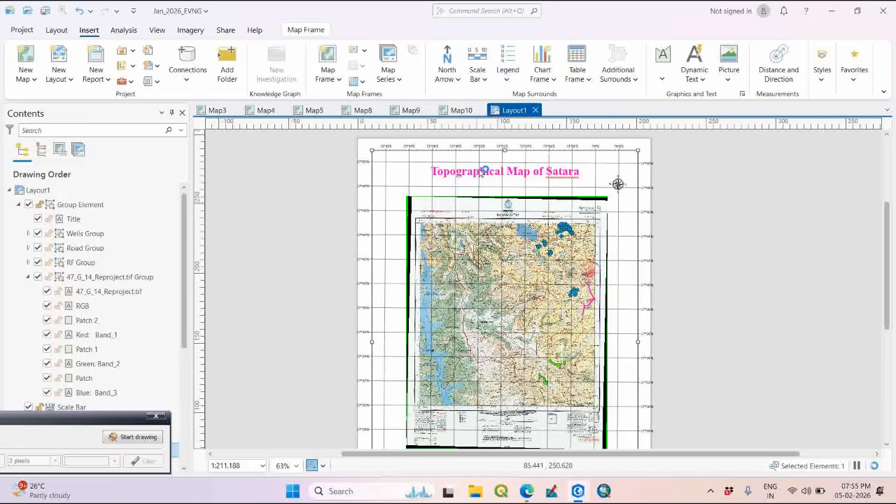
- Delete the original Black Horizontal Label Graticule from the map frame's grids, keeping Black Horizontal Label Graticule 1
left_click_drag(594, 180, 518, 187)
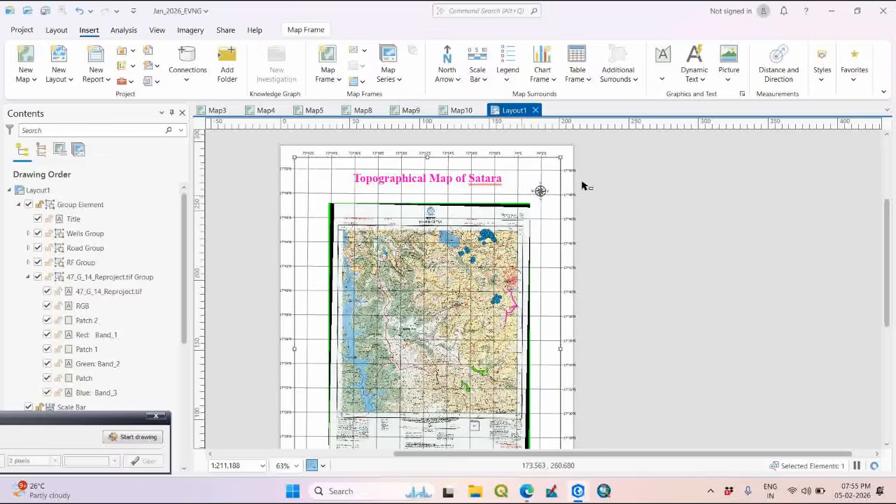
scroll(581, 186, "down", 2)
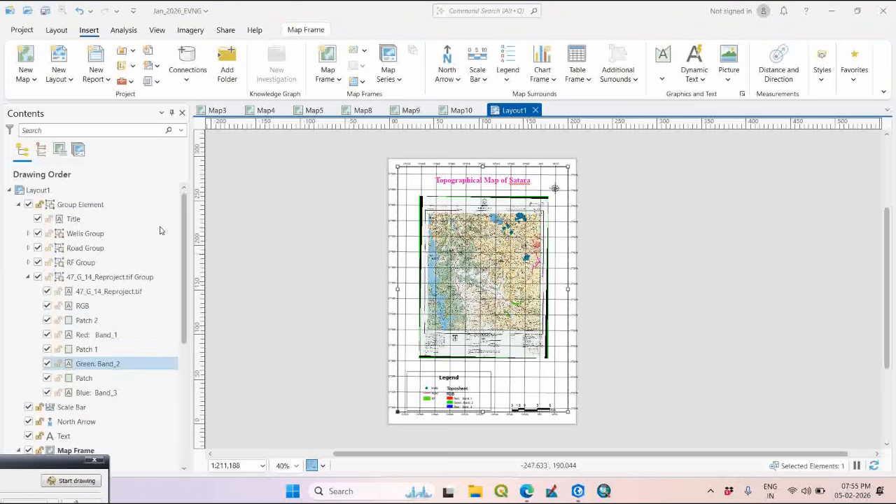
scroll(164, 236, "down", 2)
scroll(163, 237, "down", 3)
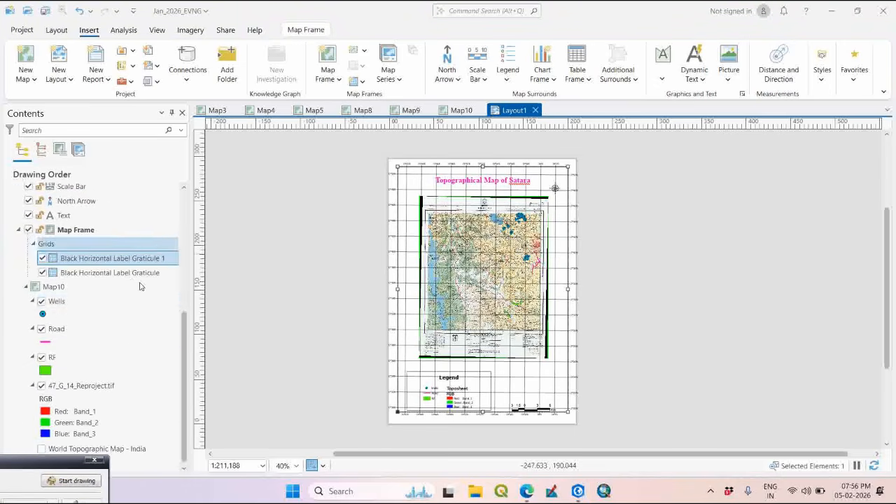
left_click(105, 273, "ctrl")
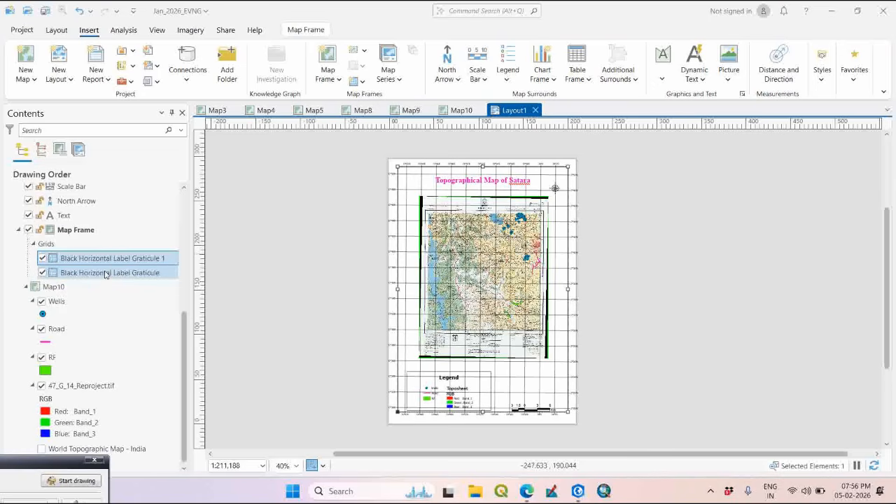
left_click(121, 272, "ctrl")
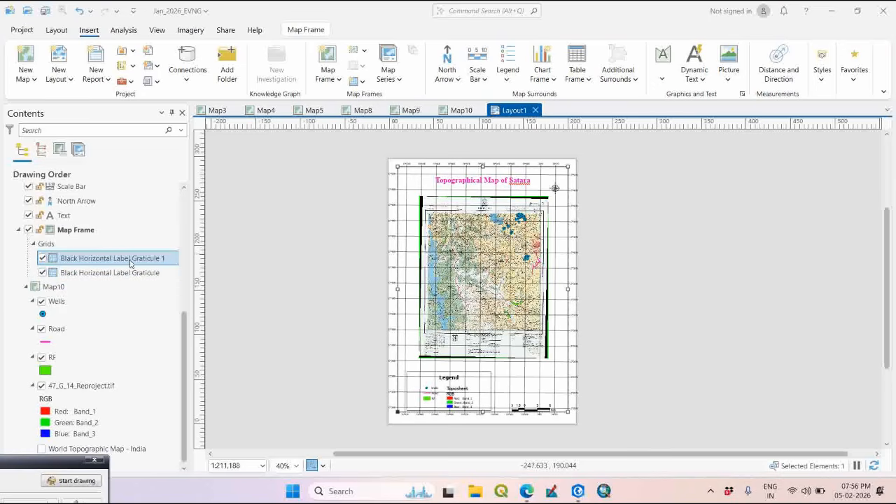
right_click(123, 285)
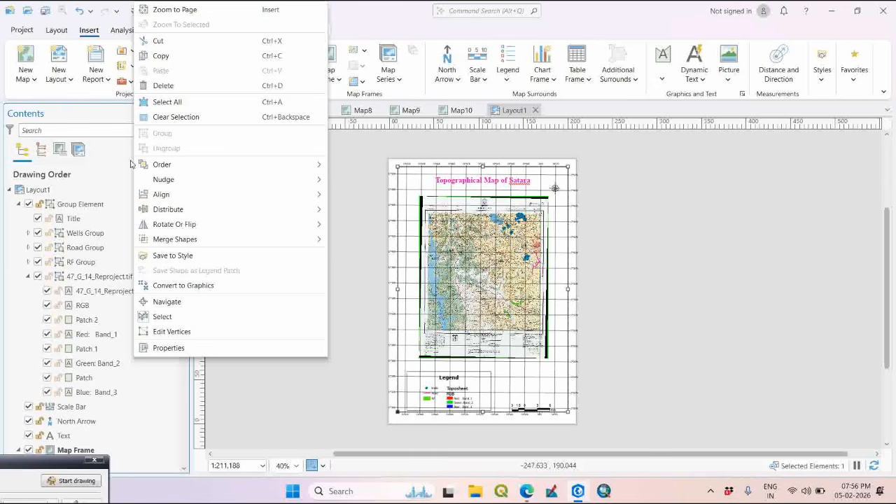
key("Escape")
scroll(119, 315, "down", 5)
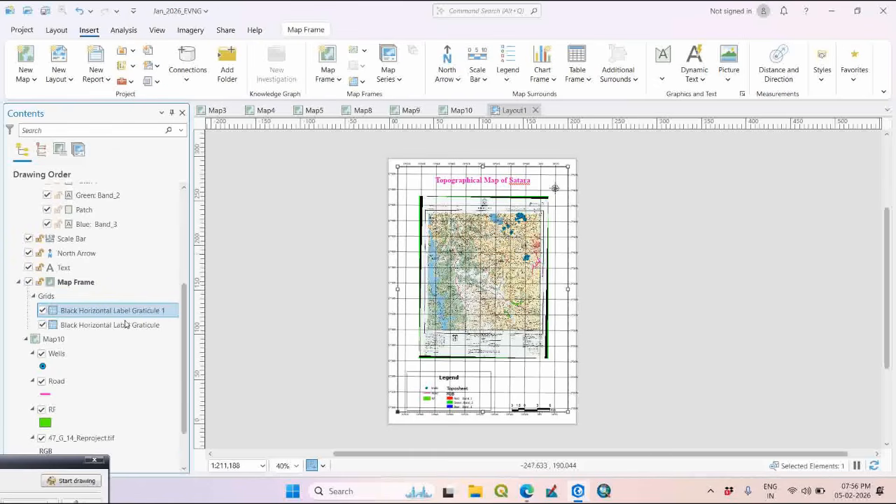
left_click(105, 325)
right_click(105, 325)
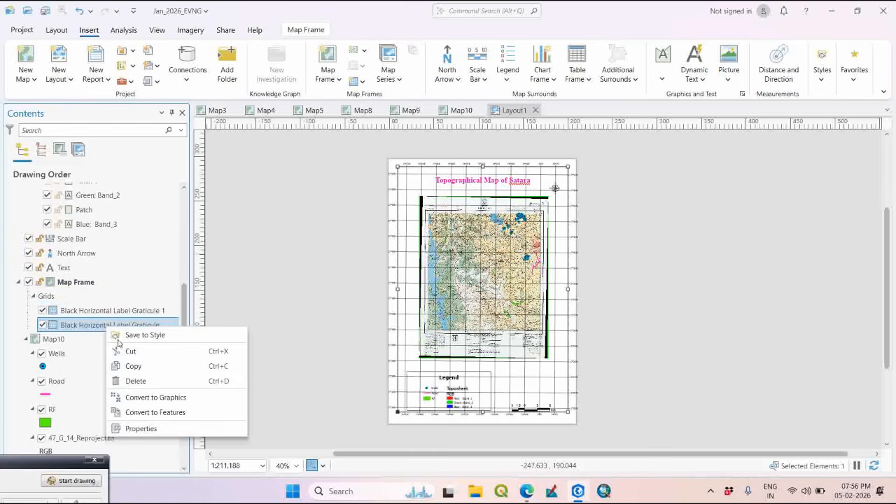
left_click(131, 382)
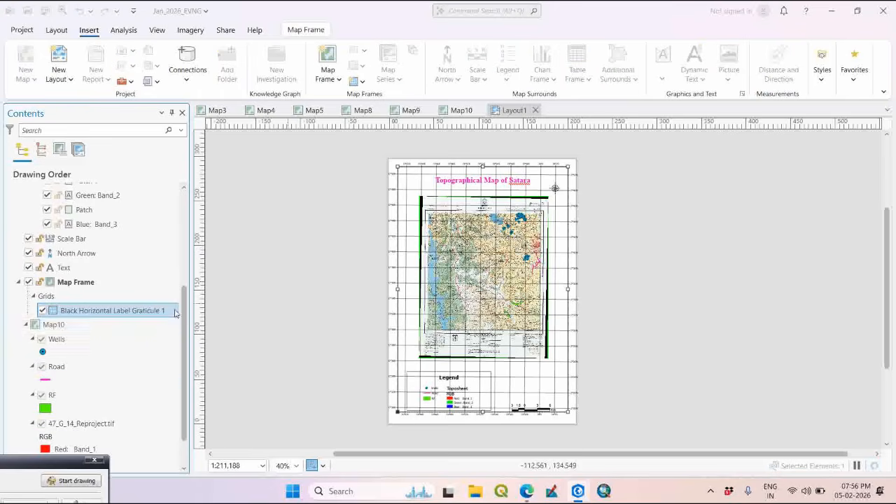
- Open the properties of Black Horizontal Label Graticule 1 and look over its grid on the layout page
right_click(139, 315)
left_click(187, 352)
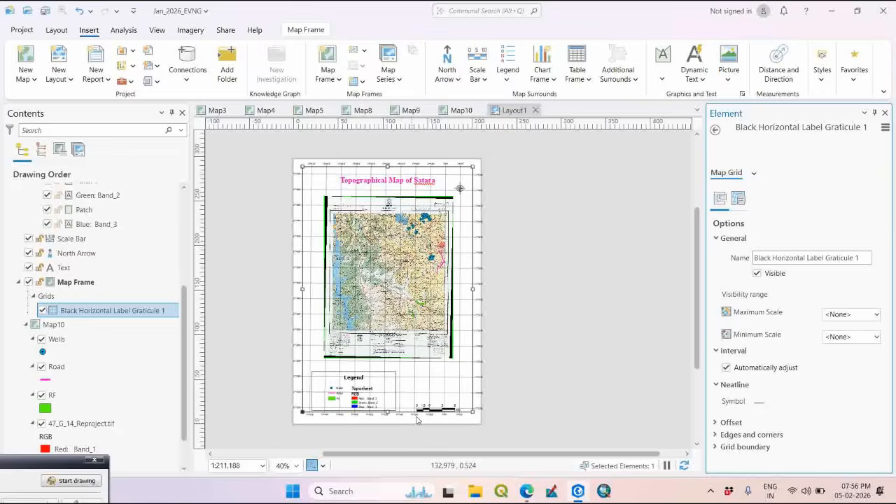
scroll(420, 428, "up", 5)
scroll(430, 418, "down", 5)
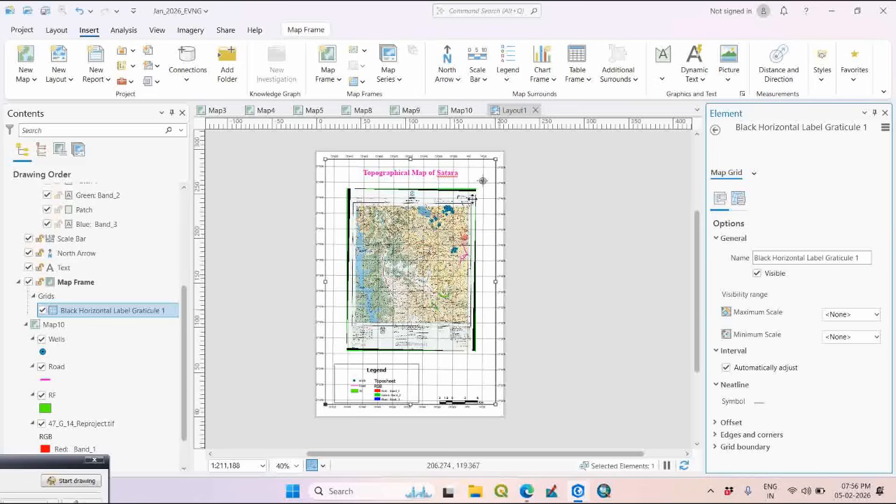
left_click(362, 82)
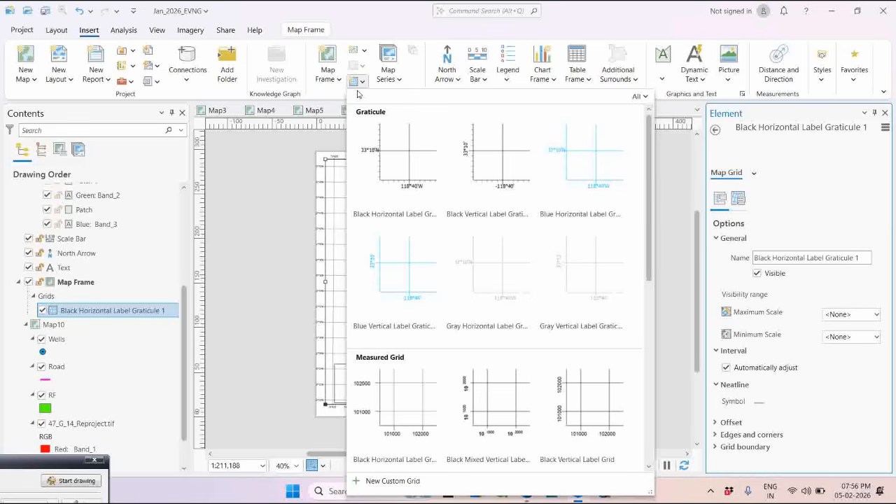
left_click(380, 22)
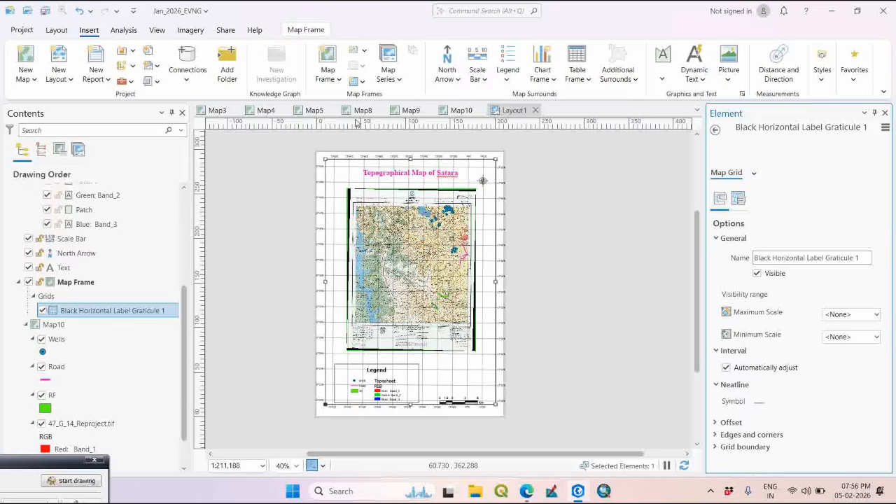
- Add another Black Horizontal Label Graticule to the layout's map frame
left_click(294, 171)
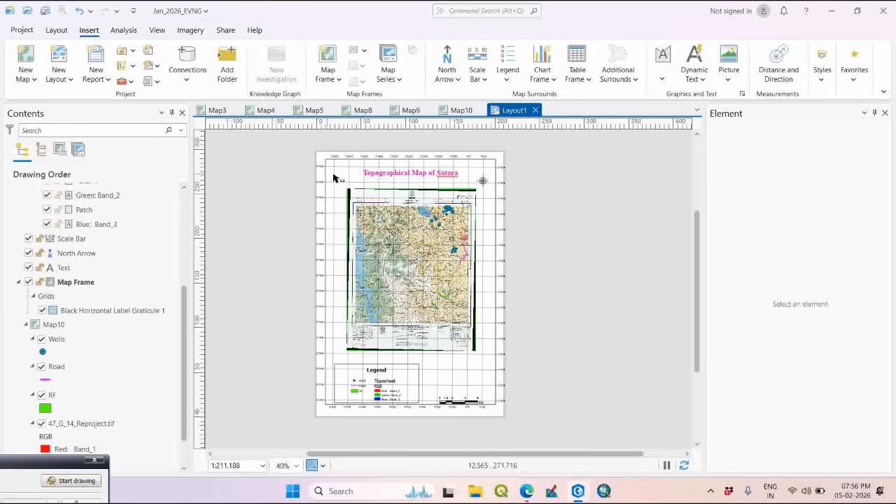
left_click(339, 170)
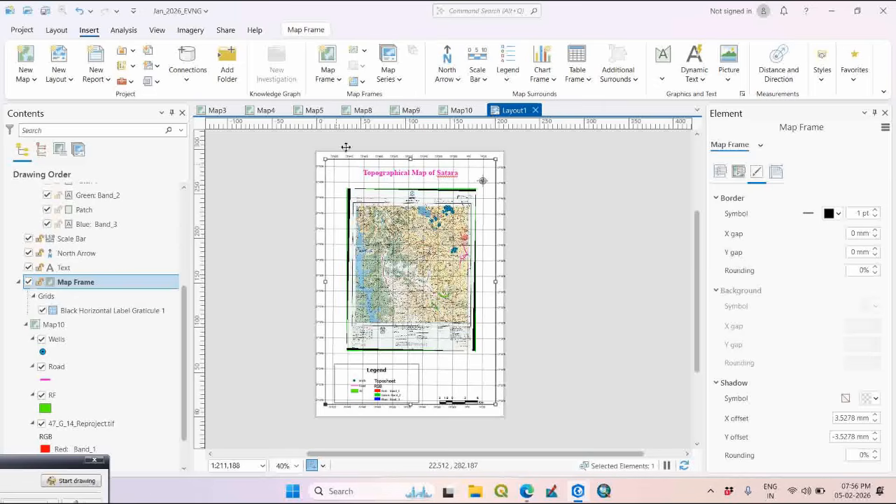
left_click(249, 184)
left_click(331, 188)
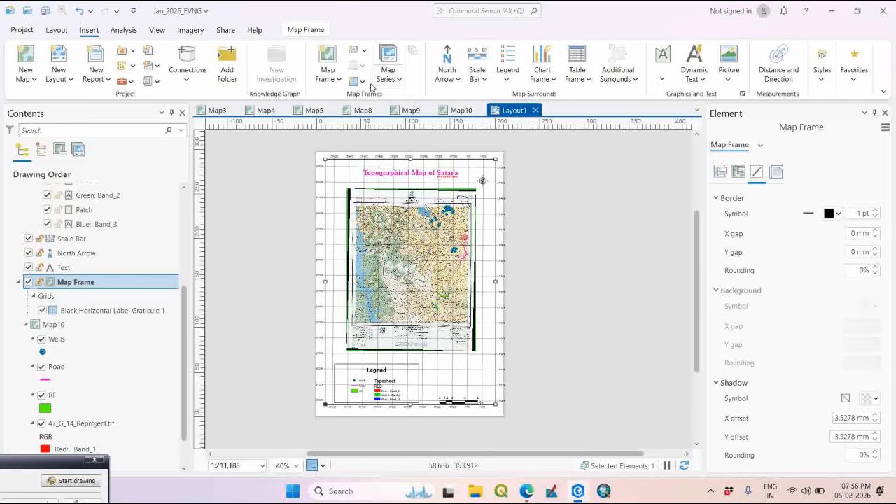
left_click(358, 81)
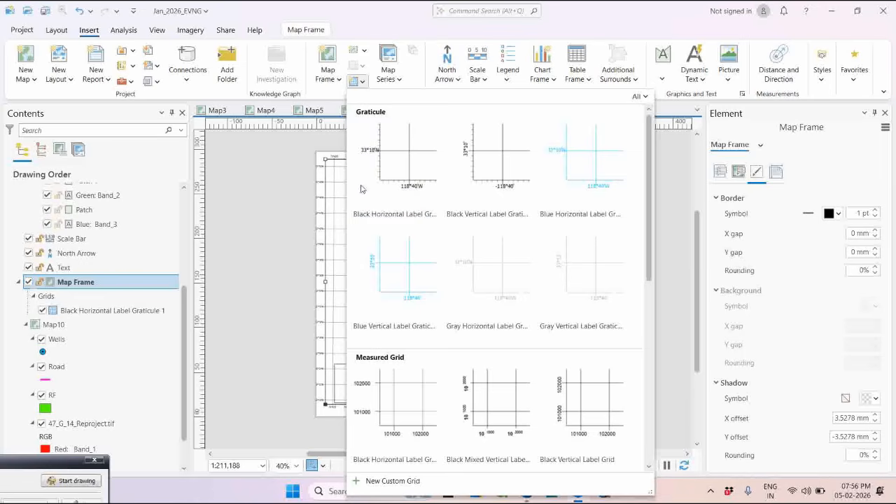
left_click(382, 160)
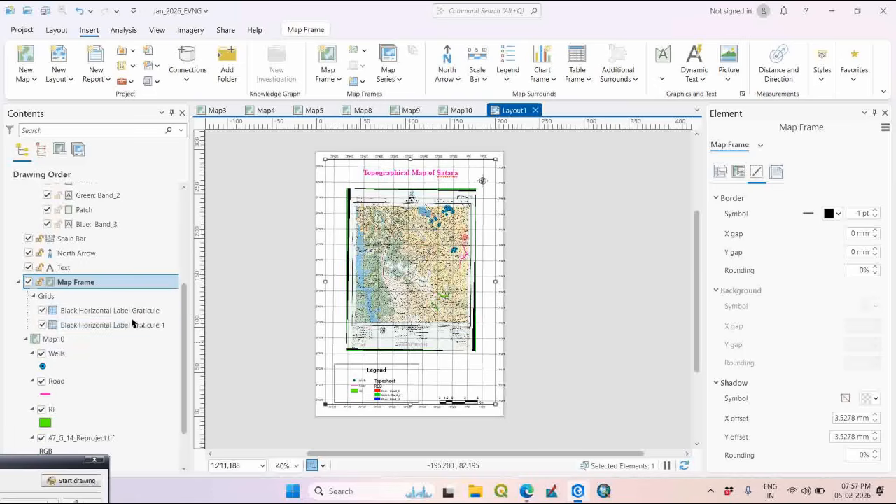
- Delete the newly added duplicate Black Horizontal Label Graticule from the map frame's grids
left_click(121, 312)
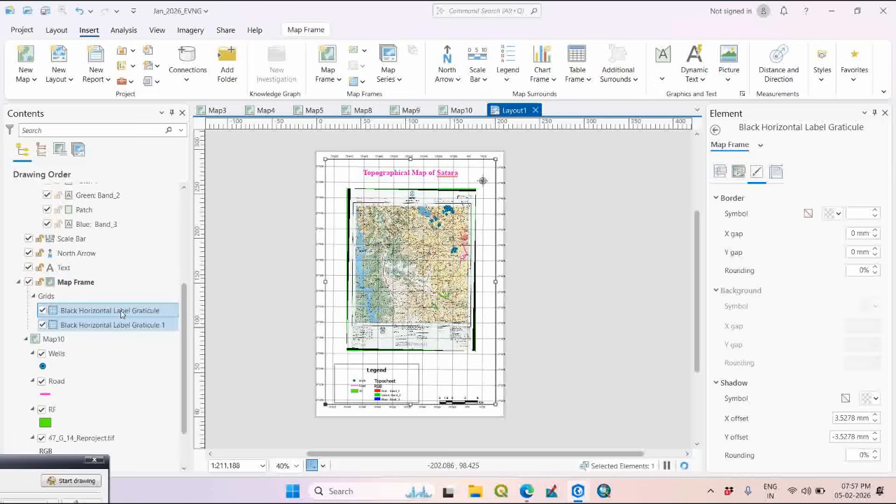
right_click(123, 312)
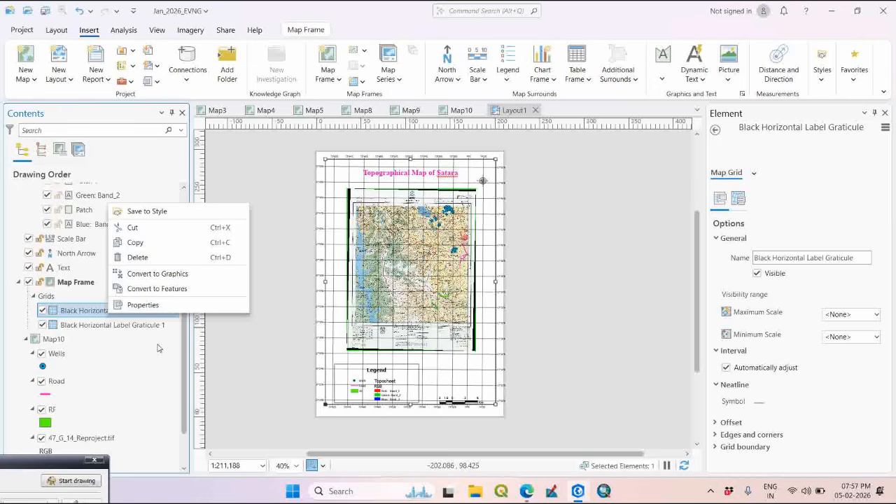
left_click(170, 273)
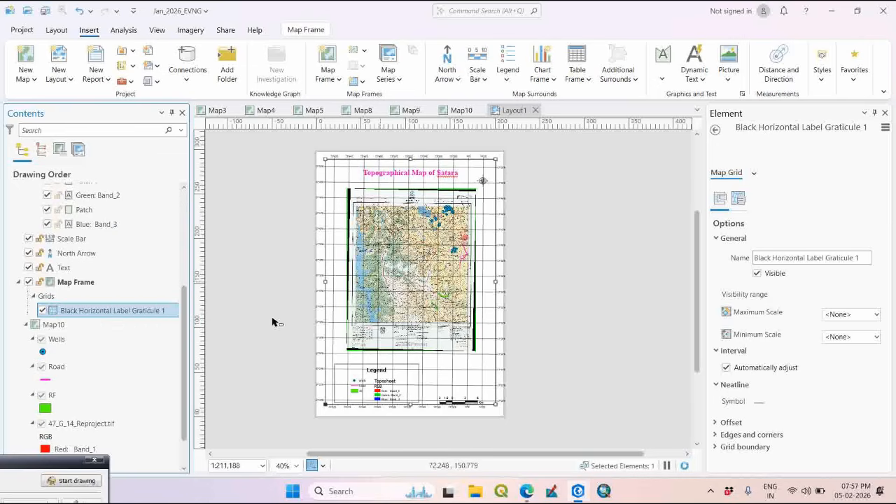
- Remove the Gridlines component from Black Horizontal Label Graticule 1, keeping its labels and ticks
right_click(138, 311)
left_click(168, 350)
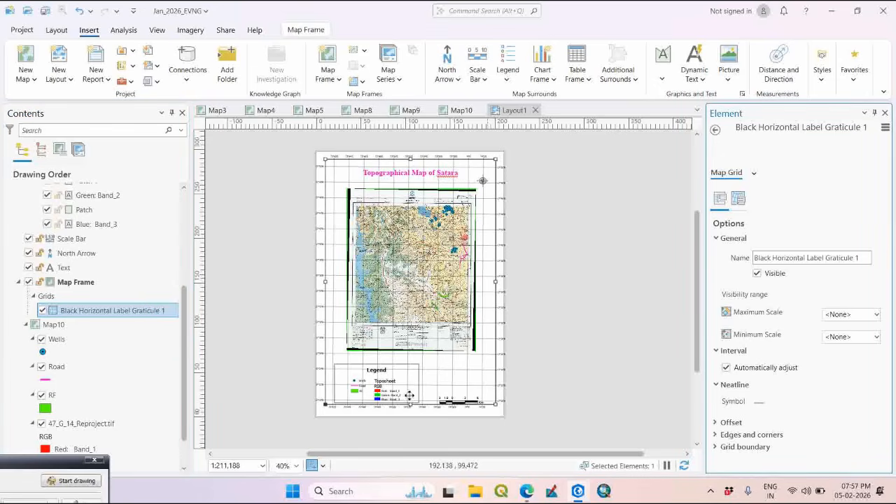
scroll(366, 424, "up", 3)
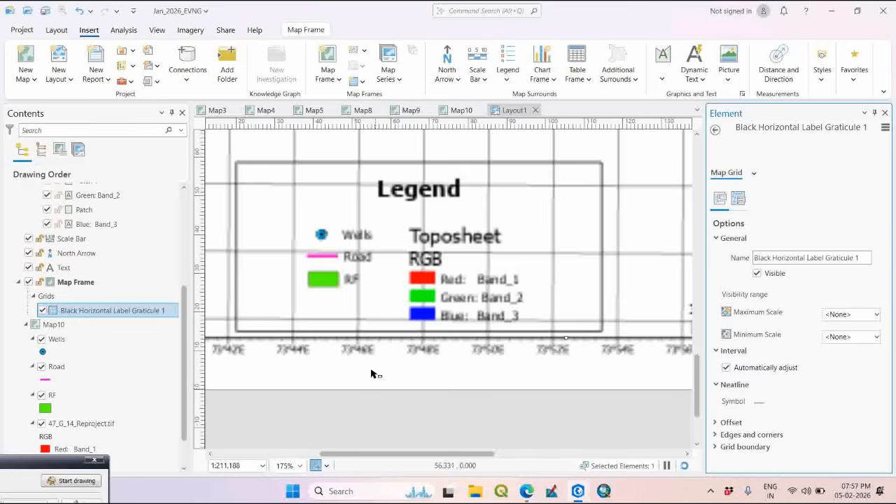
scroll(374, 372, "down", 5)
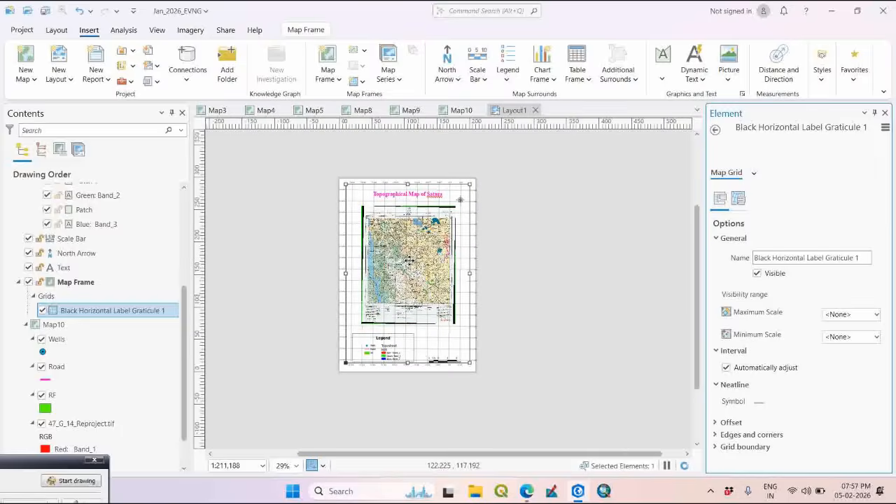
scroll(444, 227, "up", 1)
scroll(443, 227, "up", 2)
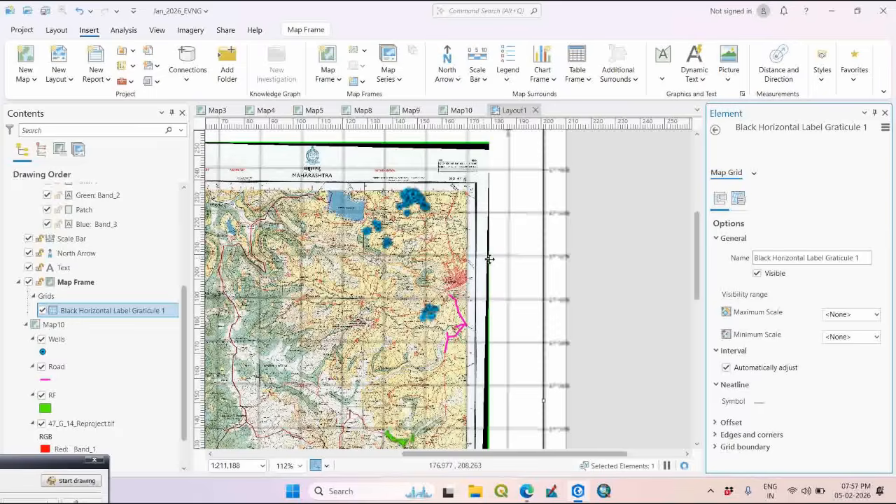
scroll(650, 274, "down", 3)
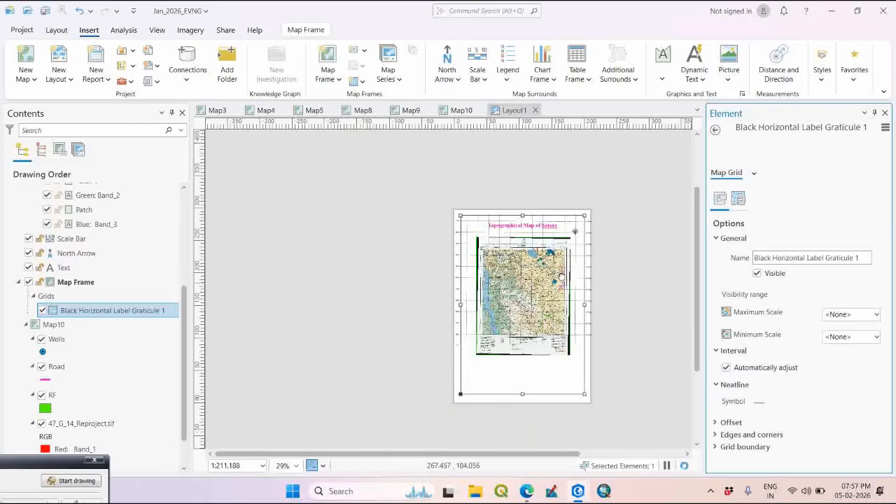
scroll(626, 274, "up", 3)
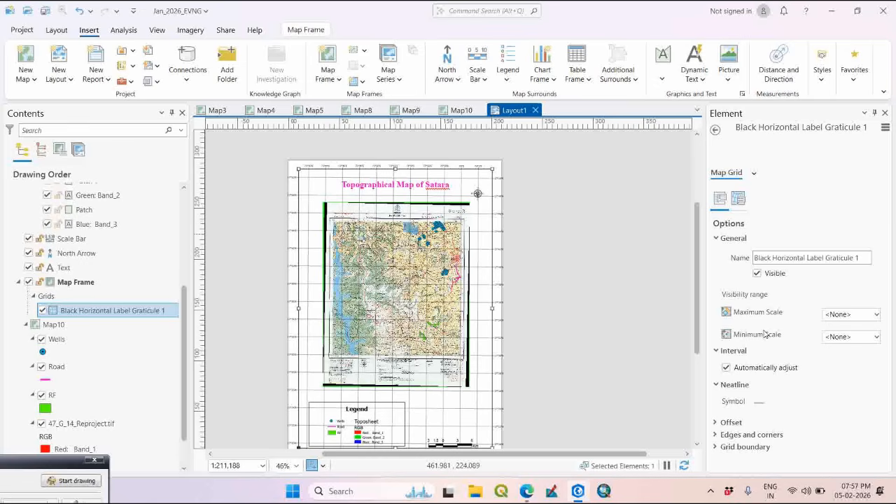
left_click(741, 201)
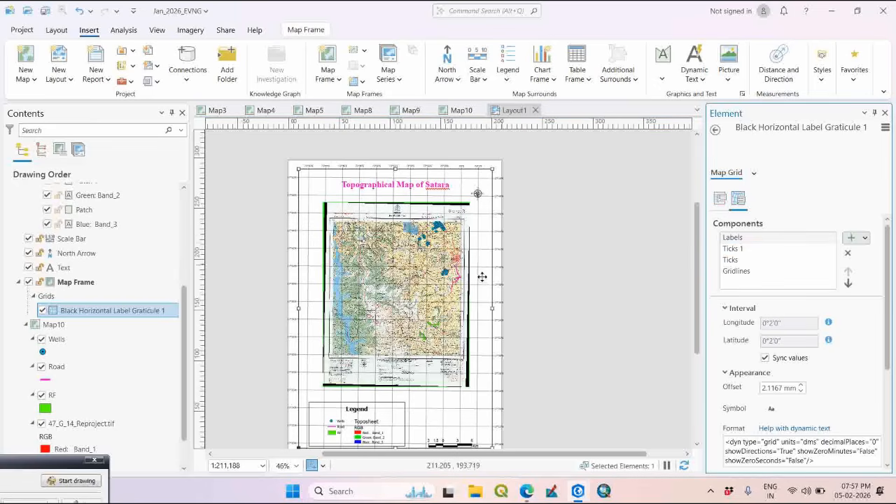
scroll(483, 272, "up", 3)
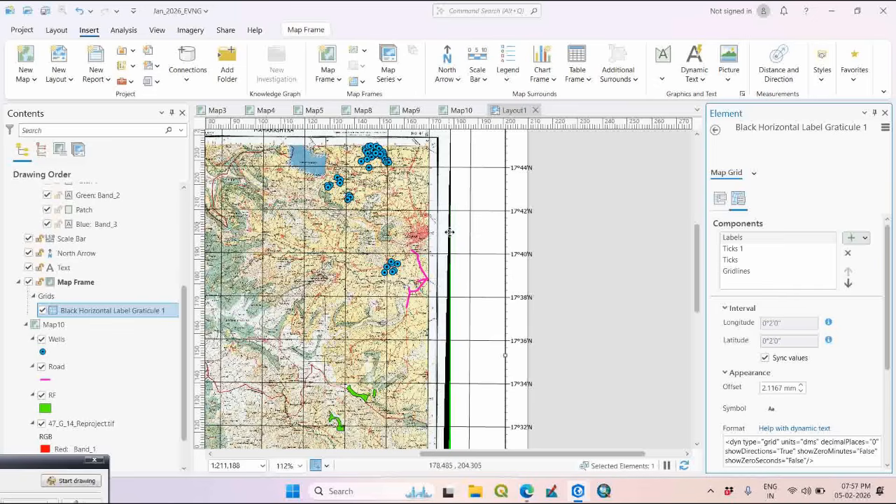
left_click(746, 272)
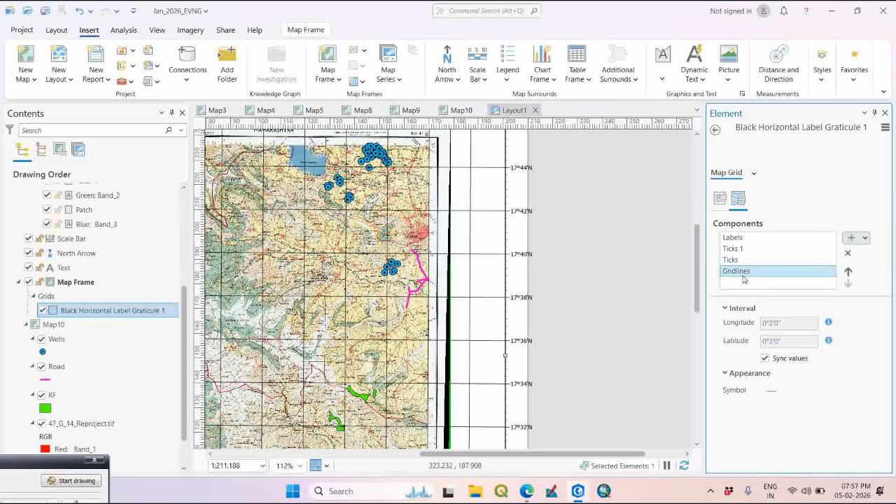
left_click(848, 254)
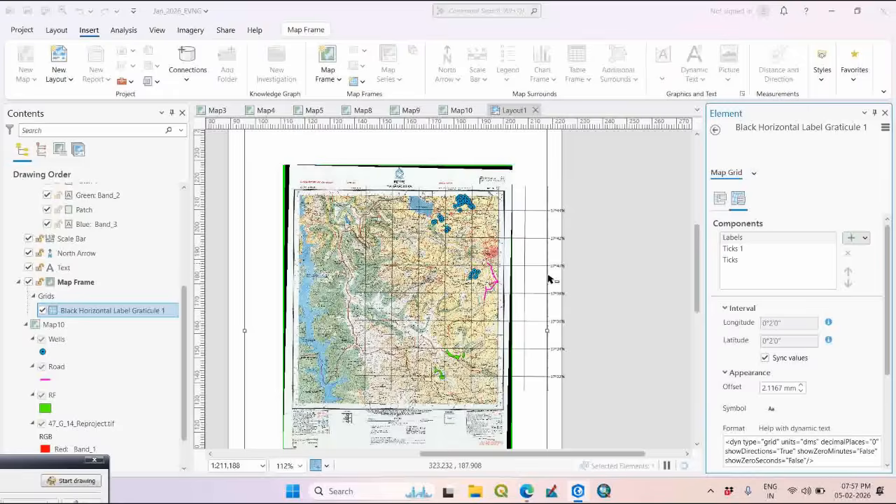
- Remove the Ticks 1 component from Black Horizontal Label Graticule 1, keeping Labels and Ticks
scroll(549, 279, "down", 4)
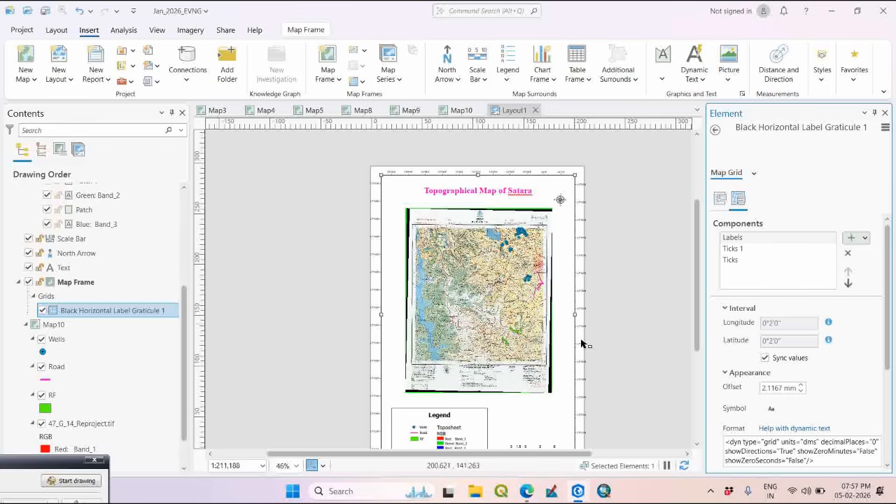
scroll(578, 326, "up", 4)
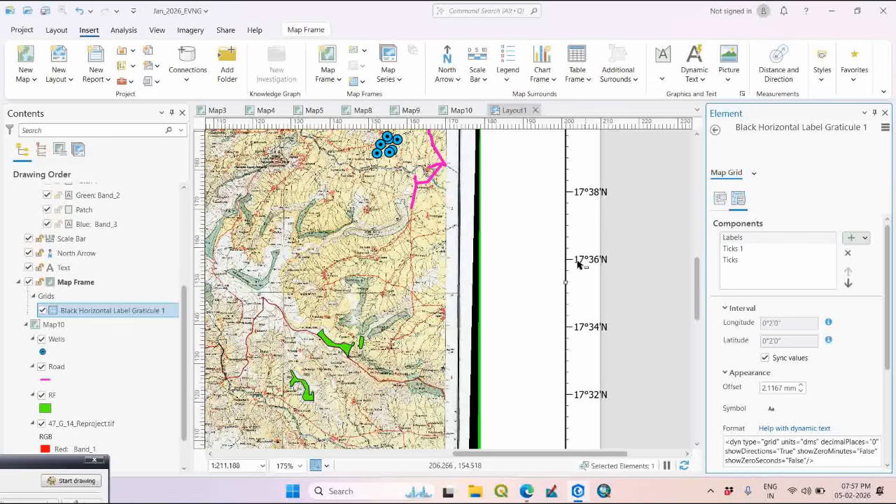
scroll(573, 238, "up", 1)
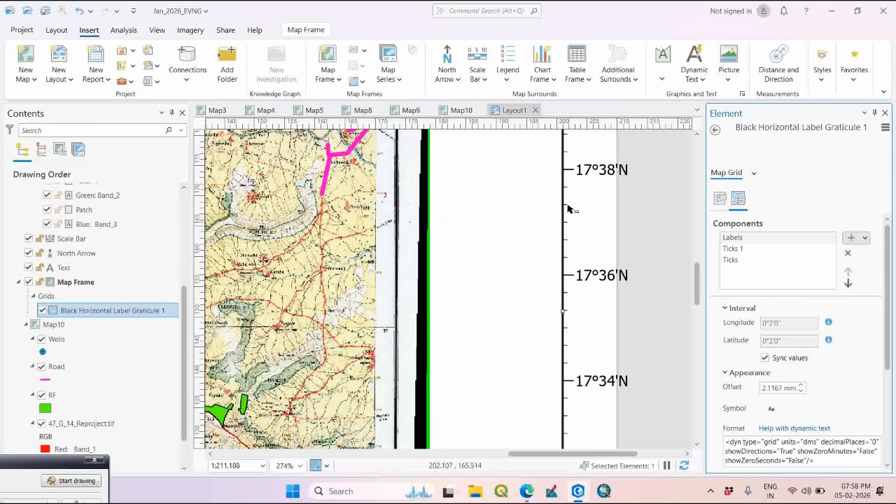
left_click(755, 251)
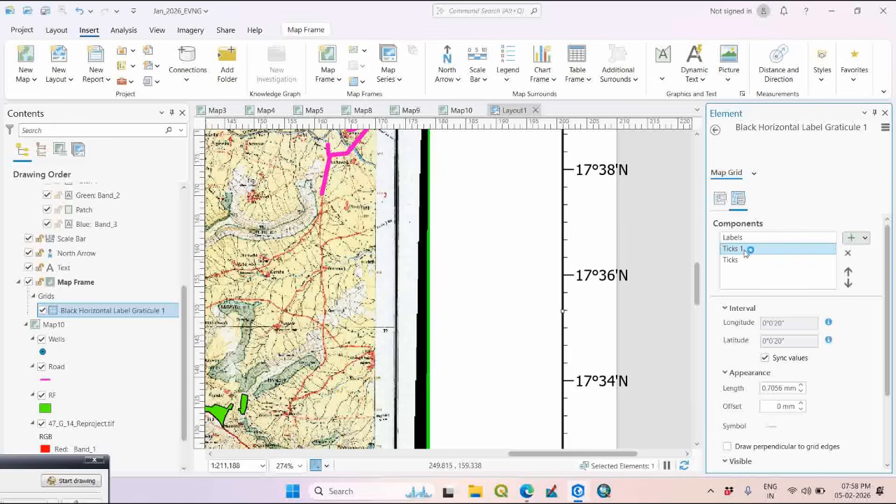
left_click(847, 253)
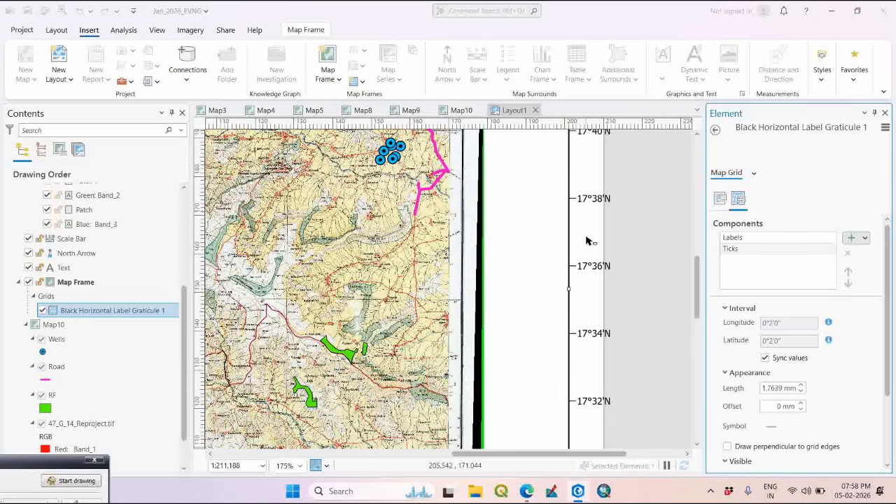
left_click(735, 239)
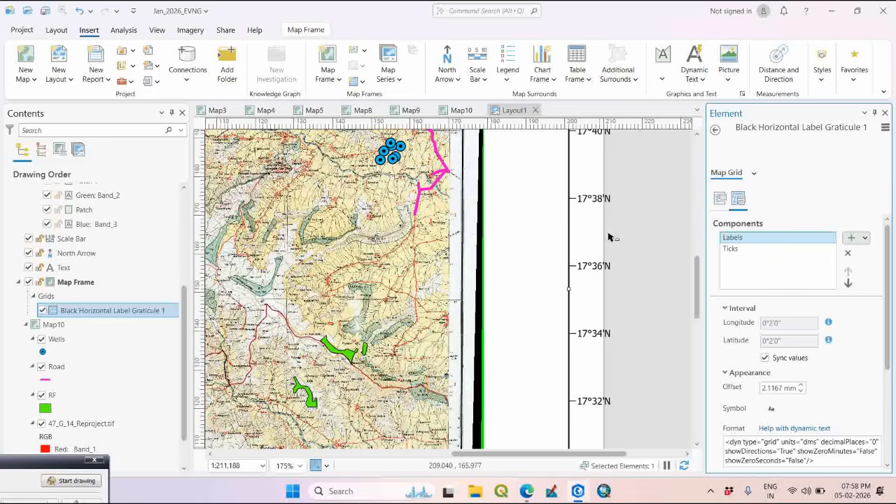
scroll(600, 239, "down", 5)
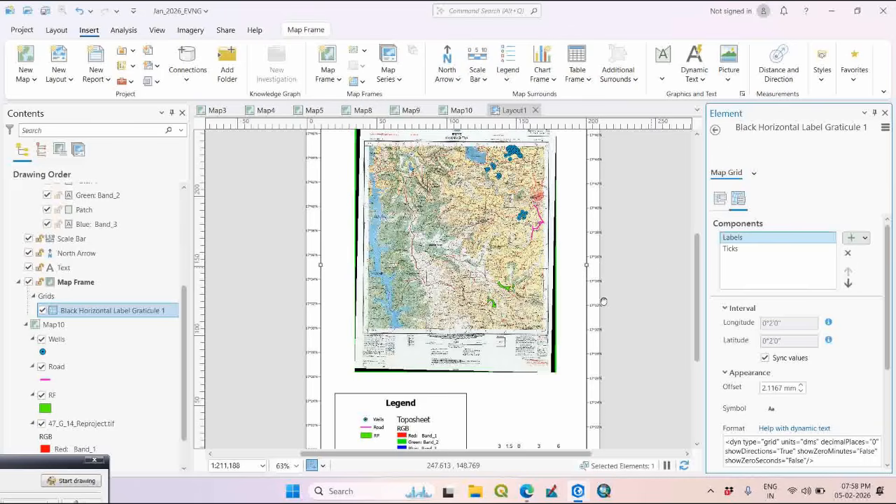
scroll(600, 304, "down", 4)
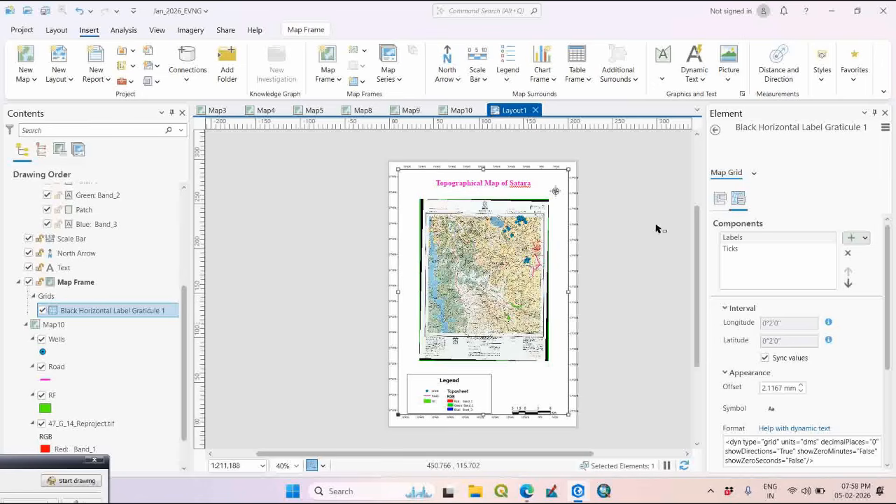
- Turn off automatic interval adjustment for Black Horizontal Label Graticule 1 and return to its component settings
left_click(732, 239)
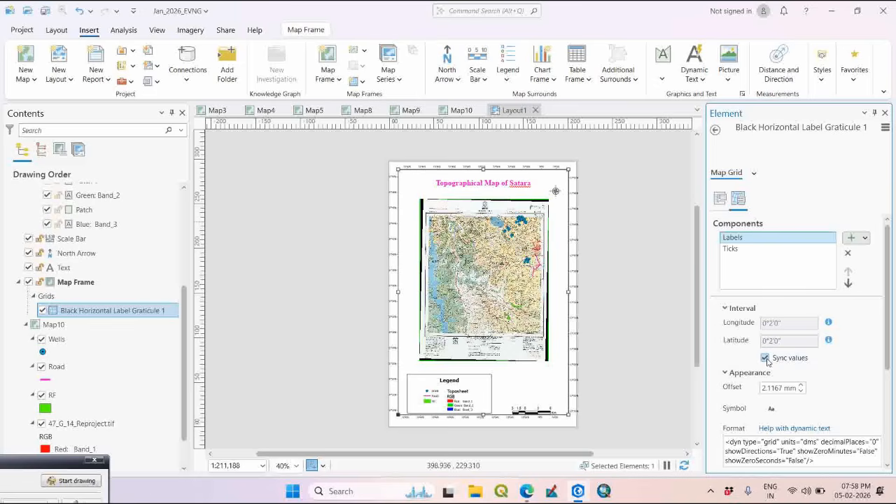
left_click(765, 357)
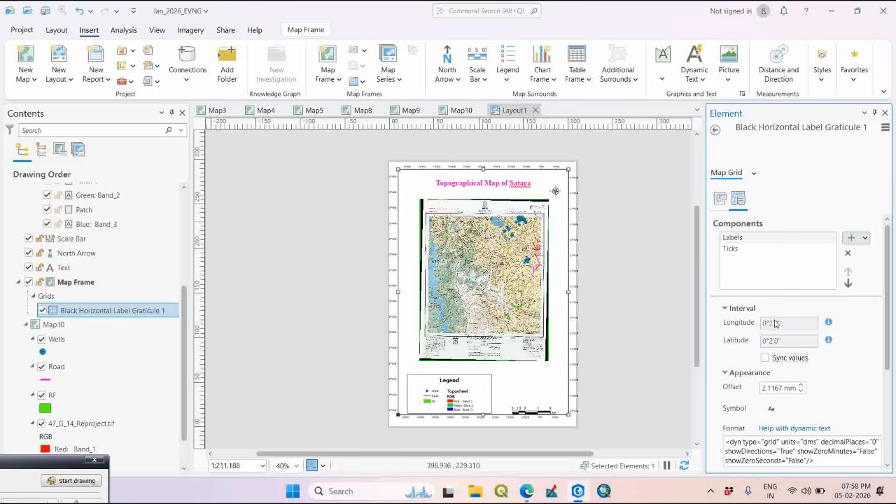
left_click(764, 357)
left_click(721, 201)
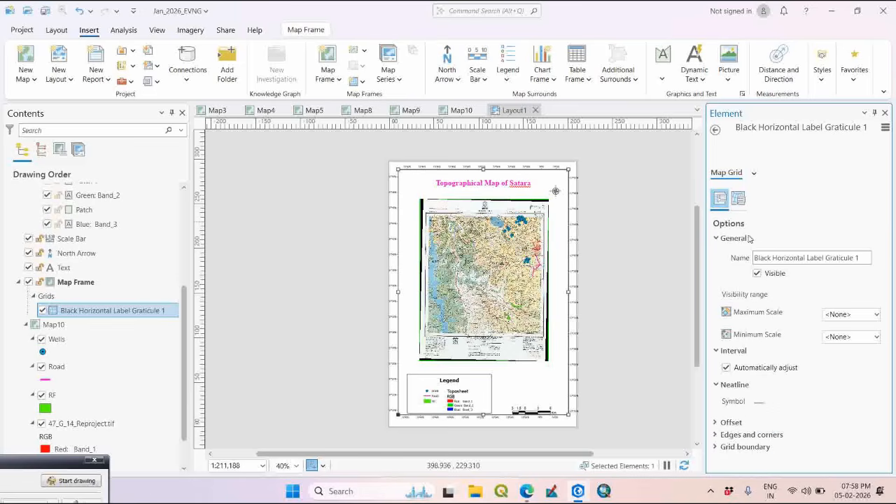
left_click(751, 370)
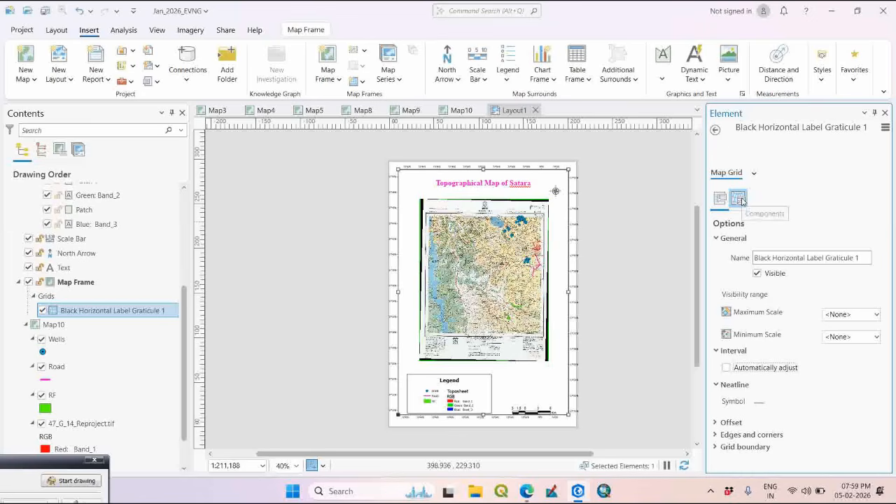
left_click(739, 199)
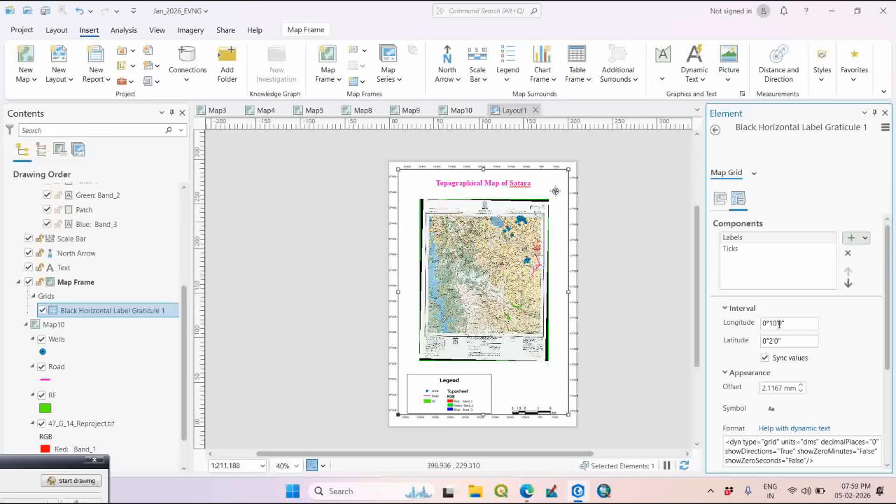
- Set the graticule labels' longitude and latitude interval to 0°10'0" and check the label spacing around the map frame
left_click(842, 322)
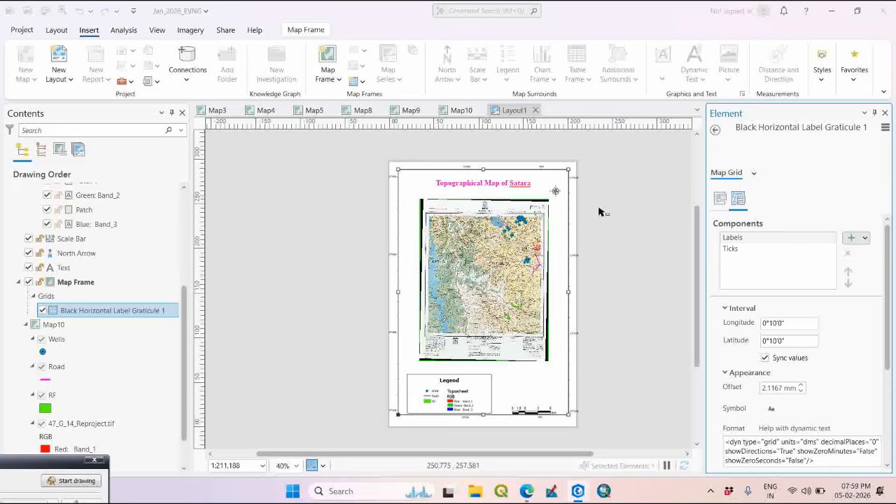
scroll(482, 419, "up", 2)
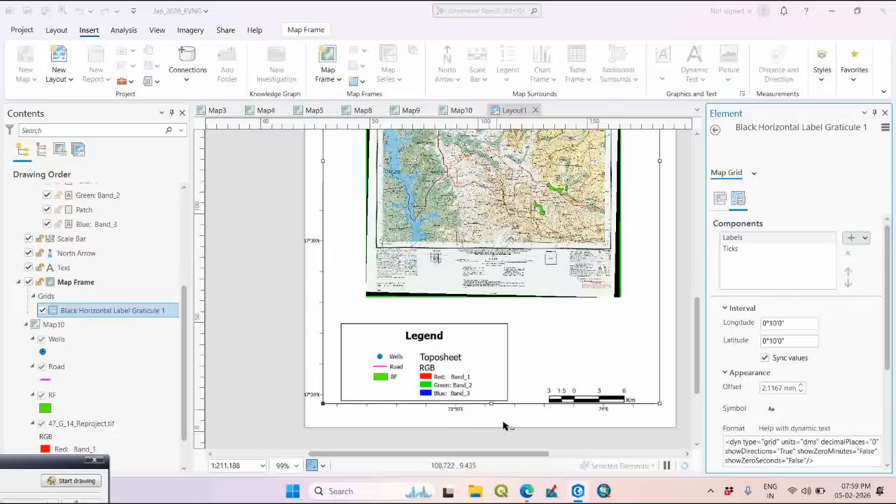
scroll(422, 373, "up", 4)
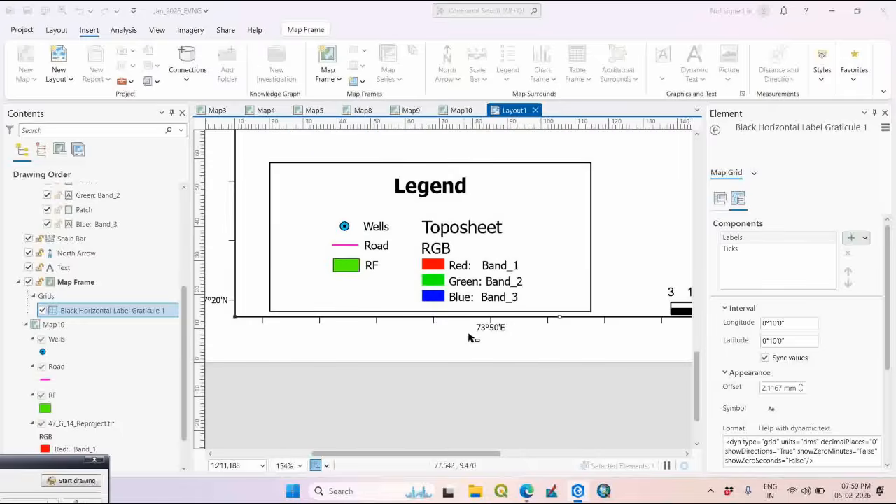
scroll(442, 343, "down", 6)
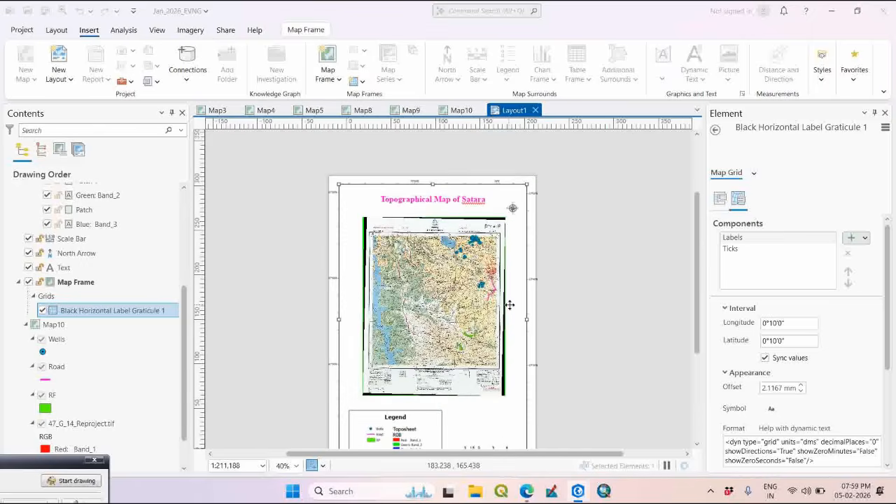
scroll(511, 303, "up", 4)
scroll(553, 283, "down", 4)
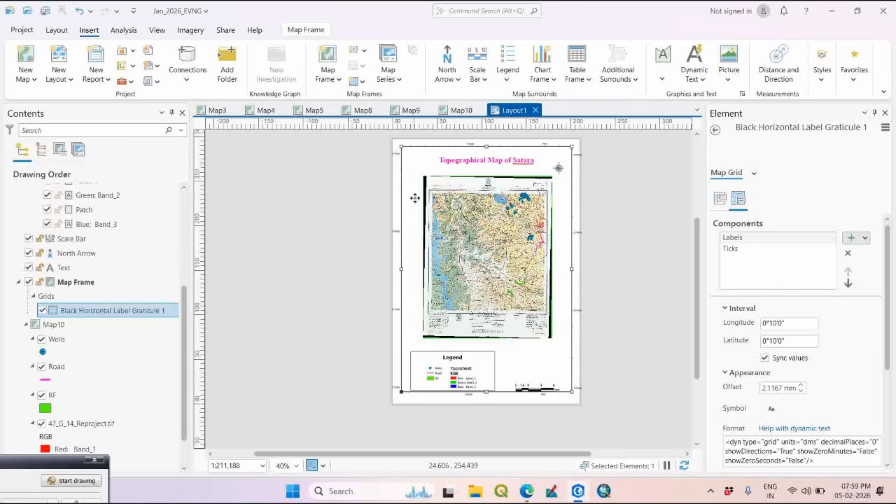
scroll(483, 153, "up", 1)
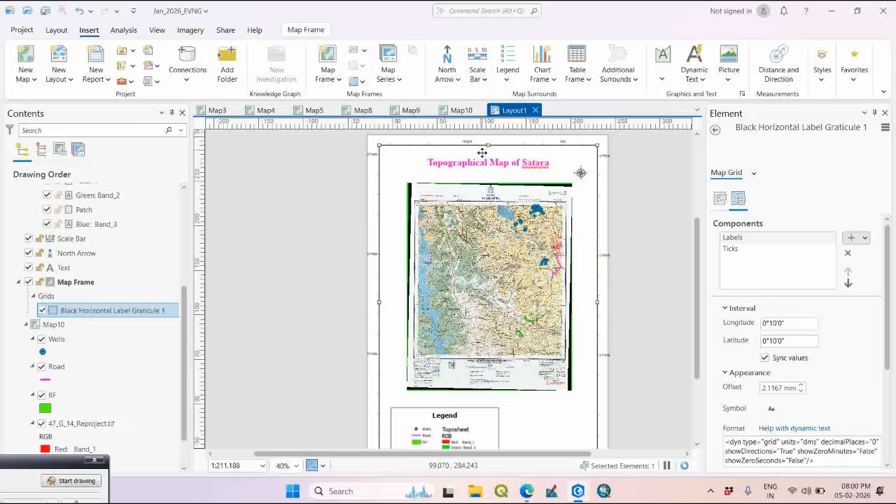
scroll(525, 174, "down", 1)
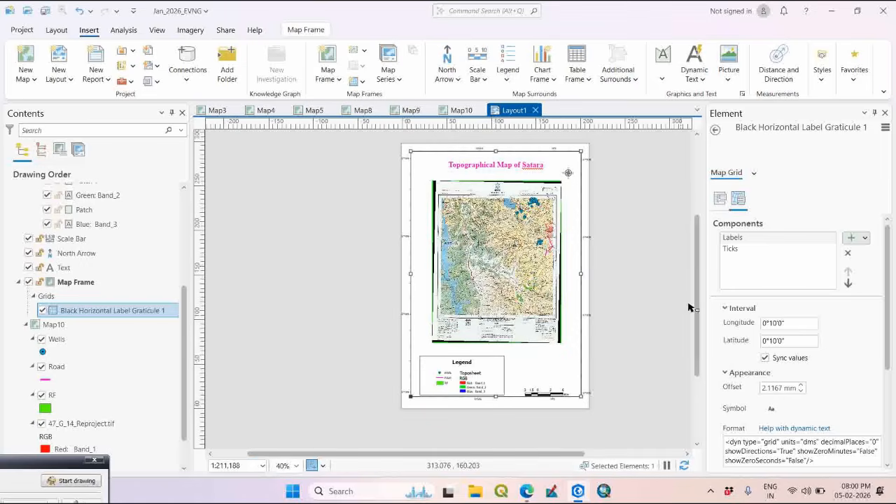
- Set the graticule labels' longitude and latitude interval to 0°8'0" and check the labels along the map frame
left_click(772, 322)
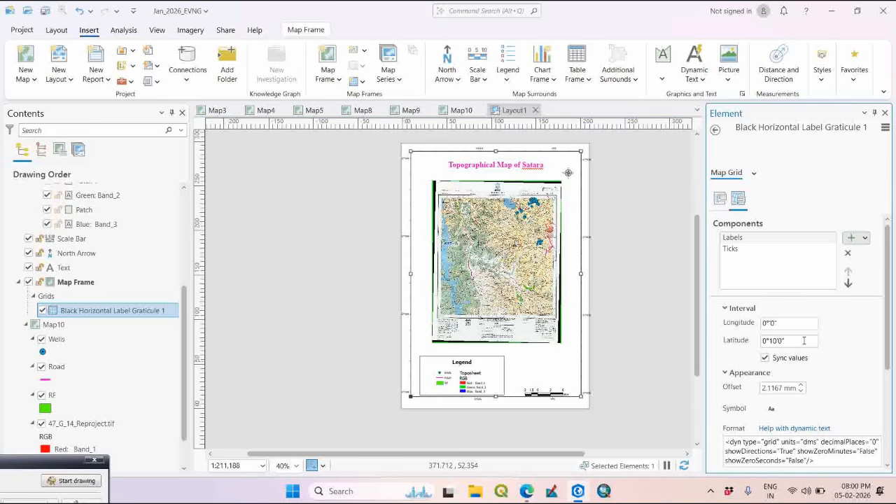
key("Return")
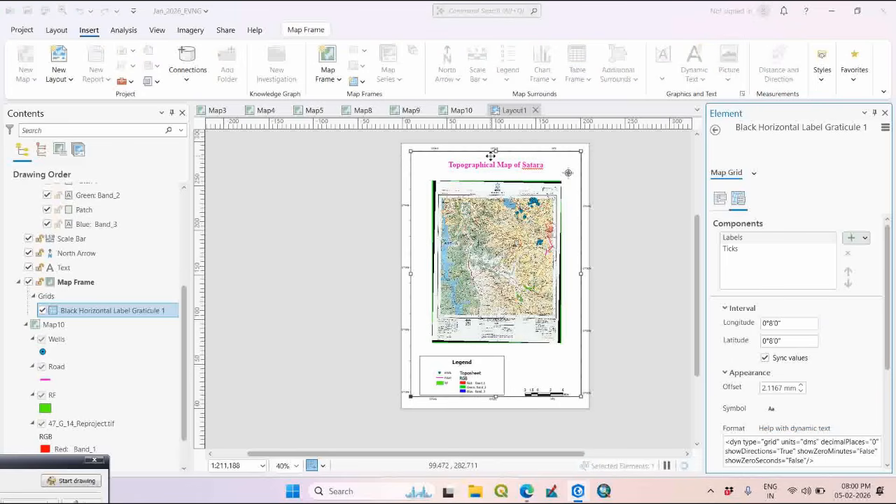
scroll(490, 158, "up", 5)
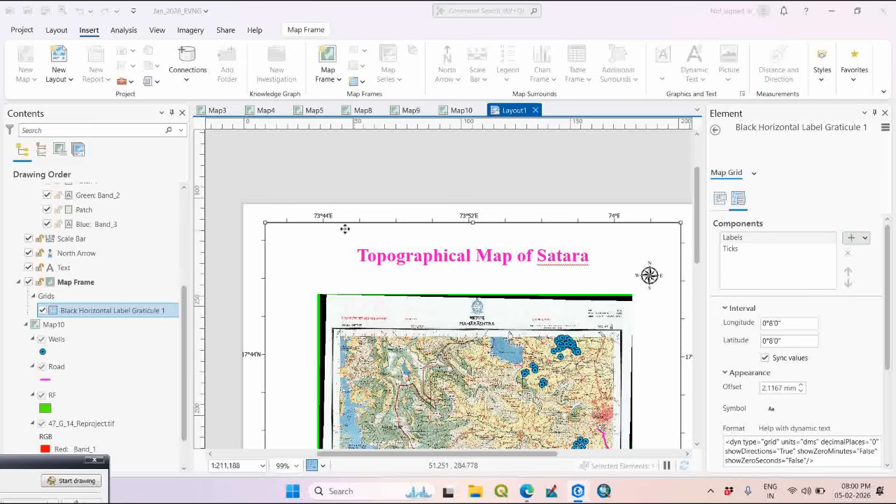
scroll(450, 273, "down", 3)
scroll(451, 273, "down", 3)
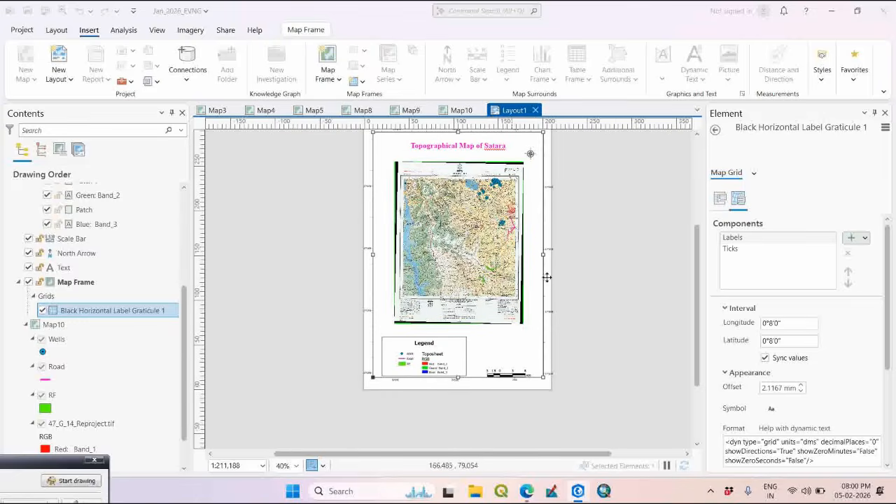
left_click_drag(552, 247, 546, 282)
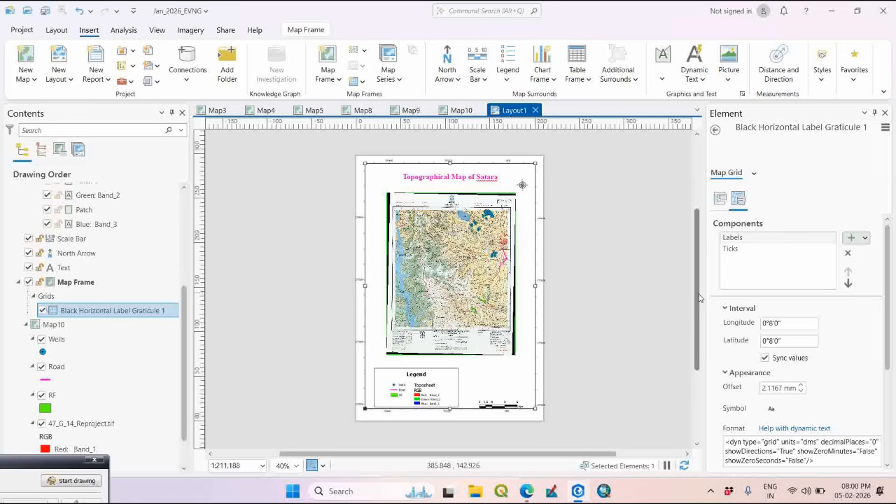
scroll(406, 163, "up", 1)
scroll(409, 163, "up", 2)
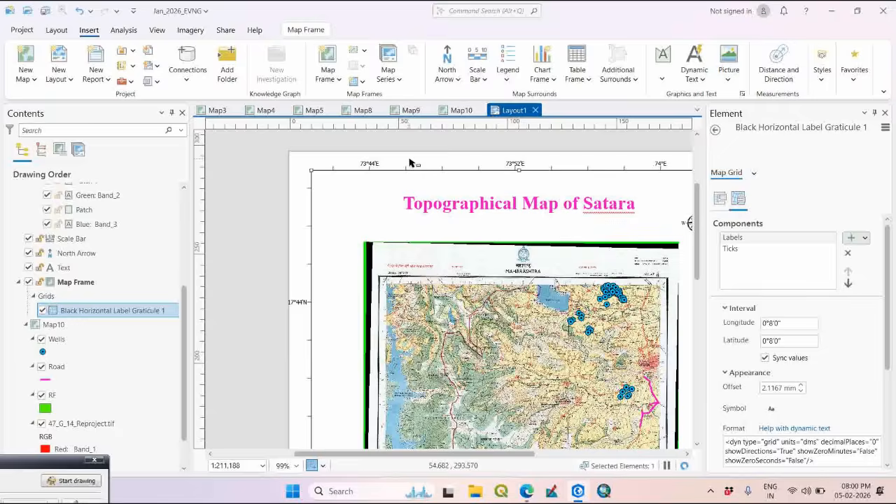
scroll(410, 164, "up", 2)
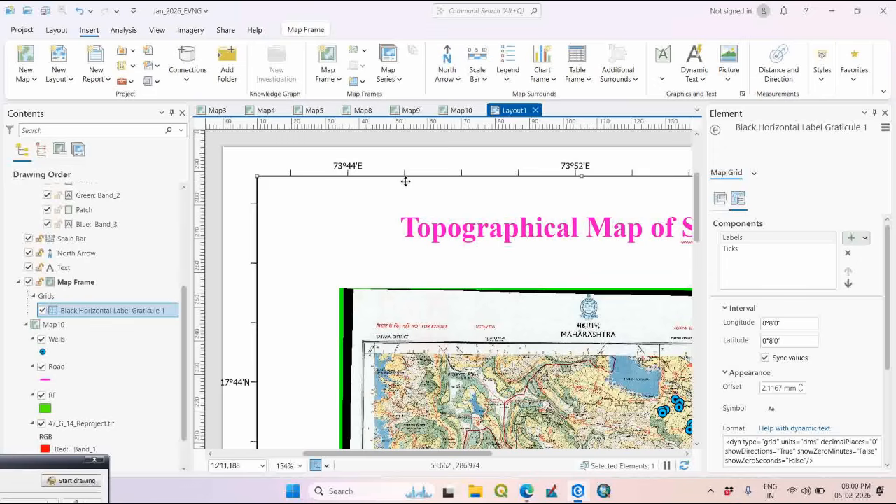
scroll(404, 184, "down", 2)
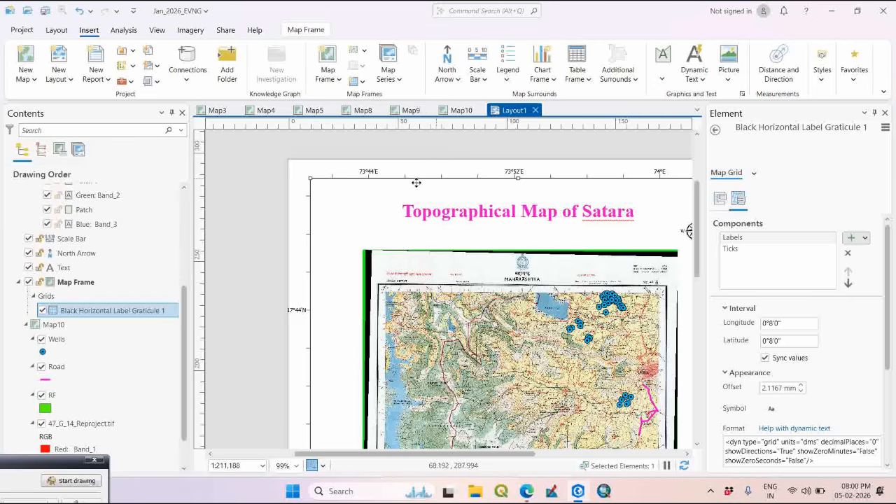
- Set the Ticks component's longitude and latitude interval to 0°8'0" and check the ticks against the coordinate labels
left_click(741, 251)
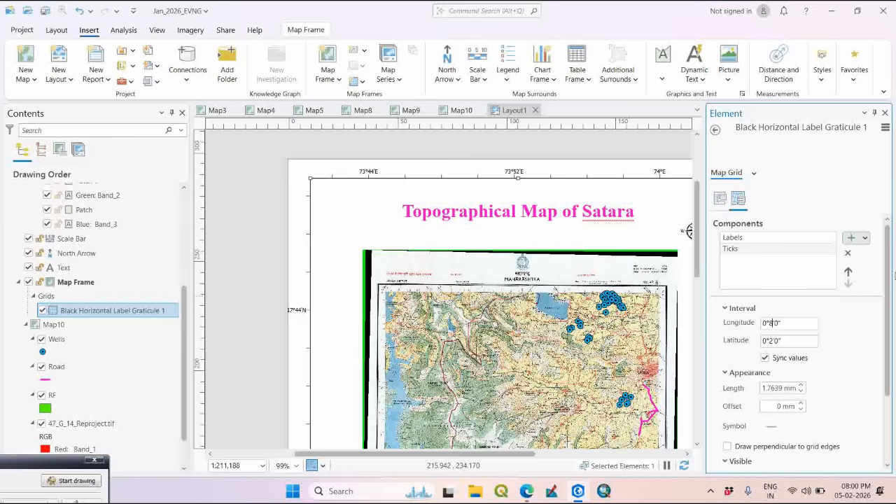
left_click(835, 345)
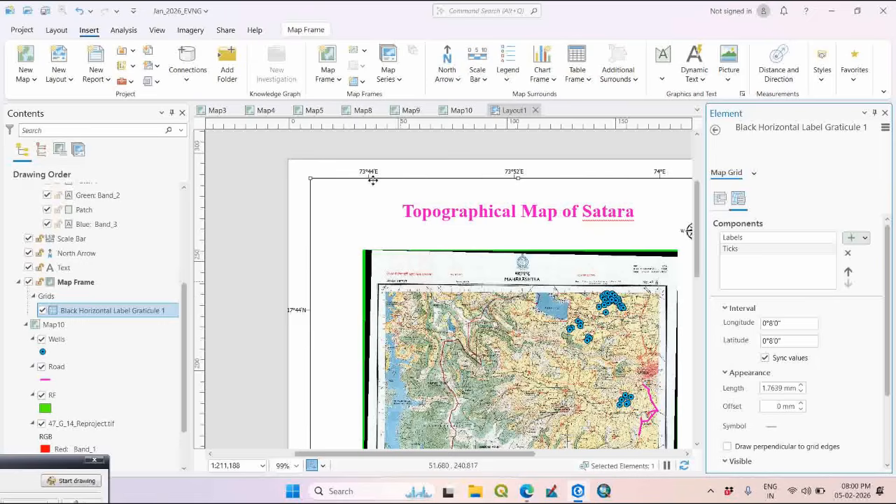
scroll(356, 190, "up", 5)
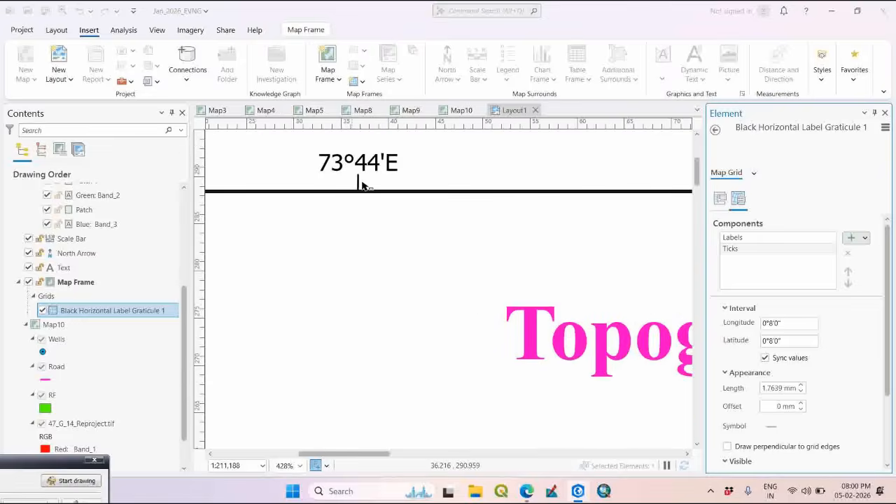
scroll(360, 184, "down", 5)
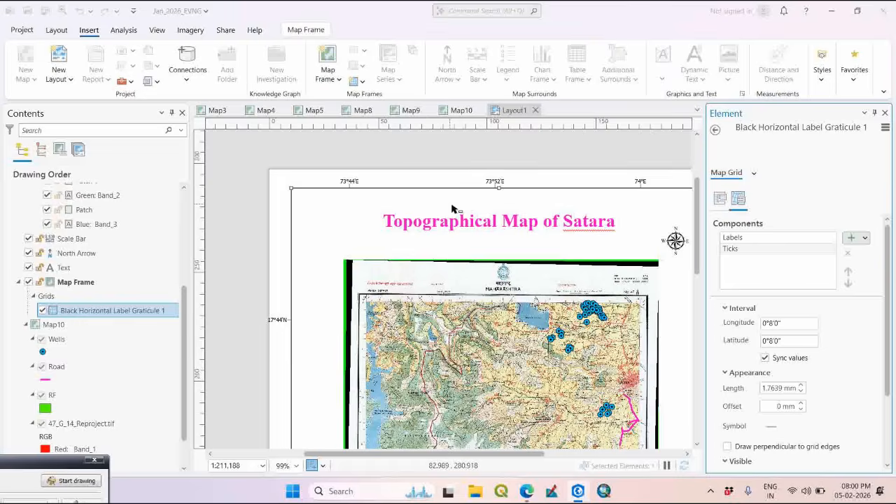
scroll(595, 226, "down", 4)
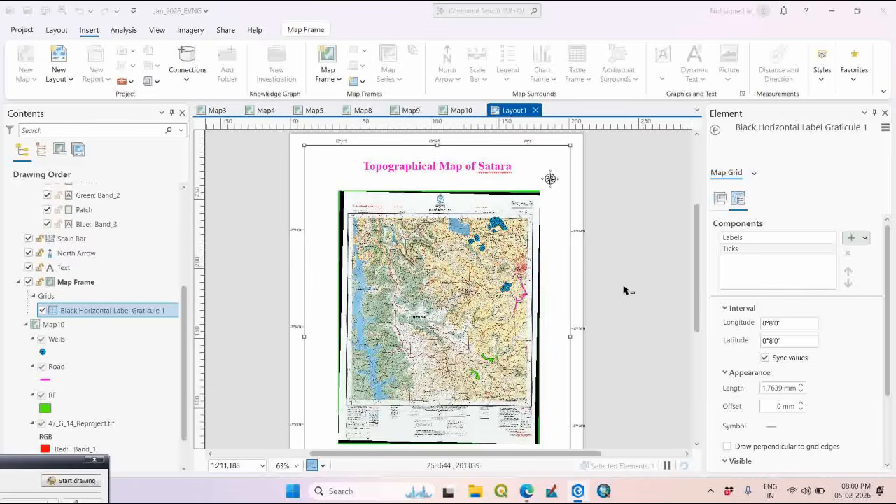
scroll(553, 224, "up", 4)
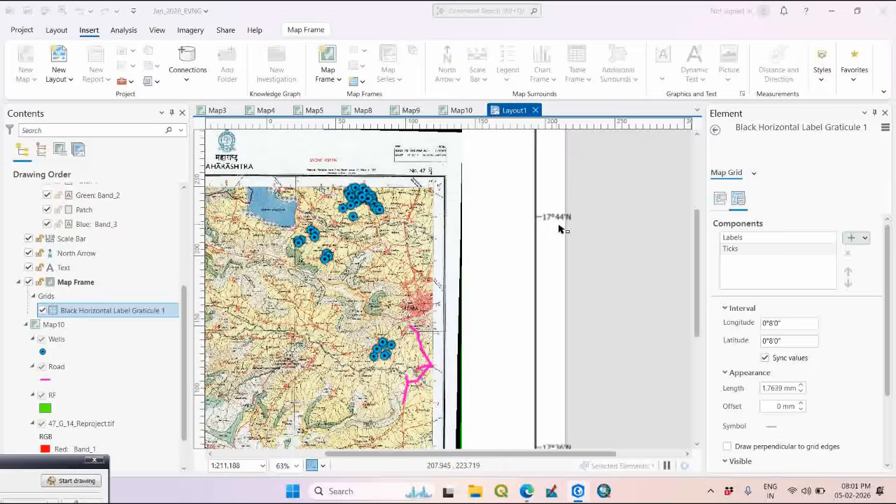
scroll(553, 229, "up", 4)
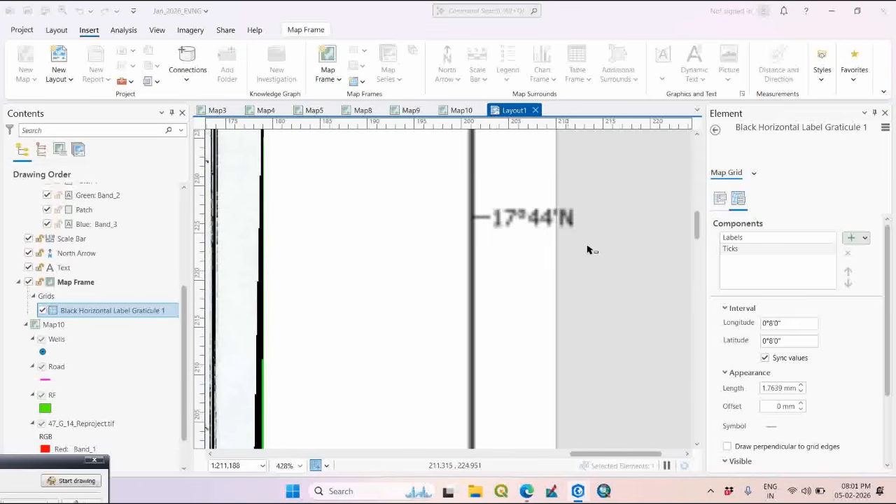
- Reopen the component settings of Black Horizontal Label Graticule 1 and select its Labels component
left_click(598, 275)
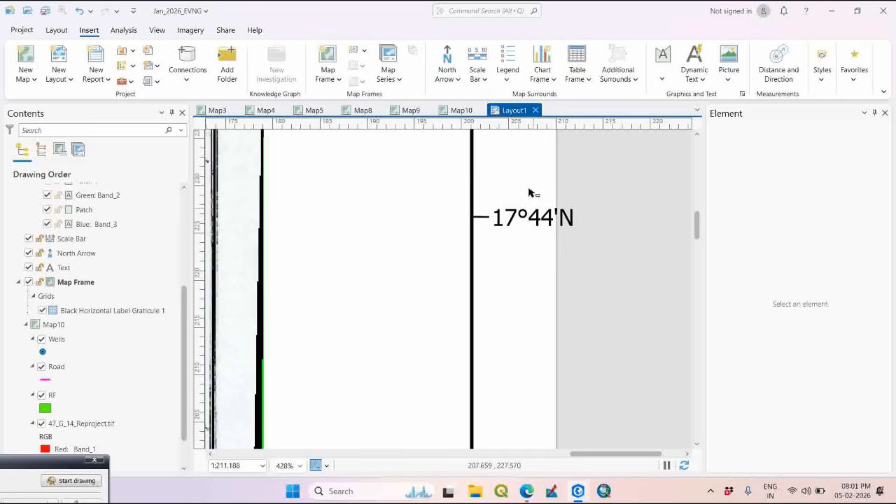
left_click(409, 273)
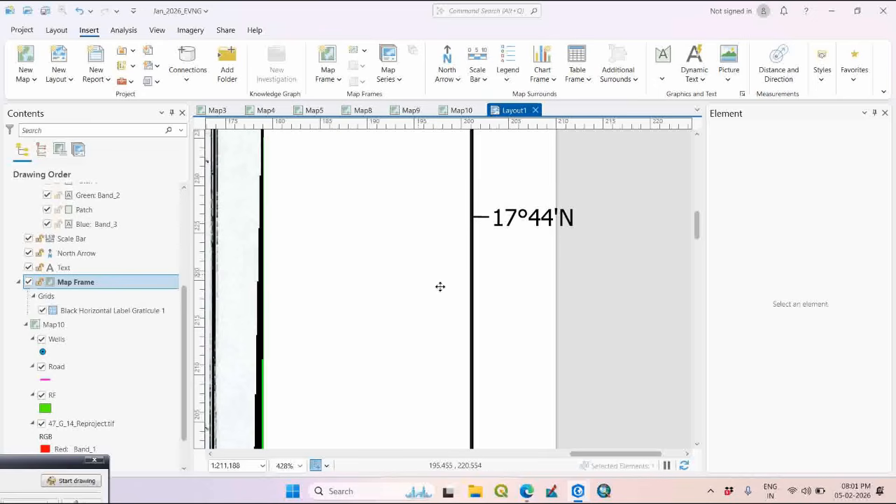
scroll(447, 290, "down", 5)
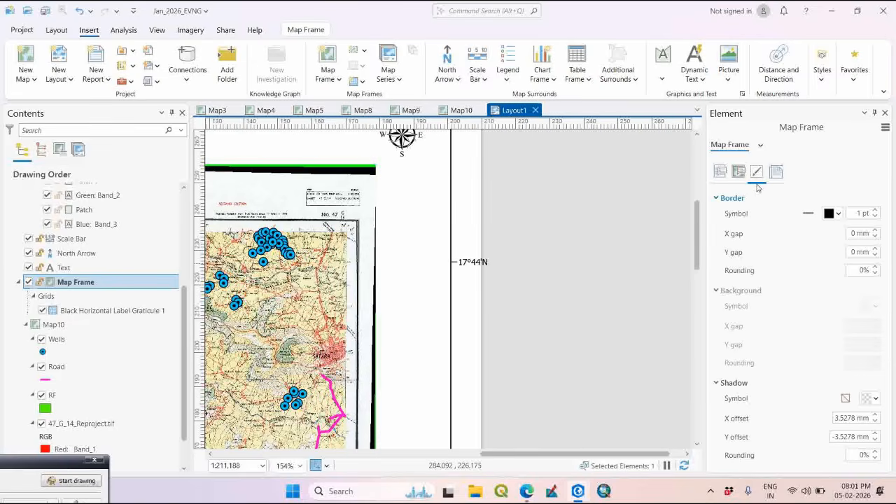
scroll(502, 282, "down", 6)
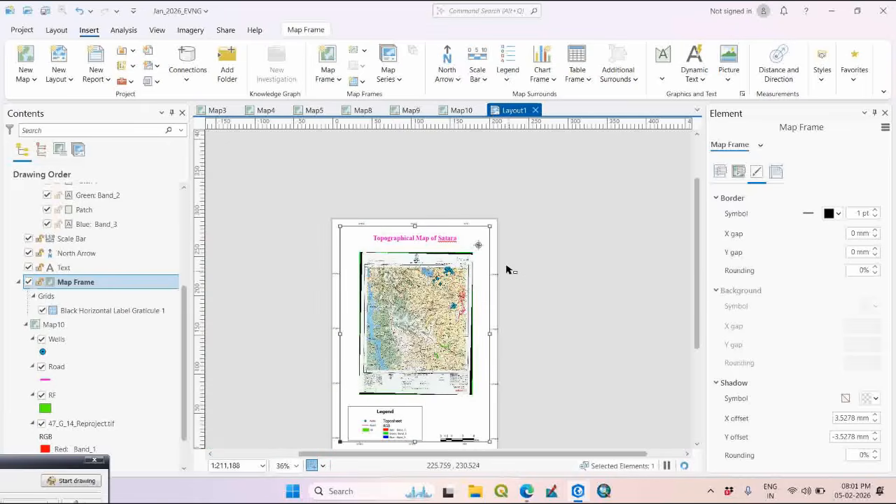
left_click(87, 312)
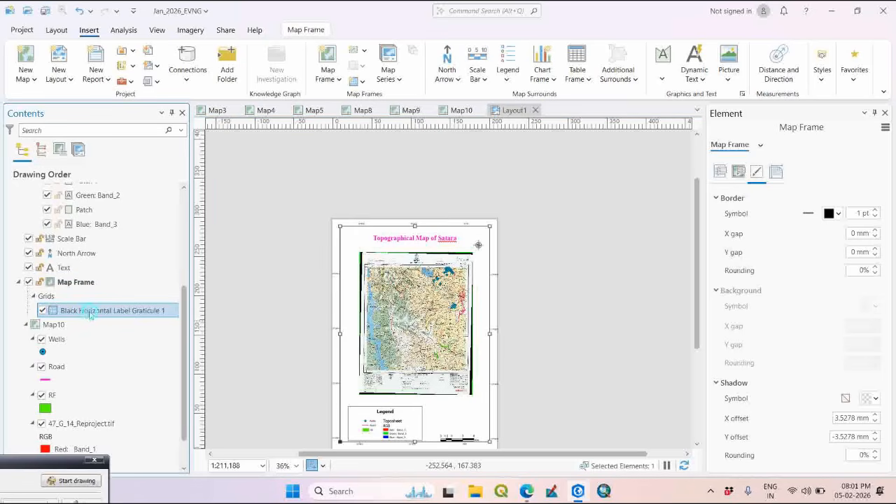
right_click(107, 311)
left_click(131, 307)
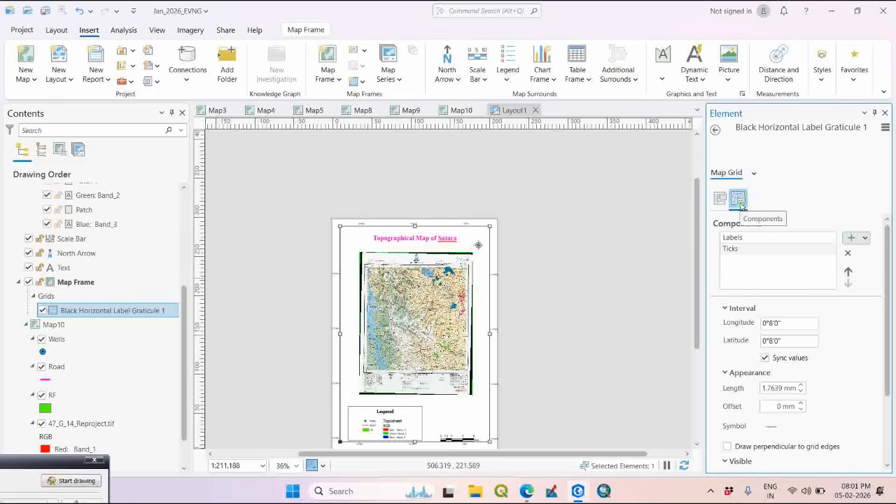
left_click(737, 241)
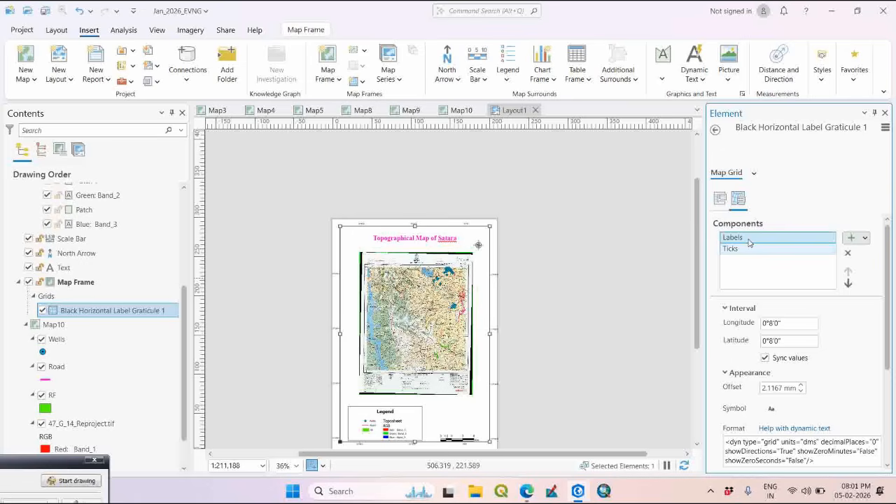
- Turn on vertical orientation for the graticule's East and West coordinate labels
left_click_drag(888, 262, 892, 280)
scroll(805, 336, "down", 5)
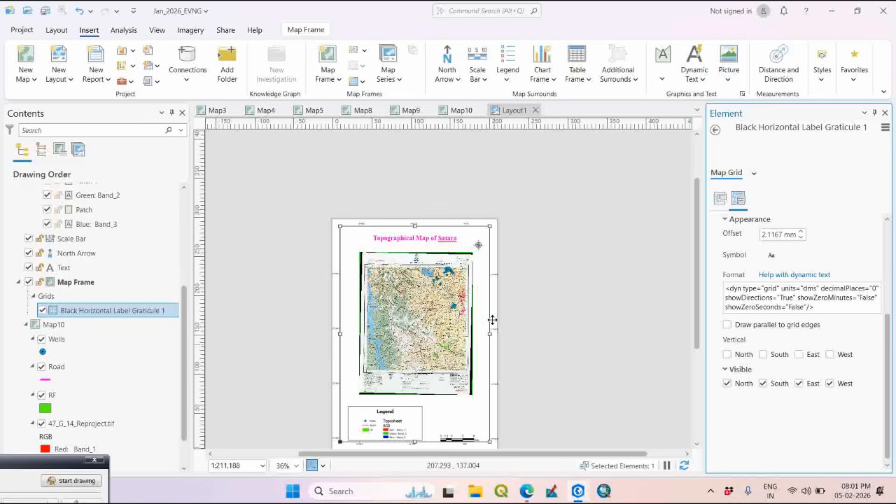
left_click(799, 355)
left_click(844, 355)
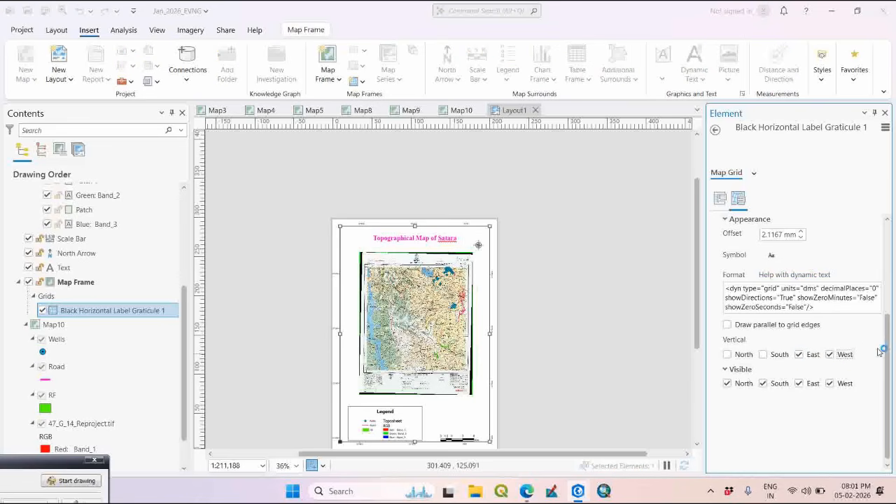
- Examine the orientation and placement of the latitude labels along the map frame's east edge
scroll(496, 334, "up", 5)
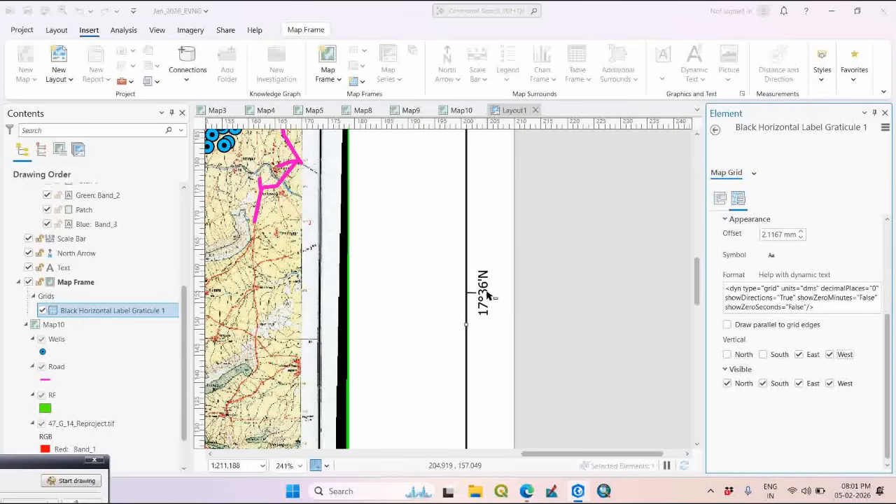
scroll(488, 296, "down", 4)
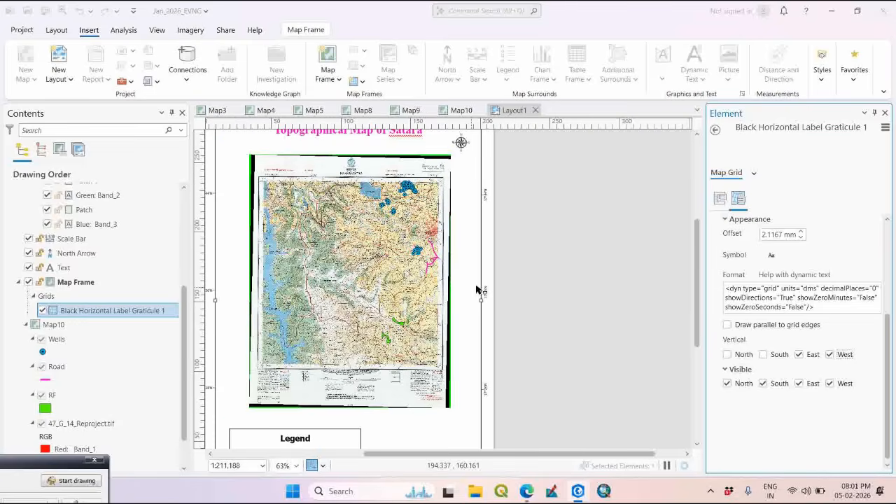
scroll(514, 290, "down", 3)
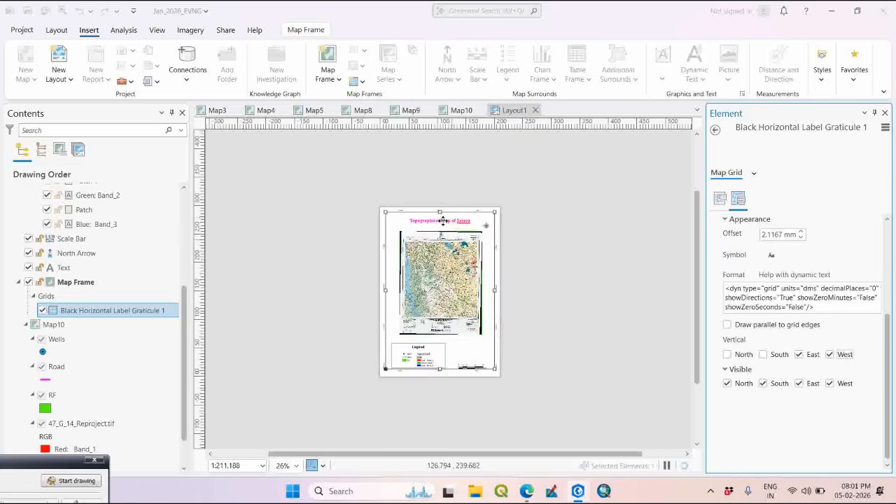
scroll(445, 220, "up", 3)
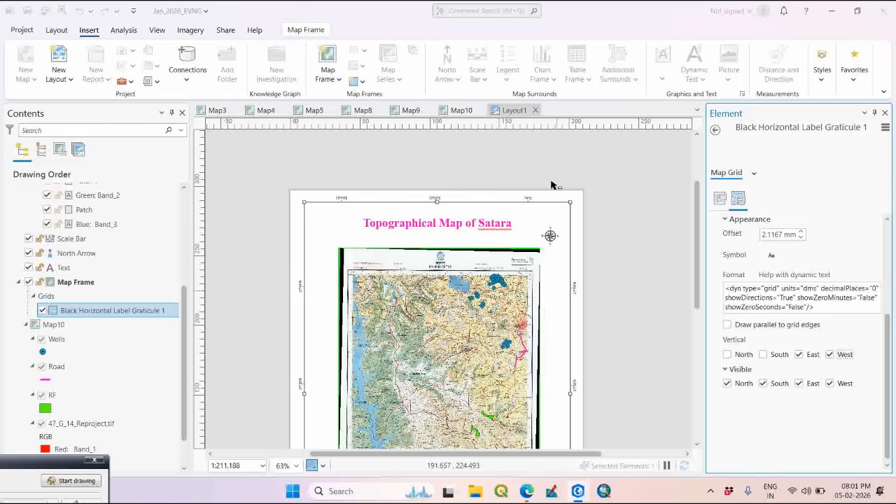
scroll(544, 180, "up", 5)
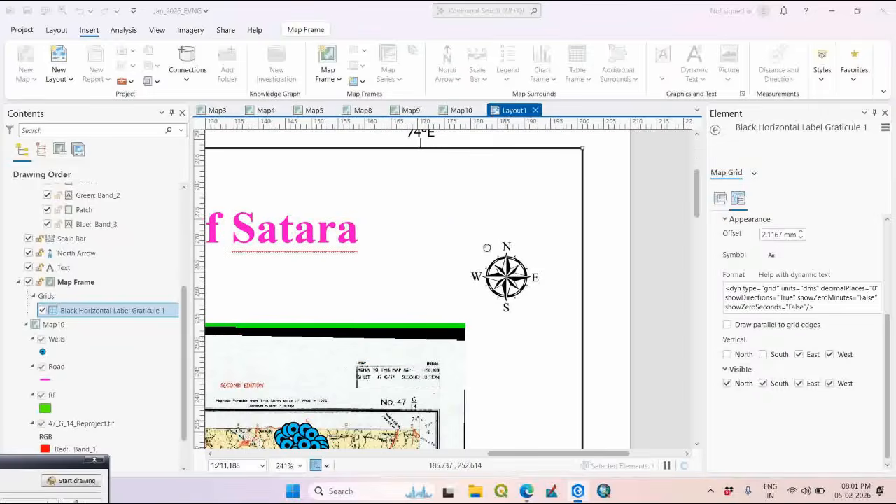
left_click_drag(483, 427, 480, 312)
scroll(480, 312, "down", 2)
left_click_drag(467, 388, 506, 261)
scroll(462, 371, "up", 5)
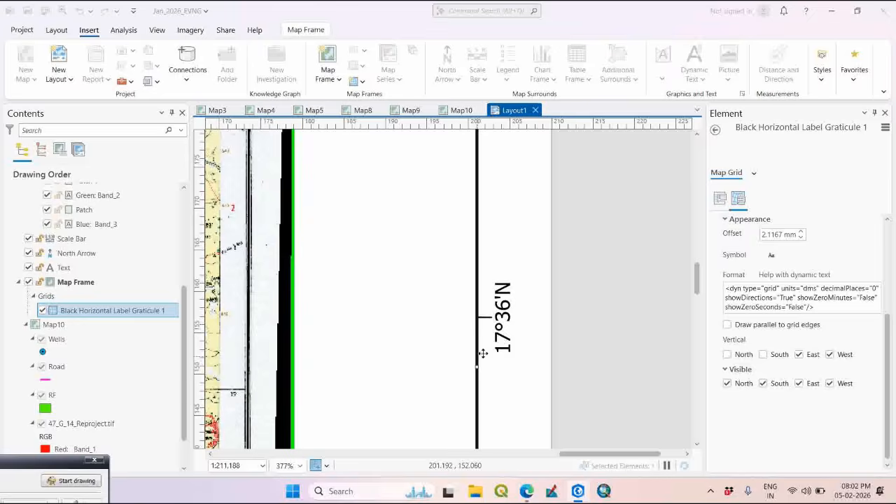
left_click_drag(510, 361, 533, 271)
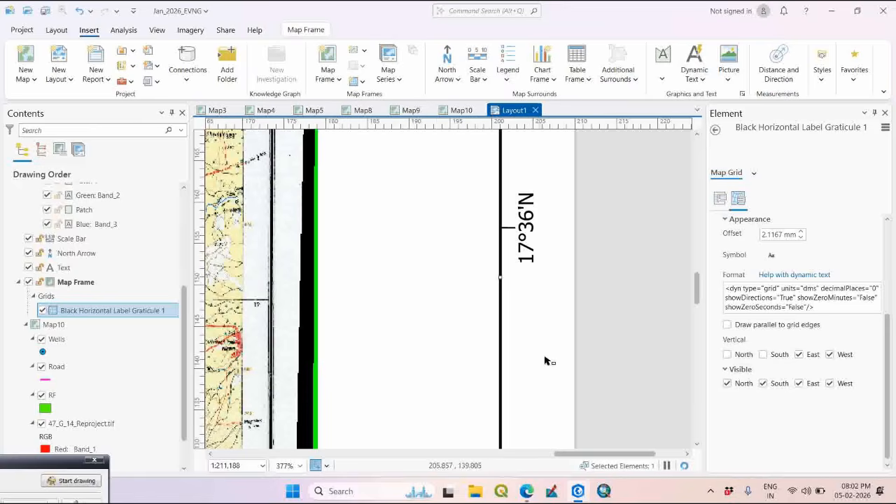
scroll(545, 354, "down", 4)
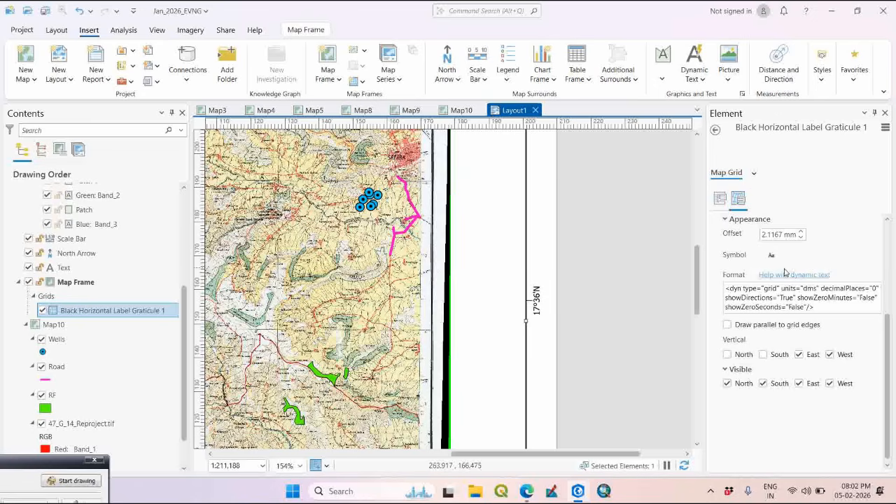
- Review the Labels component's interval, offset, format, vertical orientation and visibility settings
scroll(780, 266, "up", 4)
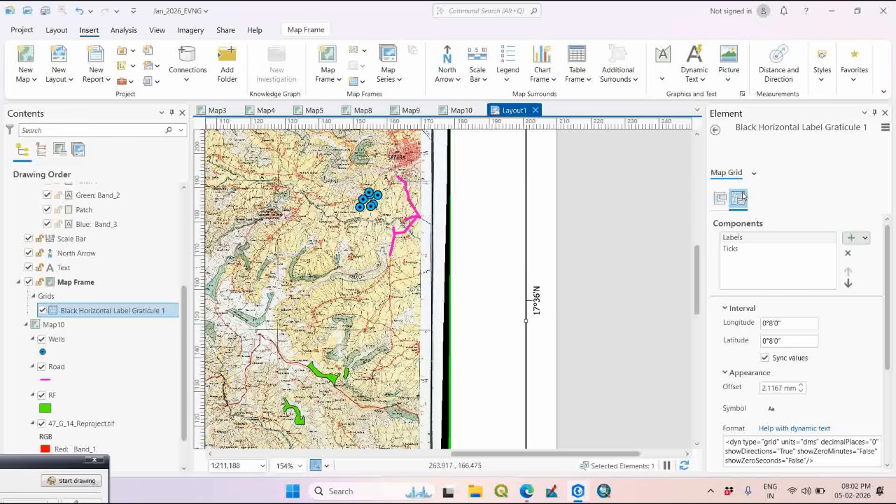
left_click(742, 241)
scroll(809, 297, "down", 5)
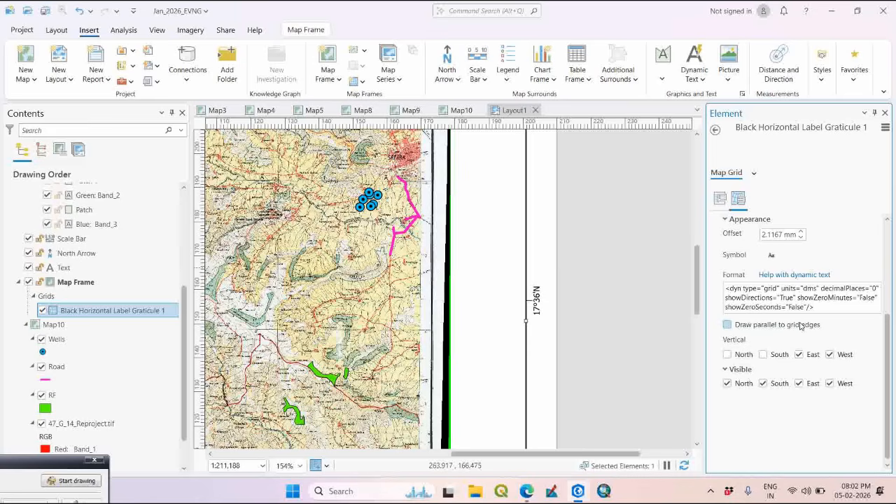
scroll(867, 293, "up", 2)
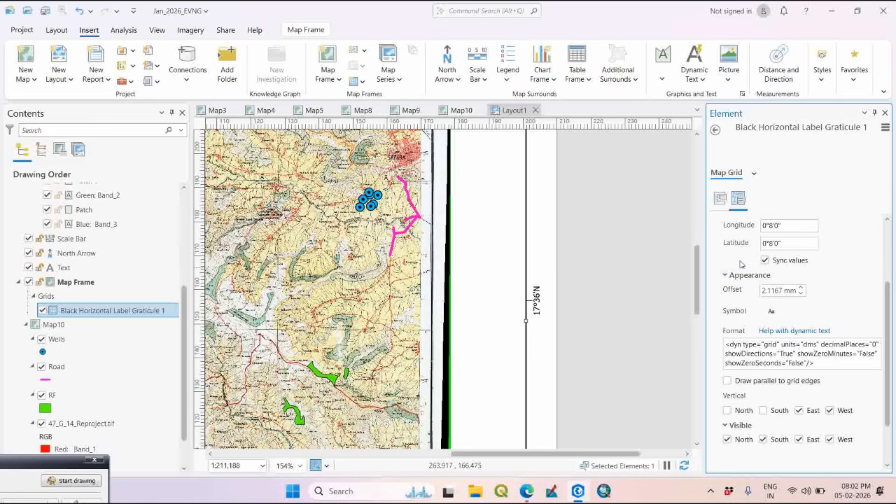
scroll(747, 298, "down", 2)
scroll(770, 277, "up", 4)
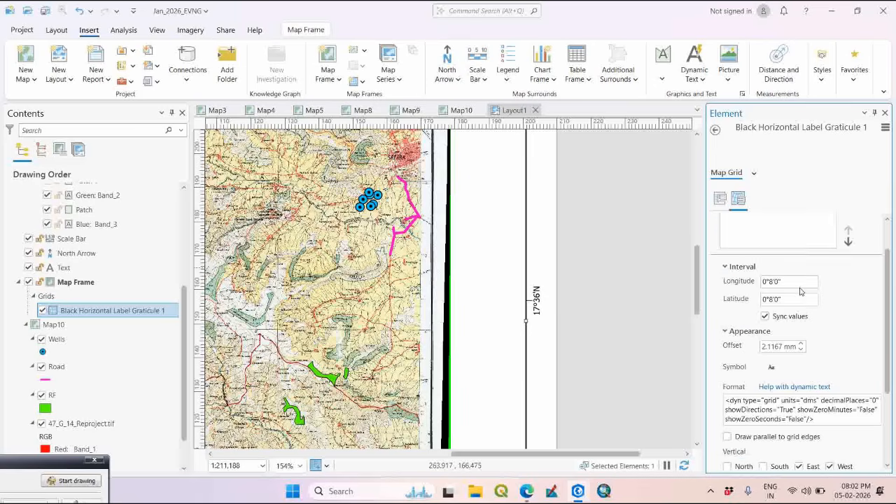
scroll(776, 307, "down", 5)
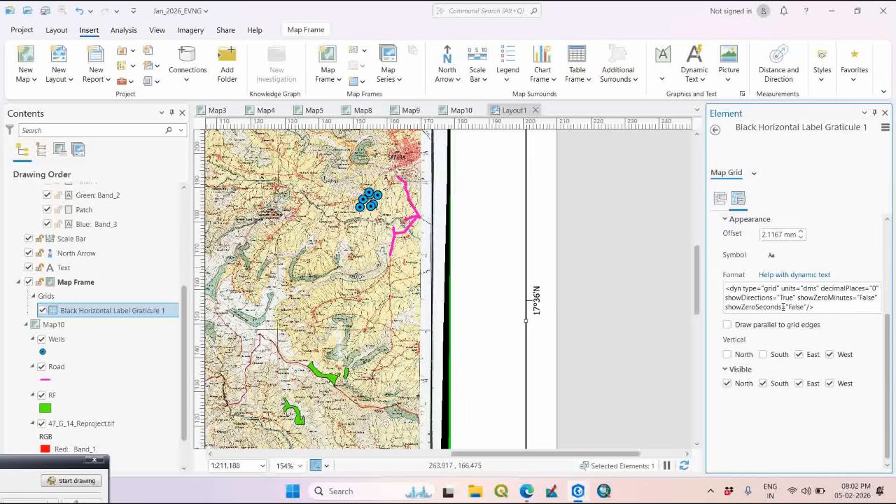
scroll(792, 308, "up", 5)
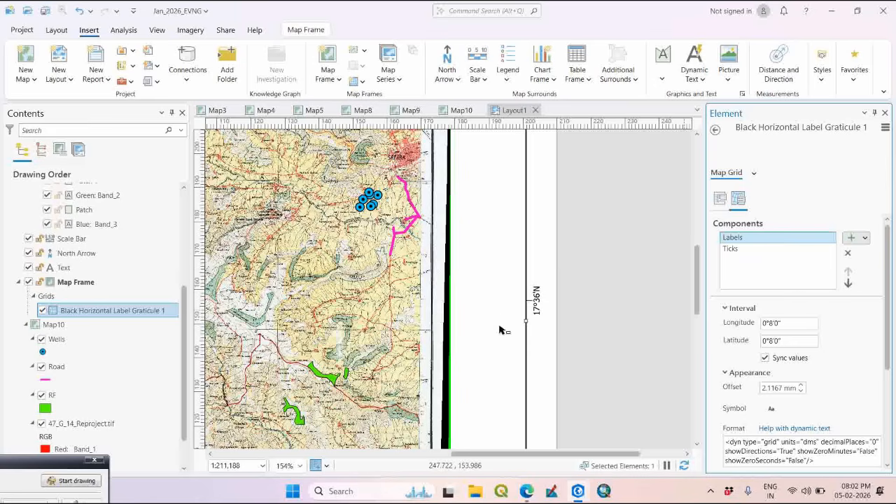
- Move the scale bar slightly up, clear of the map frame's bottom border
scroll(502, 321, "down", 5)
scroll(440, 304, "up", 2)
scroll(461, 312, "down", 2)
left_click_drag(480, 336, 464, 298)
left_click(625, 298)
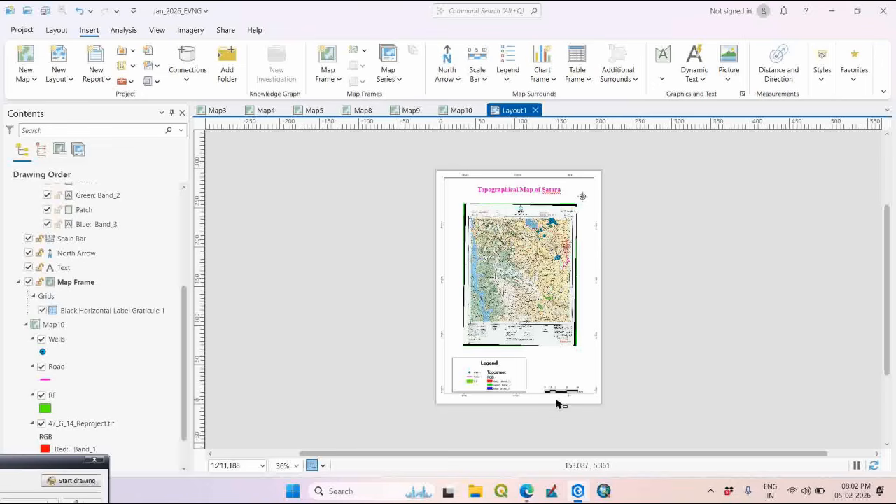
scroll(558, 400, "up", 3)
scroll(578, 381, "up", 3)
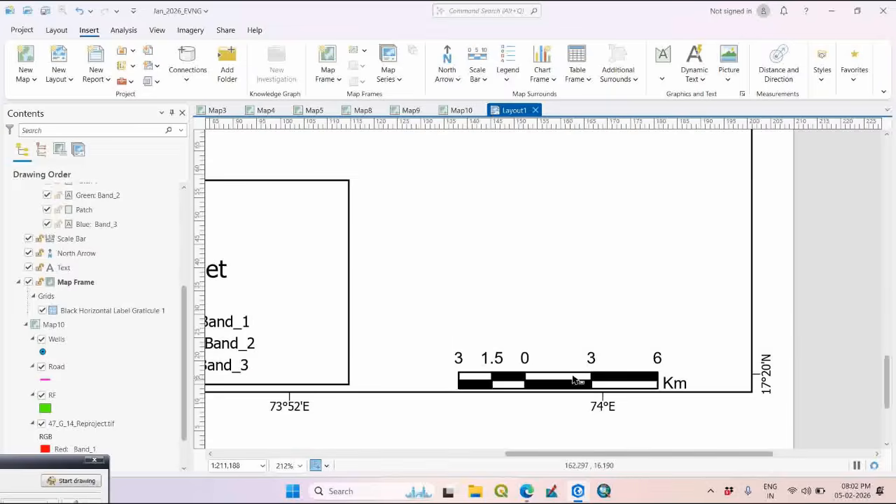
left_click(583, 386)
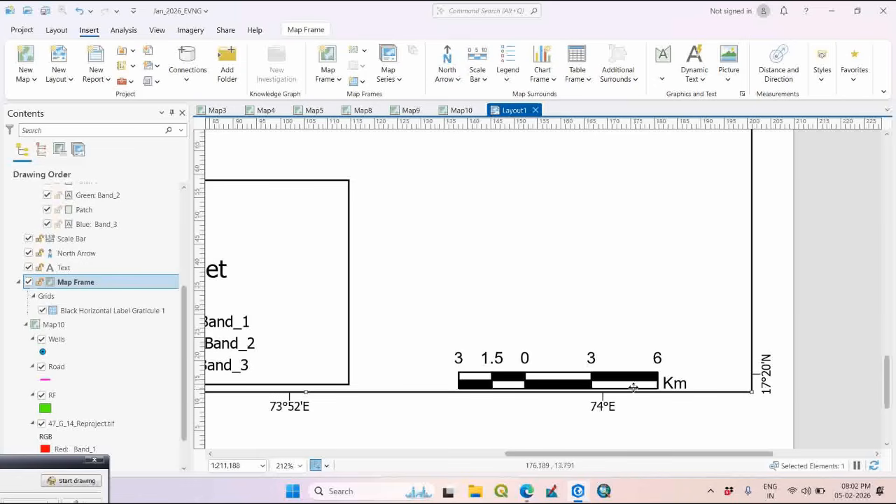
left_click(846, 359)
left_click(607, 379)
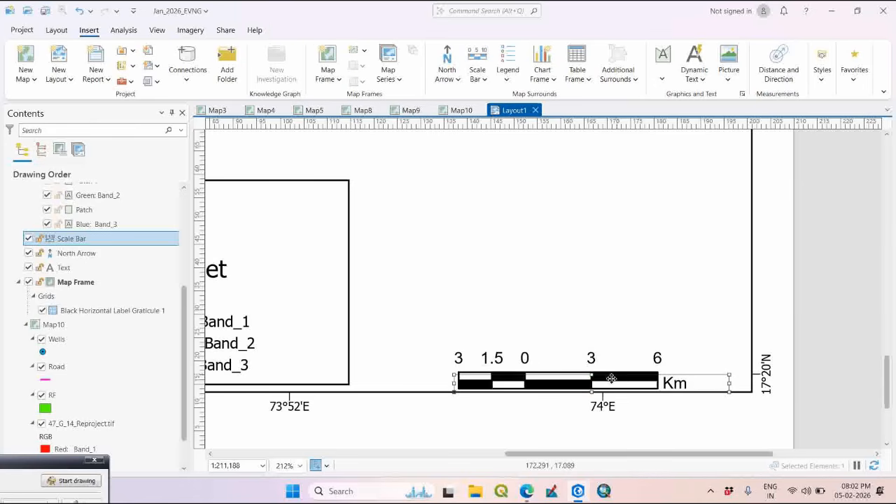
left_click_drag(582, 383, 580, 365)
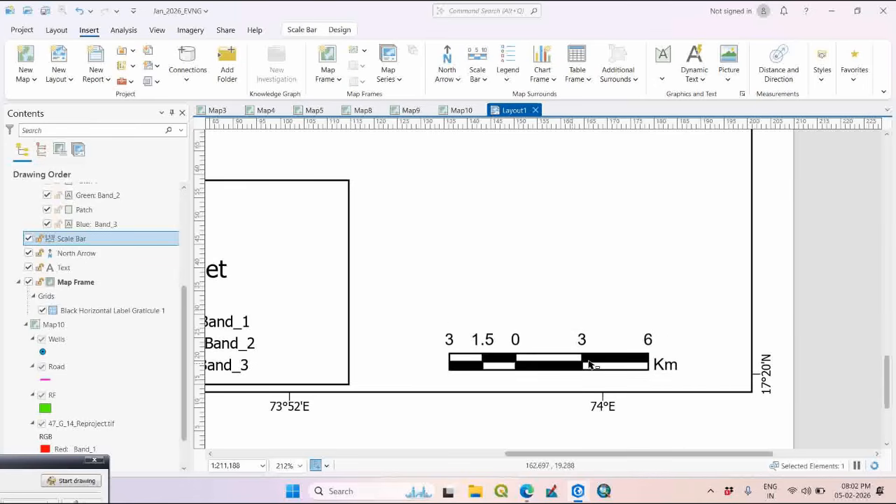
scroll(616, 357, "down", 3)
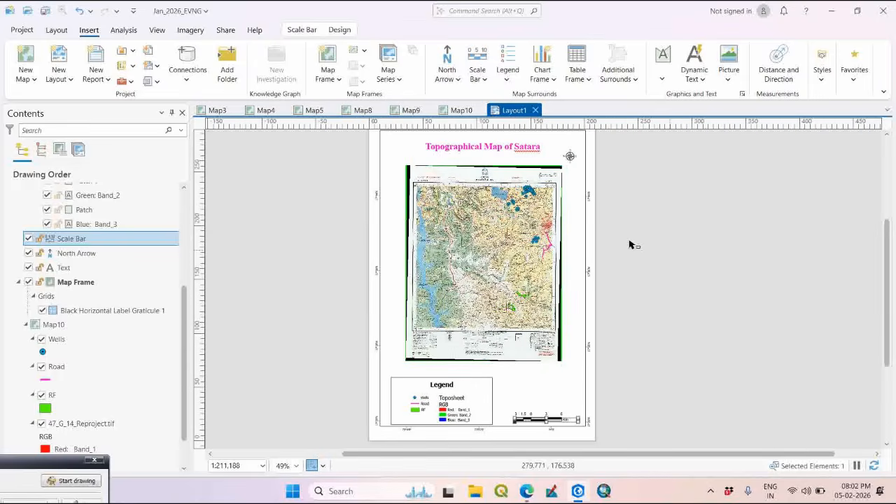
- Move the north arrow from the map frame's upper-right corner to just above the scale bar, roughly centred over it
left_click(570, 157)
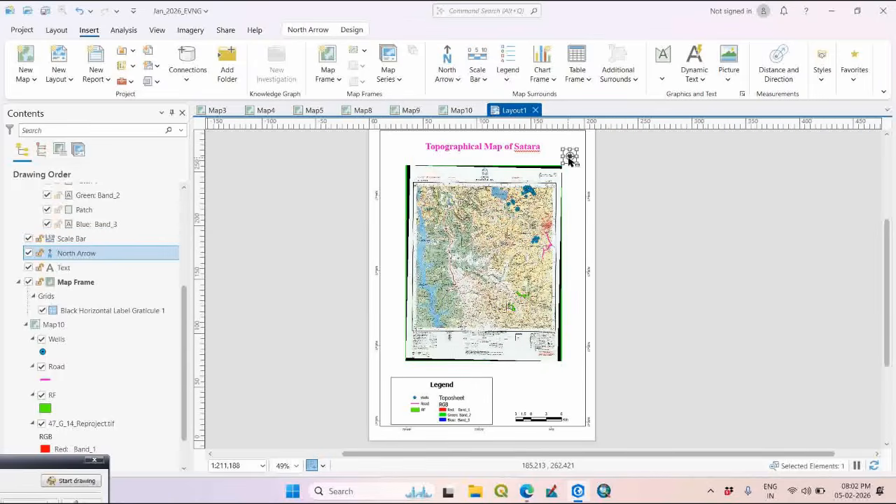
left_click_drag(570, 157, 534, 400)
scroll(534, 400, "up", 5)
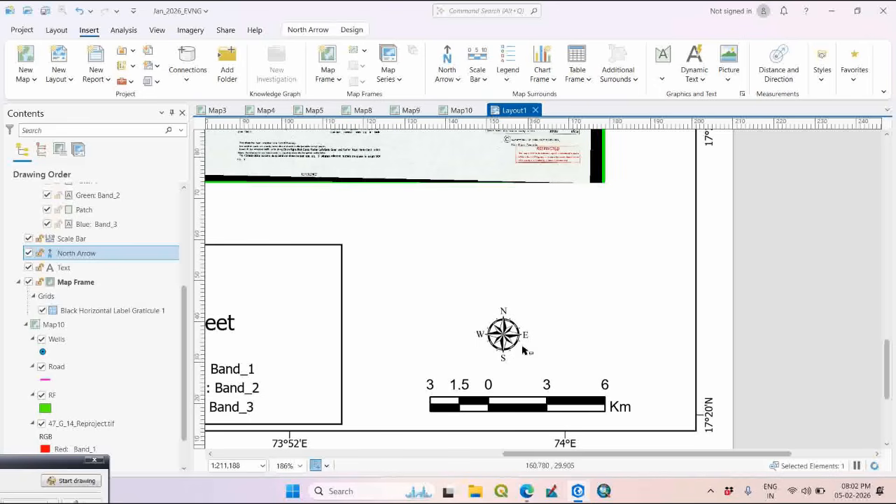
left_click_drag(508, 334, 526, 338)
scroll(644, 314, "down", 8)
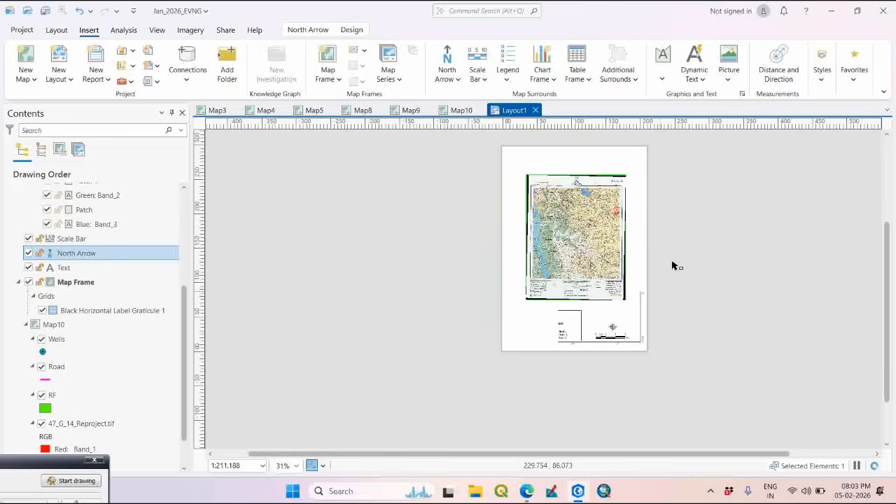
left_click(678, 298)
- Examine the graticule's Labels and Ticks components, comparing their settings with the labels and ticks around the map frame
left_click(469, 180)
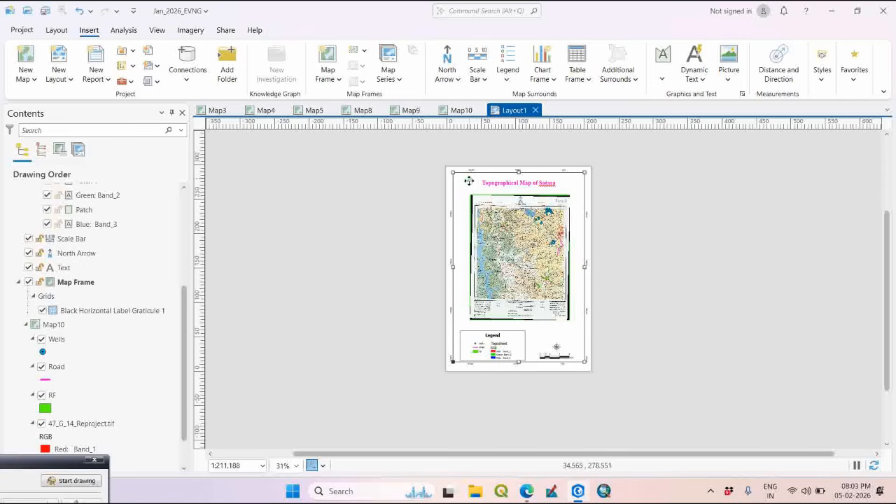
right_click(96, 311)
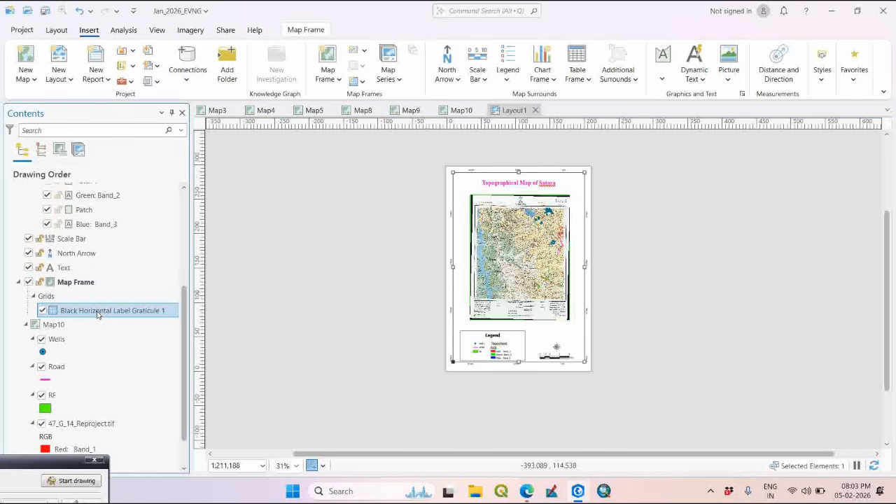
left_click(119, 306)
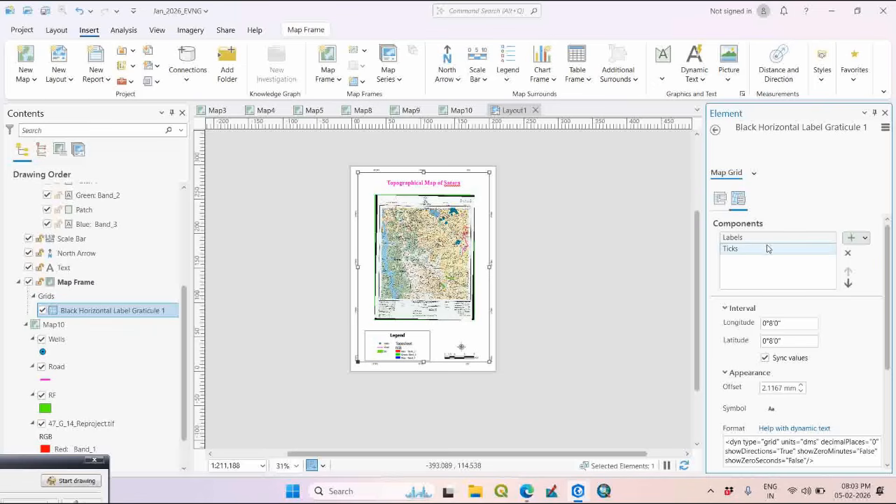
scroll(448, 176, "up", 1)
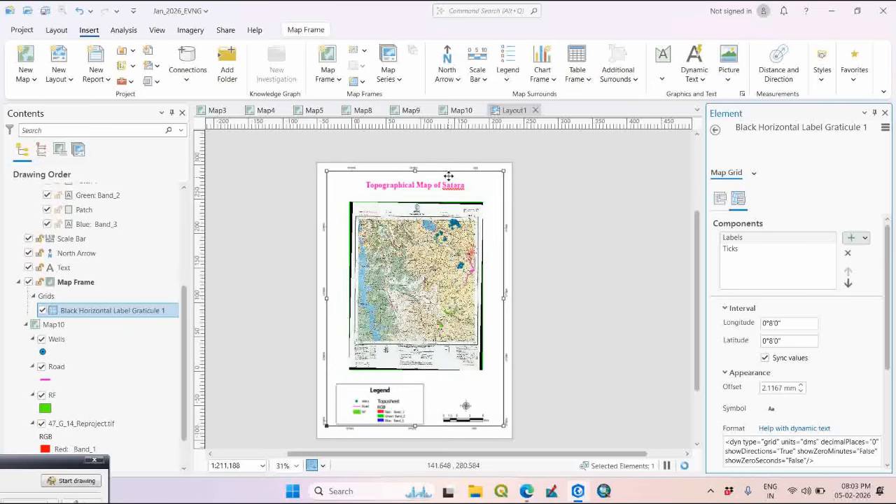
scroll(448, 176, "up", 5)
scroll(620, 210, "down", 2)
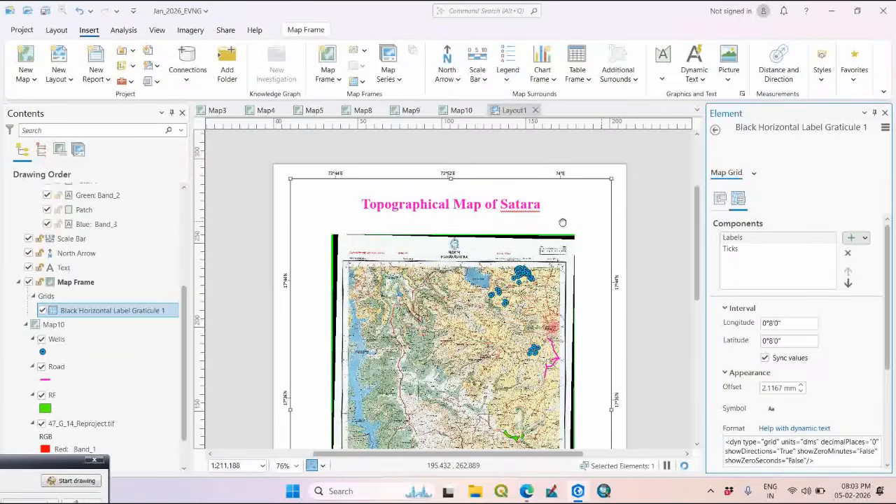
left_click_drag(563, 222, 532, 210)
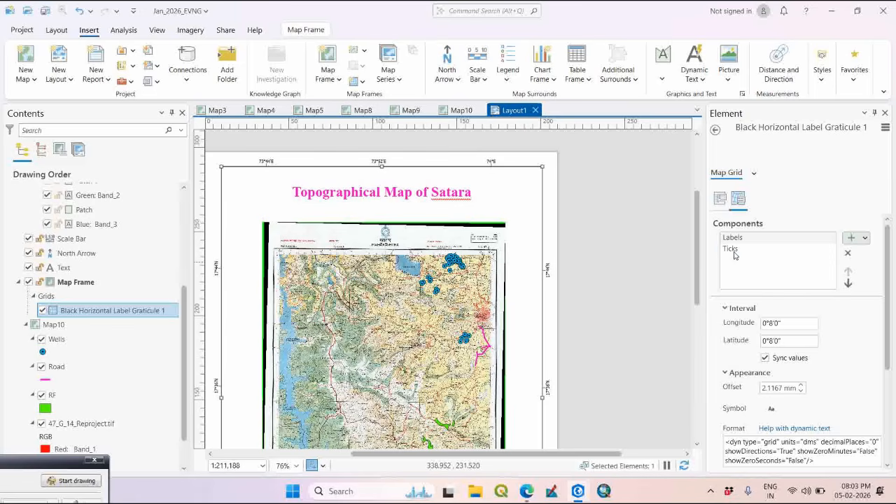
left_click(733, 250)
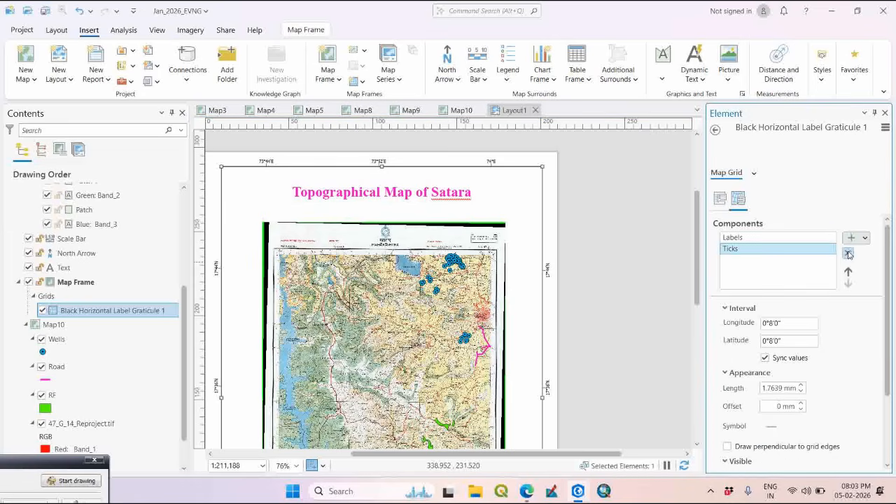
left_click(733, 239)
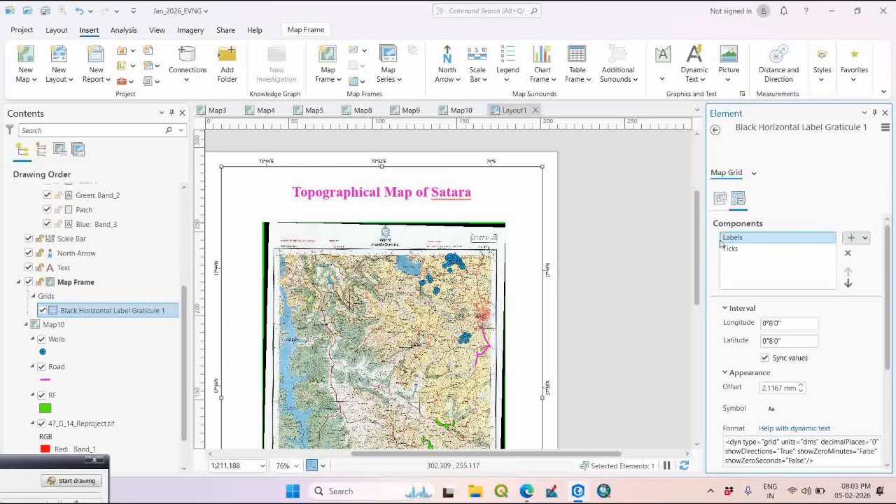
scroll(420, 245, "down", 3)
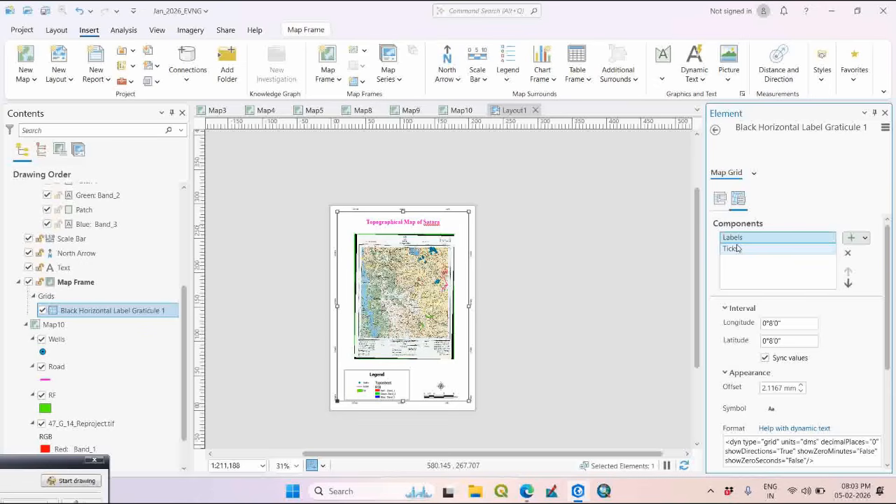
left_click(746, 239)
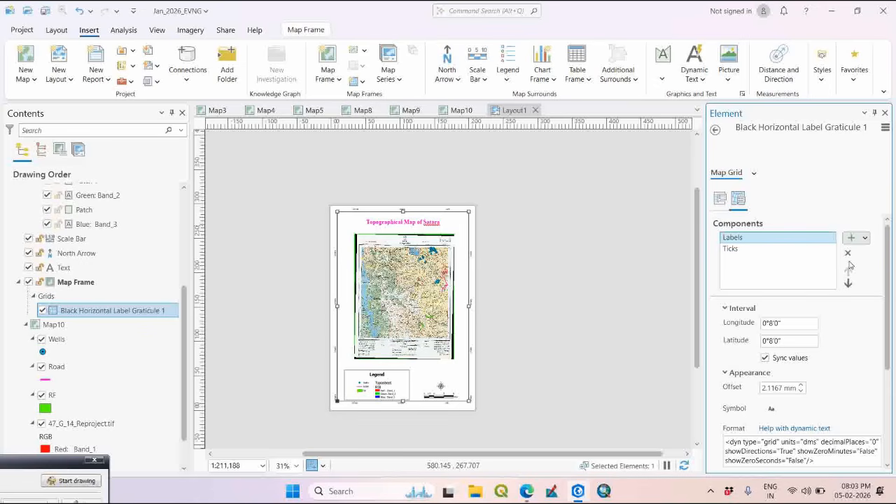
left_click(772, 323)
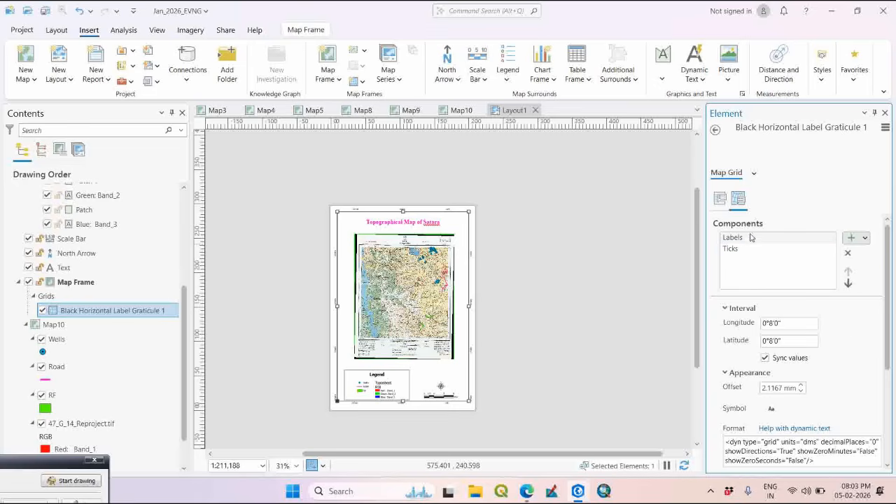
- Turn off vertical orientation for the graticule's East and West labels and check how they read along the east edge
scroll(808, 332, "down", 5)
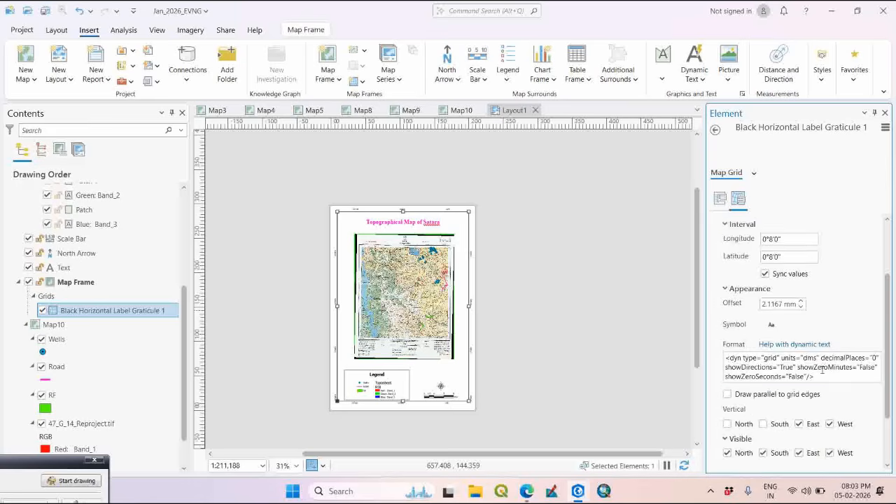
left_click(799, 354)
left_click(829, 354)
scroll(467, 302, "up", 10)
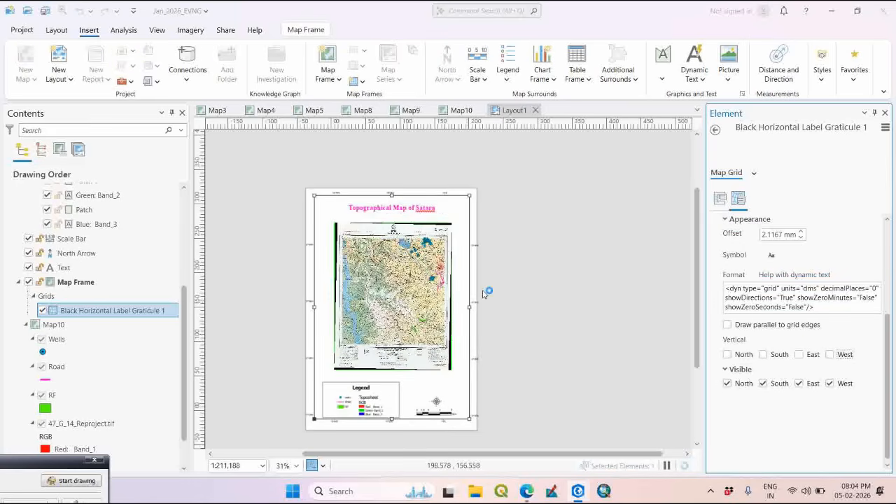
scroll(523, 305, "down", 4)
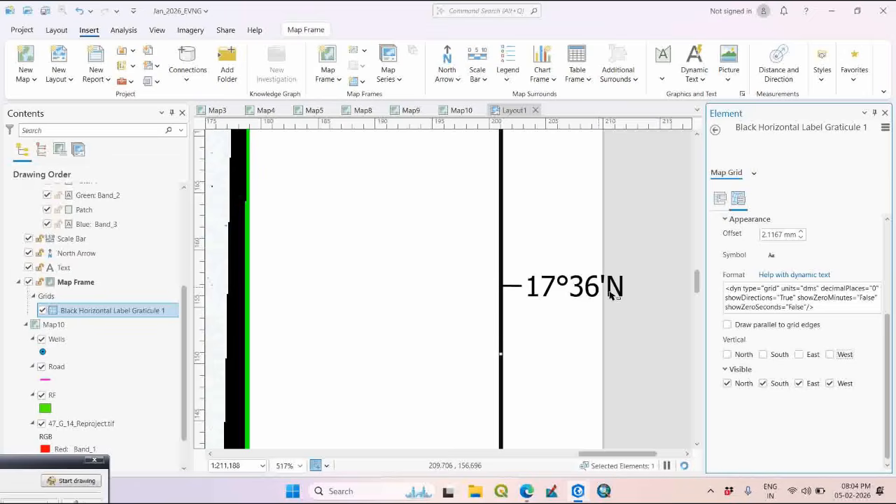
scroll(514, 270, "down", 6)
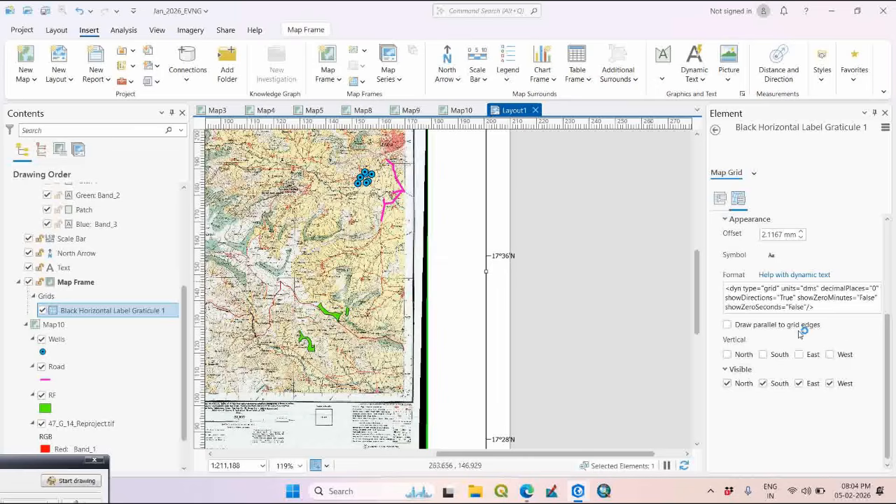
- Turn vertical orientation back on for the graticule's East and West labels and check them on both sides of the frame
scroll(773, 342, "up", 3)
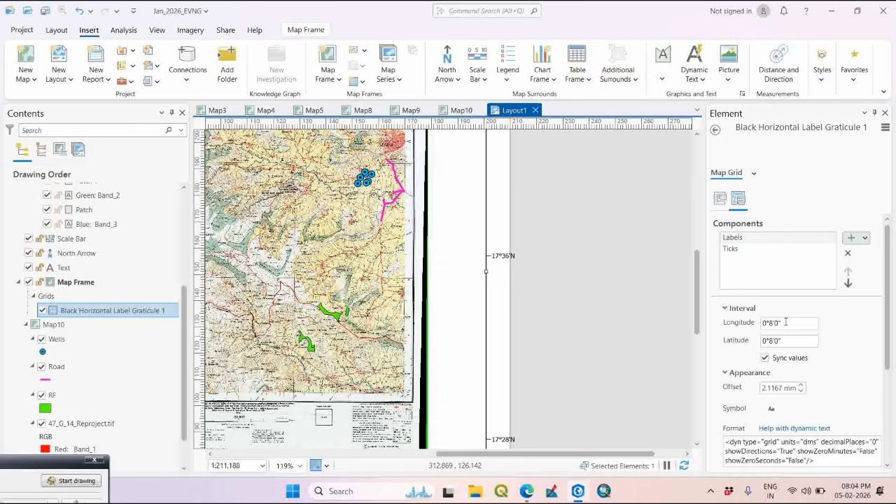
left_click(741, 238)
scroll(866, 327, "down", 3)
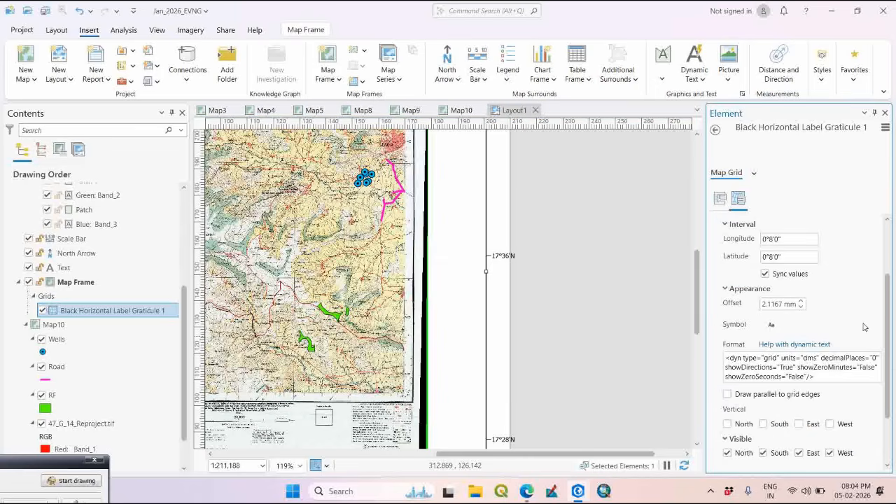
scroll(865, 326, "down", 2)
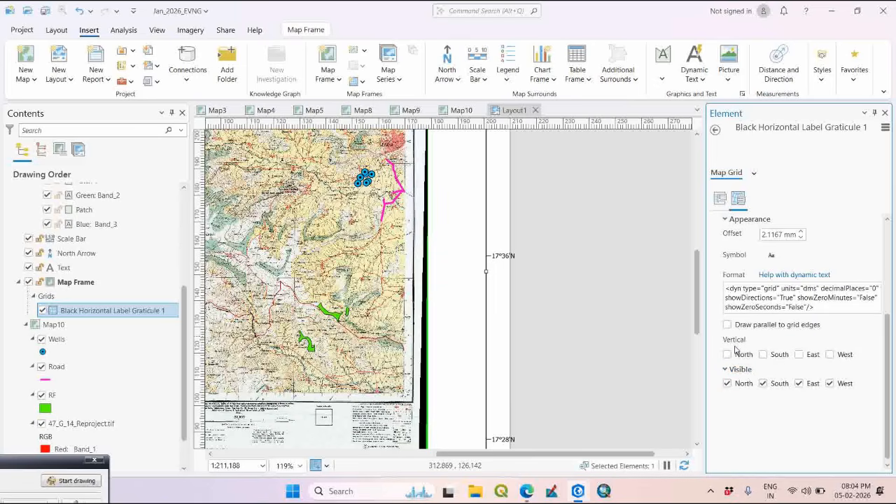
left_click(838, 356)
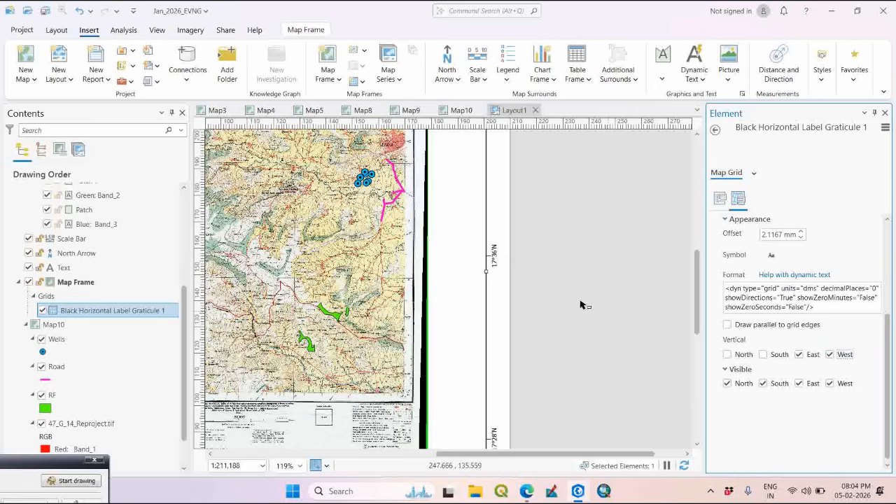
scroll(580, 305, "down", 4)
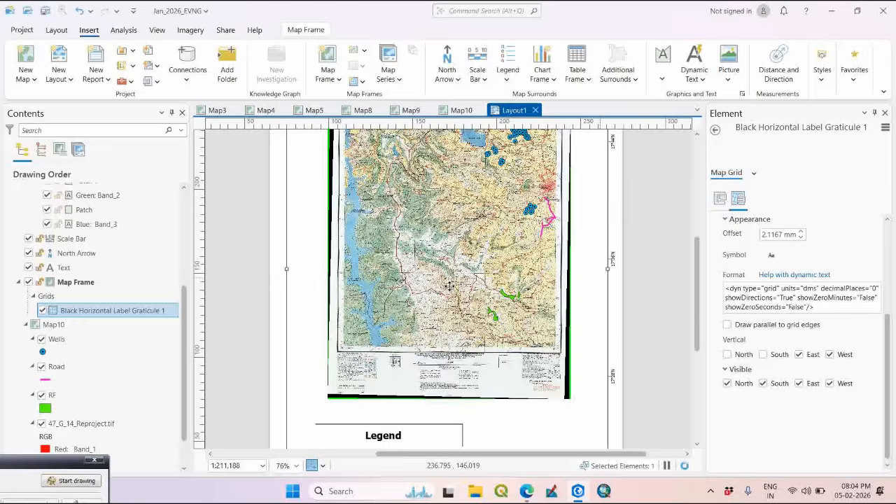
scroll(401, 261, "up", 6)
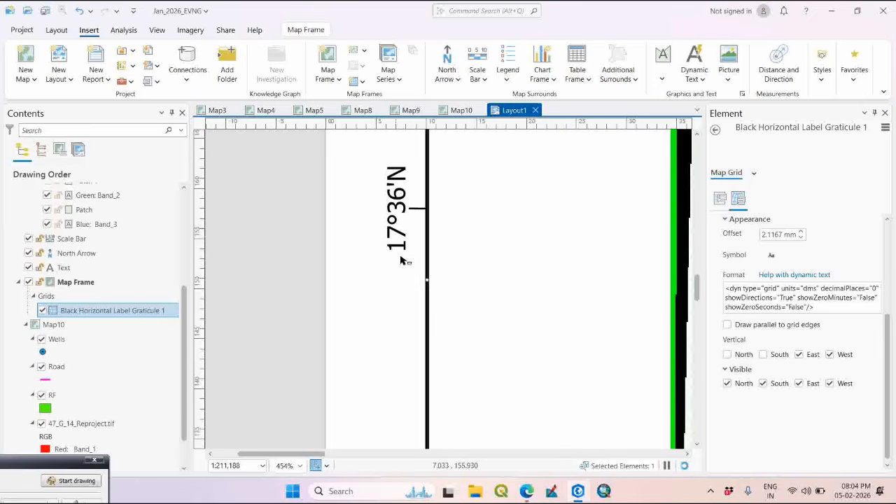
scroll(393, 260, "down", 4)
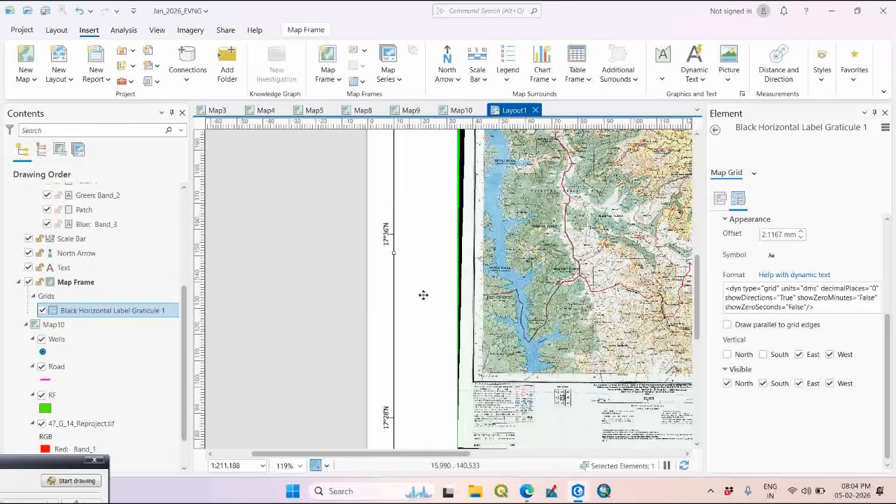
- Deselect the map frame and save the project
scroll(423, 295, "down", 5)
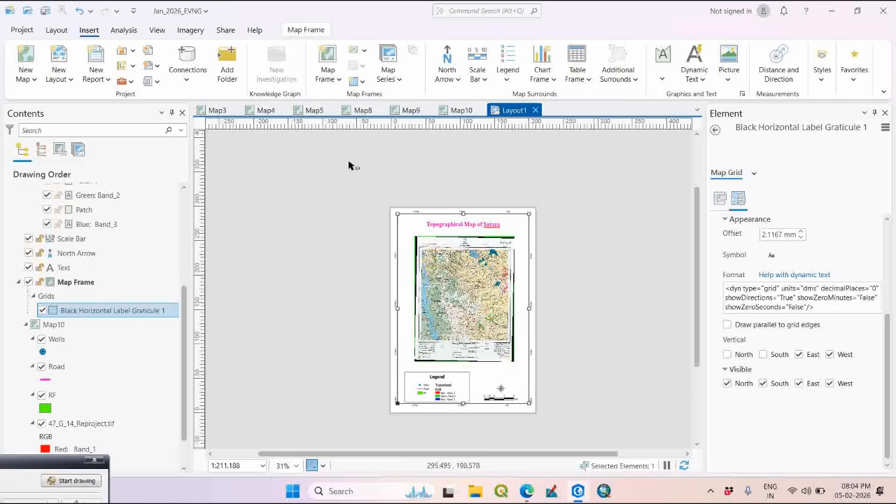
left_click(349, 165)
left_click(45, 11)
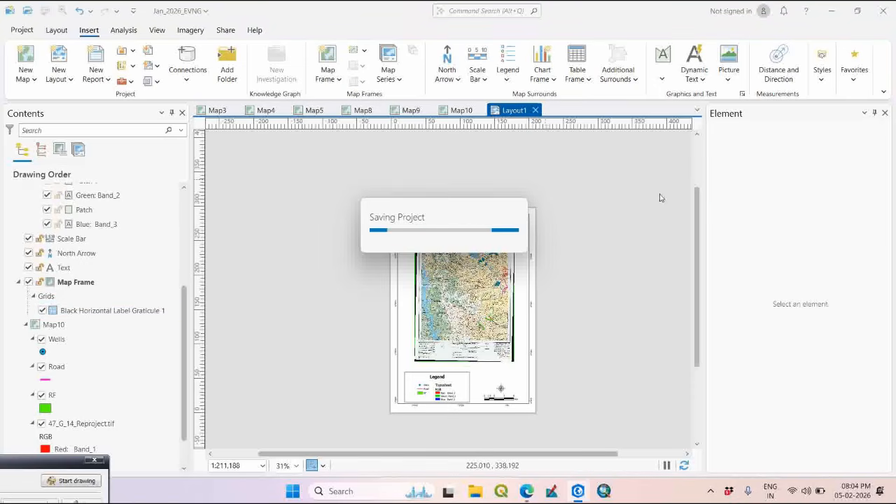
- Examine the overall page layout and the area around the legend, north arrow and scale bar
scroll(500, 321, "up", 2)
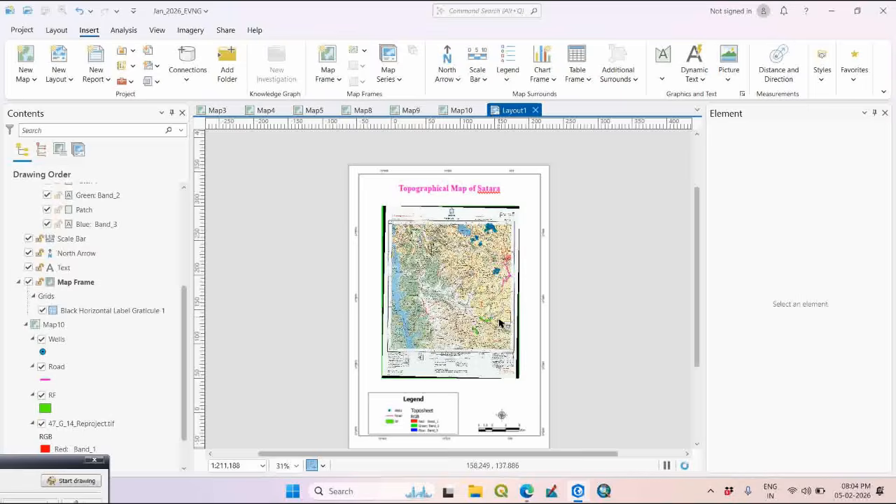
scroll(499, 287, "down", 2)
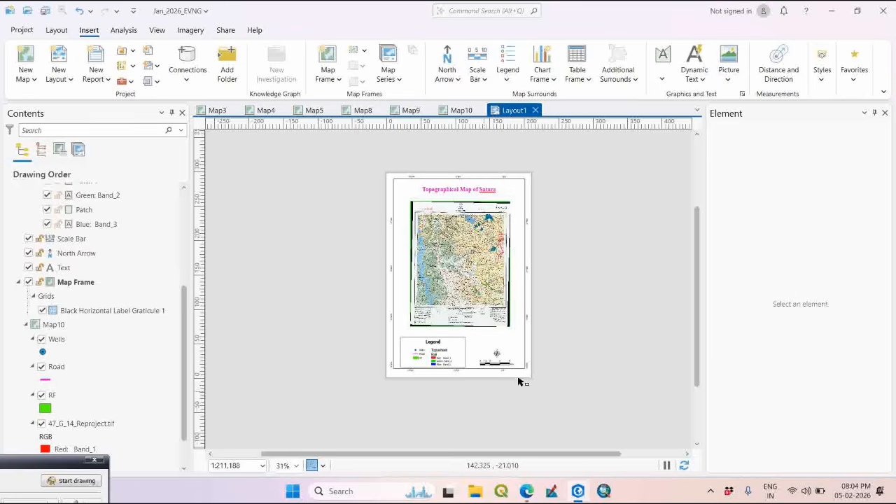
scroll(518, 381, "up", 5)
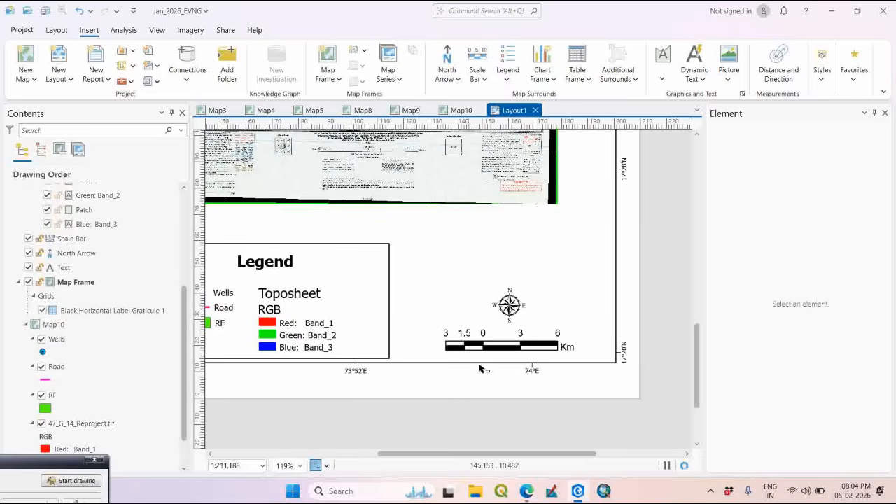
scroll(622, 350, "down", 3)
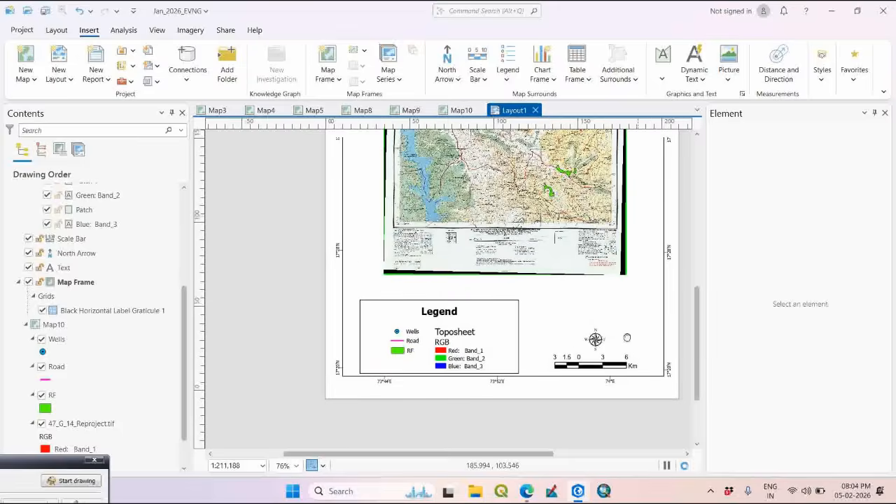
scroll(626, 306, "down", 2)
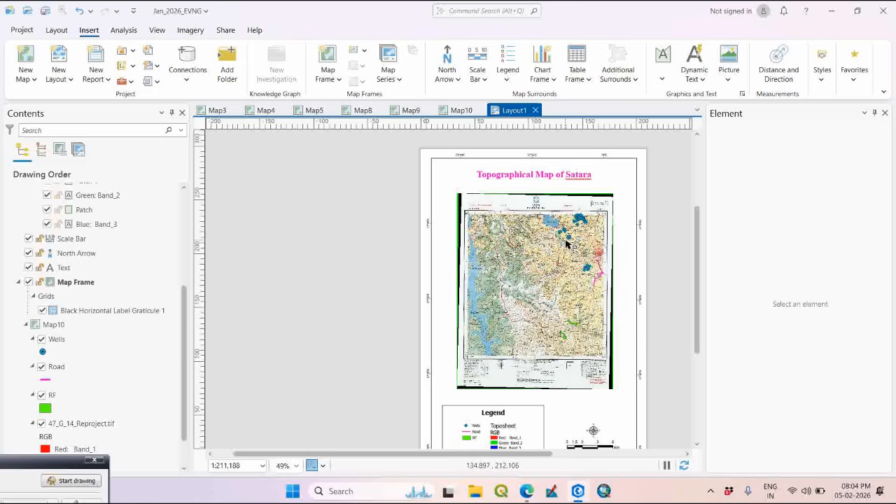
left_click_drag(581, 326, 556, 287)
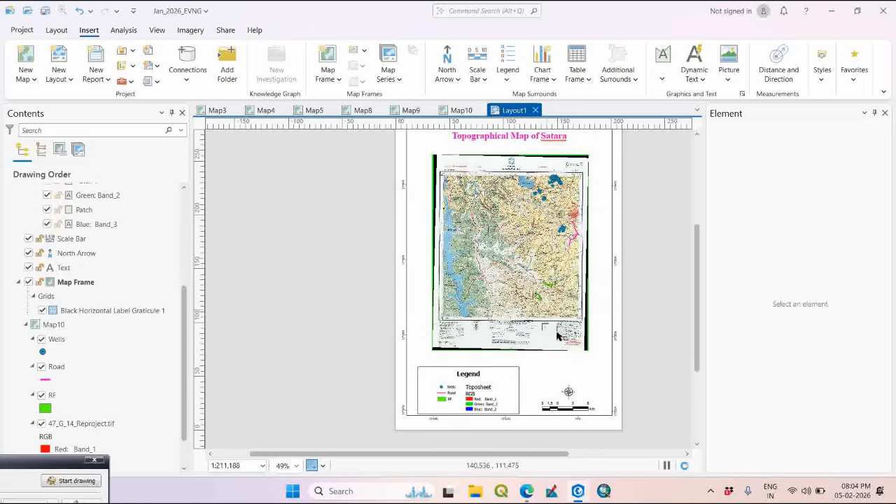
scroll(550, 397, "up", 5)
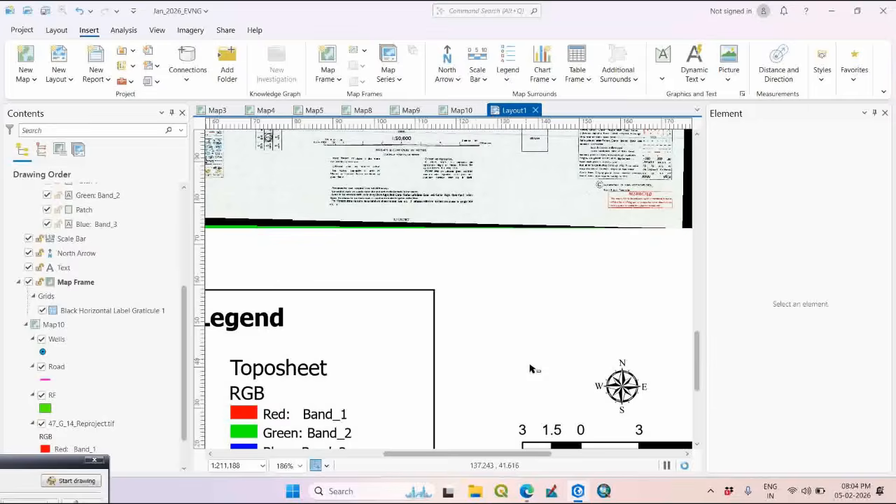
scroll(529, 369, "down", 3)
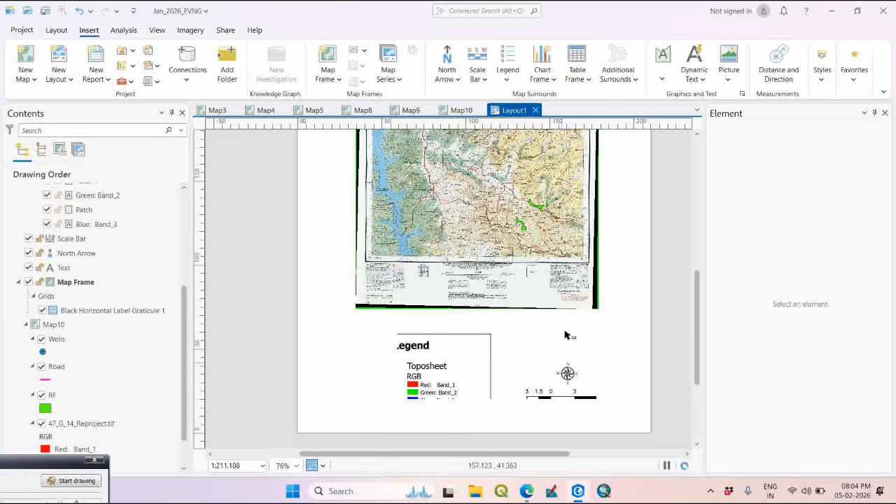
- Add a text note reading "Source: SOI Naksha Portal" beside the legend, above the north arrow
left_click(662, 80)
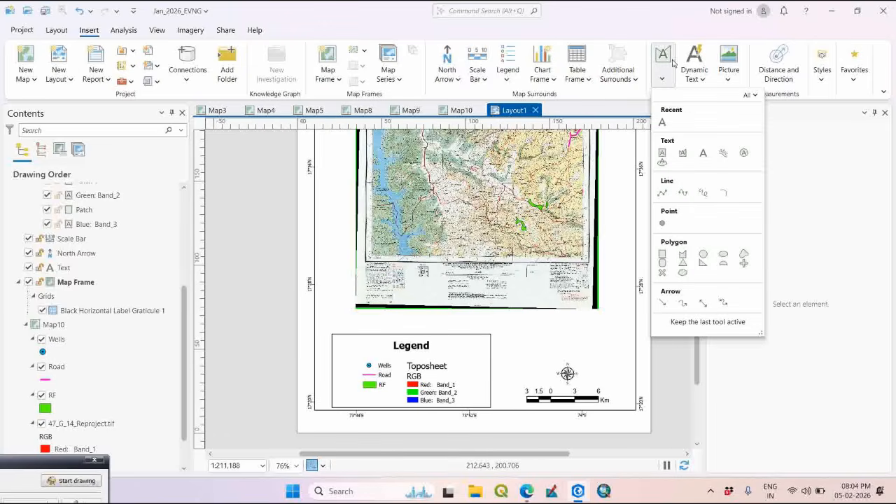
left_click(704, 154)
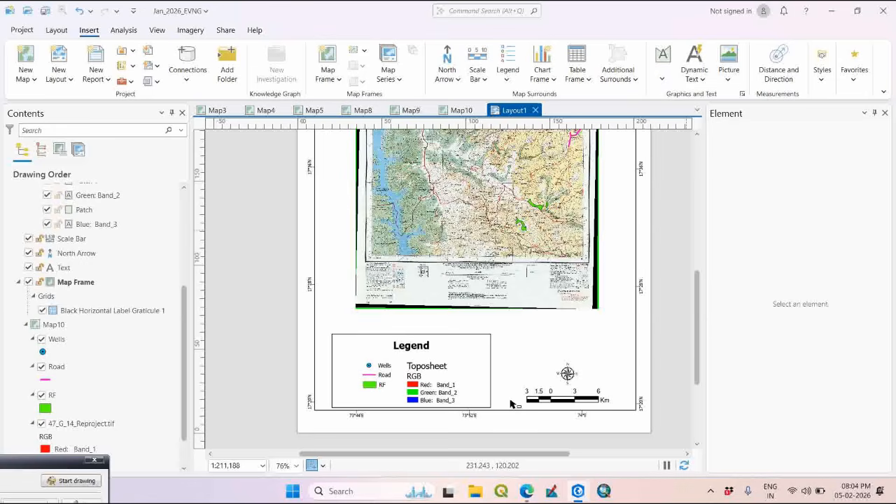
scroll(521, 357, "up", 1)
scroll(514, 348, "up", 3)
left_click_drag(478, 304, 684, 327)
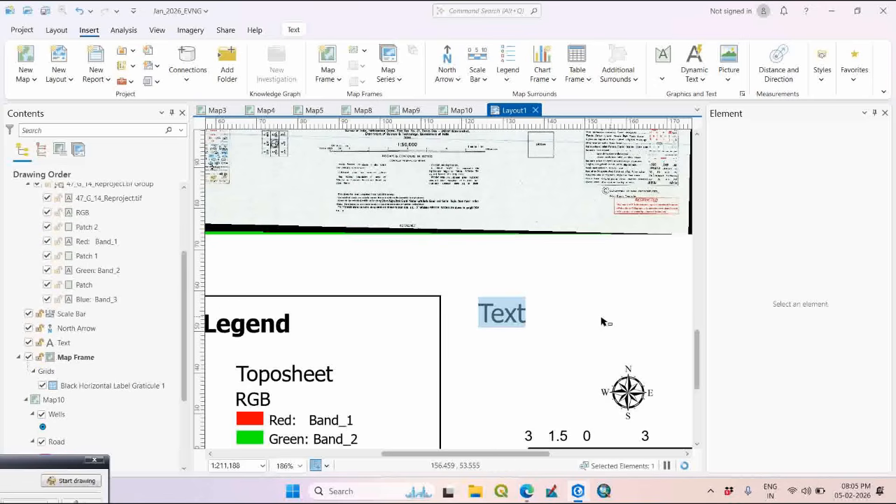
type("Source:")
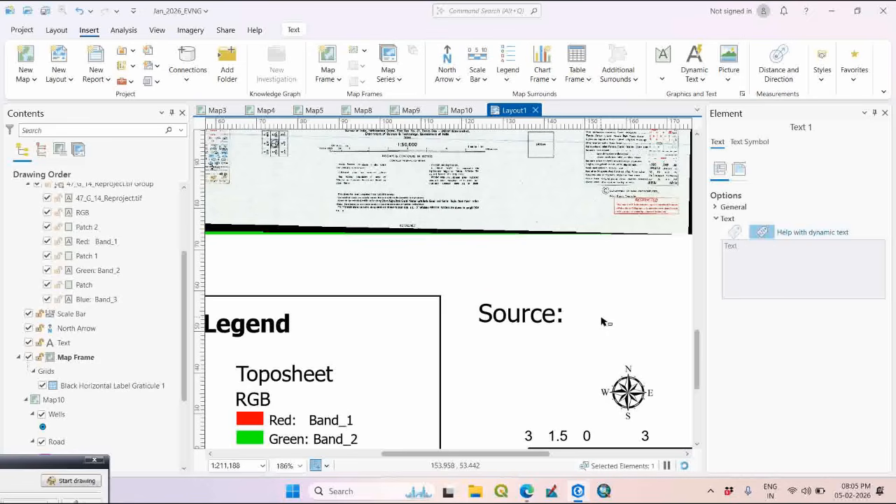
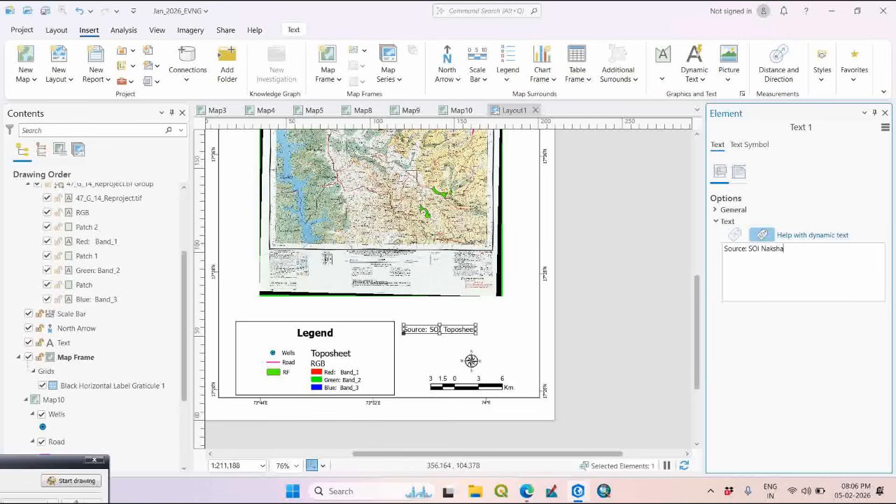
type("Portal")
left_click(885, 112)
- Examine the source note, legend, north arrow and scale bar up close and within the whole page layout
scroll(563, 350, "up", 3)
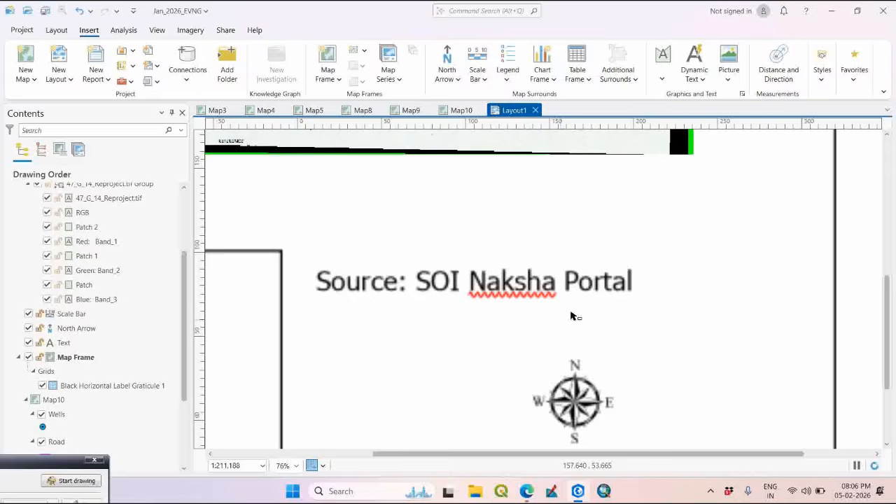
scroll(532, 319, "down", 2)
scroll(539, 327, "down", 5)
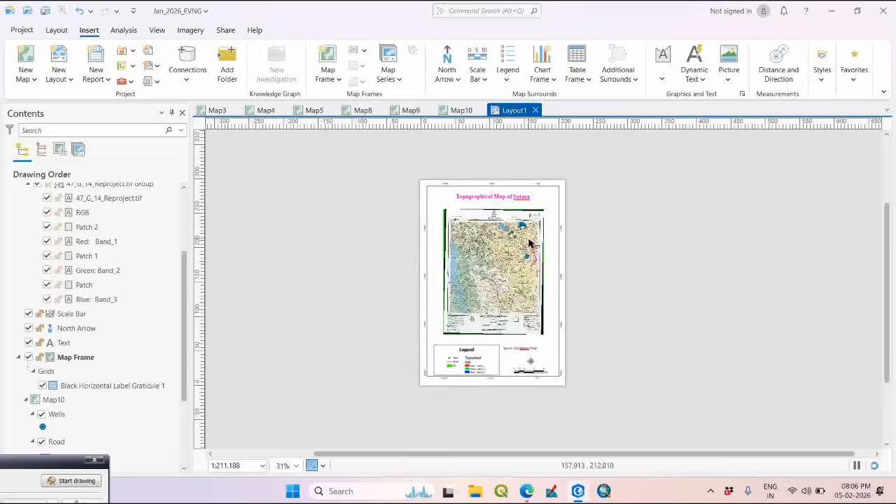
scroll(533, 245, "up", 2)
left_click_drag(490, 314, 518, 275)
scroll(569, 405, "up", 6)
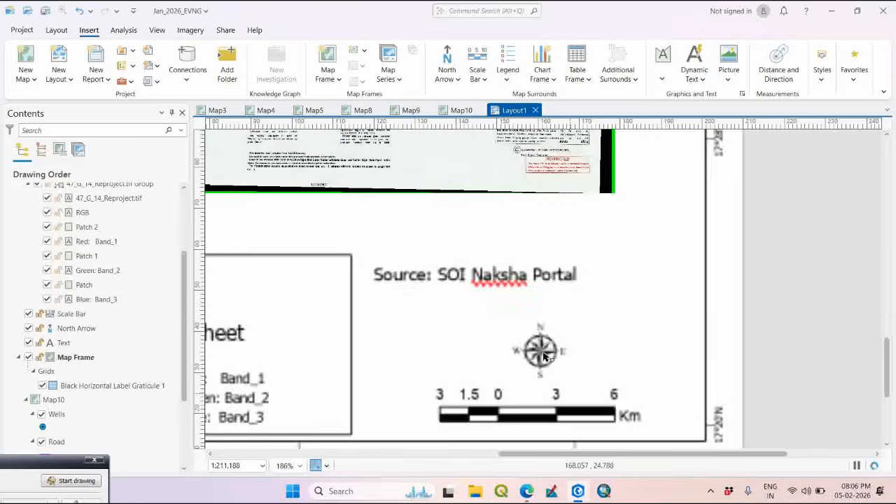
left_click_drag(542, 383, 672, 314)
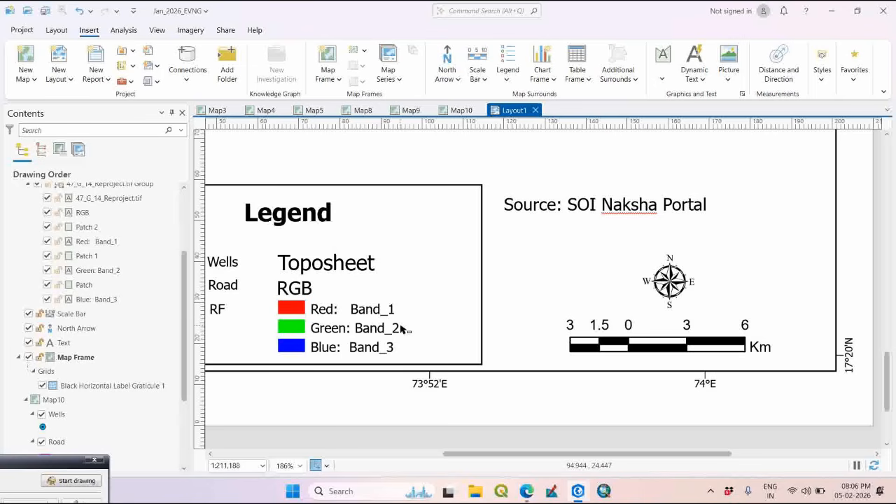
scroll(429, 326, "down", 4)
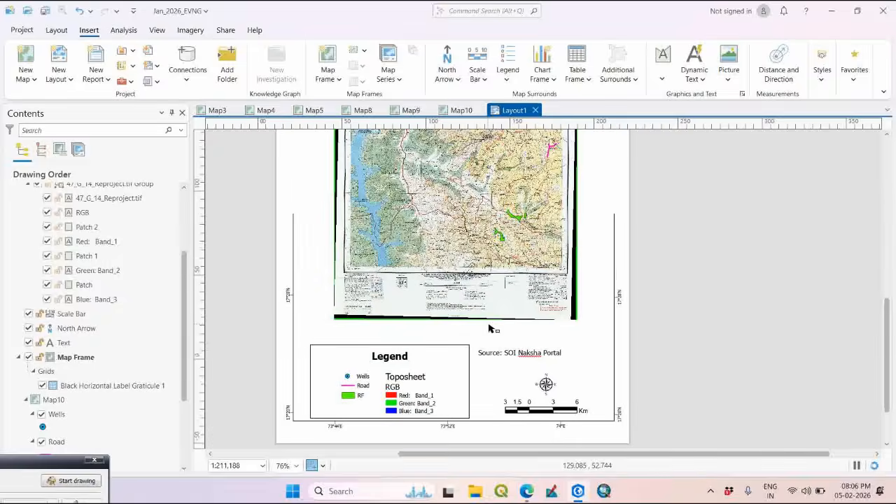
scroll(489, 328, "down", 4)
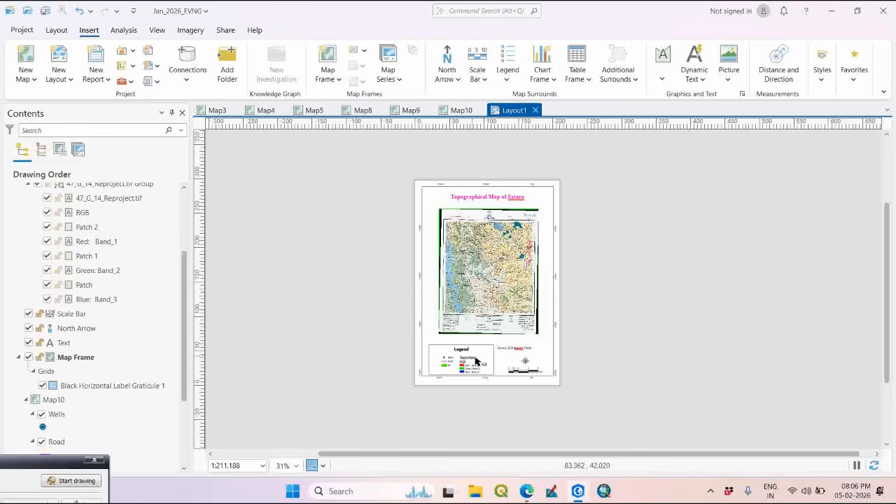
- Move the legend slightly up and to the right inside the map frame's border and save the project
scroll(448, 398, "up", 5)
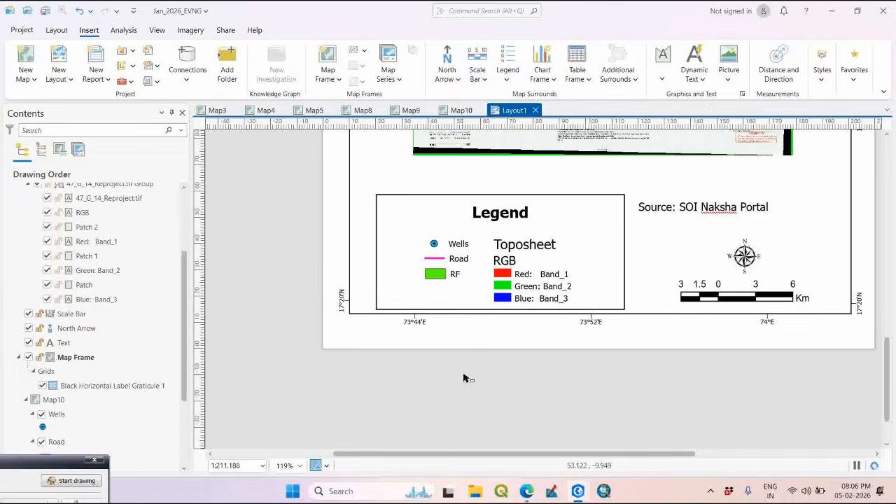
left_click(532, 220)
left_click_drag(541, 217, 544, 210)
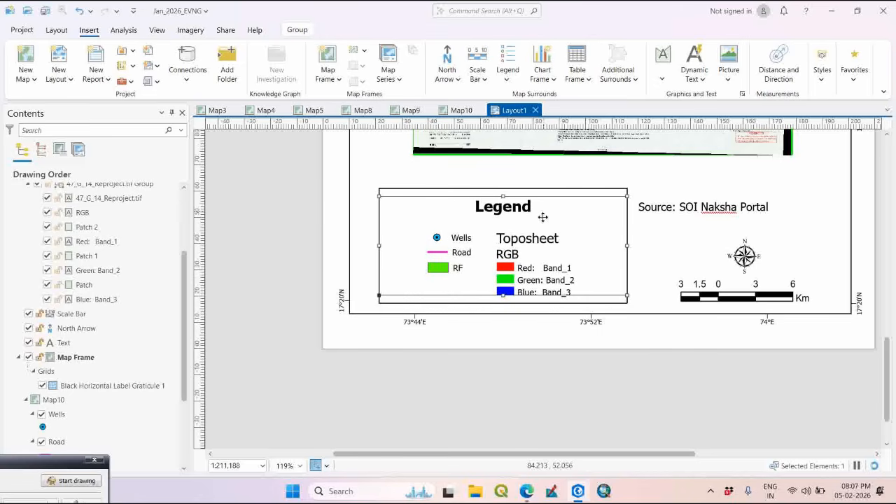
scroll(427, 364, "down", 2)
scroll(315, 374, "down", 2)
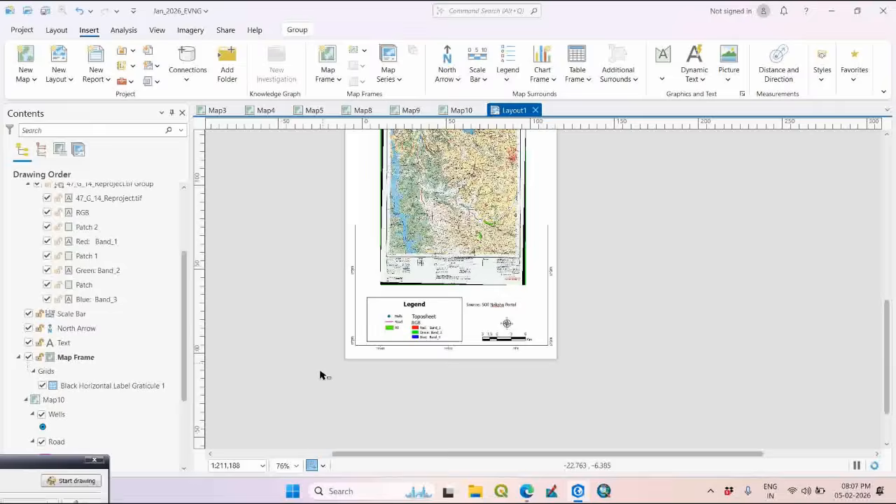
scroll(320, 376, "down", 4)
left_click(46, 12)
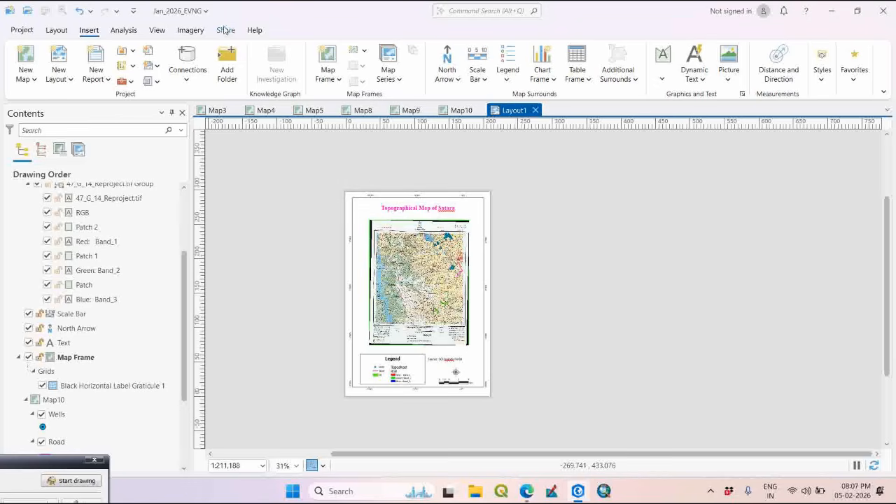
- Start exporting the layout with the Web JPEG preset and review the available file types, keeping JPEG
left_click(222, 31)
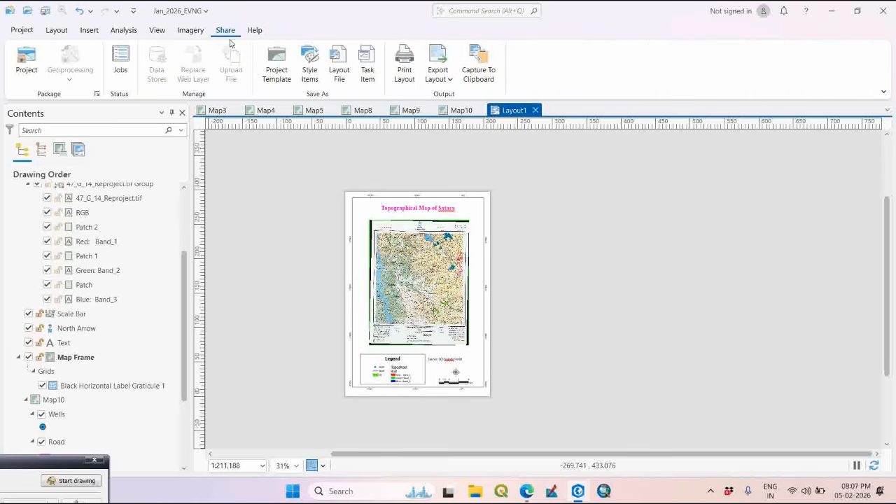
left_click(444, 82)
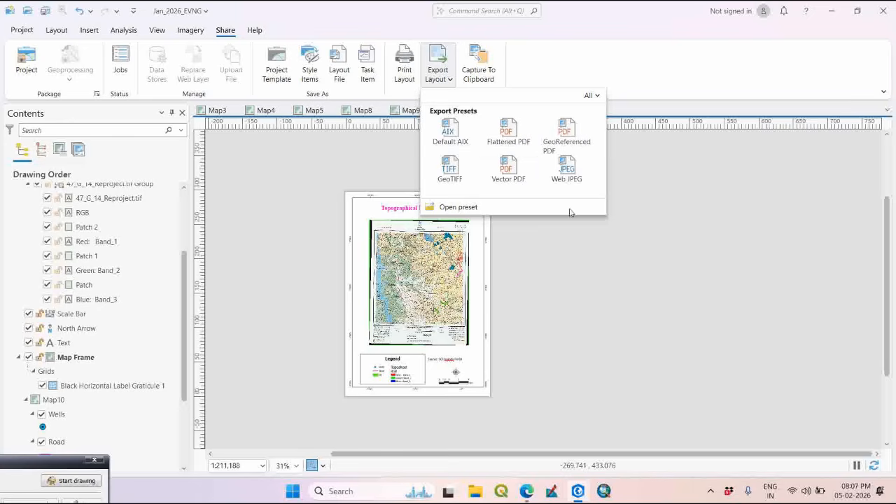
left_click(568, 171)
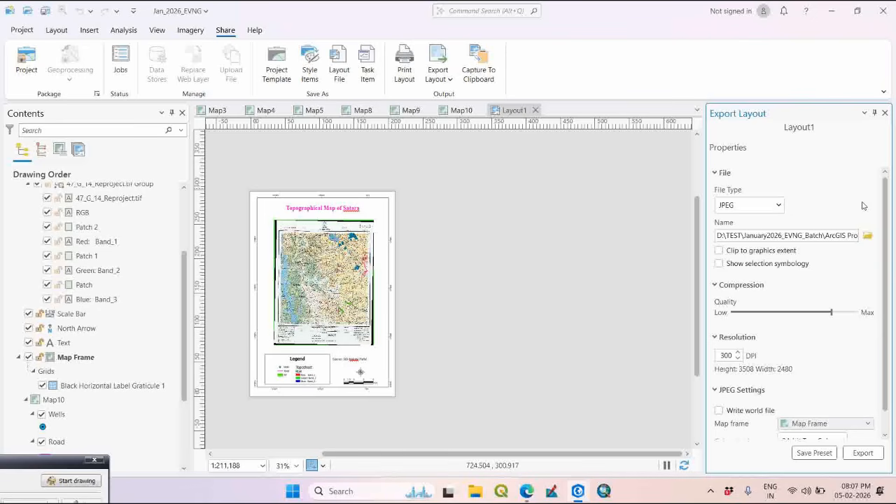
left_click(776, 206)
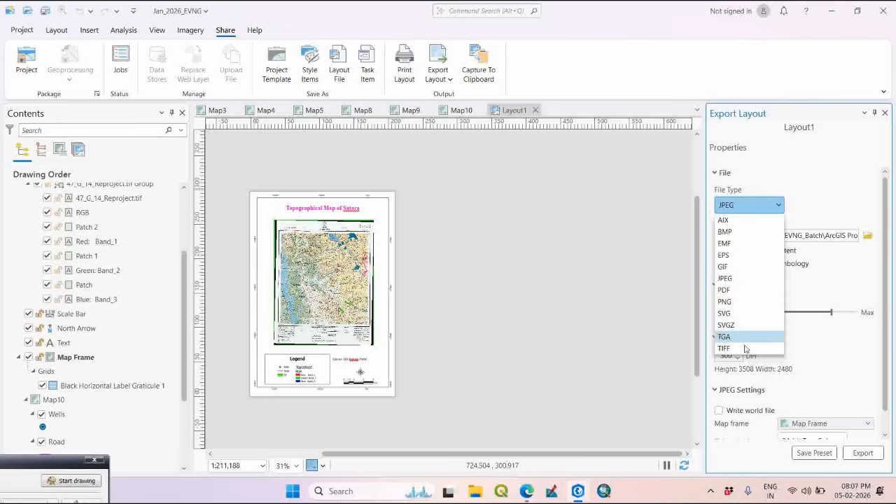
left_click(843, 186)
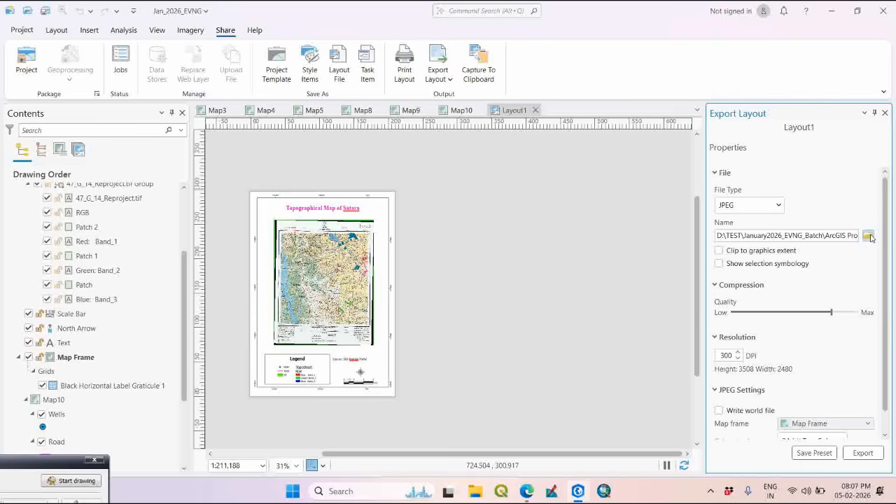
- Name the export file SataraToposheet_Layout in the Jan_2026_EVNG project folder
left_click(868, 237)
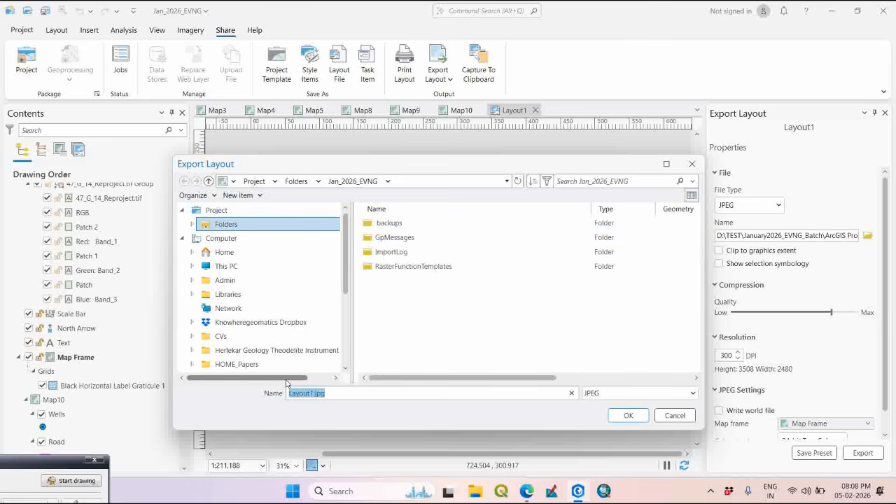
type("SataraToposheet_")
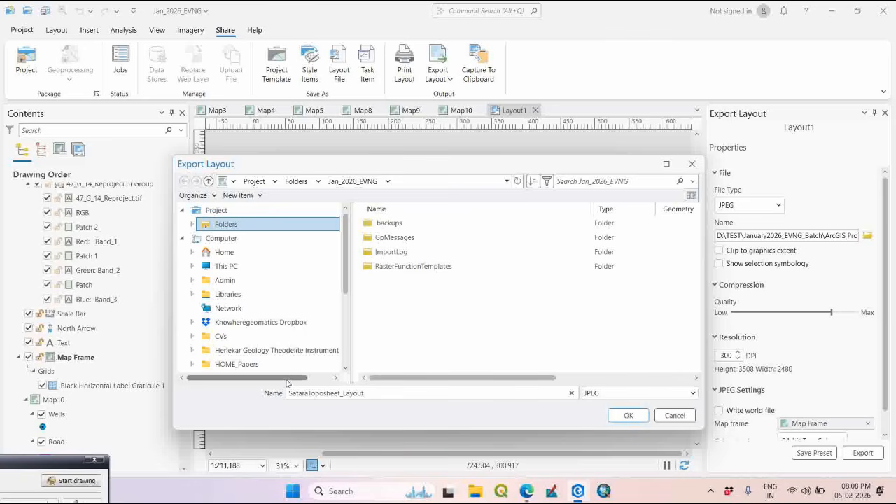
left_click(628, 415)
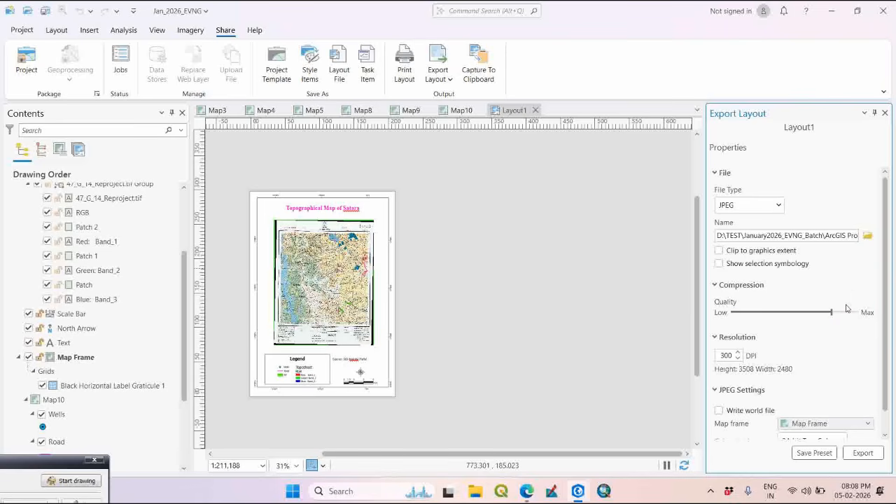
- Set the JPEG compression quality to Max and the export resolution to 350 DPI
left_click_drag(831, 312, 855, 307)
double_click(726, 355)
left_click(731, 338)
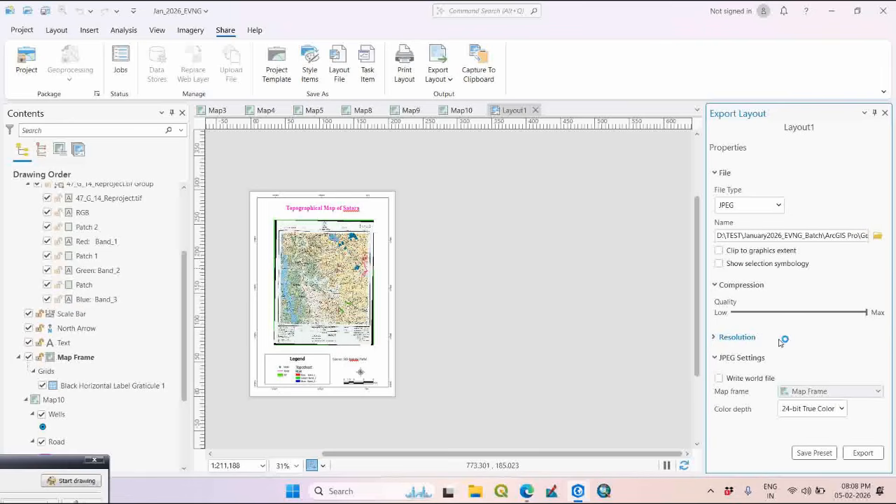
left_click(714, 338)
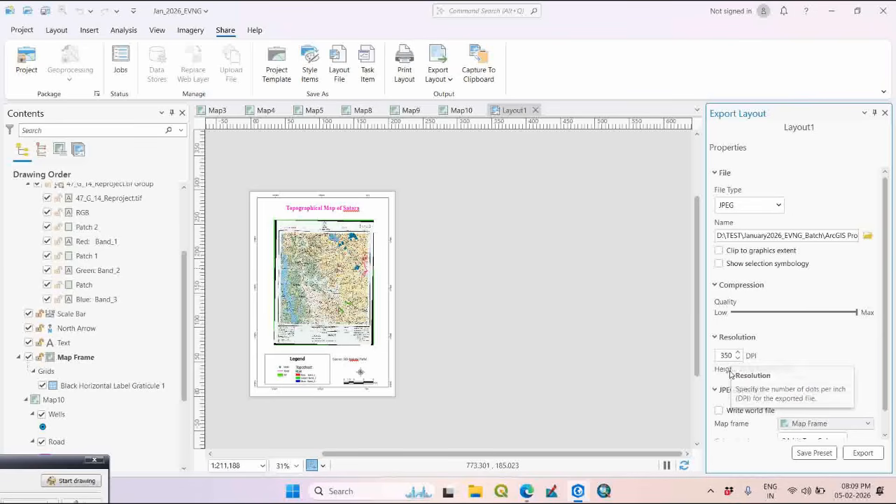
left_click(771, 379)
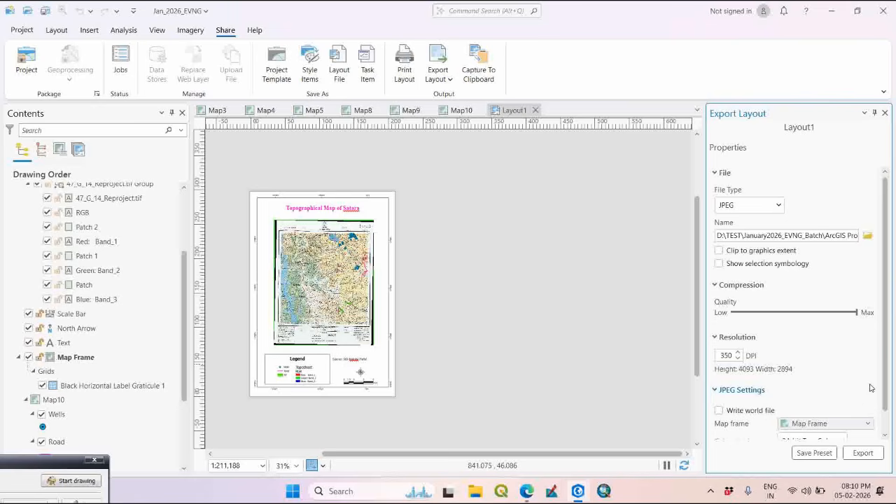
- Review the remaining JPEG settings, export the layout and close the export settings
left_click_drag(886, 381, 889, 416)
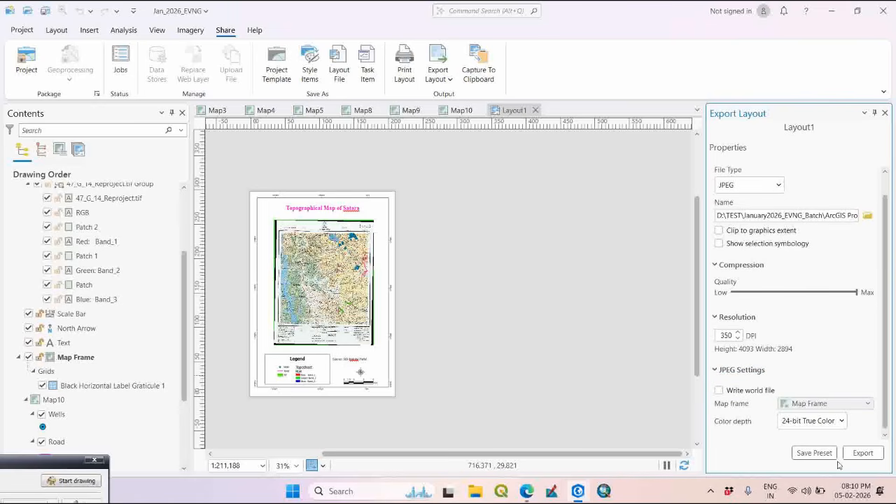
left_click(862, 454)
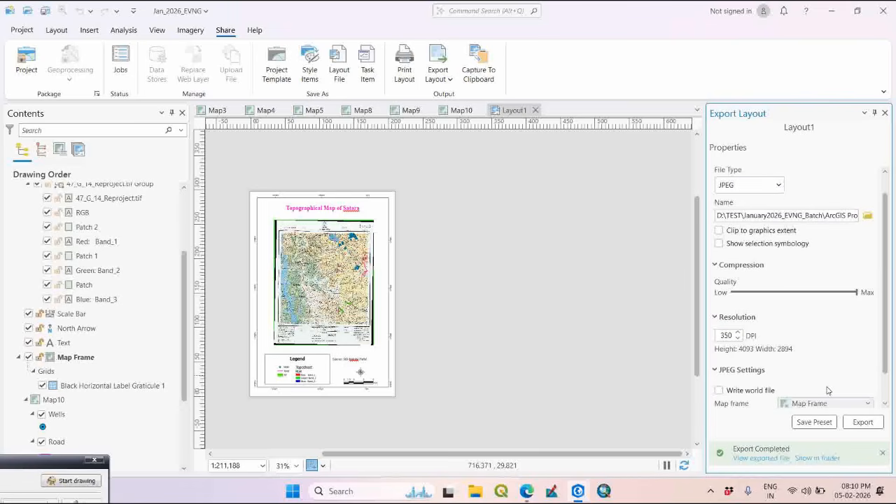
left_click(885, 112)
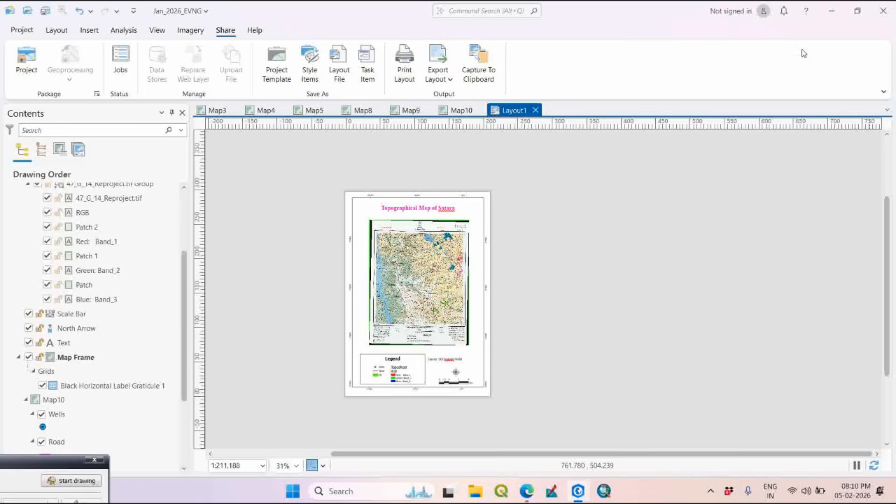
- Switch to File Explorer and browse to D:\TEST\January2026_EVNG_Batch\ArcGIS Pro\Georeferencing to look for the exported layout
left_click(832, 10)
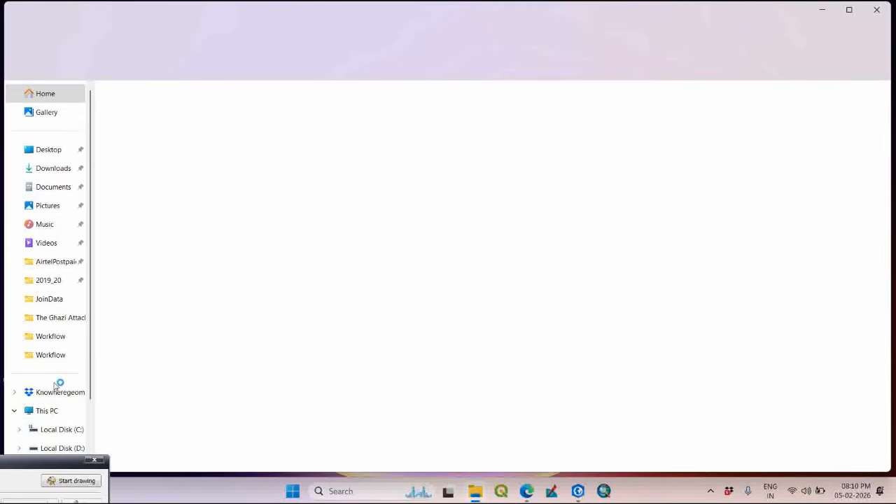
left_click(42, 411)
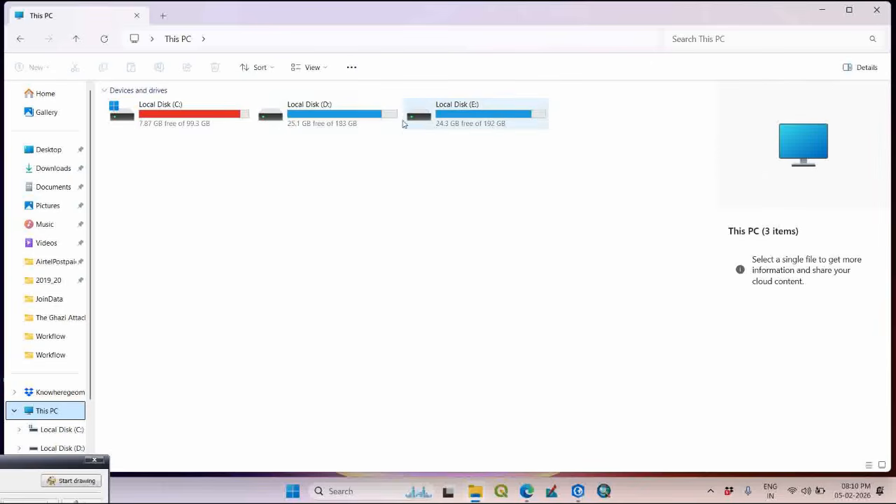
double_click(368, 123)
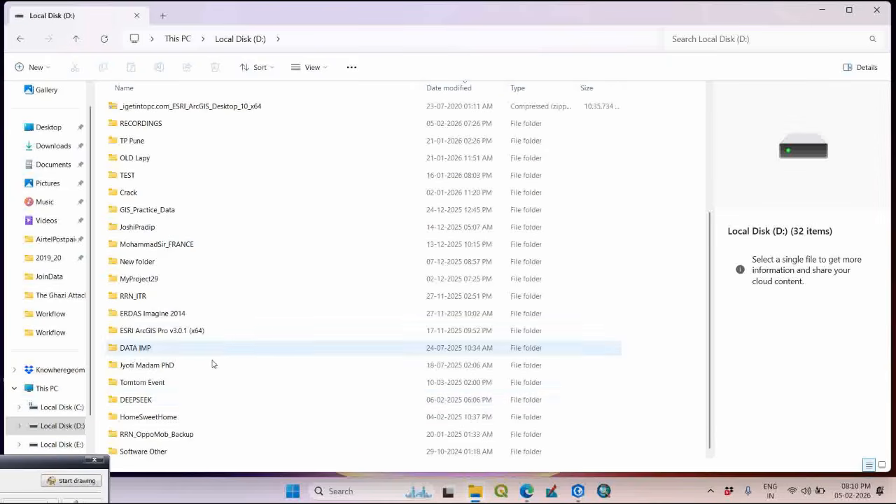
double_click(214, 177)
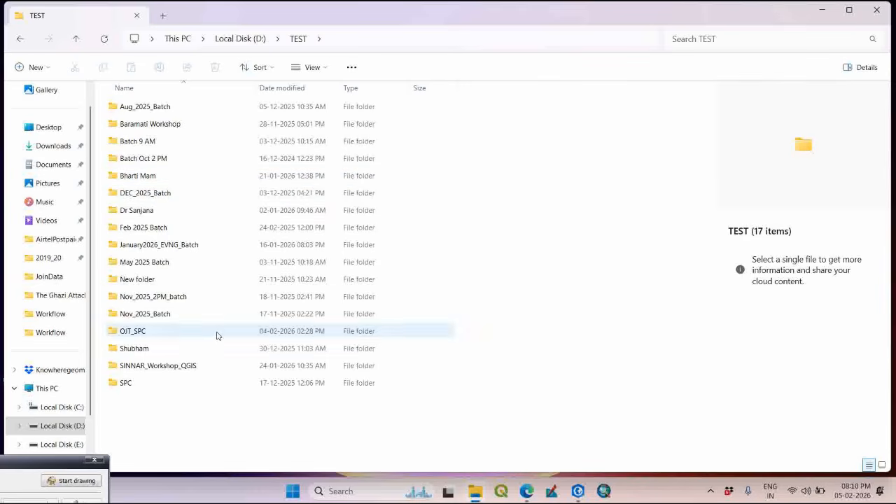
left_click(218, 246)
double_click(218, 245)
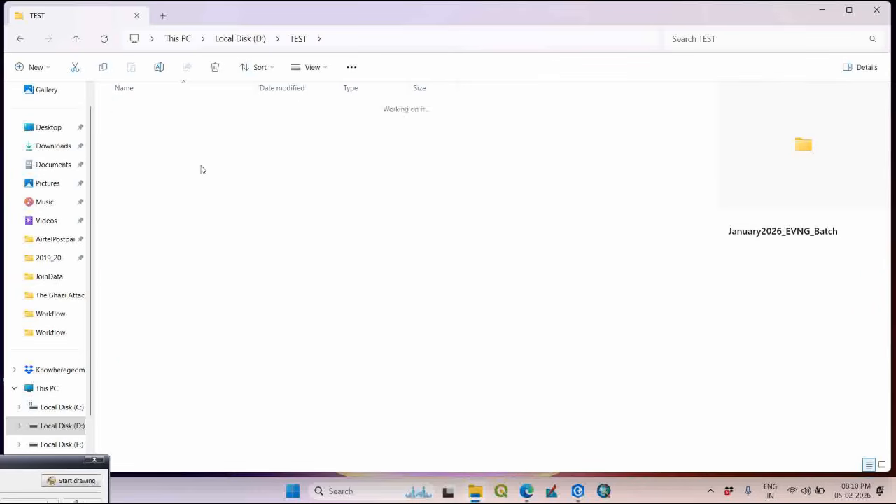
double_click(170, 110)
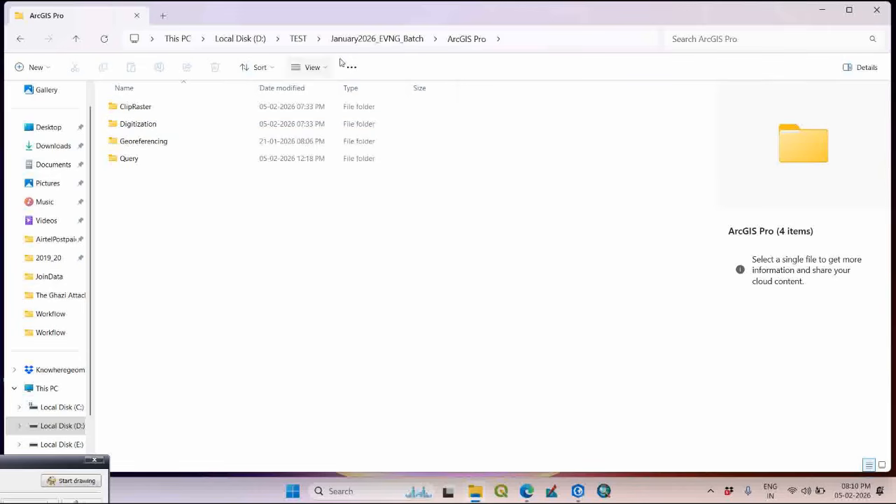
right_click(327, 215)
left_click(238, 291)
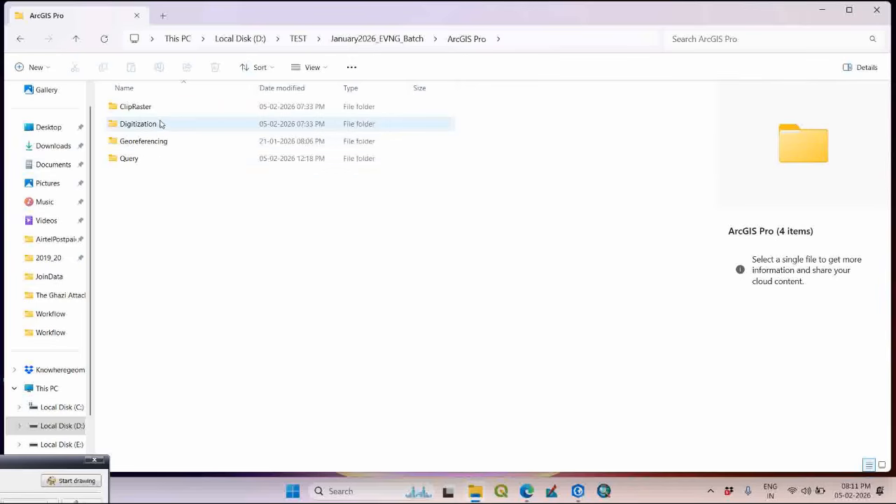
double_click(146, 141)
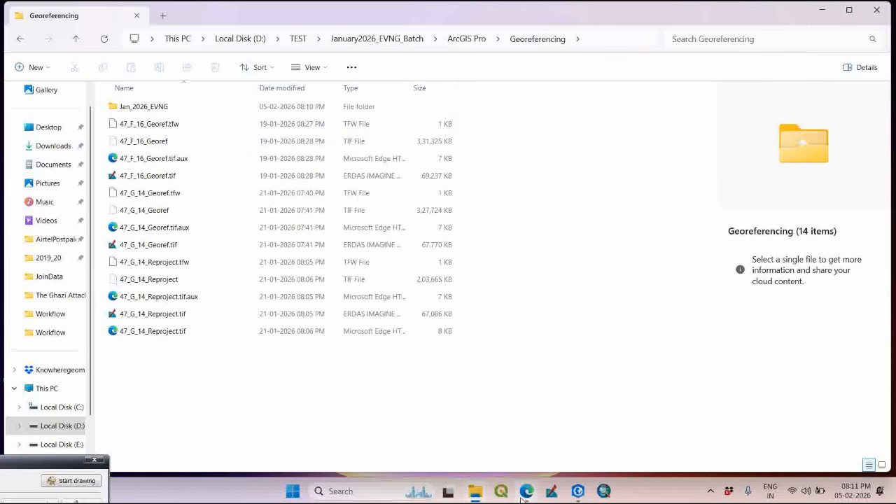
- Return to ArcGIS Pro, start a new JPEG export of the layout and open the output location browser
left_click(577, 491)
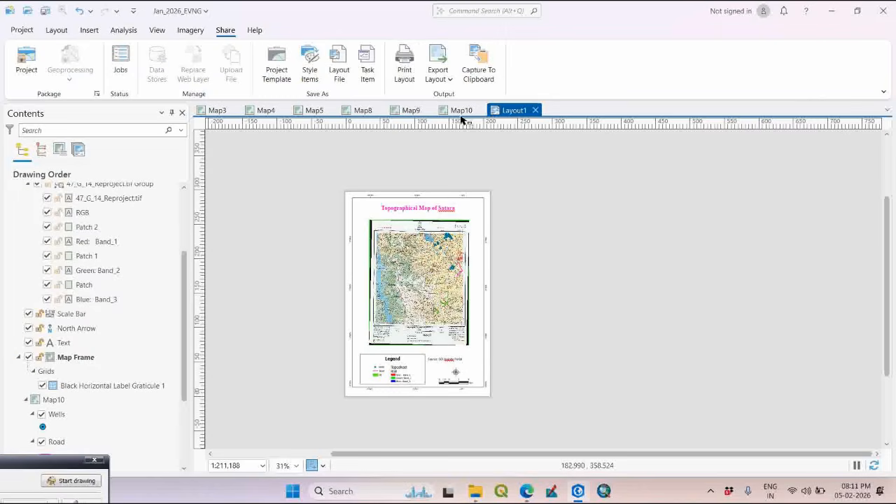
left_click(441, 78)
left_click(566, 172)
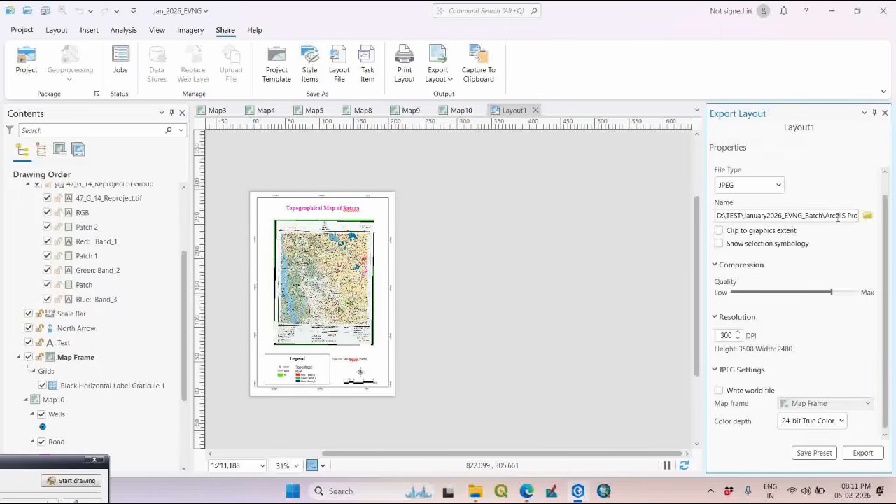
left_click(867, 216)
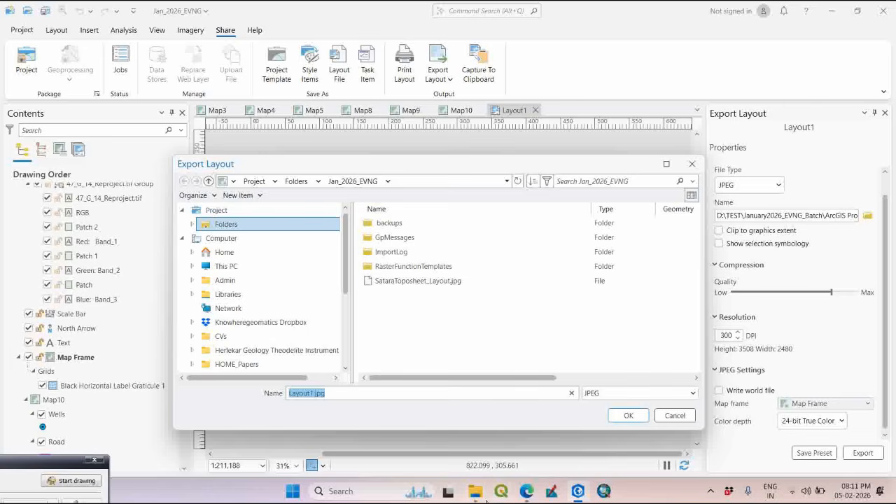
- Switch to File Explorer, refresh the January2026_EVNG_Batch folder and open its ArcGIS Pro subfolder
left_click(480, 498)
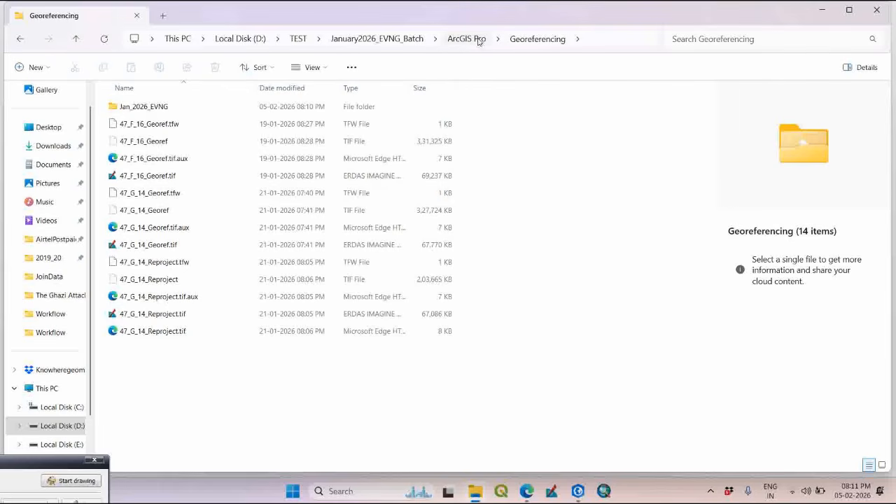
left_click(405, 39)
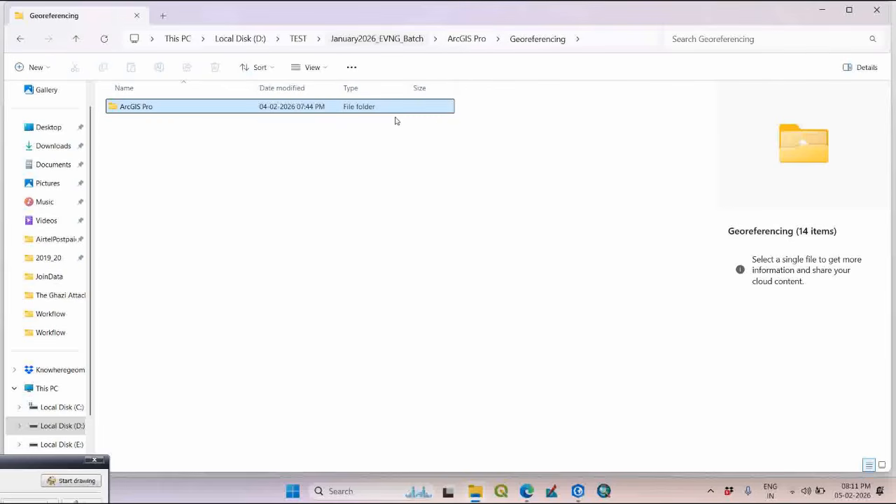
right_click(235, 199)
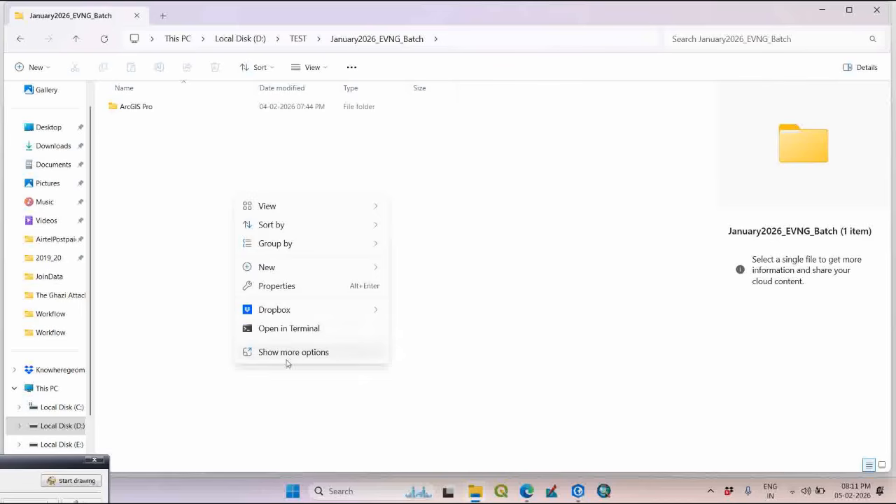
left_click(287, 357)
left_click(282, 243)
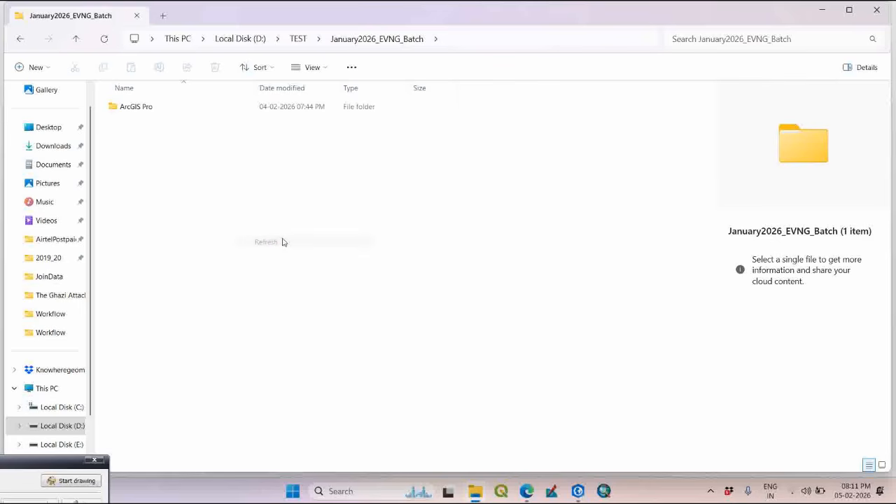
double_click(168, 109)
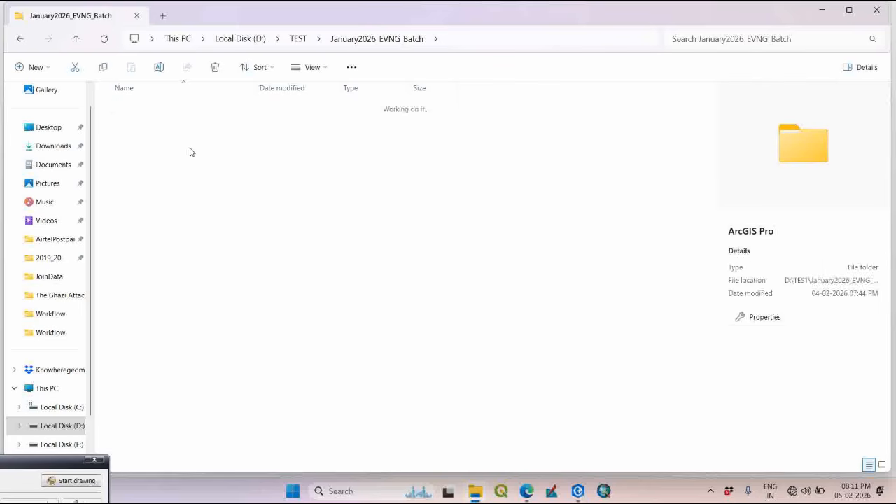
- Back in ArcGIS Pro, set the export location to D:\TEST\January2026_EVNG_Batch\ArcGIS Pro
left_click(578, 491)
left_click(459, 267)
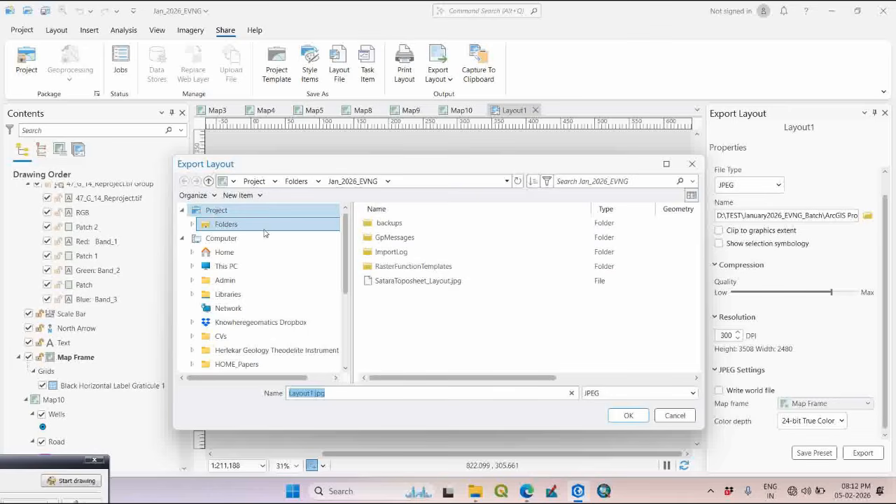
left_click(261, 267)
double_click(441, 240)
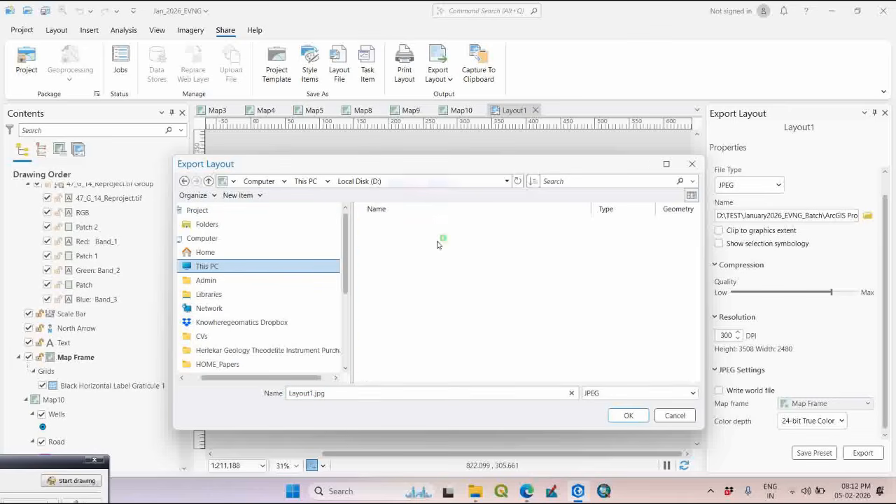
scroll(383, 277, "down", 3)
double_click(417, 309)
scroll(428, 305, "down", 2)
left_click(450, 253)
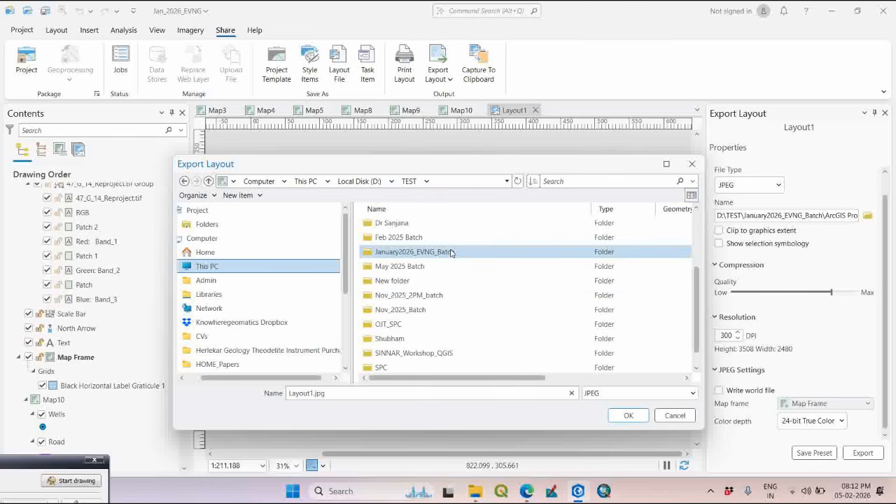
double_click(450, 252)
left_click(420, 223)
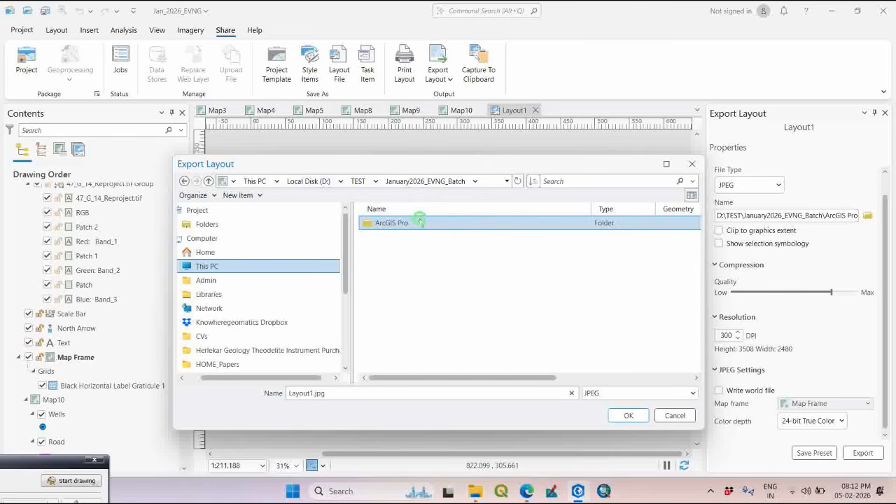
double_click(420, 223)
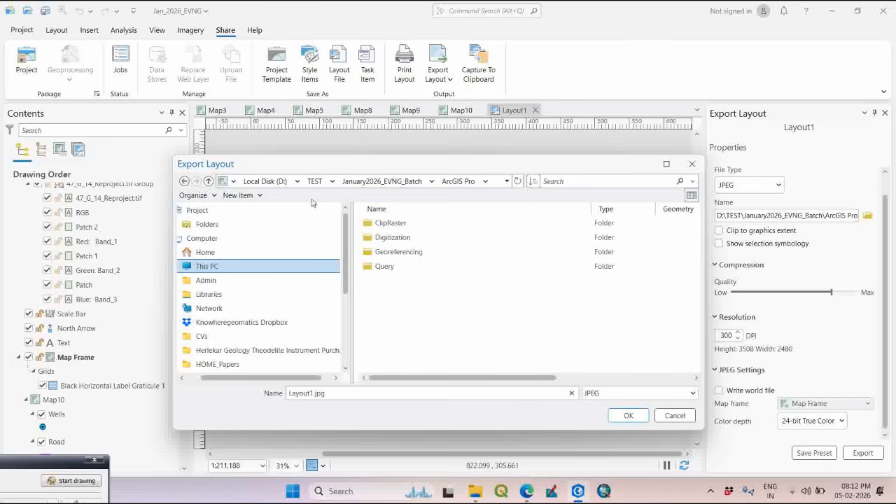
- Create a new folder named Layout inside the ArcGIS Pro folder and open it as the export destination
left_click(239, 195)
left_click(281, 219)
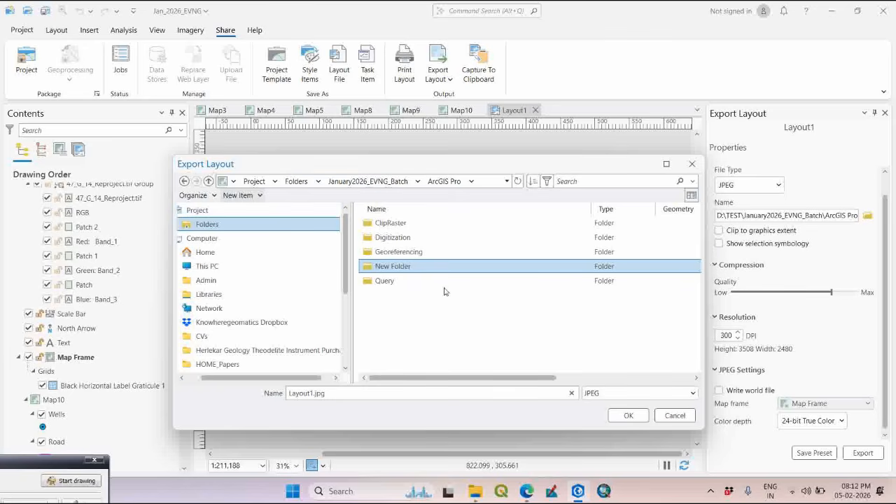
left_click(415, 267)
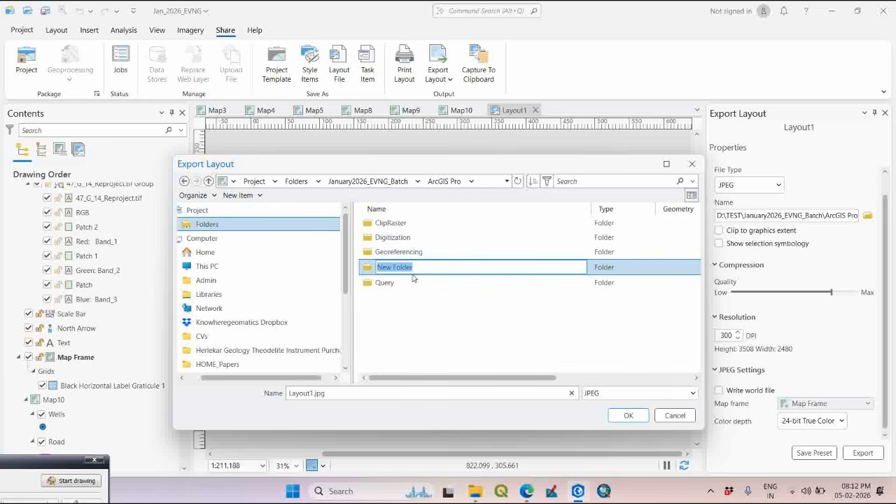
type("La")
left_click(458, 307)
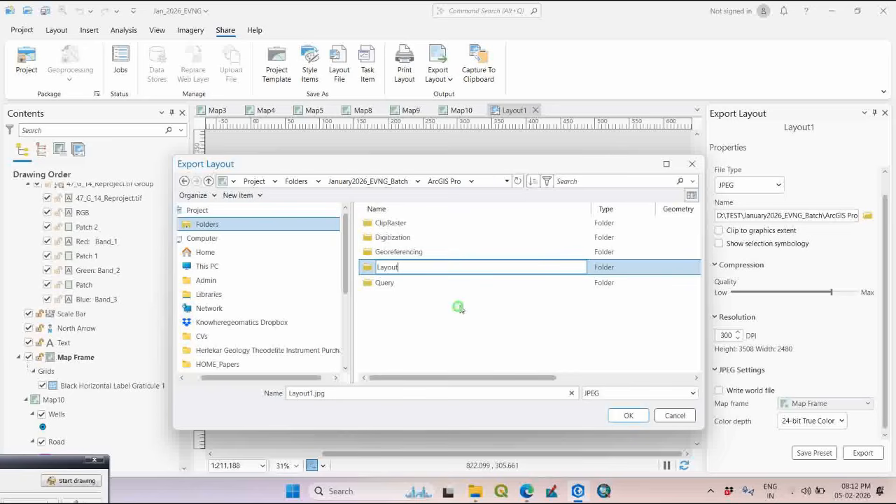
double_click(406, 267)
- Name the export file SataraTopo_Layout and accept the output location
left_click_drag(323, 393, 267, 401)
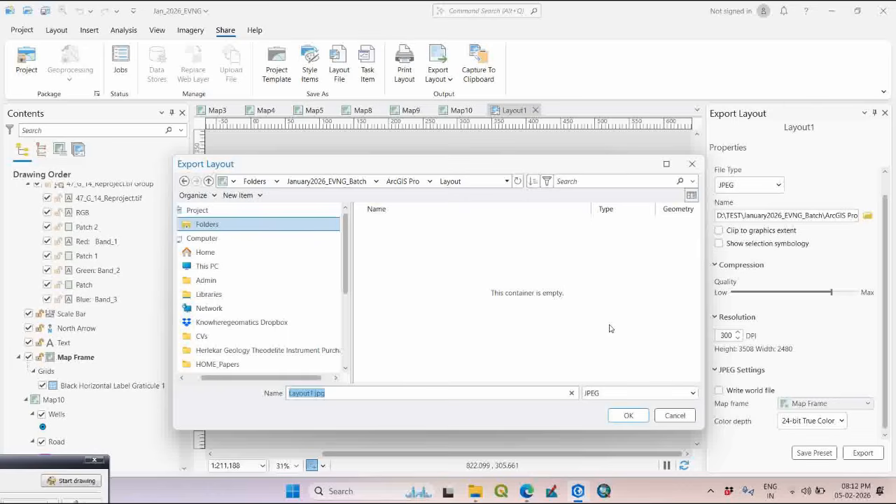
type("SataraTopo_")
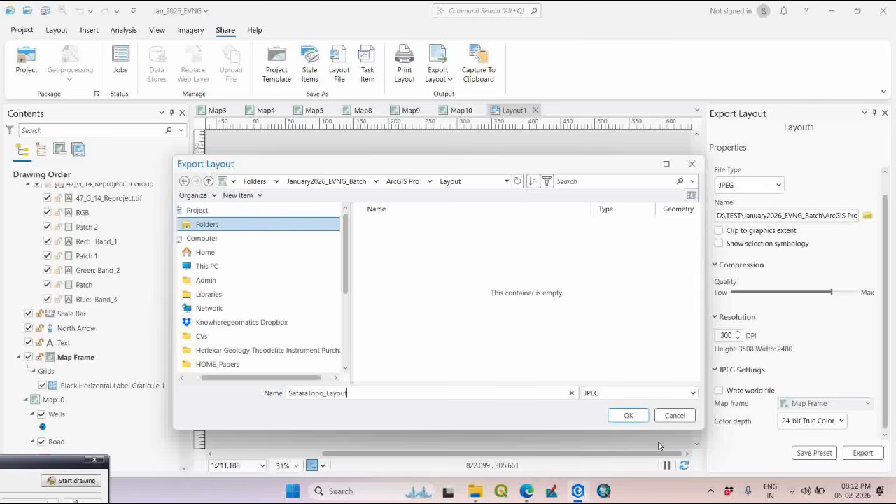
left_click(628, 416)
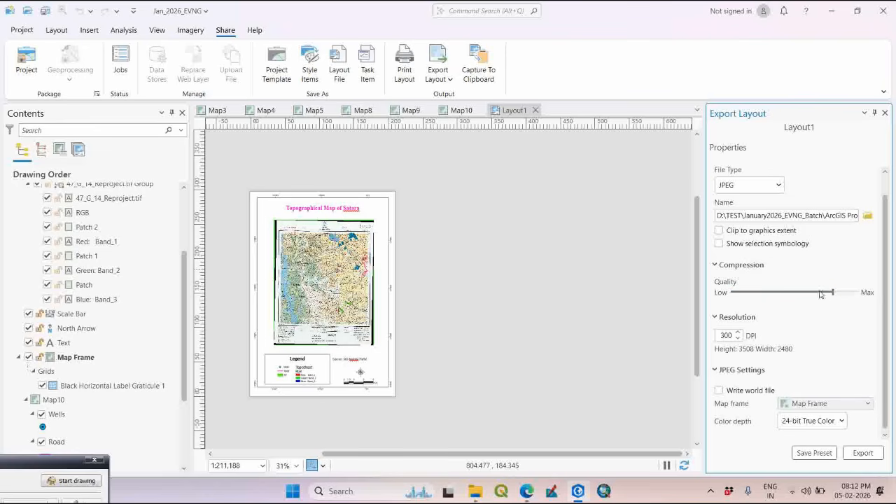
- Set the JPEG quality to Max and the resolution to 350 DPI, export the layout and close the export settings
left_click_drag(832, 292, 884, 299)
left_click(861, 352)
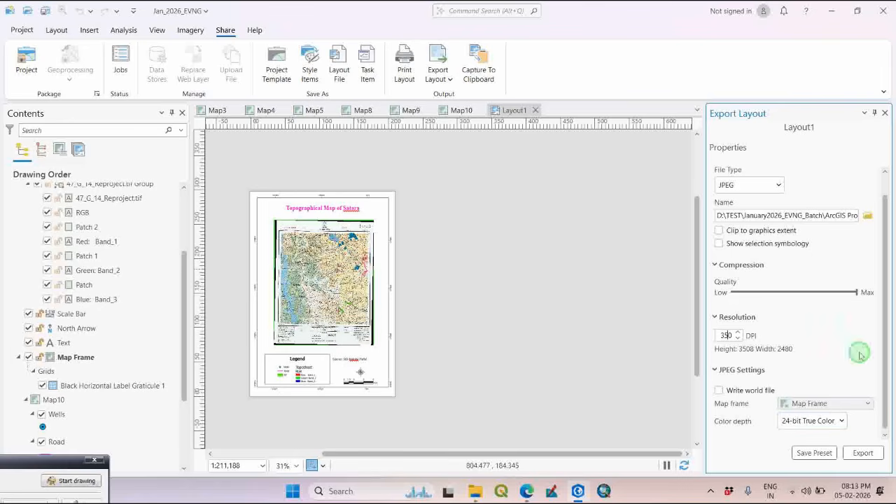
left_click(860, 454)
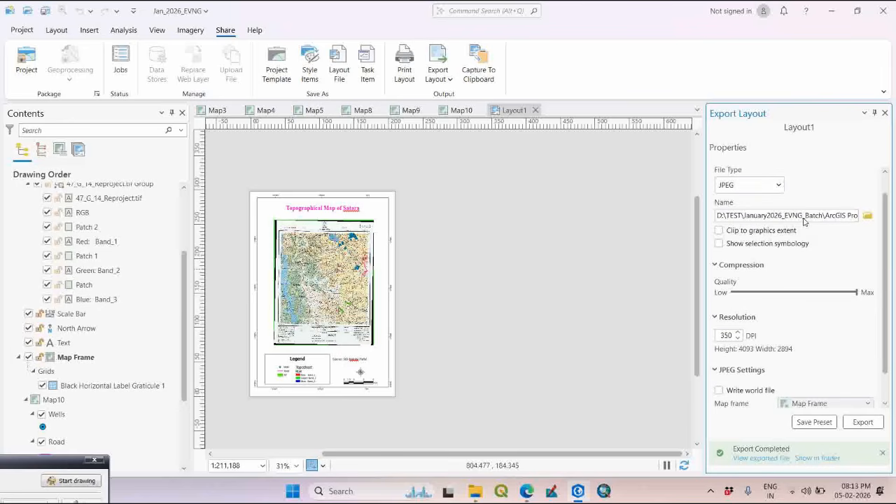
left_click(884, 114)
- Switch to File Explorer, open SataraTopo_Layout from the Layout folder and inspect the exported map's title, wells and labels up close
left_click(831, 11)
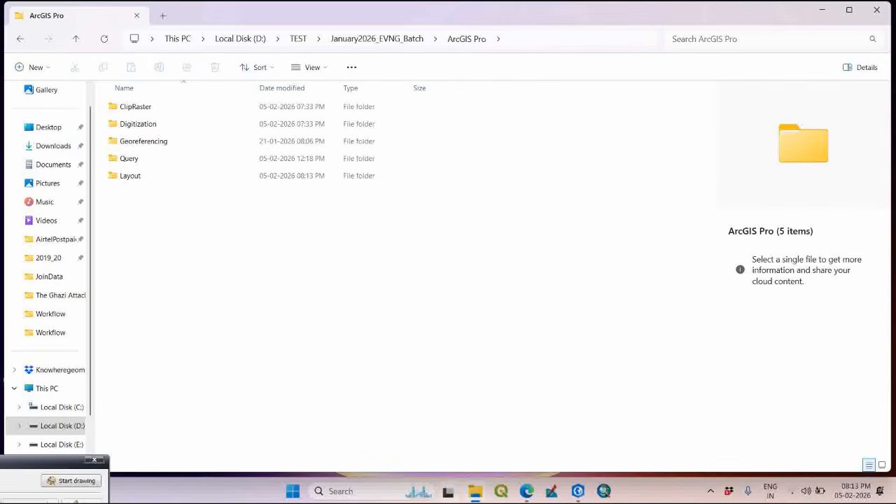
double_click(130, 176)
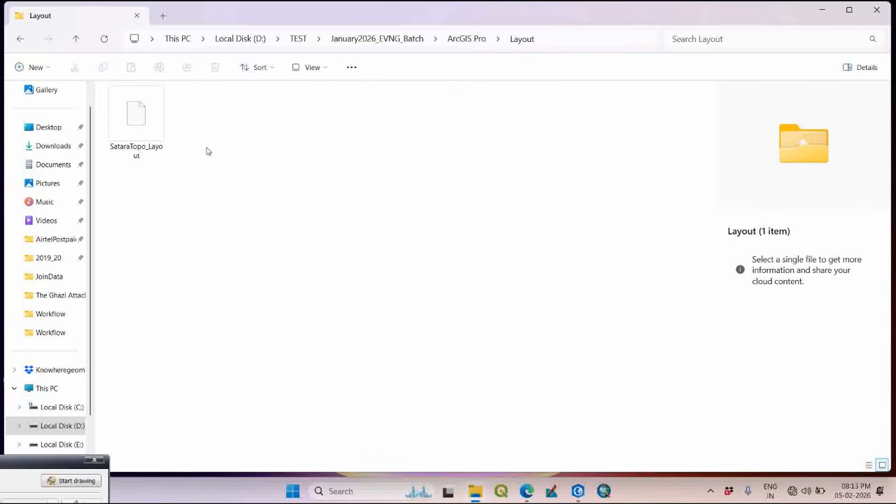
left_click(153, 134)
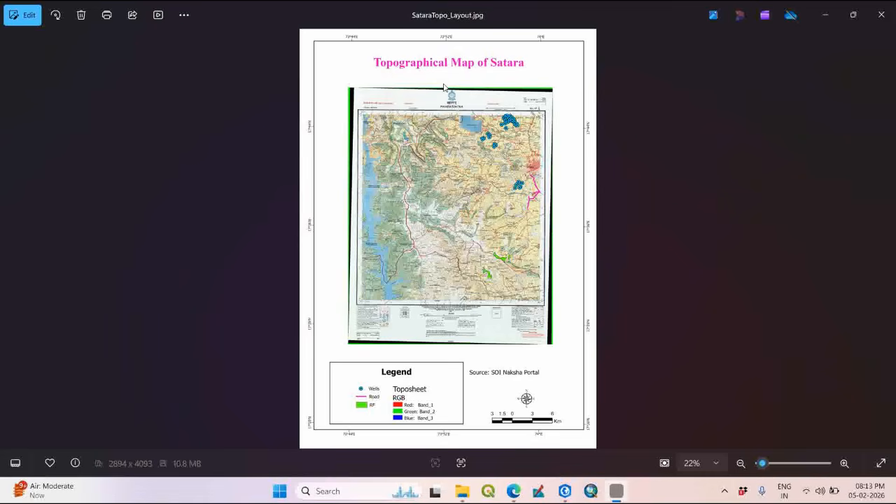
scroll(448, 61, "up", 4)
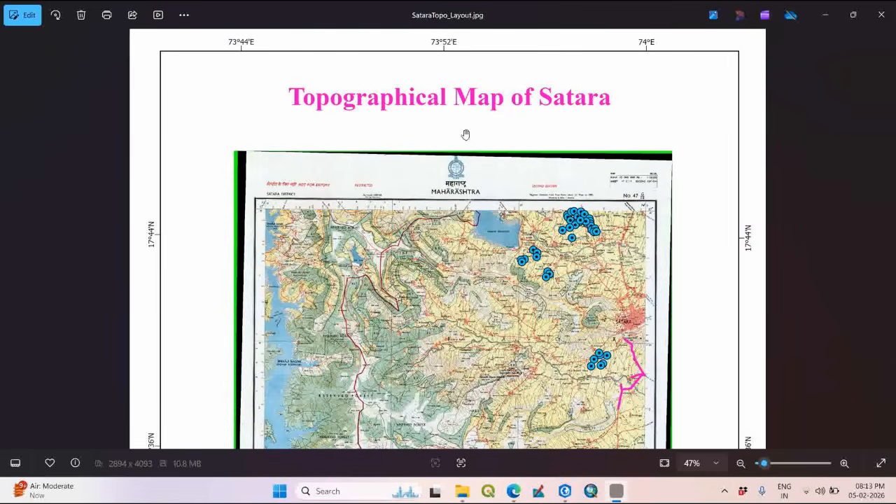
scroll(472, 151, "up", 1)
scroll(480, 152, "down", 3)
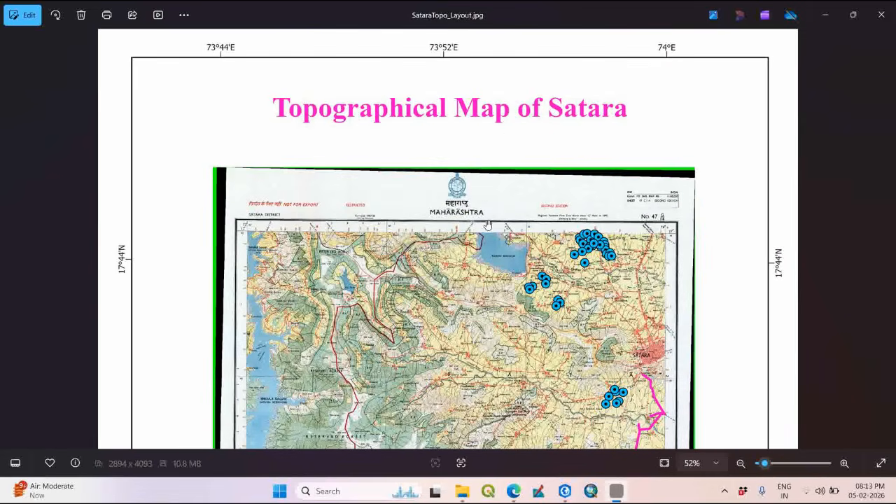
scroll(547, 191, "up", 4)
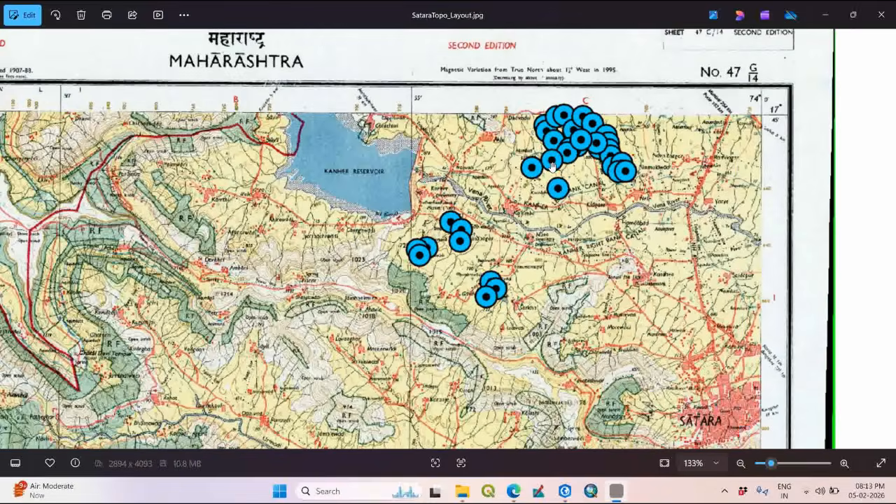
- Examine the wells, the pink road and the green reserved forest polygons on the exported Satara map
scroll(545, 193, "down", 3)
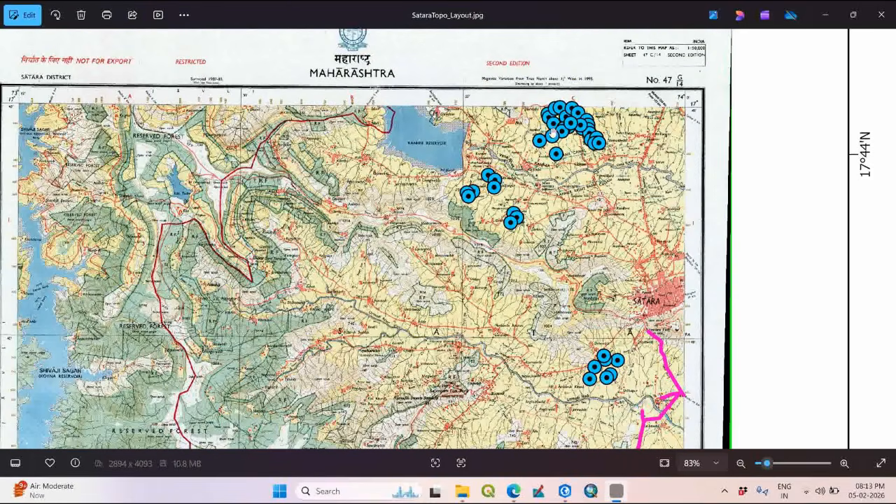
left_click_drag(644, 402, 644, 224)
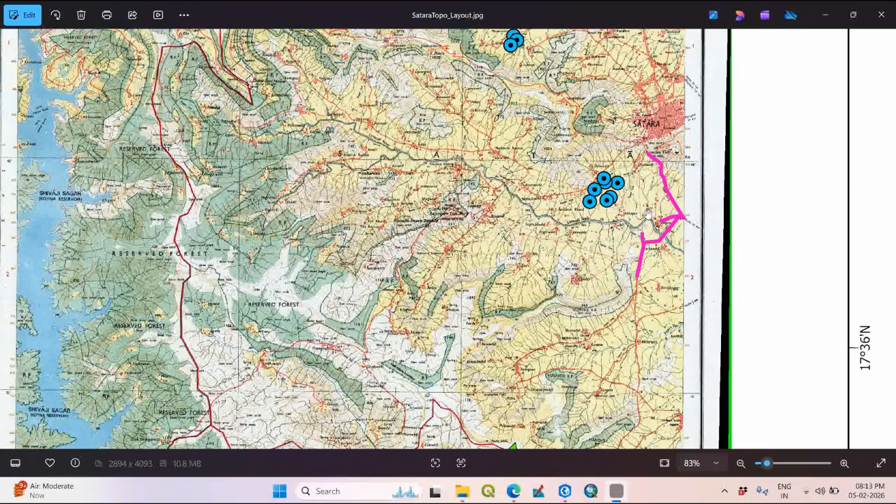
scroll(648, 214, "up", 2)
left_click_drag(593, 253, 489, 235)
scroll(640, 210, "down", 5)
left_click_drag(644, 226, 633, 60)
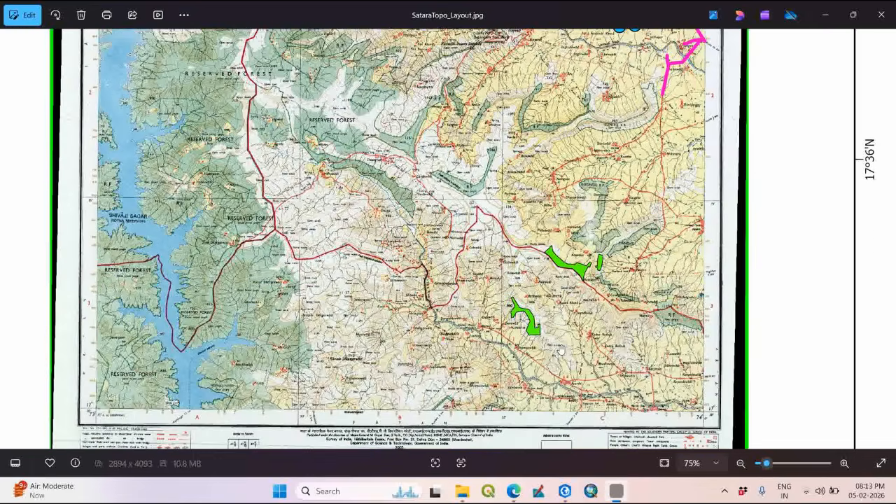
scroll(560, 350, "up", 7)
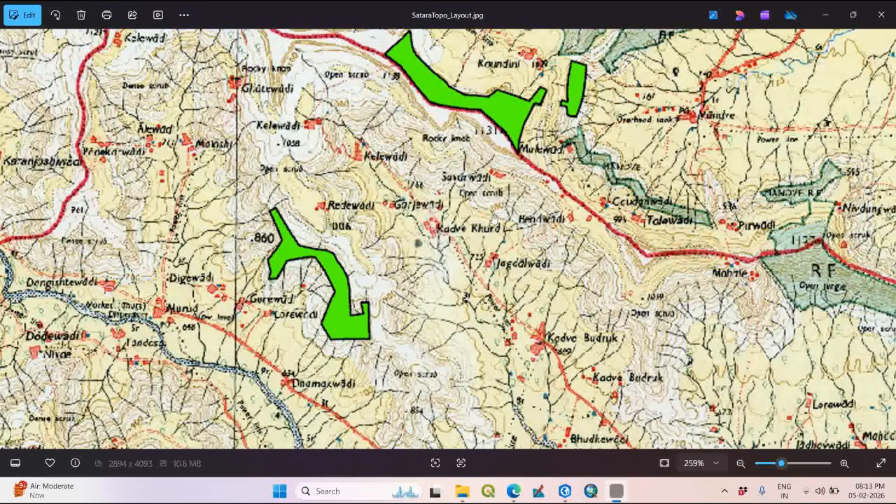
scroll(503, 233, "down", 12)
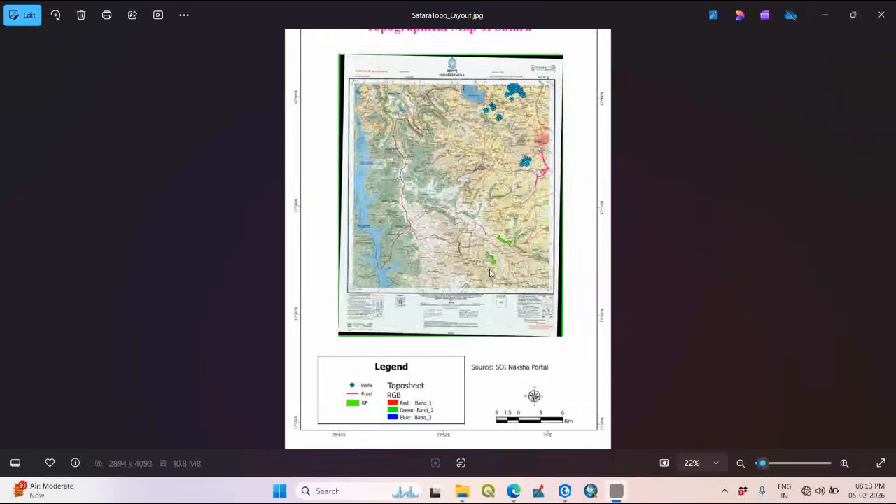
- Examine the exported map's legend, source note, north arrow and scale bar up close
scroll(370, 380, "up", 3)
left_click_drag(450, 277, 455, 213)
scroll(326, 348, "up", 6)
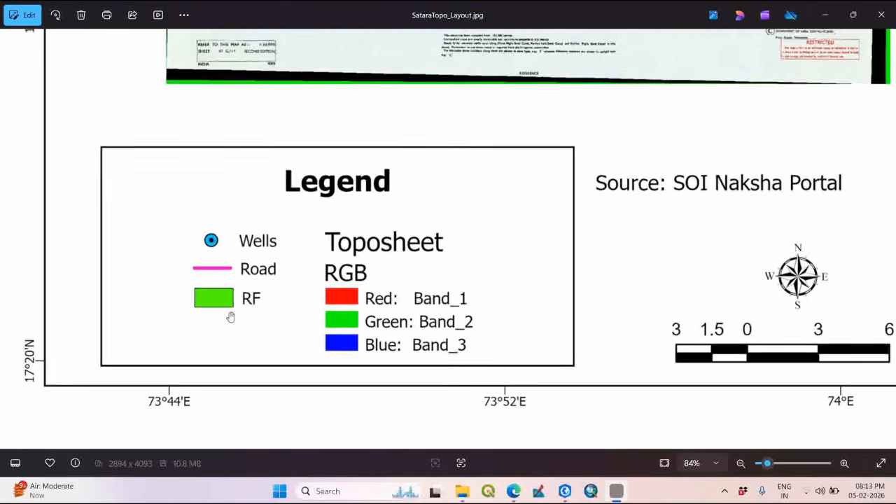
scroll(596, 286, "down", 4)
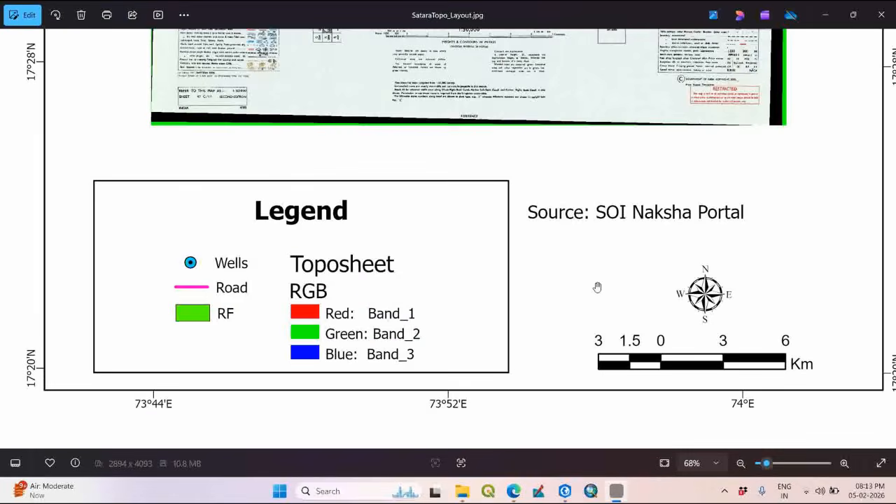
scroll(592, 269, "down", 2)
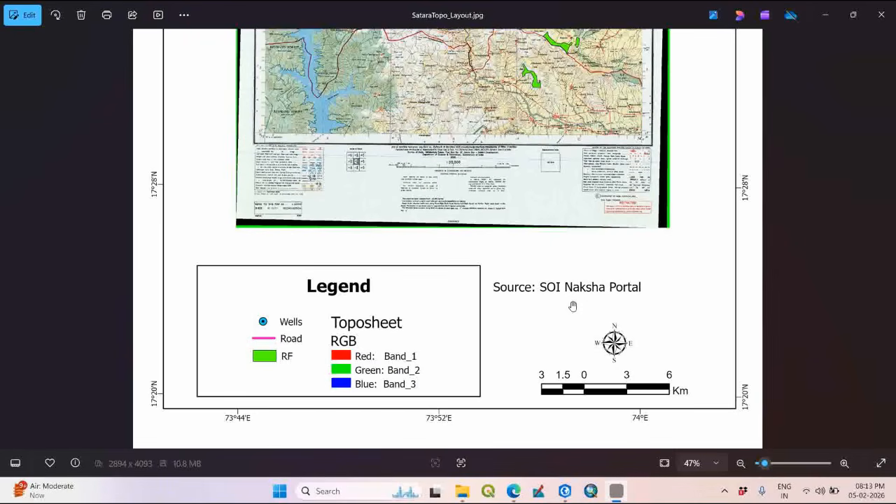
scroll(650, 378, "up", 3)
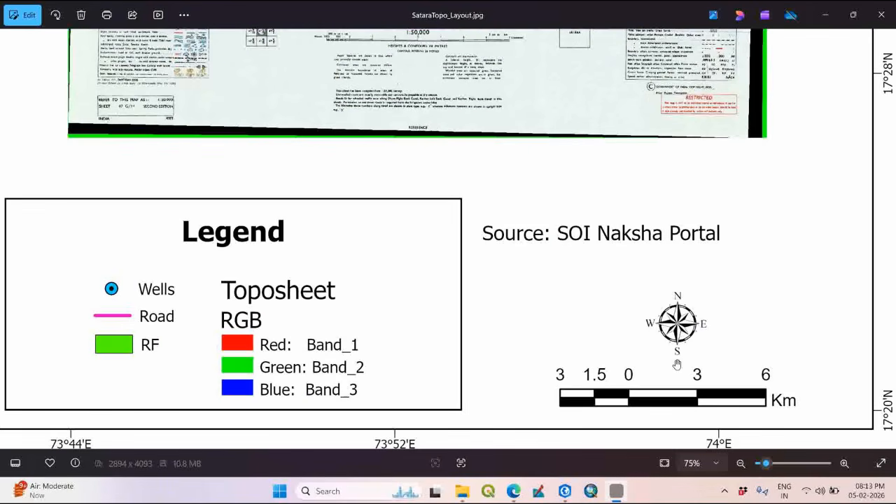
scroll(684, 378, "down", 3)
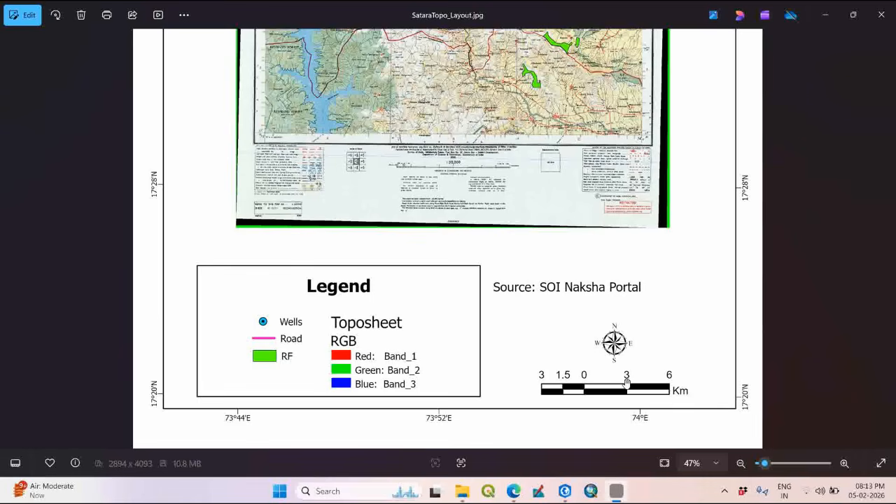
scroll(627, 382, "down", 1)
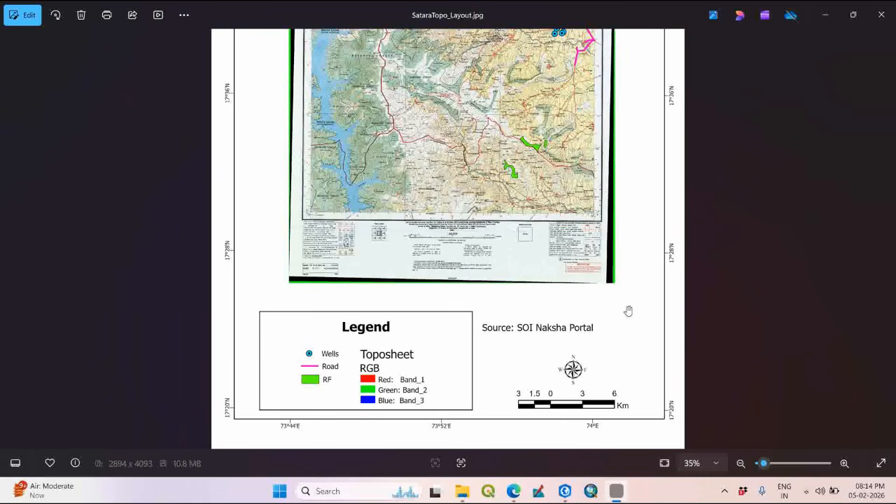